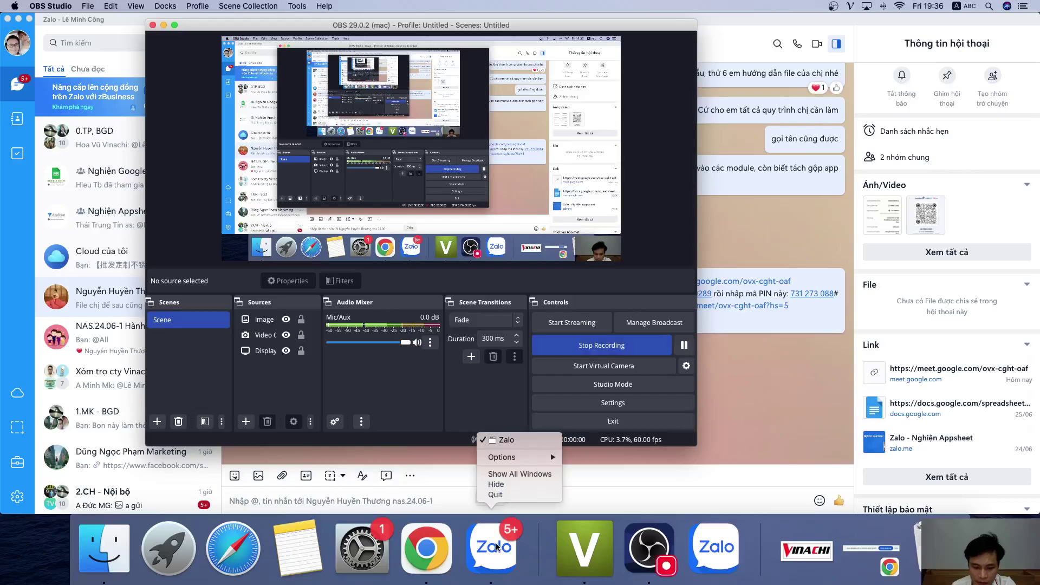
Bring the Chrome window showing the Google Drive practice folder to the front
click(431, 535)
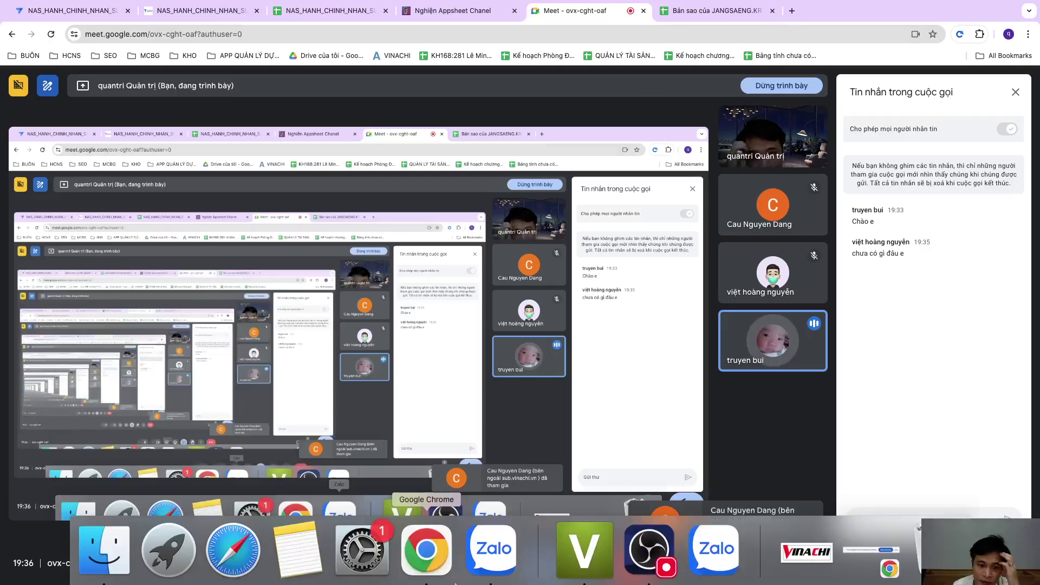
click(425, 550)
double_click(436, 16)
Create a new folder named after the person inside the THực hành folder
click(436, 16)
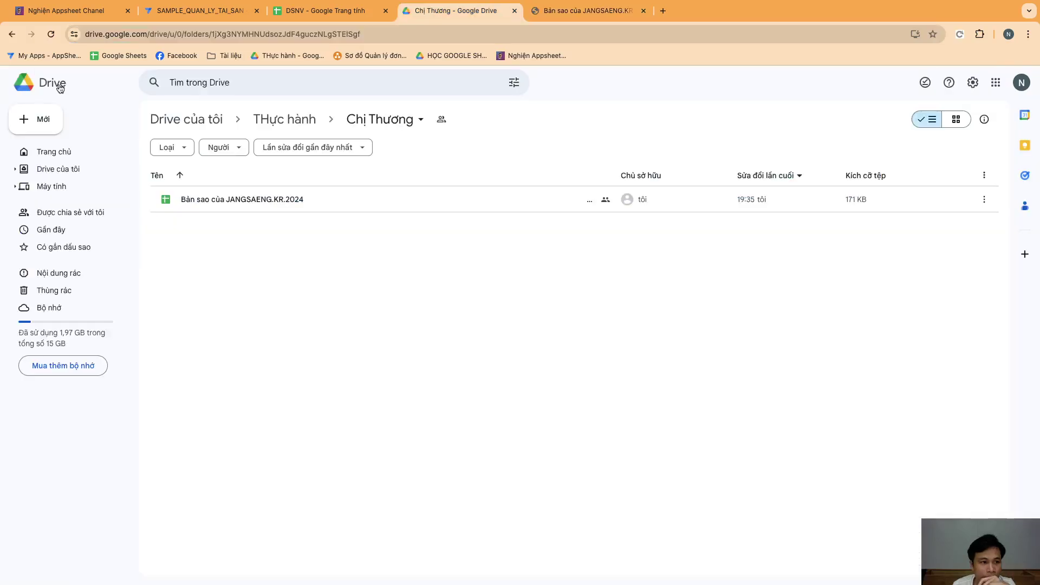
click(12, 34)
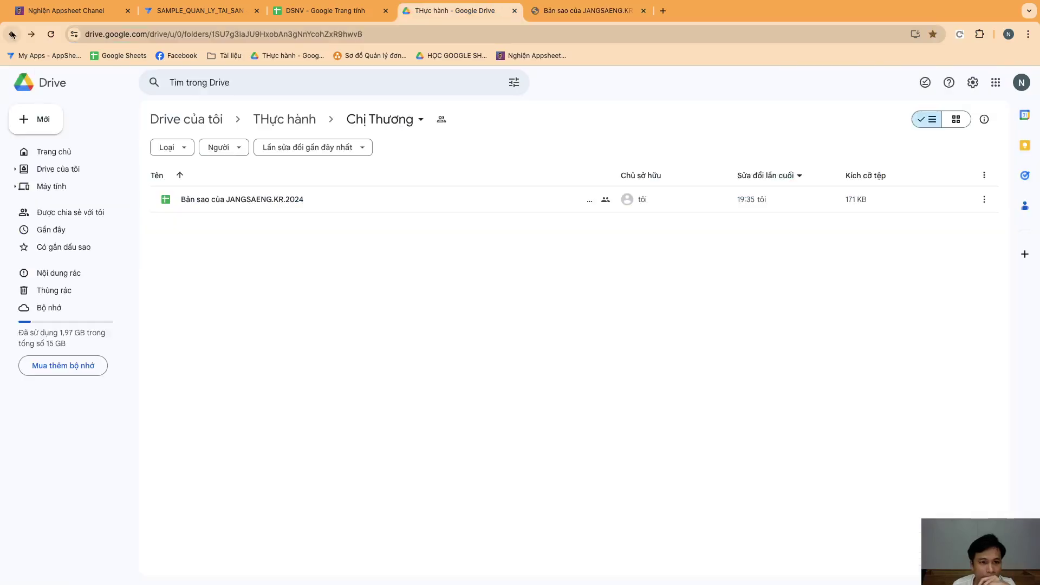
click(38, 119)
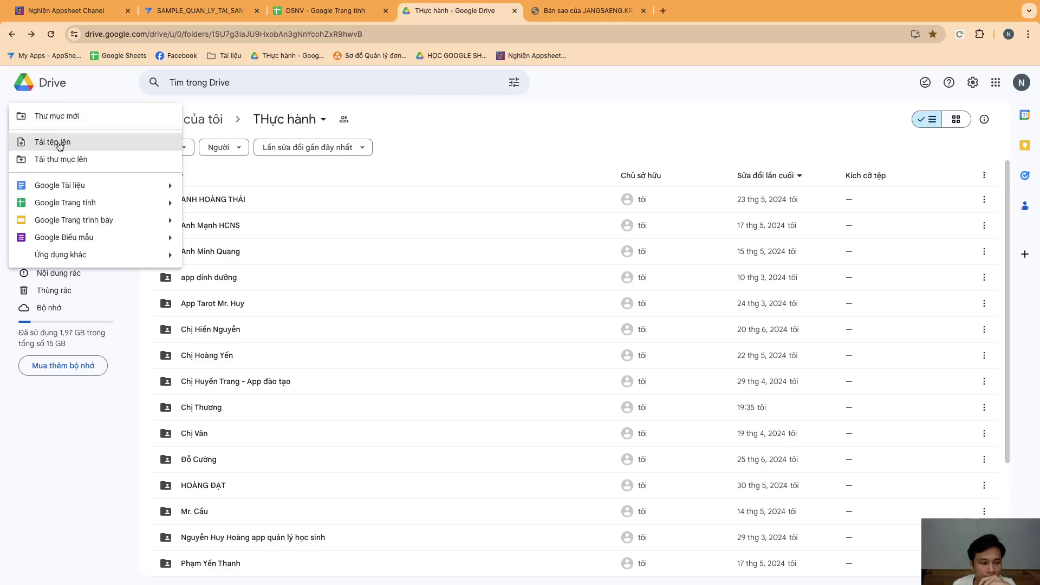
click(81, 117)
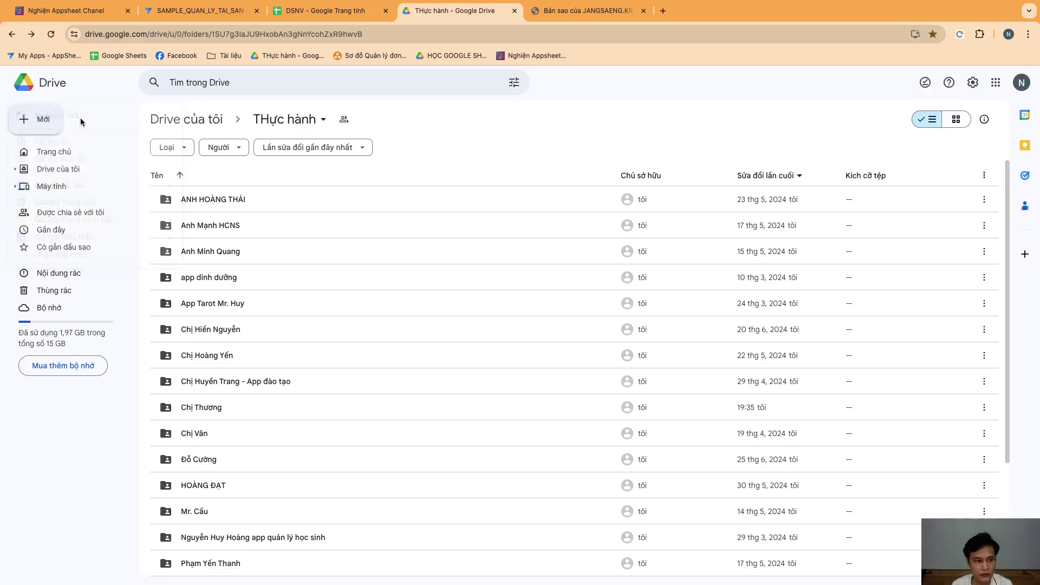
text(Anh)
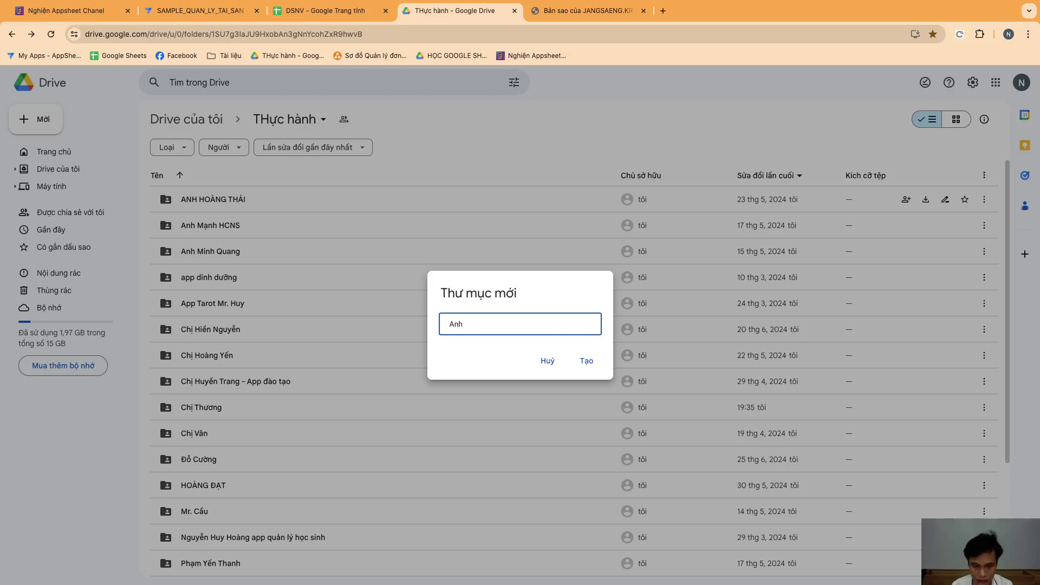
text( Truyền)
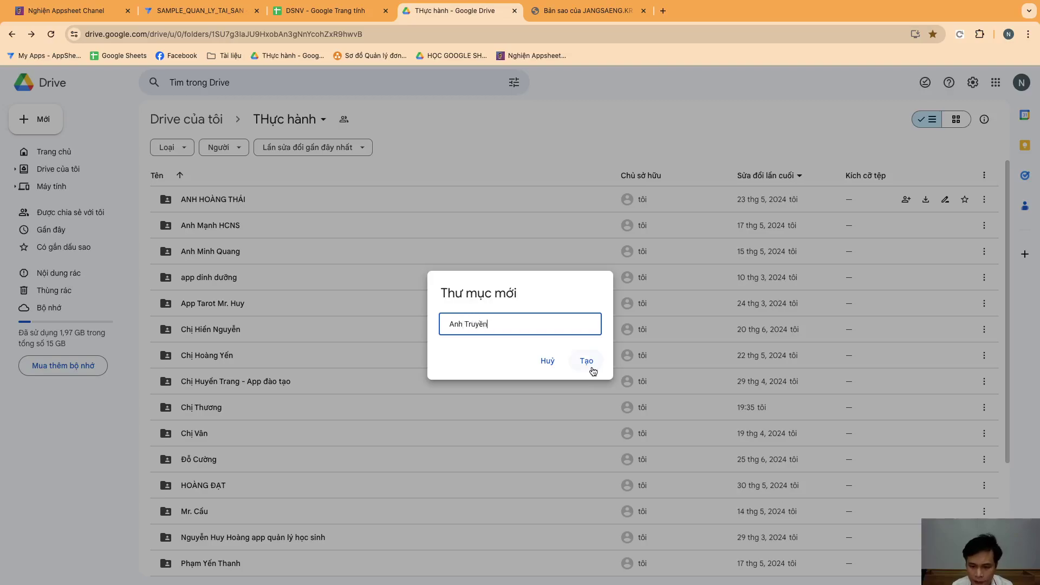
click(587, 361)
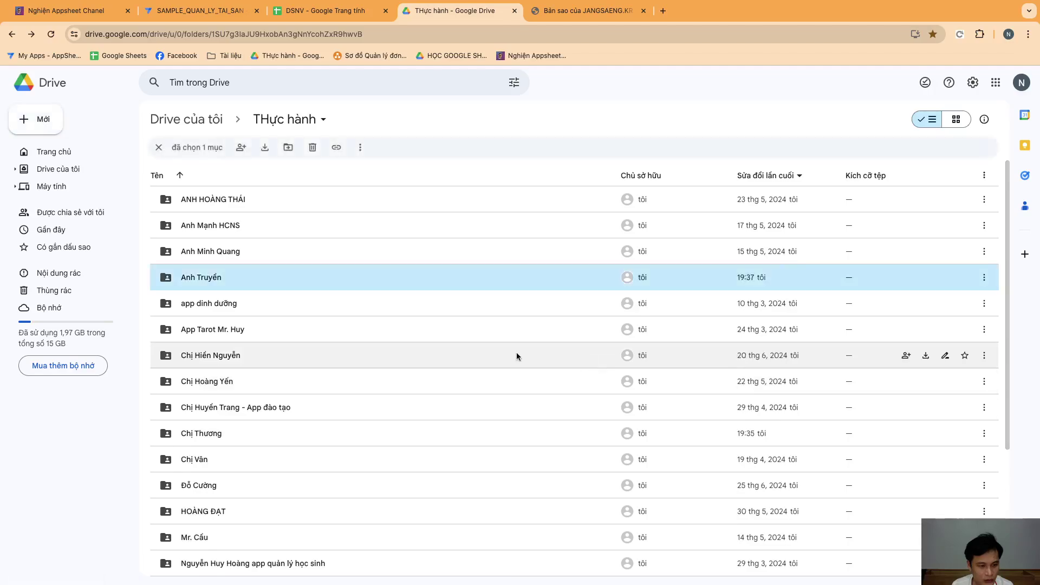
Open the new folder and create a blank Google Sheets spreadsheet in it
double_click(201, 279)
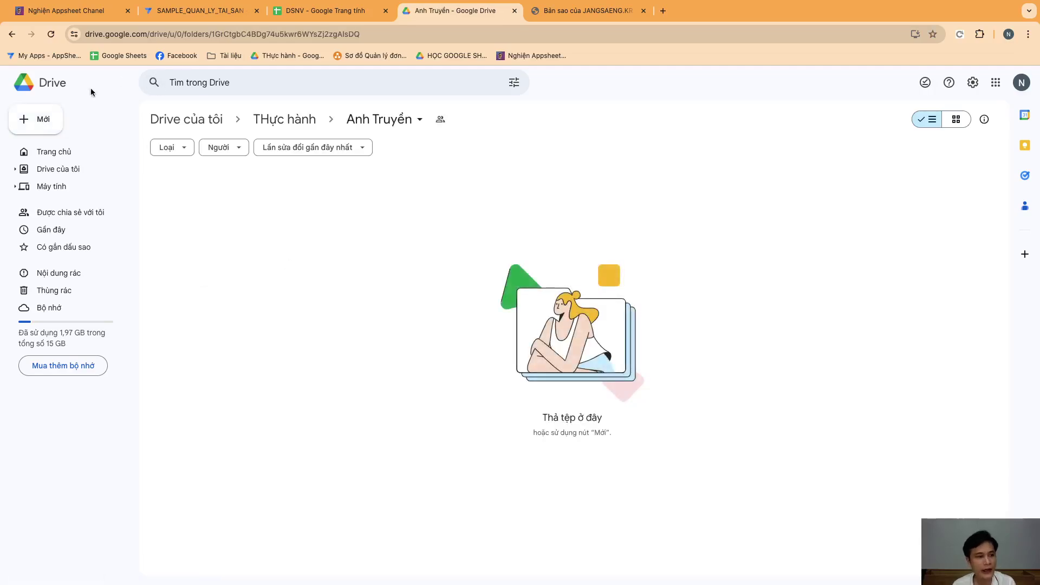
click(38, 120)
click(58, 203)
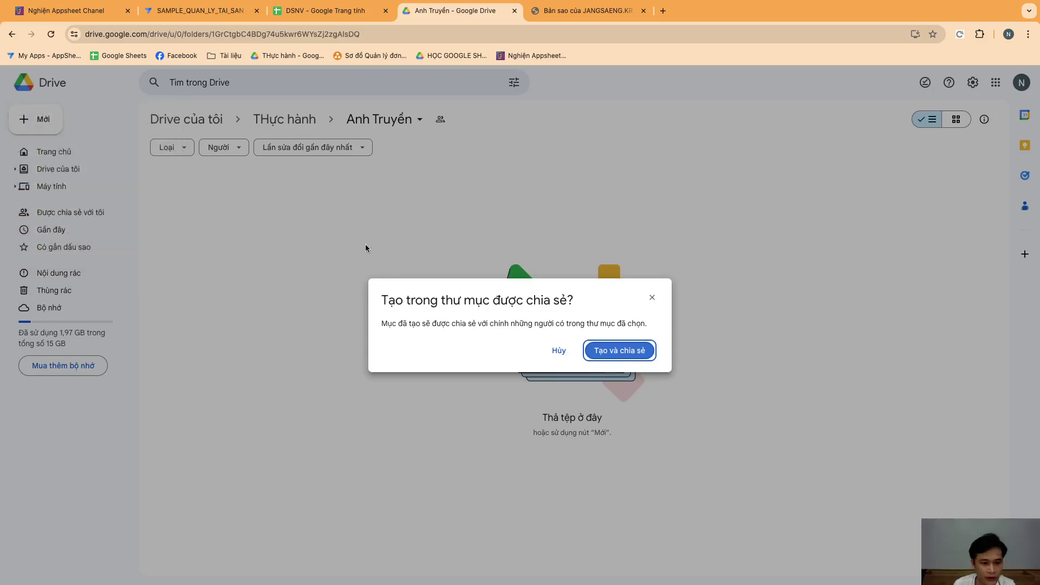
click(620, 351)
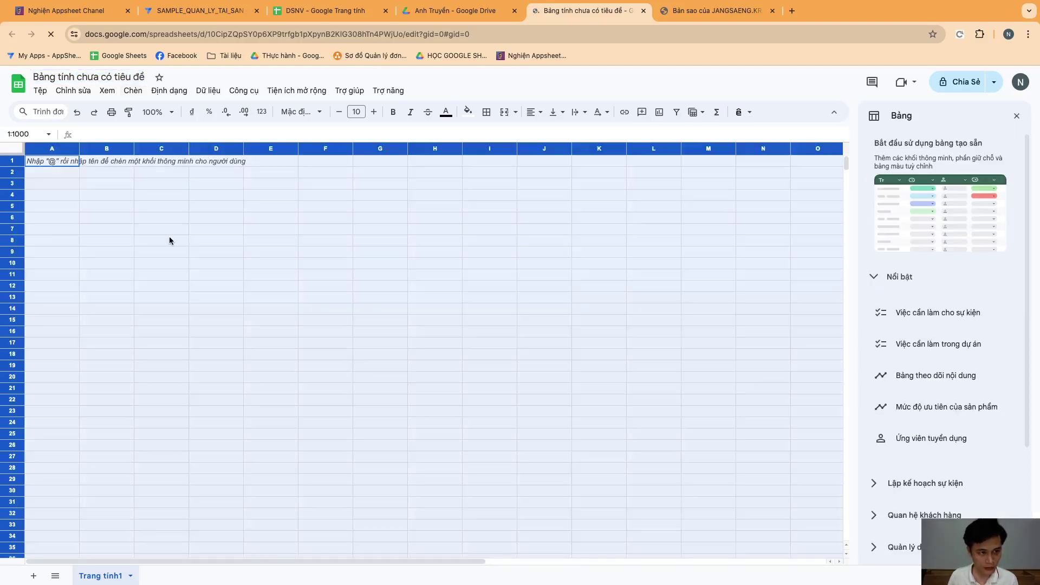
Close the Tables side panel and title the spreadsheet FARM
click(169, 238)
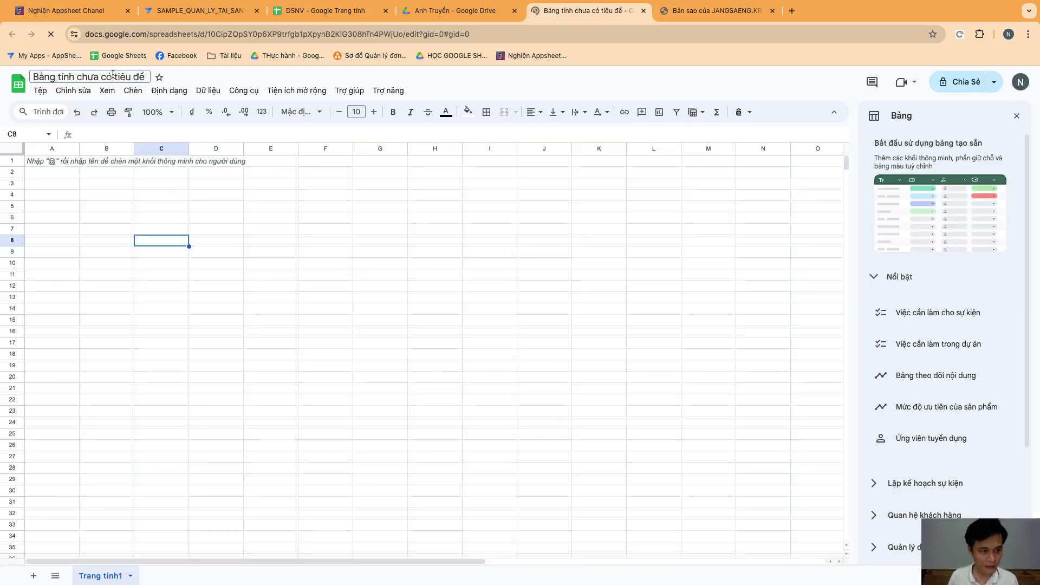
click(114, 77)
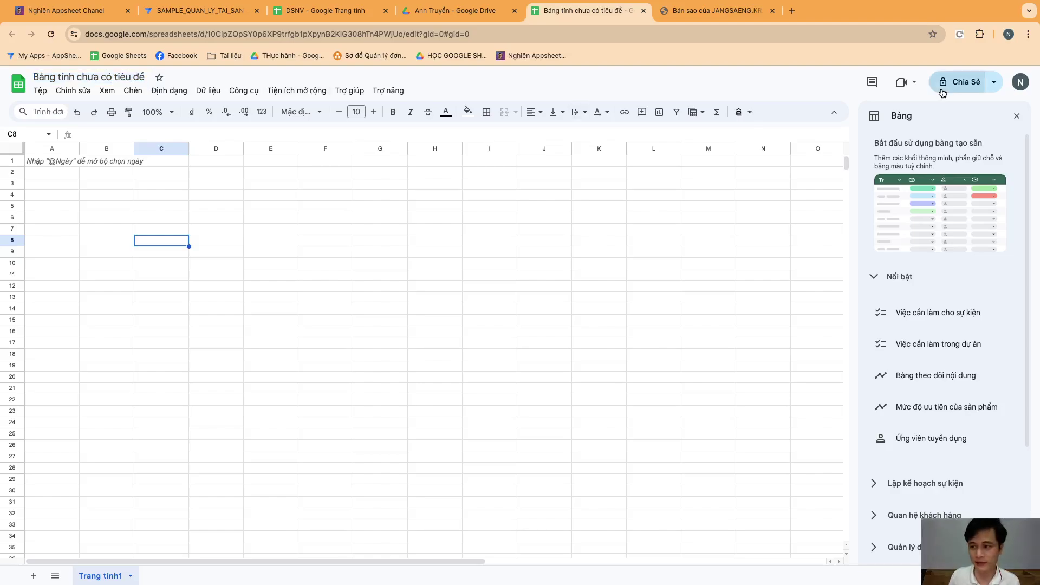
click(1013, 117)
click(109, 76)
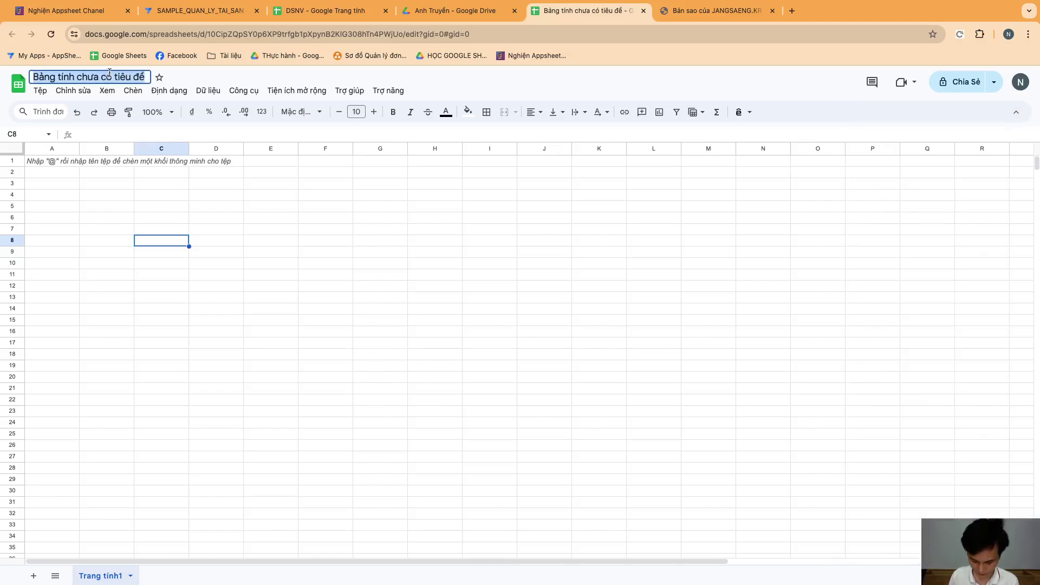
text(F)
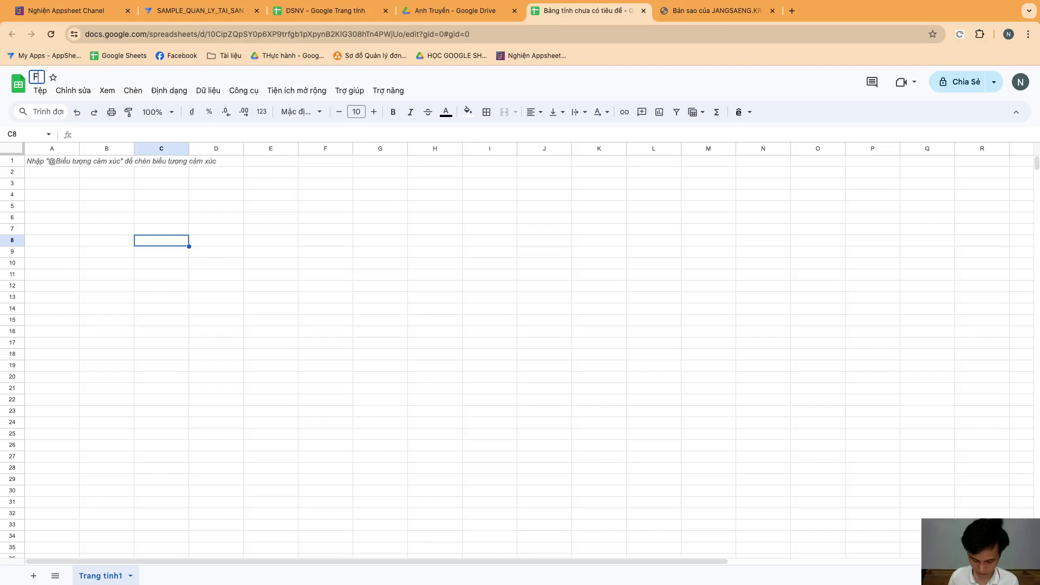
text(ARm)
key(BackSpace)
text(M)
key(Return)
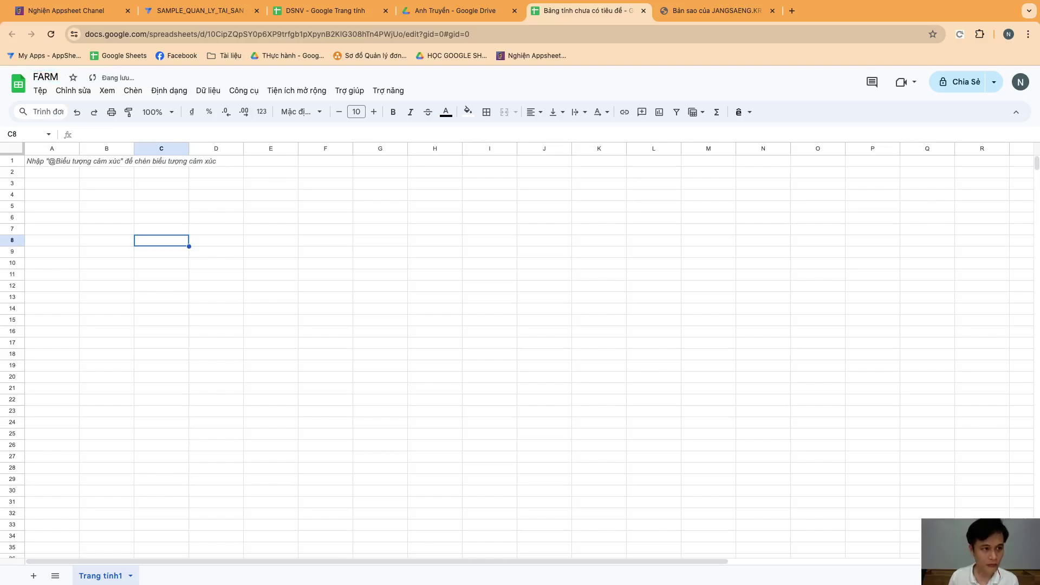
click(746, 228)
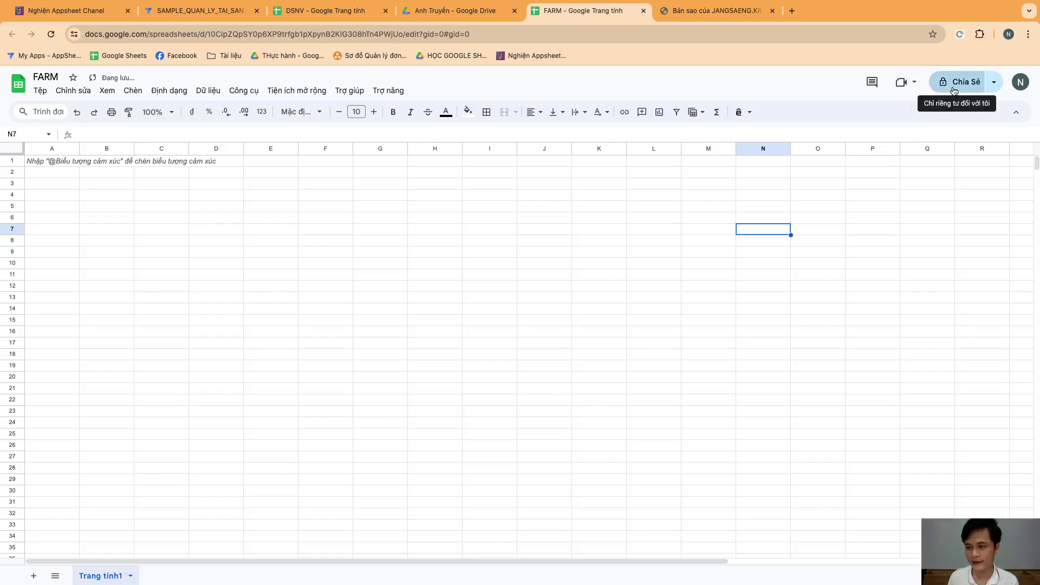
Enter the test value fd in A2 and bring up the sharing settings
click(73, 172)
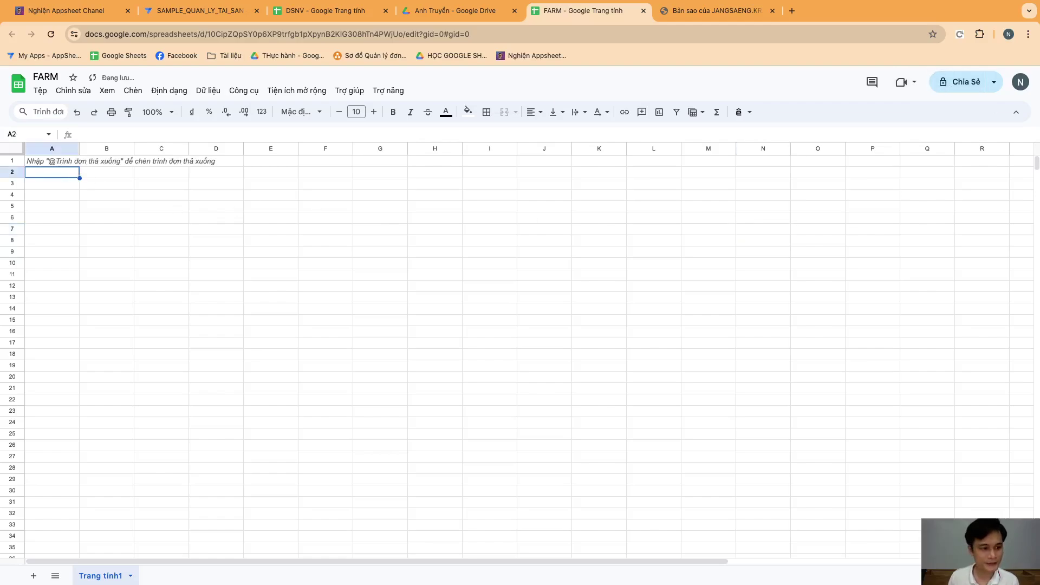
text(fd)
click(201, 196)
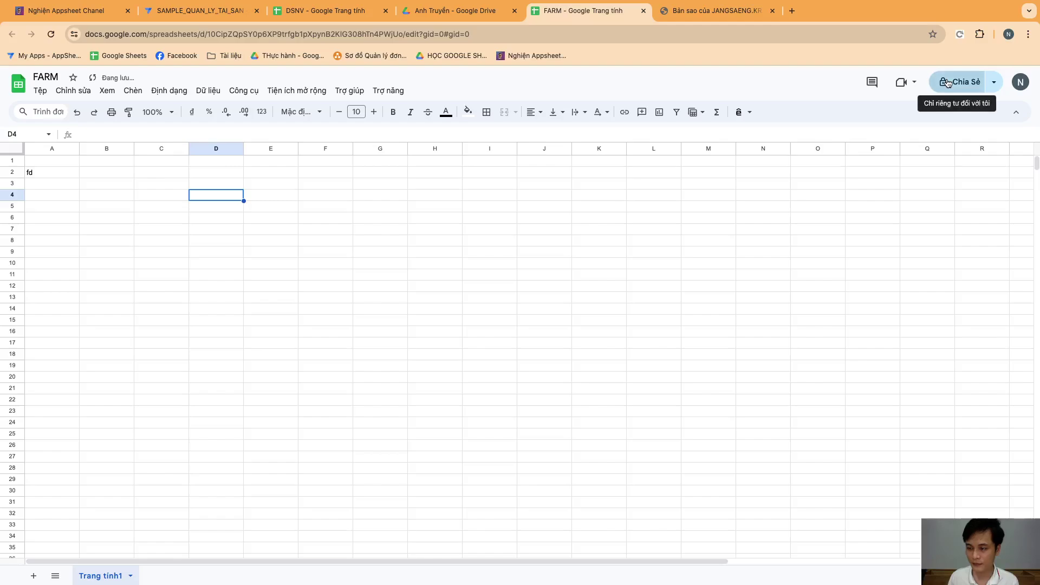
click(633, 239)
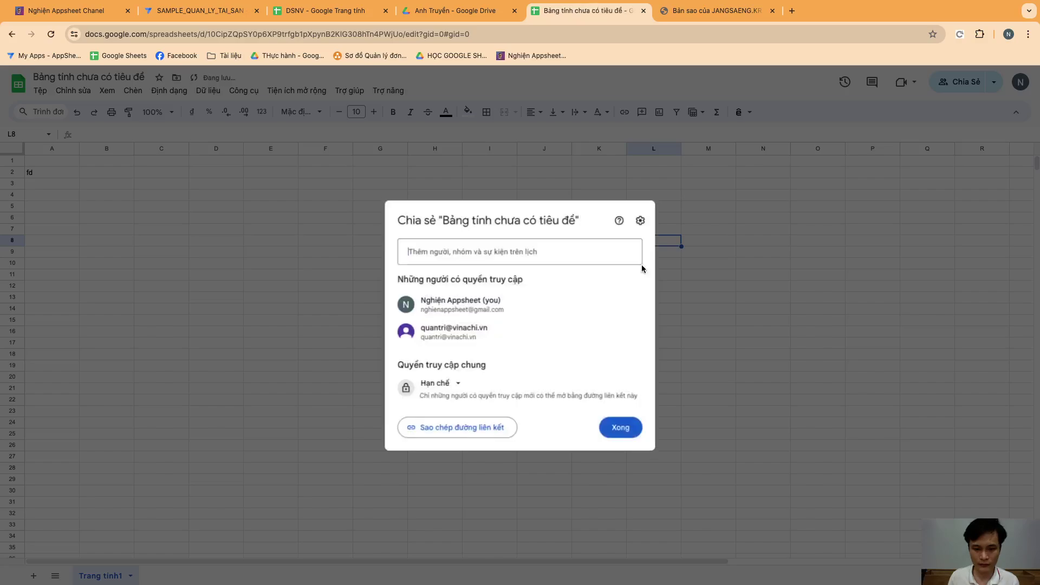
Set general access so anyone with the link can view the spreadsheet
click(443, 385)
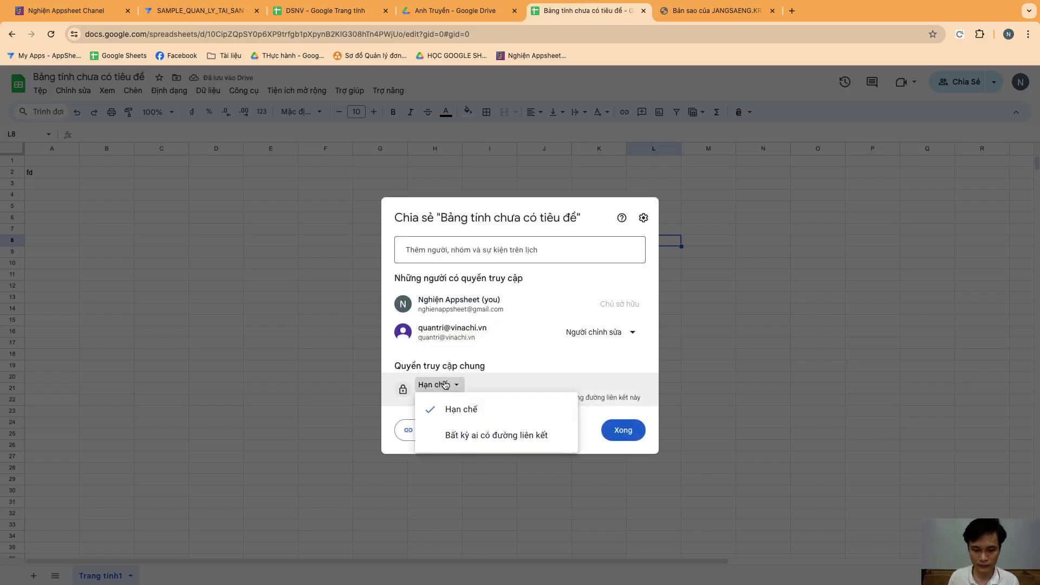
click(465, 435)
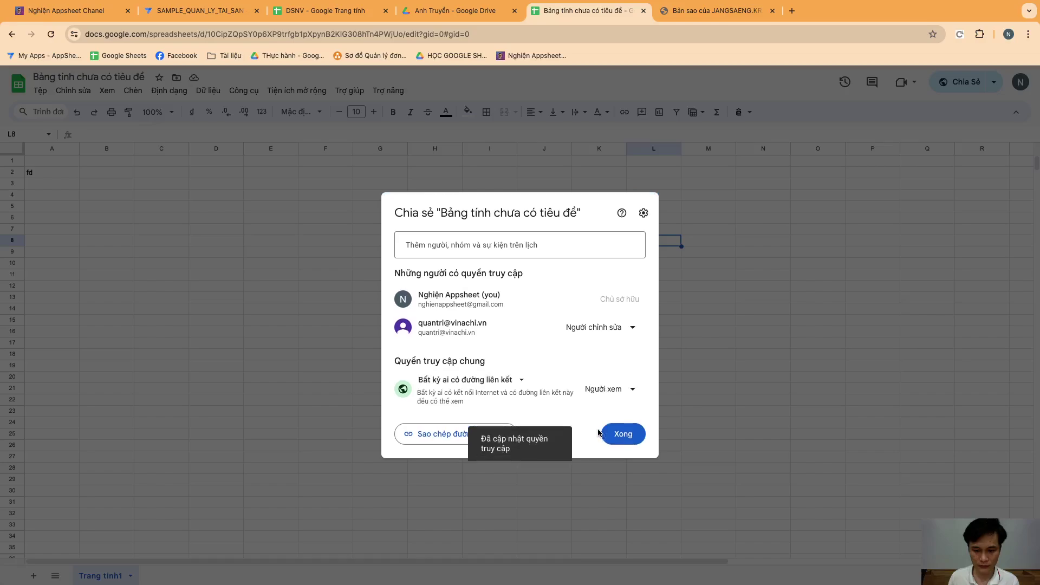
click(623, 434)
click(540, 35)
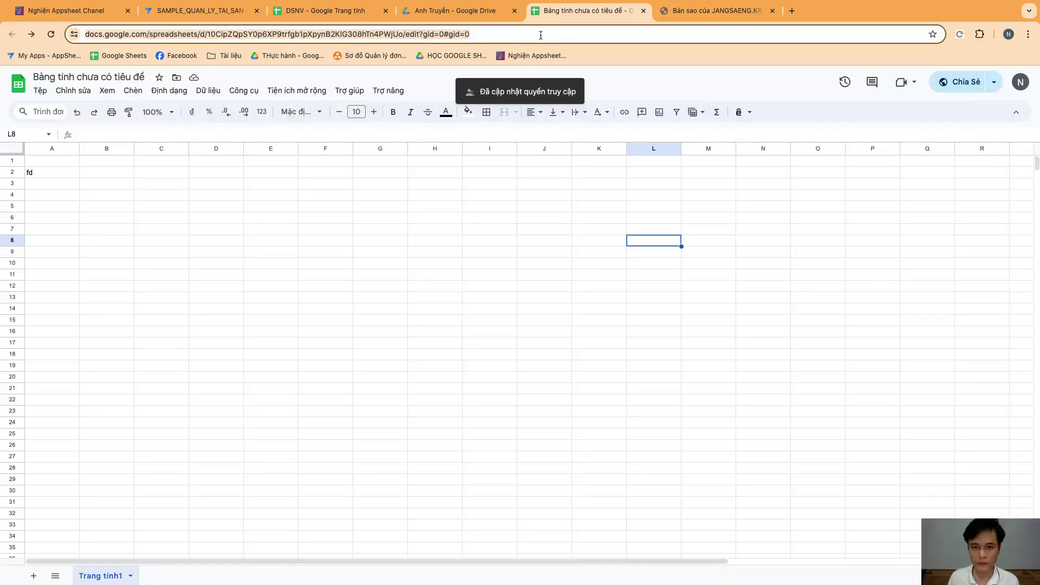
click(289, 286)
Retitle the spreadsheet FARM and copy its link
click(87, 77)
text(F)
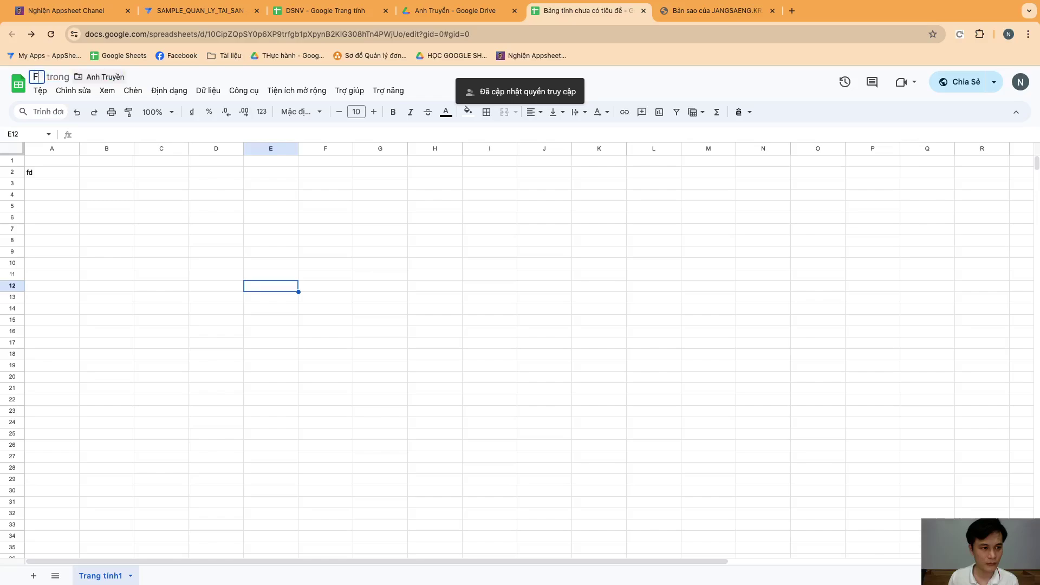
text(ARM)
key(Return)
click(325, 274)
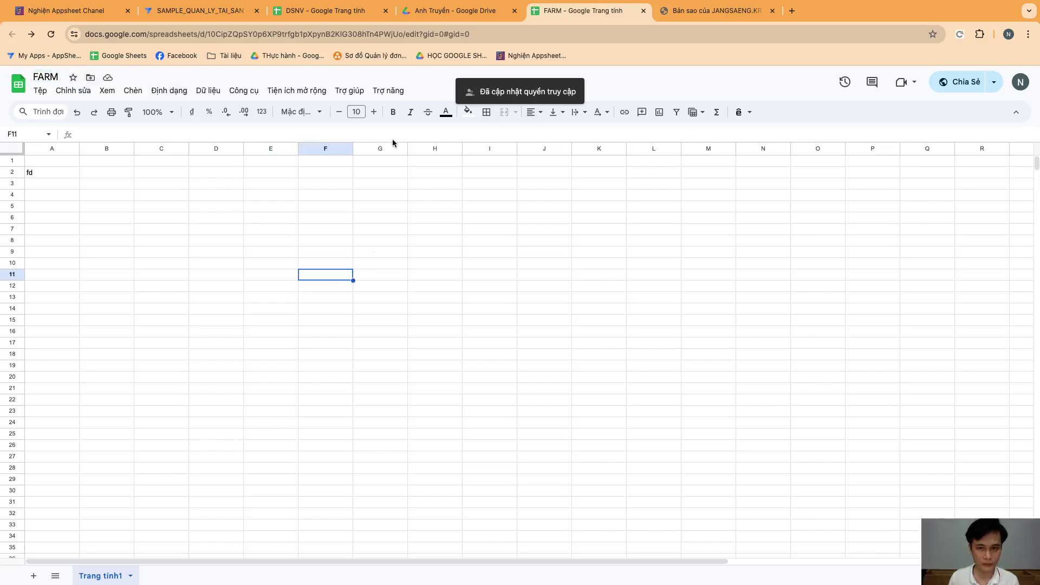
key(super+l)
mouse_move(487, 578)
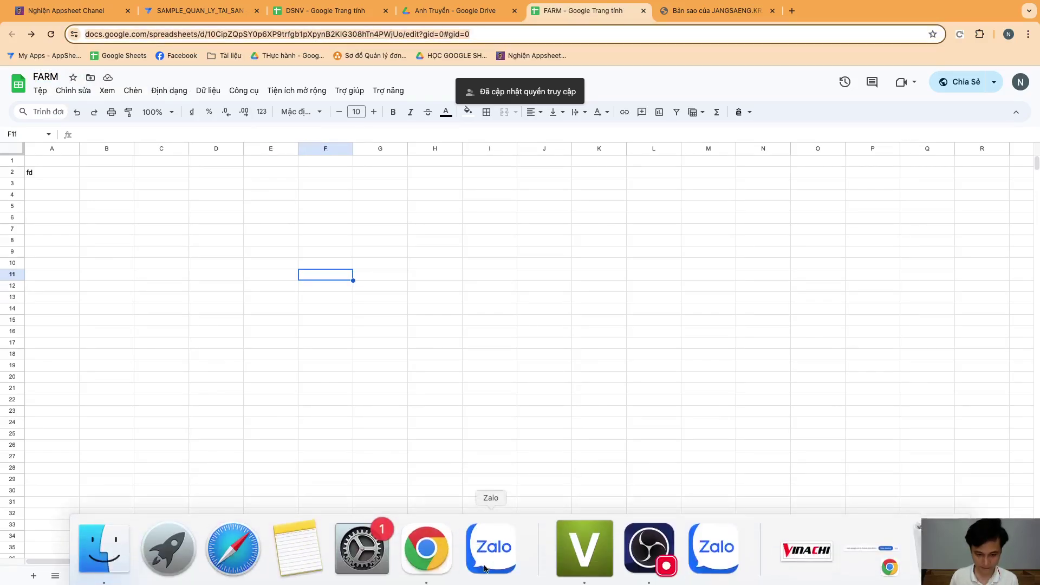
Paste the FARM spreadsheet link into a new tab of the other Chrome window and load it
click(428, 545)
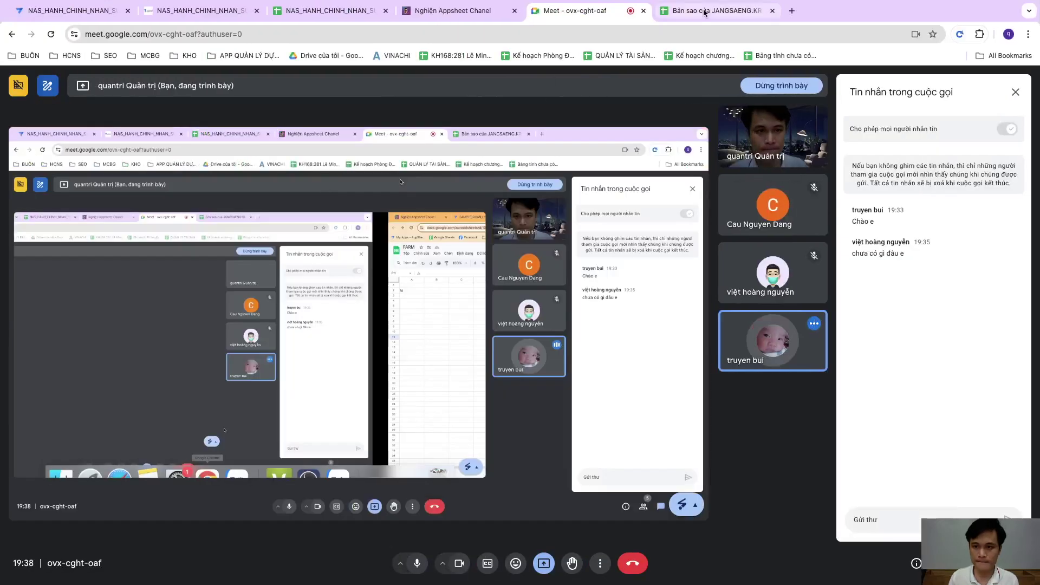
click(707, 11)
click(791, 11)
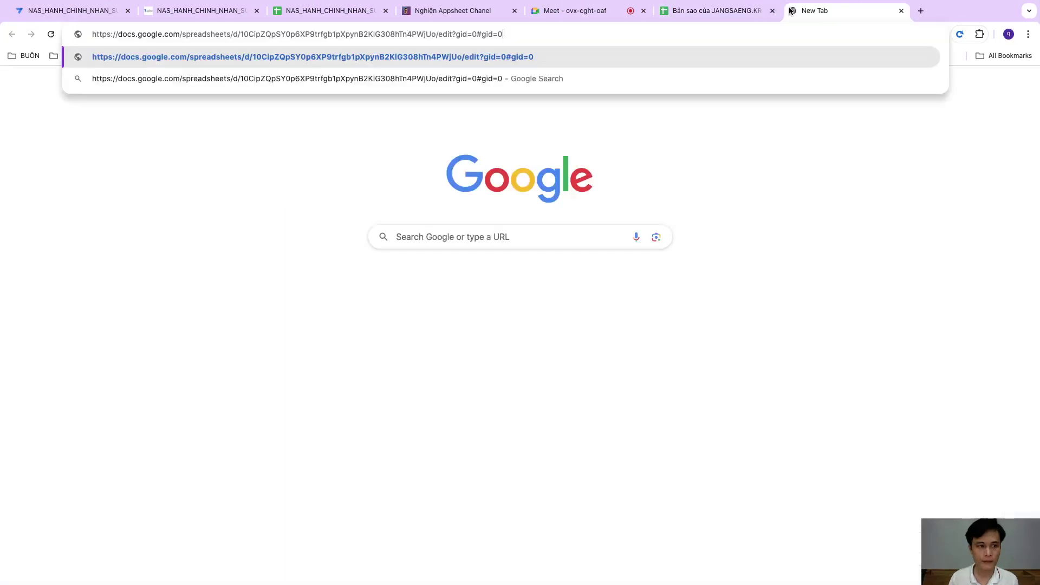
key(Return)
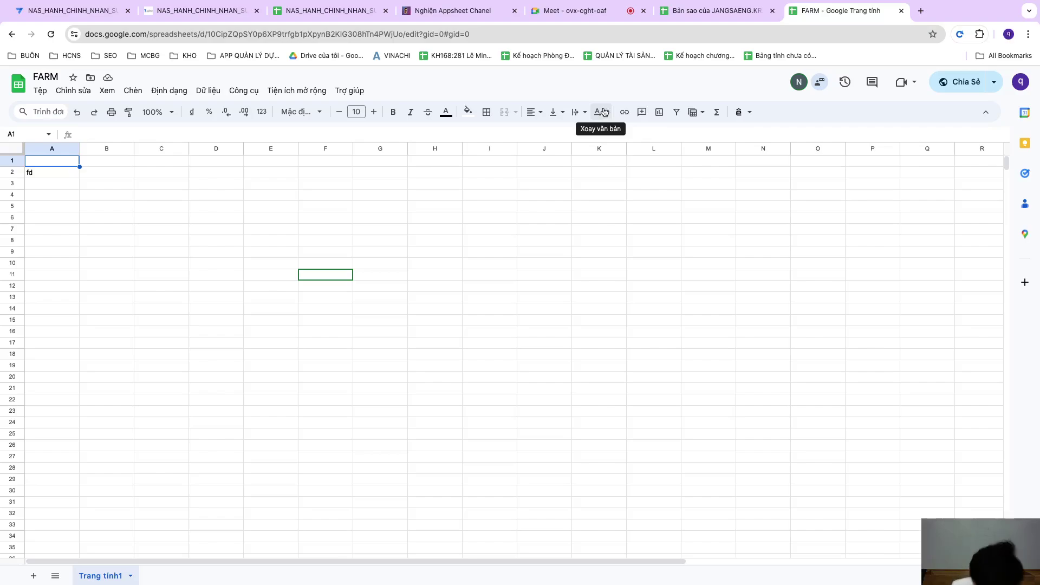
Enter '1. Chấm công', '2. Giao việc', '3. Đơn hàng' and '4.' in F7:F10
click(339, 233)
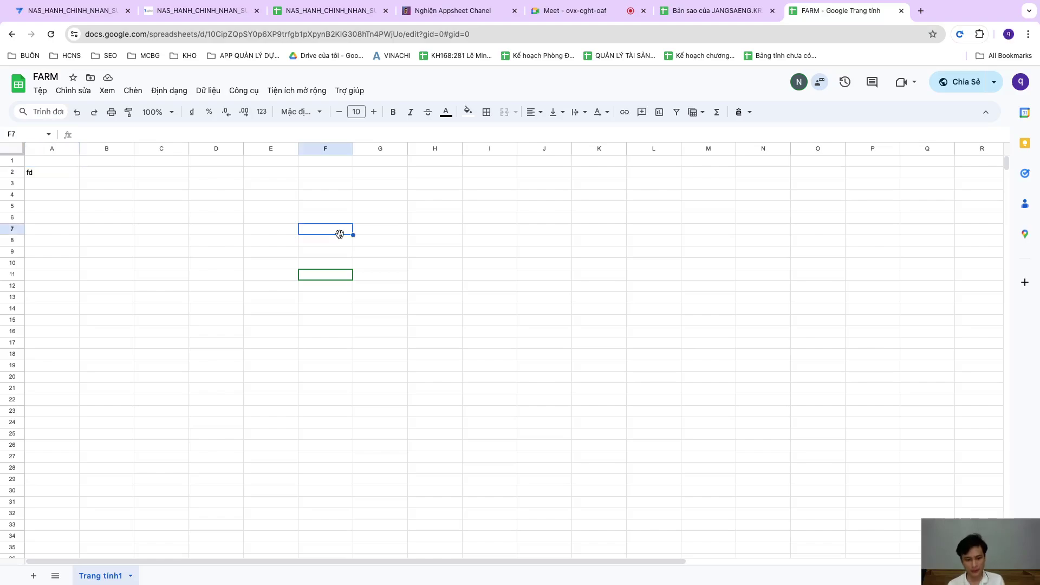
text(1. )
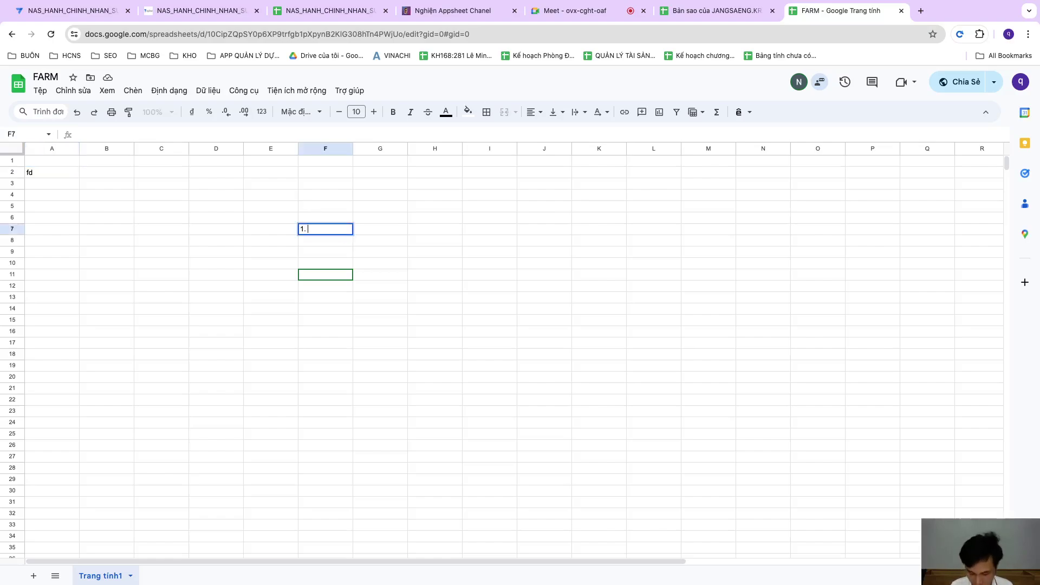
text(Chấm công)
key(Return)
text(2)
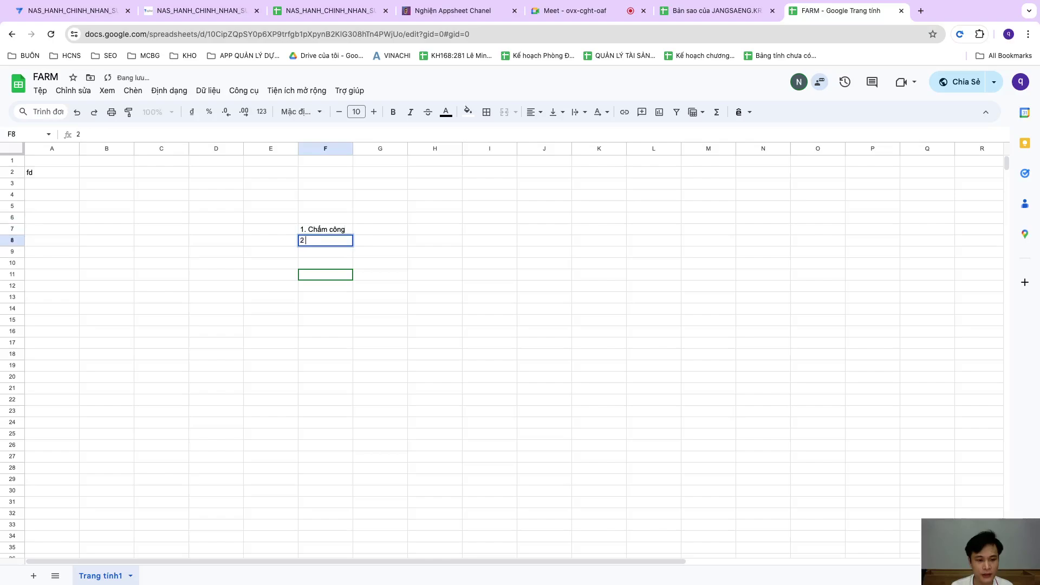
text(,)
key(BackSpace)
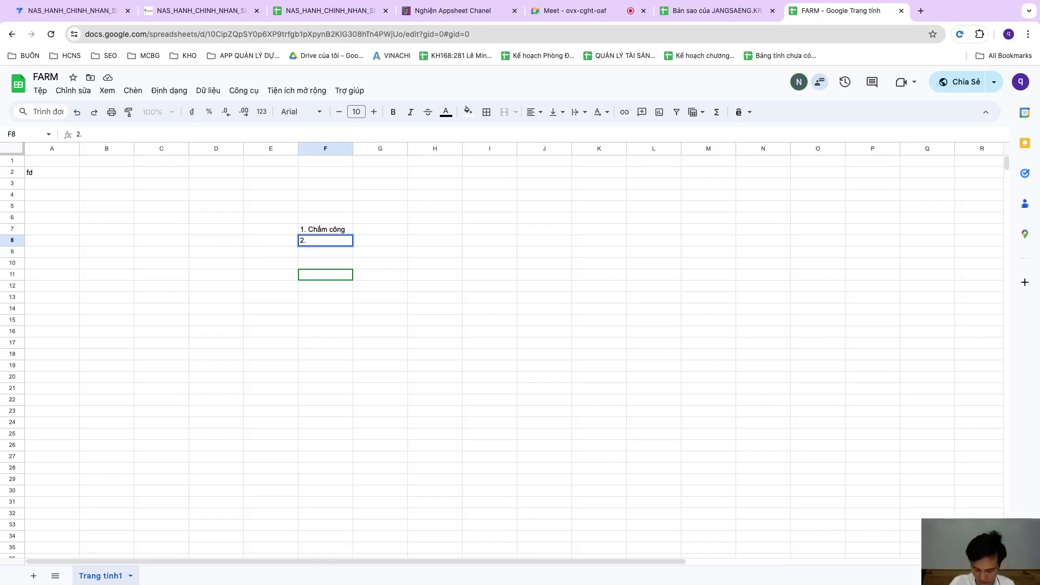
text(Giao việc)
key(Return)
text(3.)
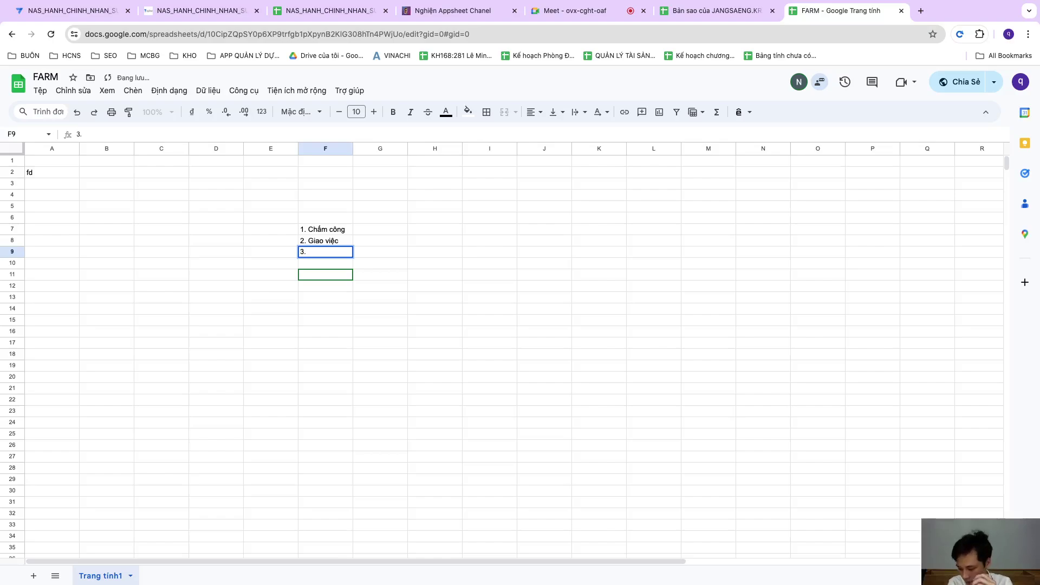
text( Đơ)
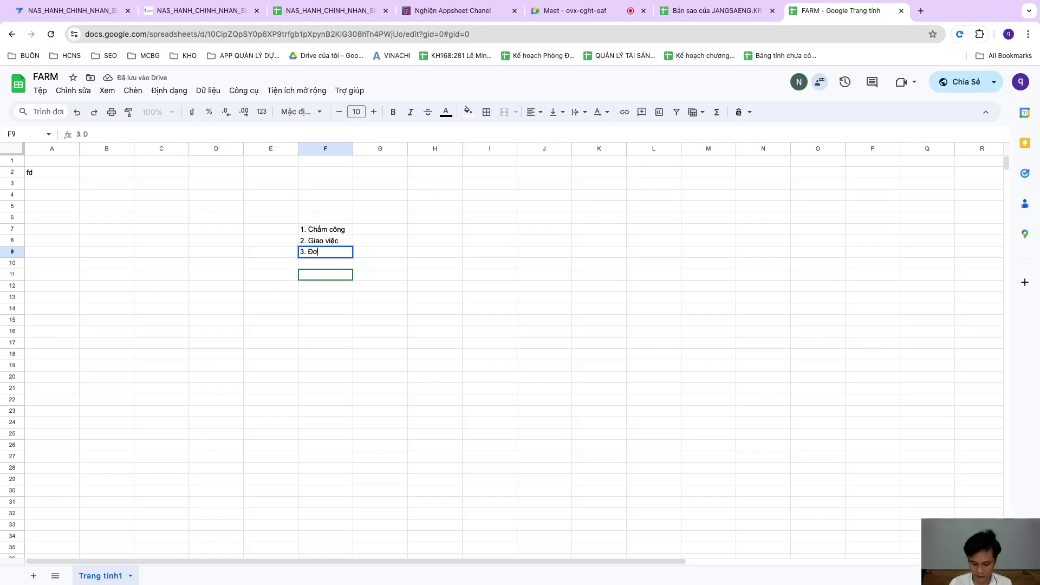
text(n hàng)
key(Return)
text(4.)
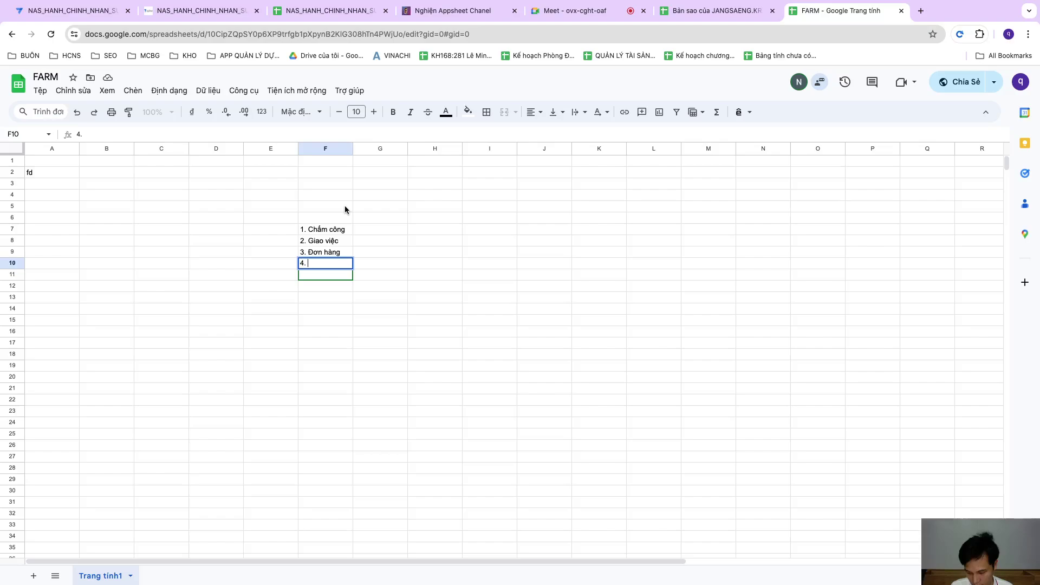
click(403, 253)
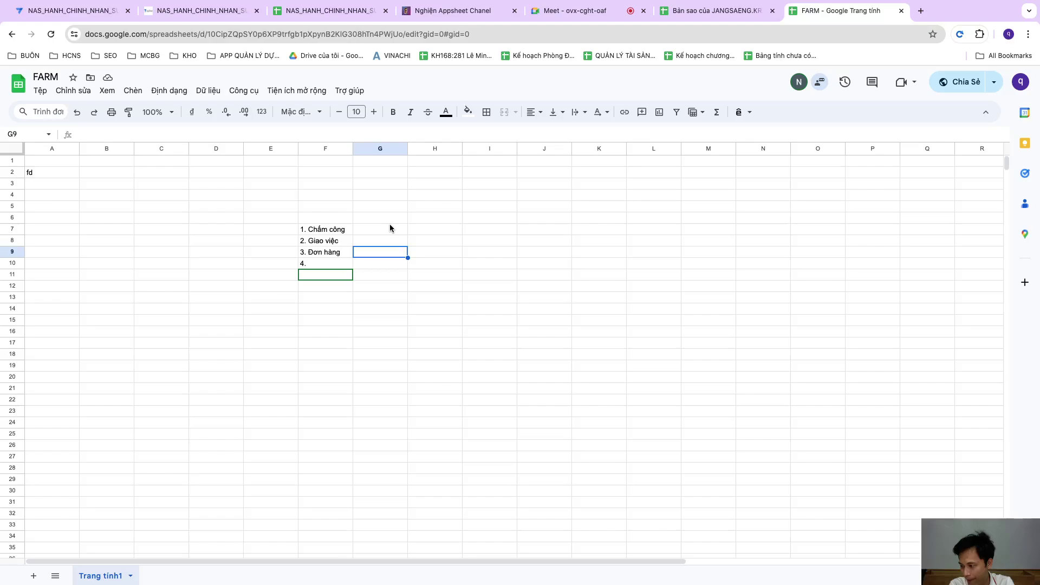
Write 'Gán cho shipper để quản lý, đi những vị trí nào' in G9 and widen column F
text(Gán c)
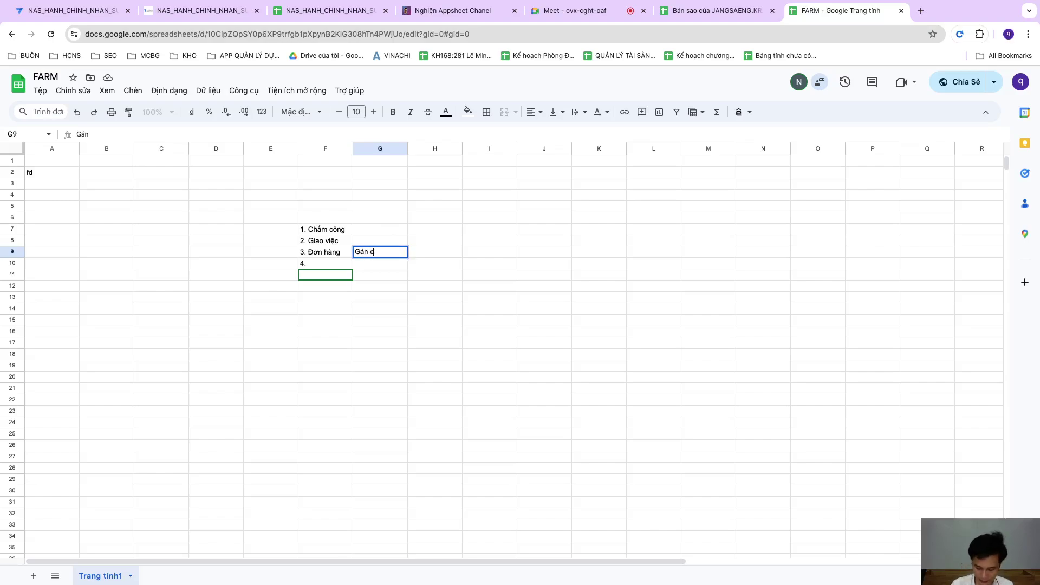
text(ho shipe)
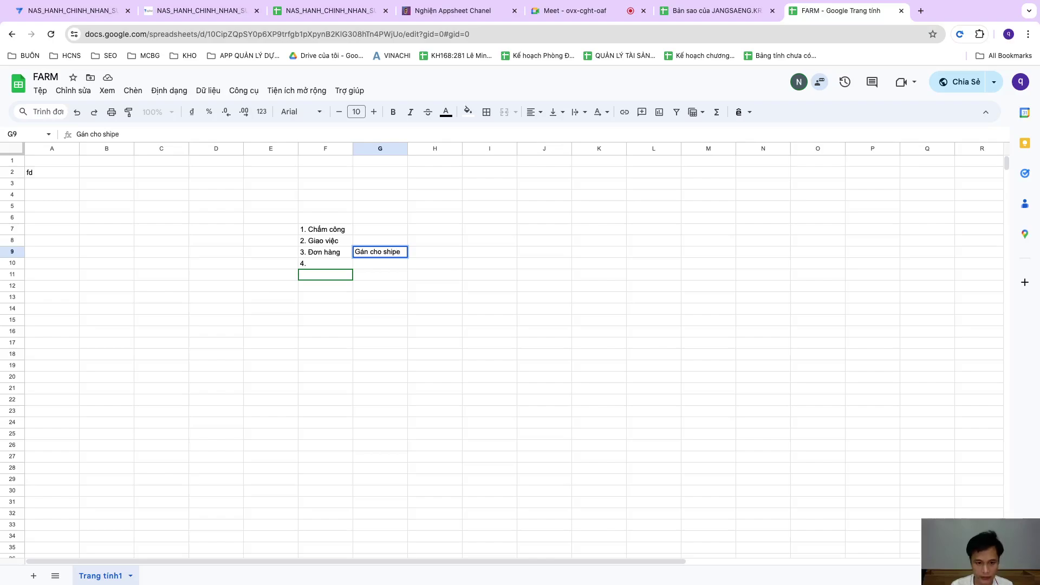
key(BackSpace)
text(per để )
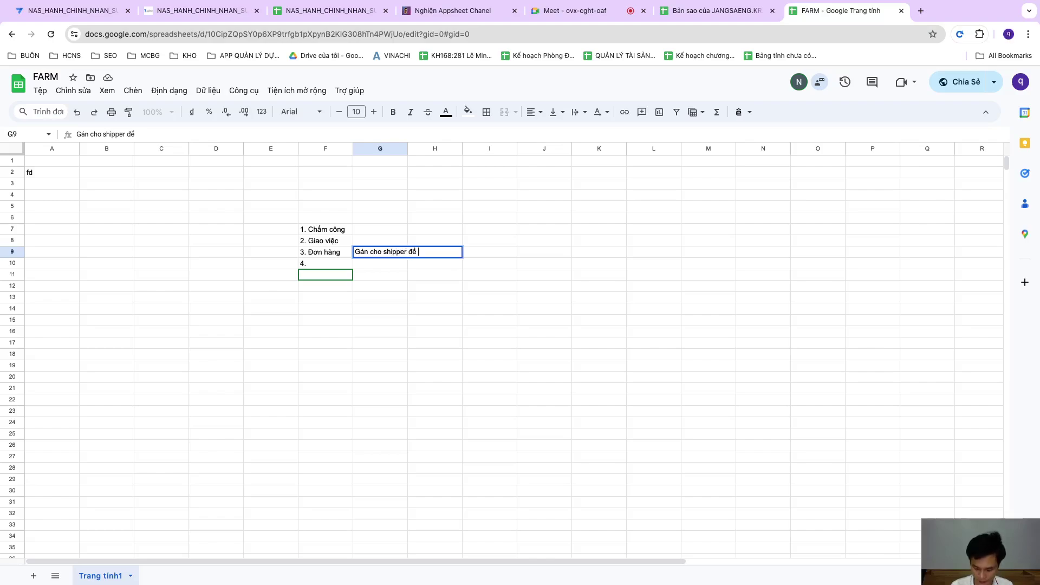
text(quản lý)
key(Return)
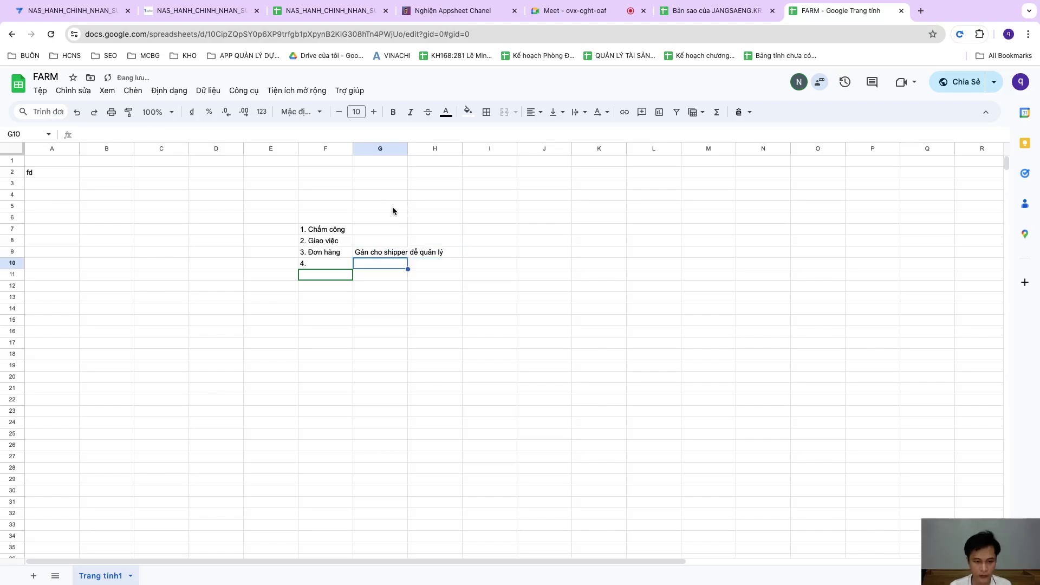
drag(352, 149, 360, 149)
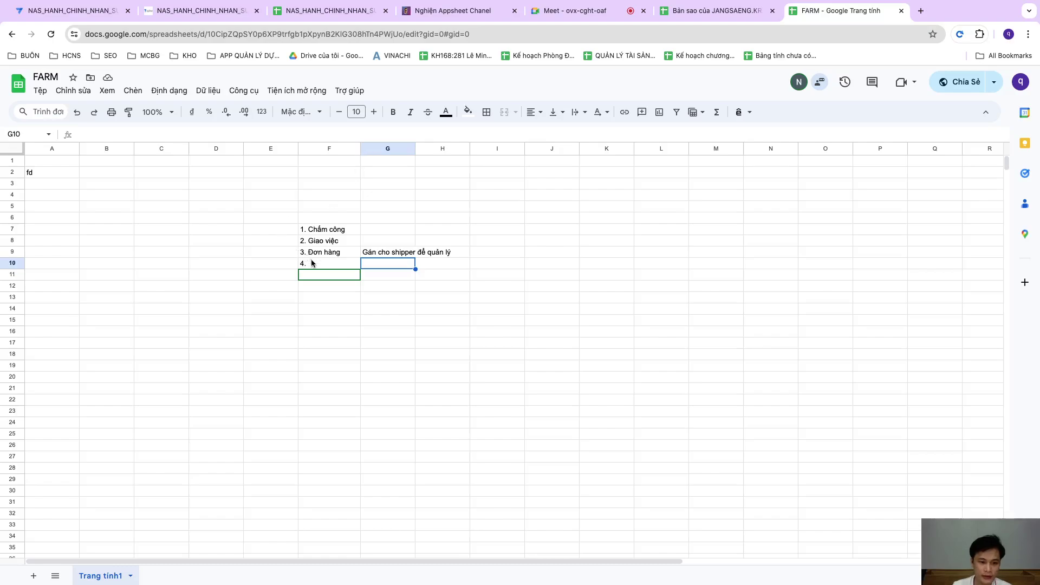
click(312, 264)
click(363, 253)
key(Return)
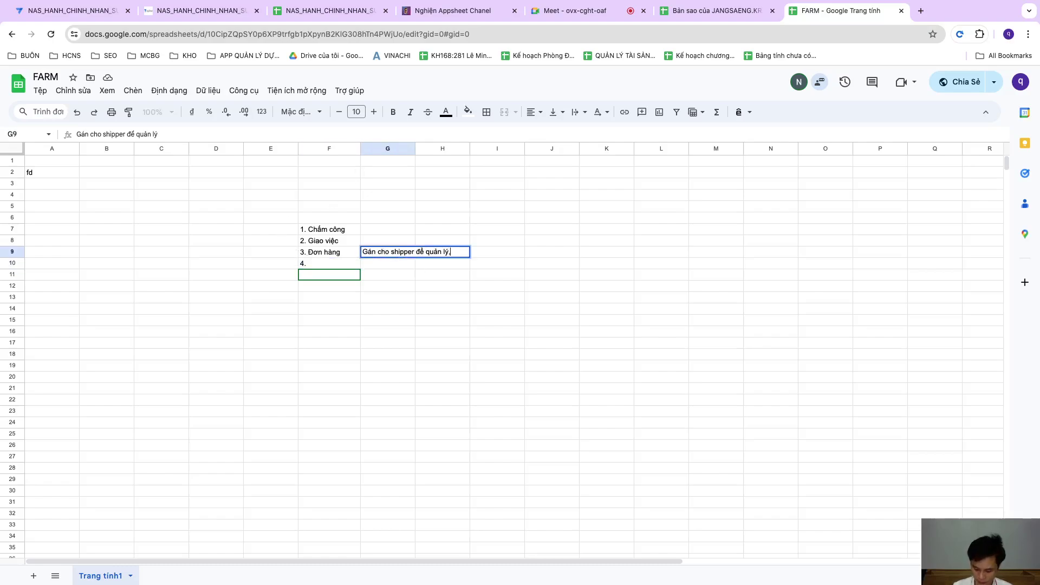
text(, đi như)
text(ị tr)
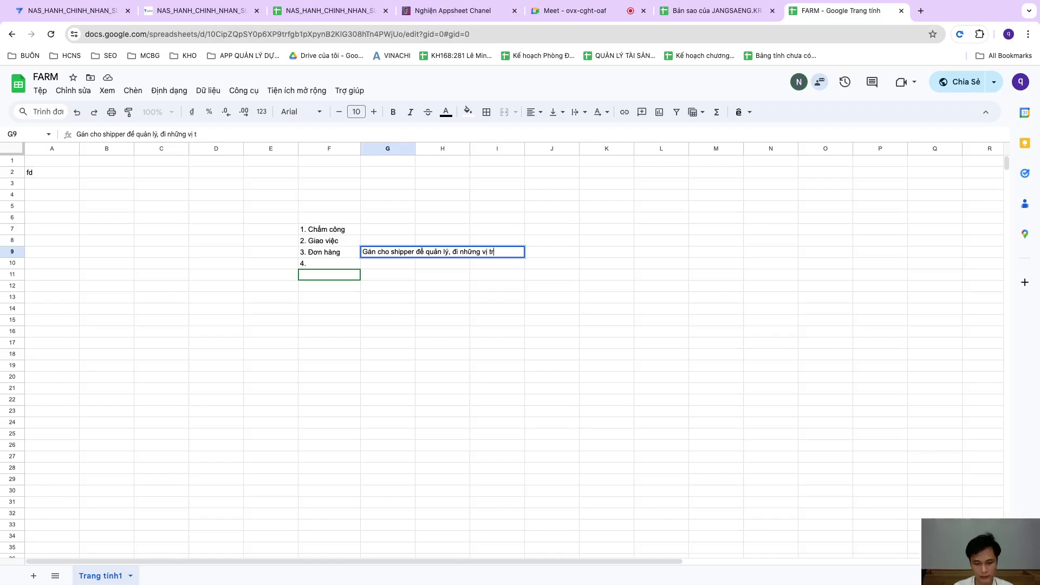
text(í nào)
key(Return)
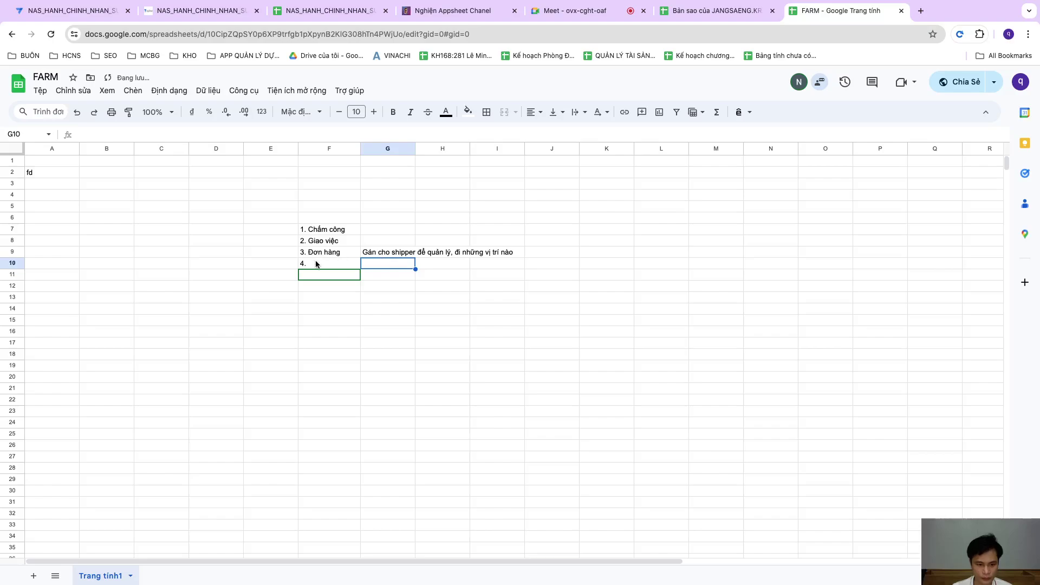
Change F10 to '4. Giao farm', then clear that cell
double_click(316, 265)
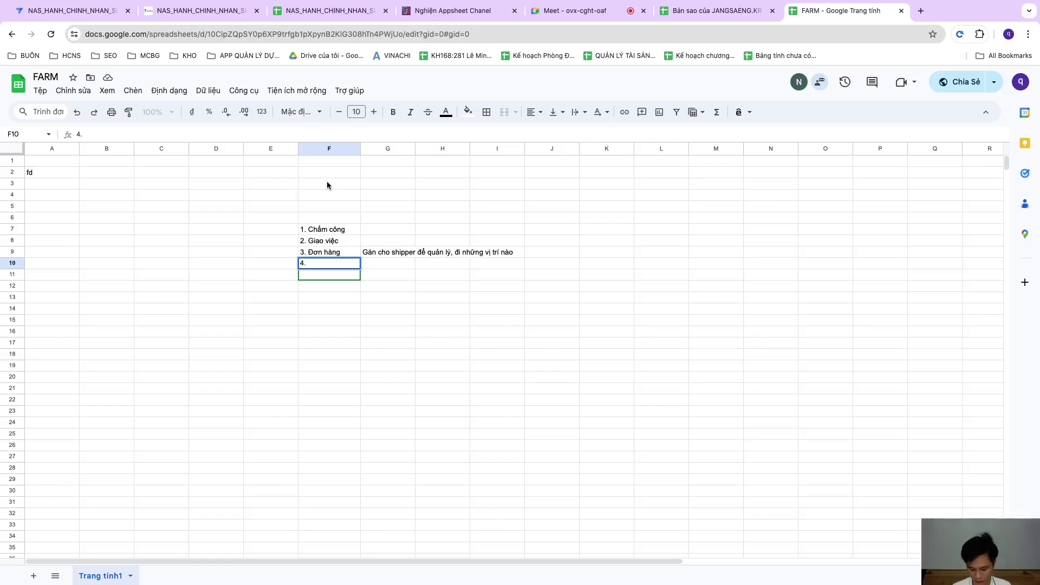
text(Gia)
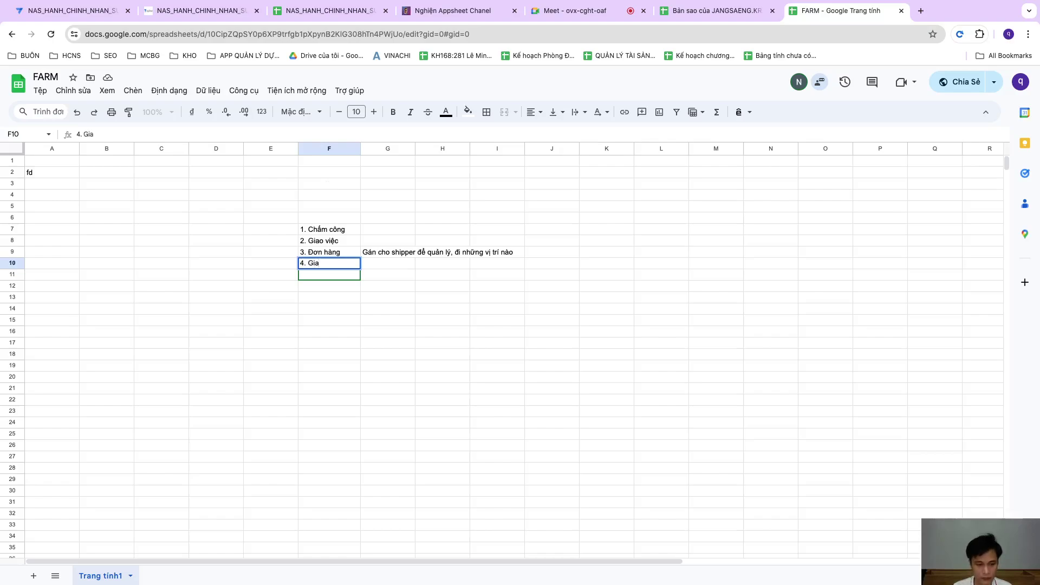
text(o việc)
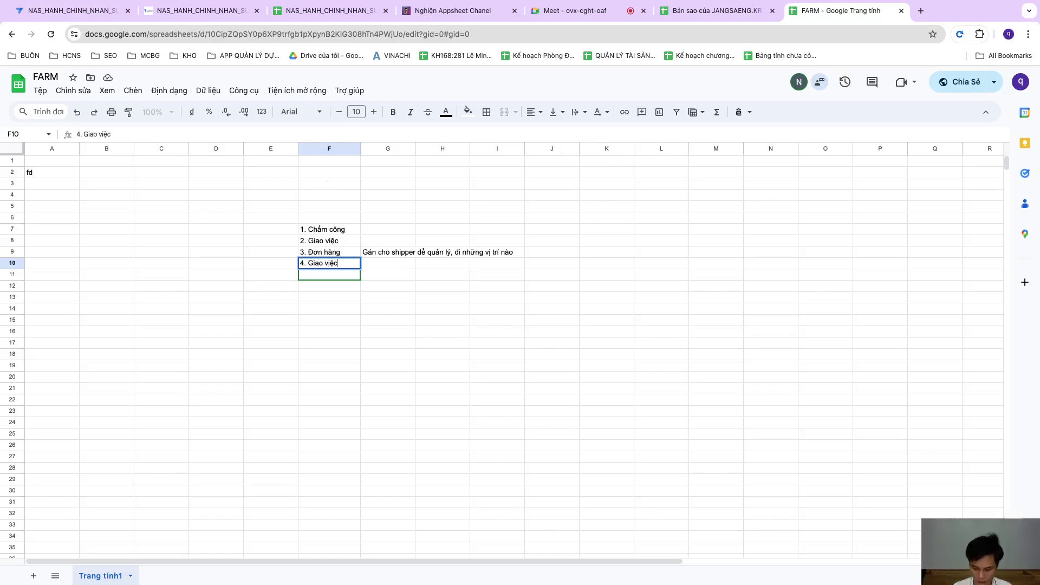
key(BackSpace)
key(BackSpace)
key(BackSpace)
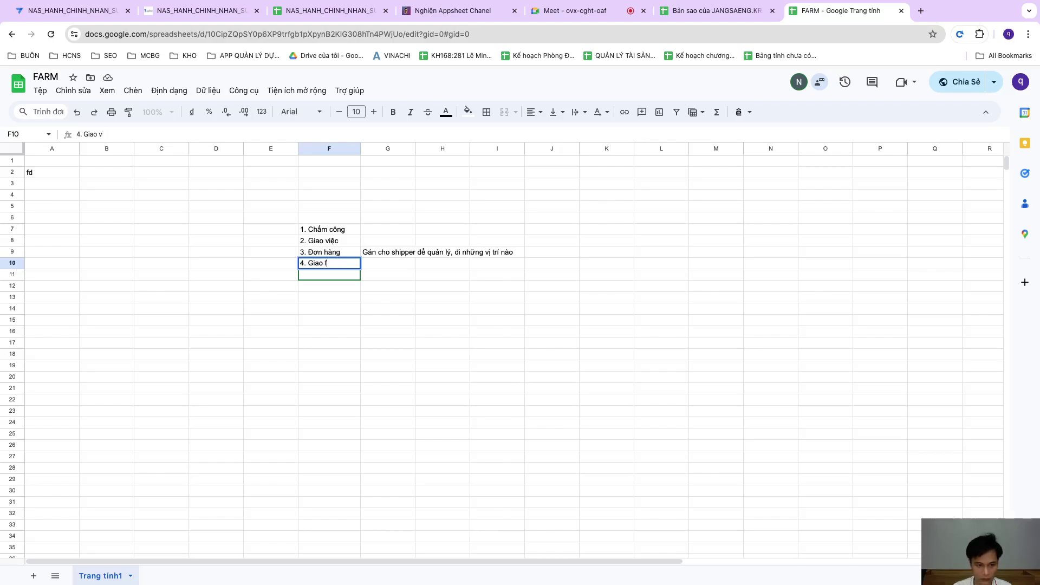
text(arm)
key(Return)
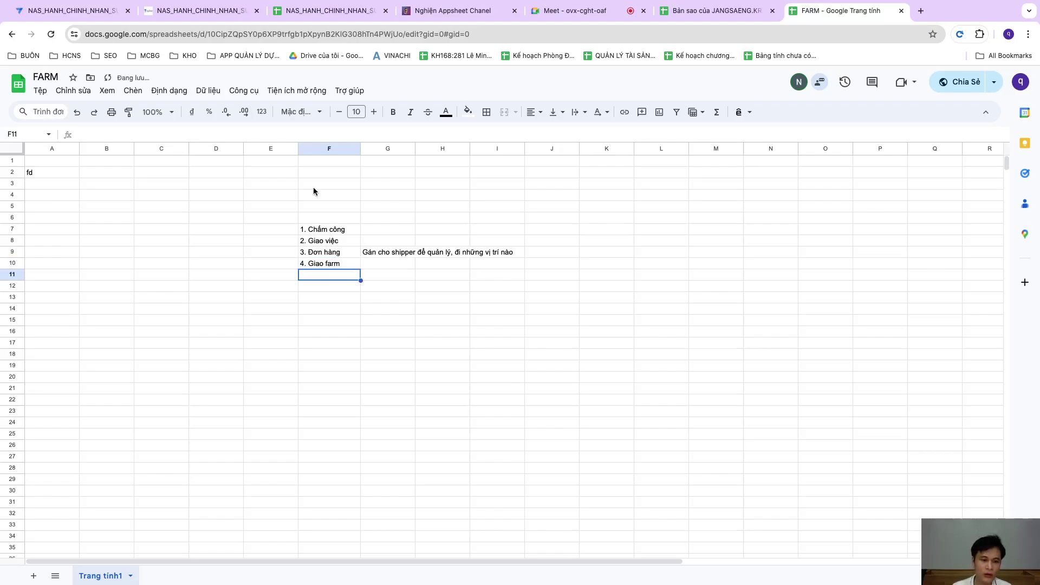
double_click(332, 241)
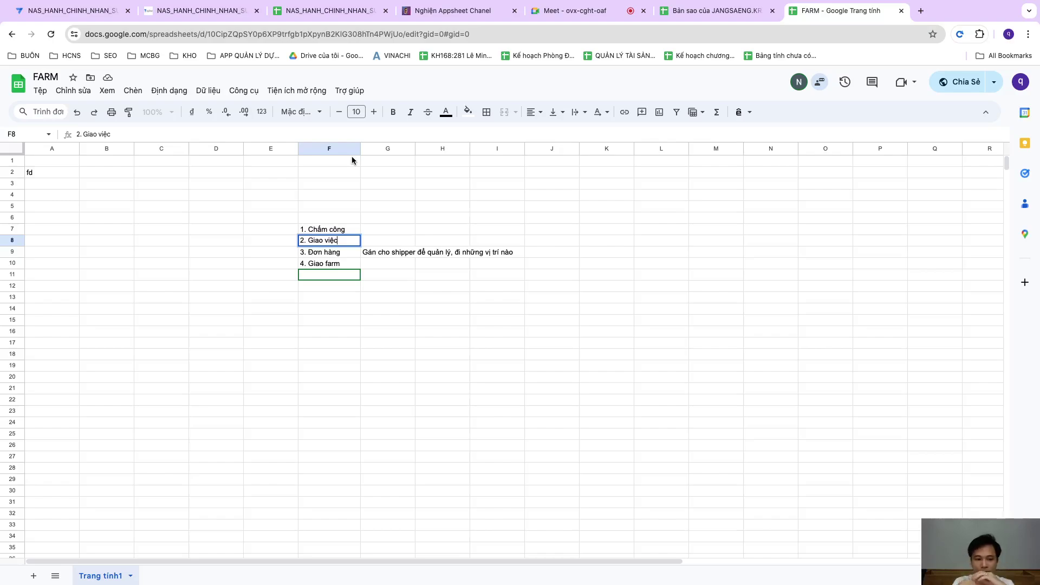
click(356, 309)
click(320, 266)
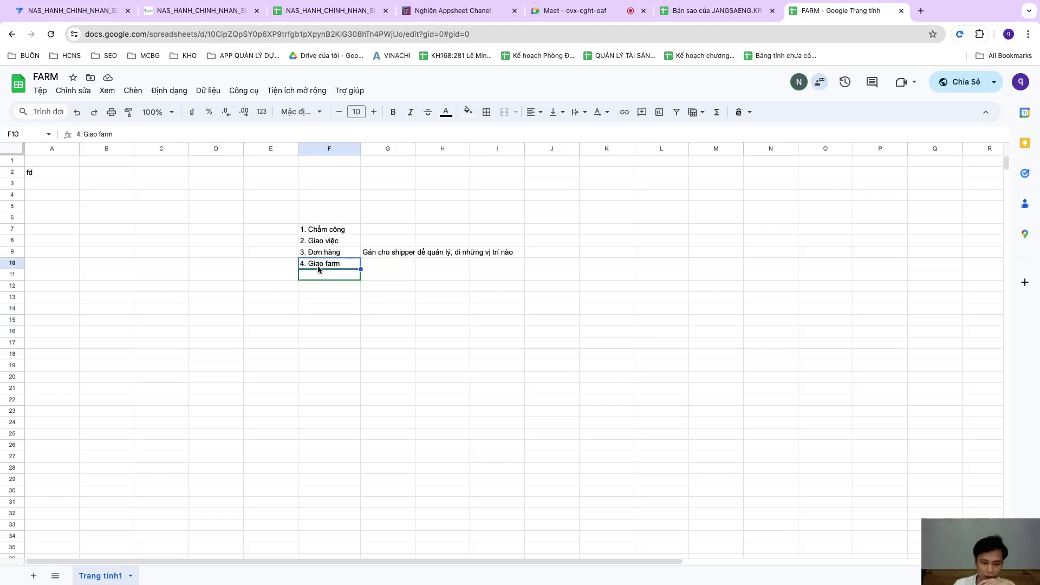
key(Delete)
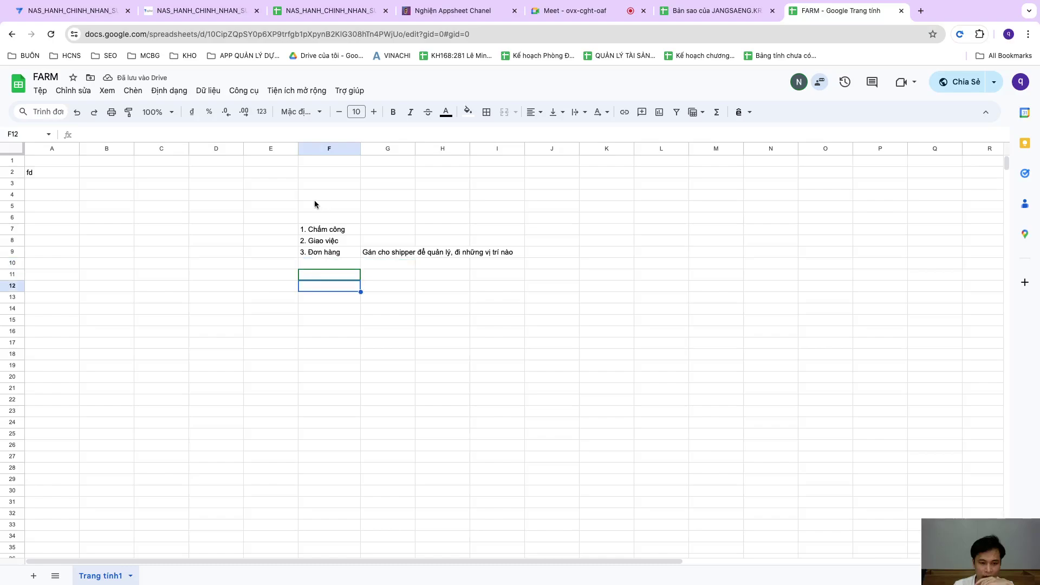
drag(276, 195, 554, 320)
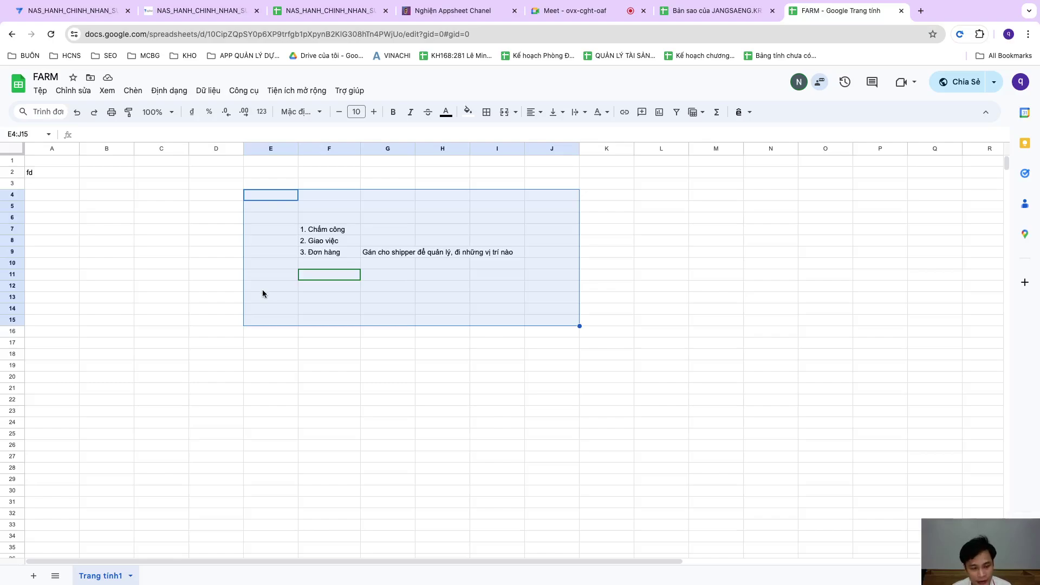
click(370, 304)
drag(286, 199, 458, 282)
click(312, 233)
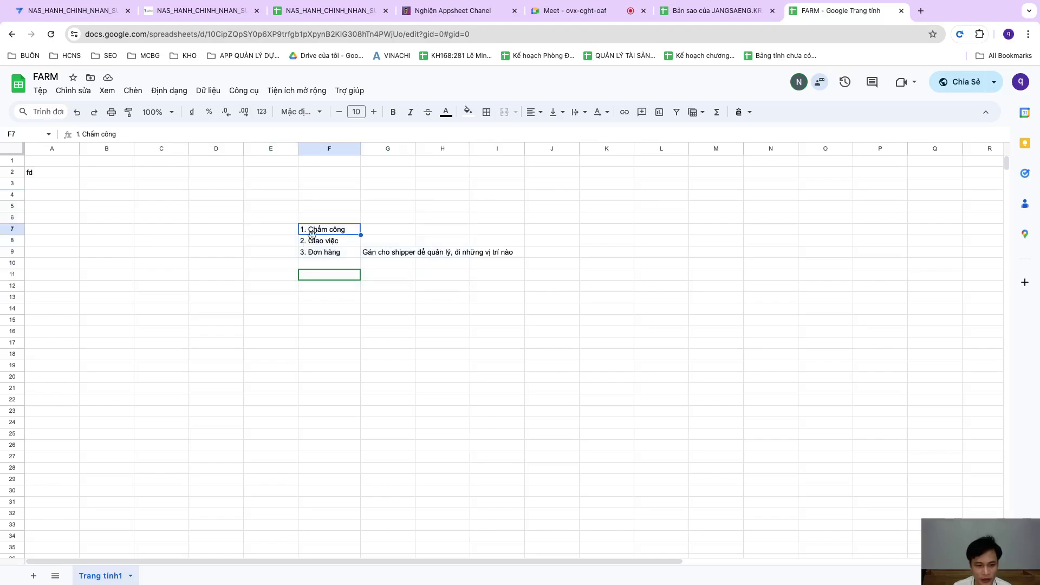
click(316, 243)
click(329, 254)
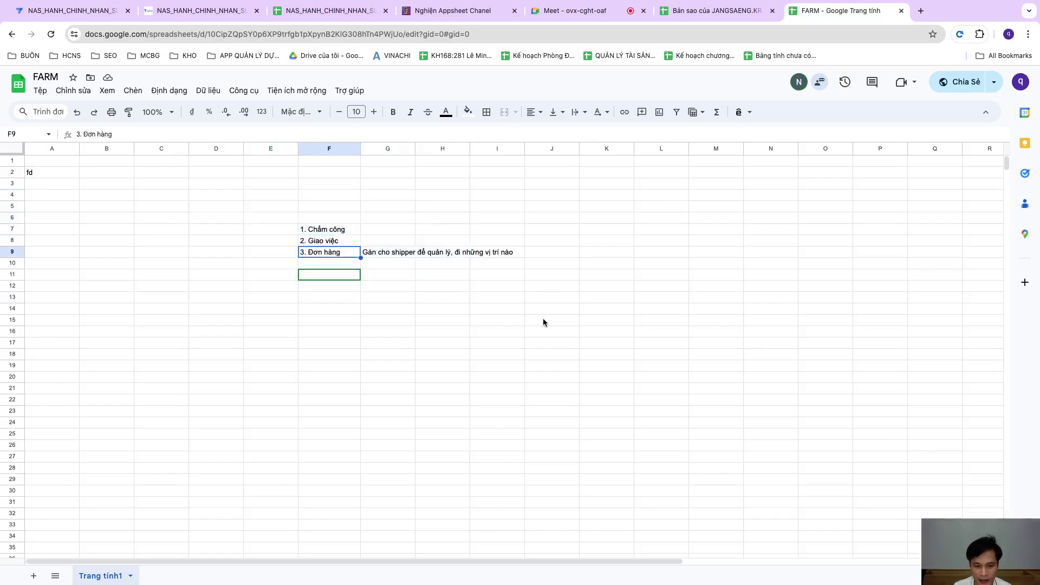
Add headers 'Tên module' in F6 and 'Yêu cầu' in G6
click(355, 221)
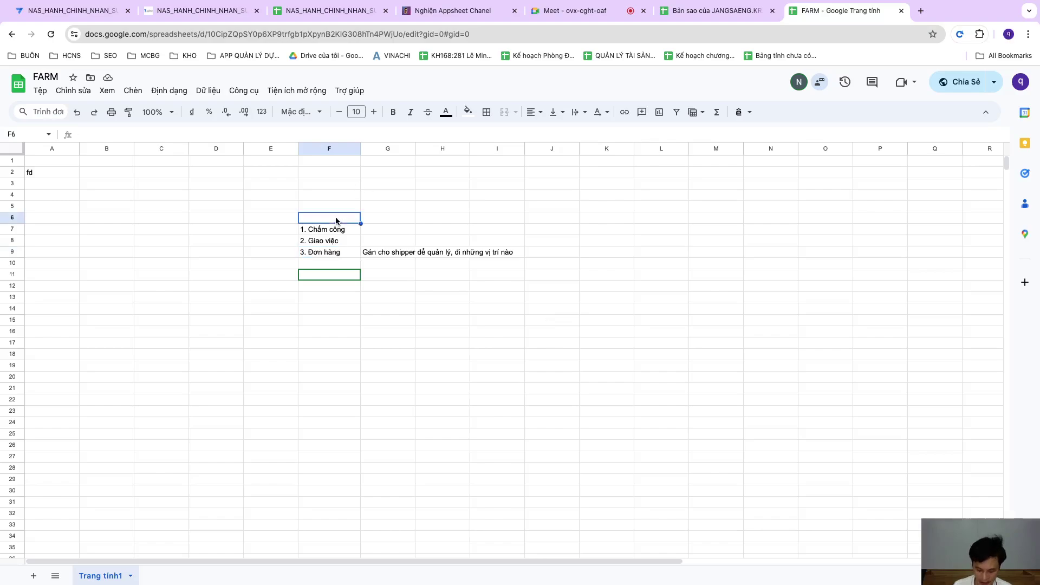
text(Tên module)
key(Tab)
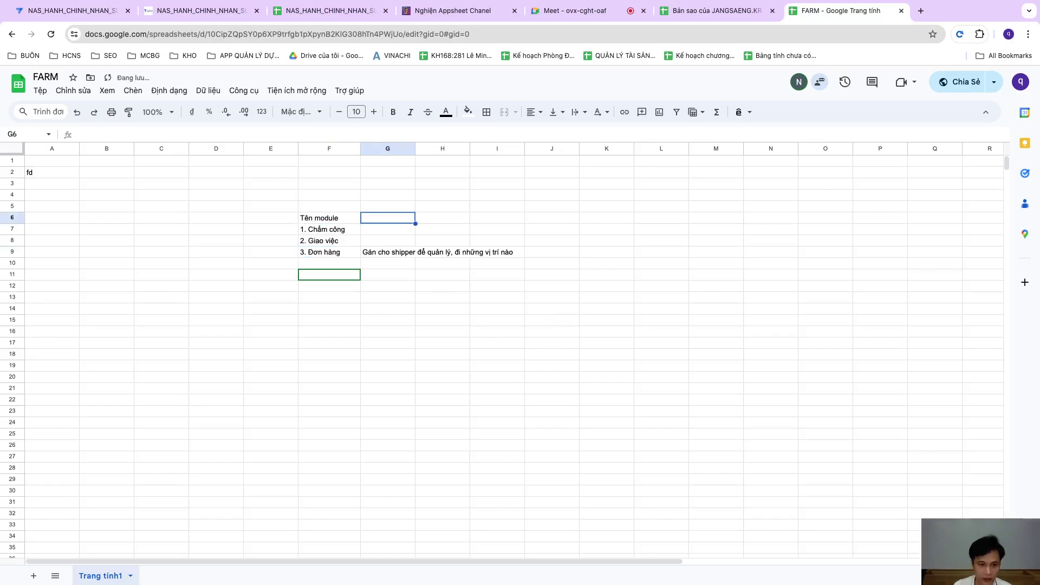
text(Yêu cầu)
key(Tab)
Fill placeholder requirements 'fdfdgfgf' in G7 and 'fdfdf' in G8
click(388, 229)
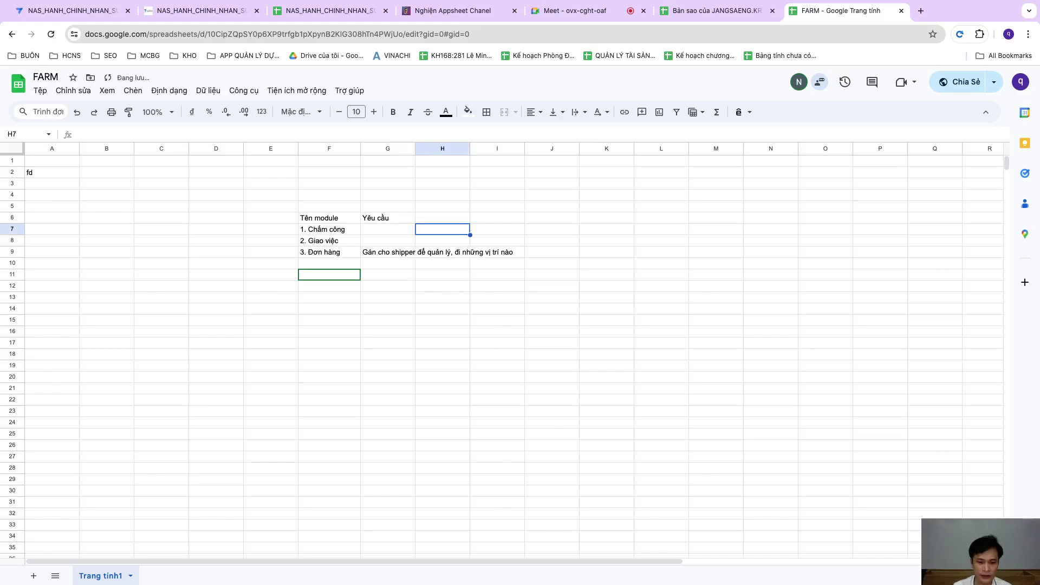
double_click(394, 227)
text(fdfd)
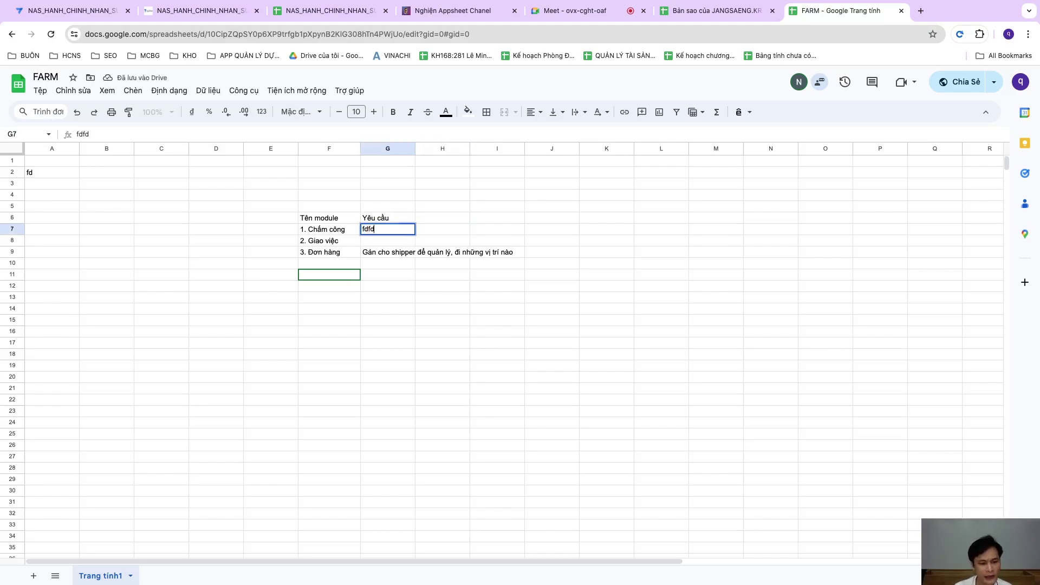
text(gfgf)
key(Return)
text(fd)
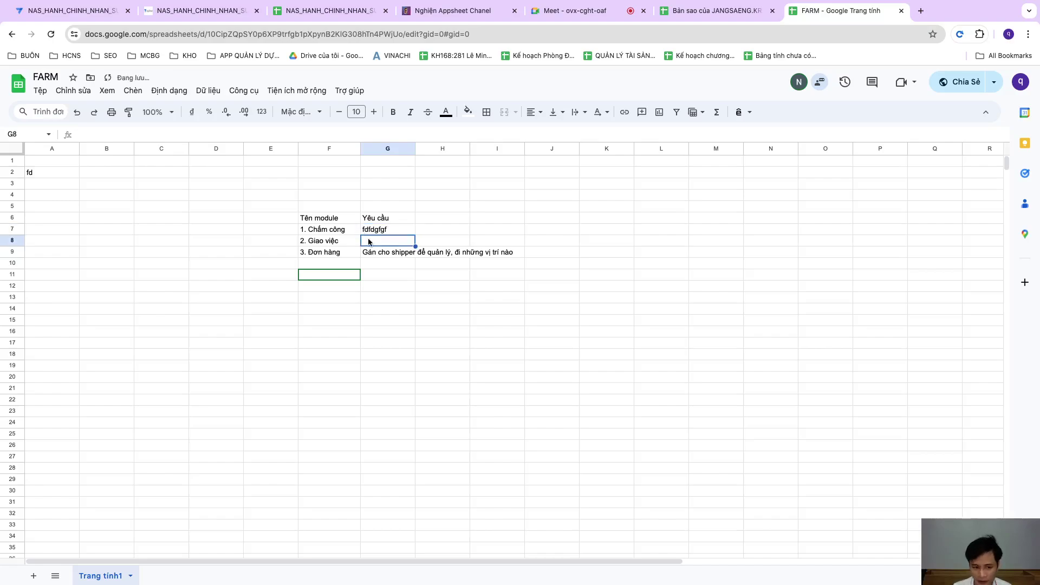
text(fdf)
key(Return)
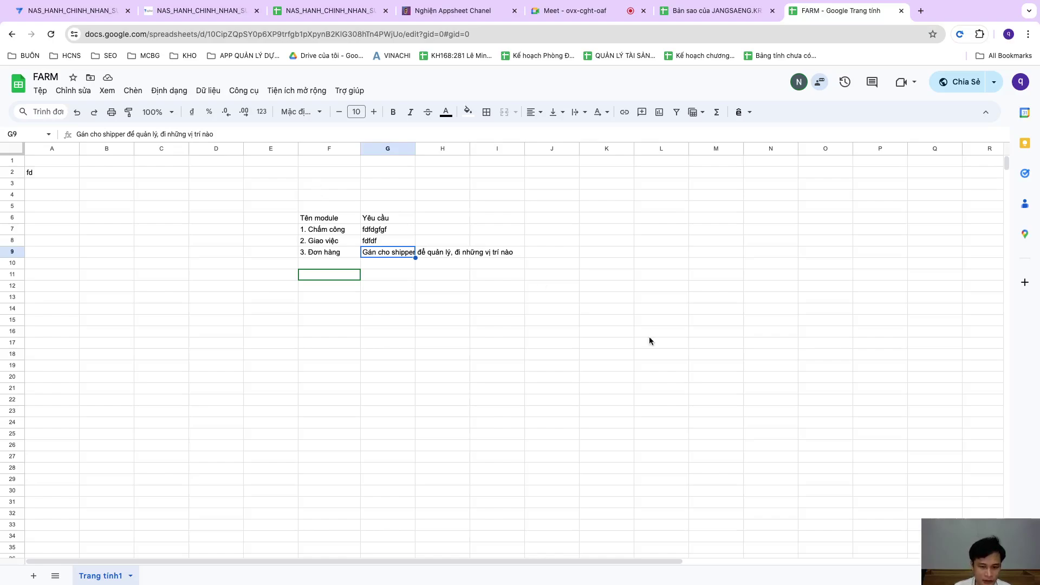
click(529, 279)
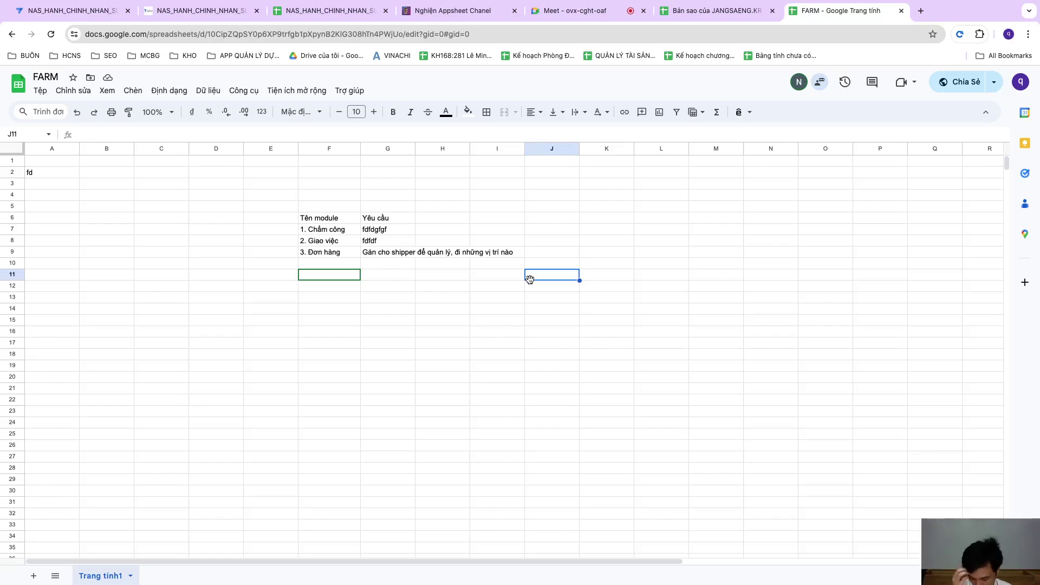
Enter 'Bảng cơ sở' in J11 and 'Bảng bổ trợ' in J12, undoing a stray overwrite
text(Bả)
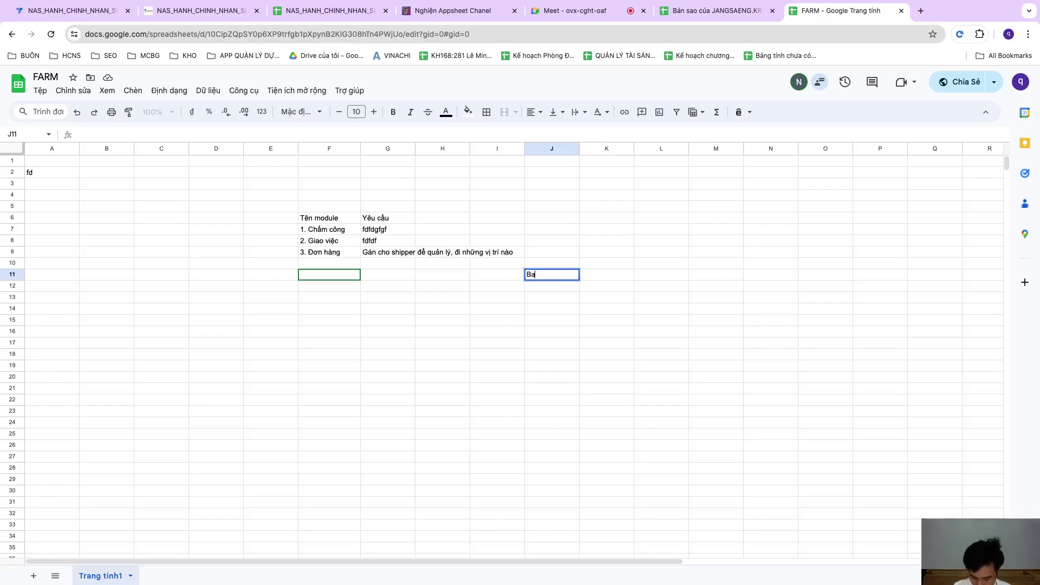
text(ng cơ sở)
key(Return)
text(Bảng)
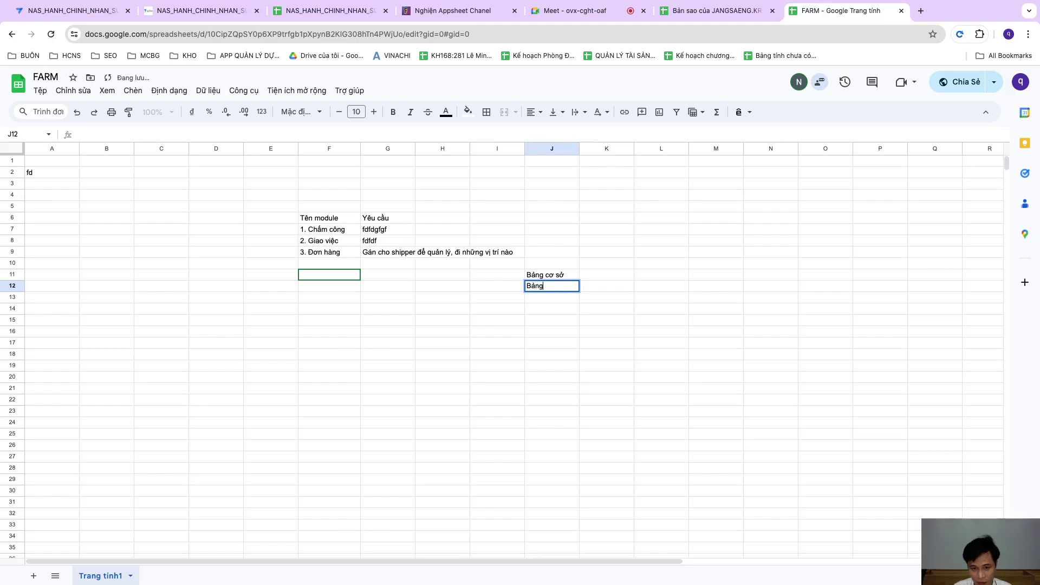
text( bổ trợ)
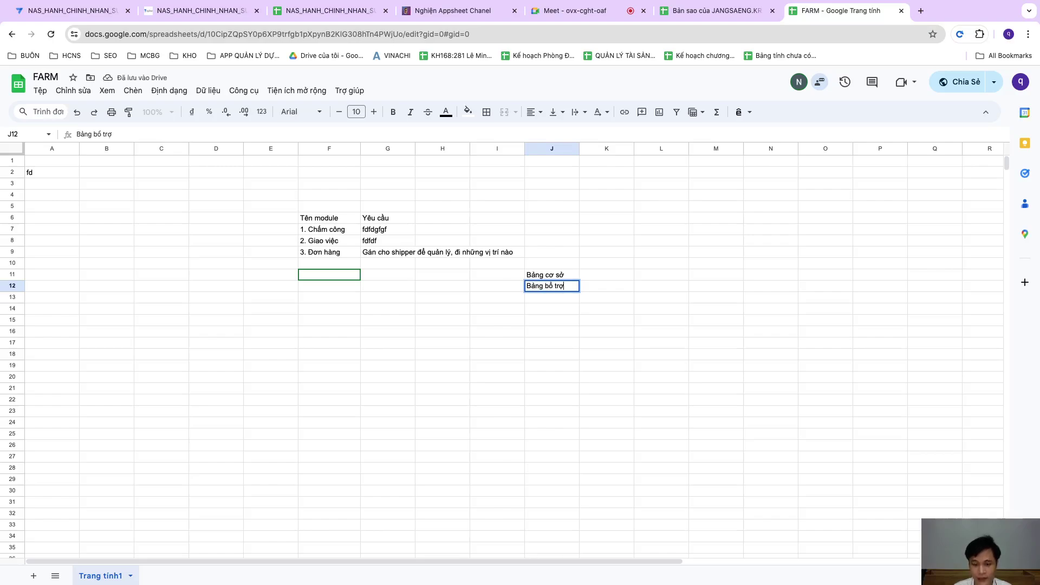
key(Return)
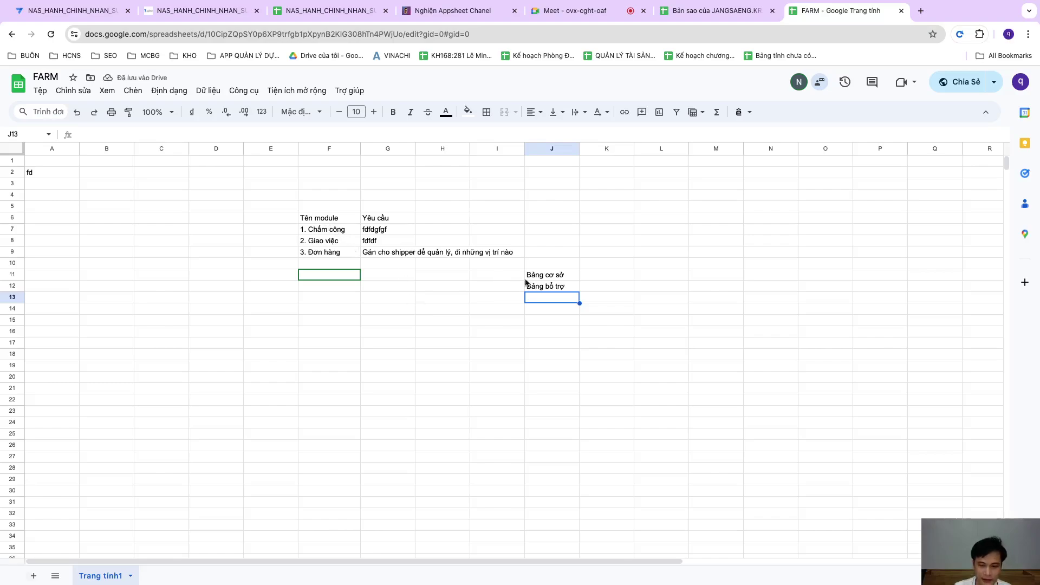
drag(534, 275, 537, 288)
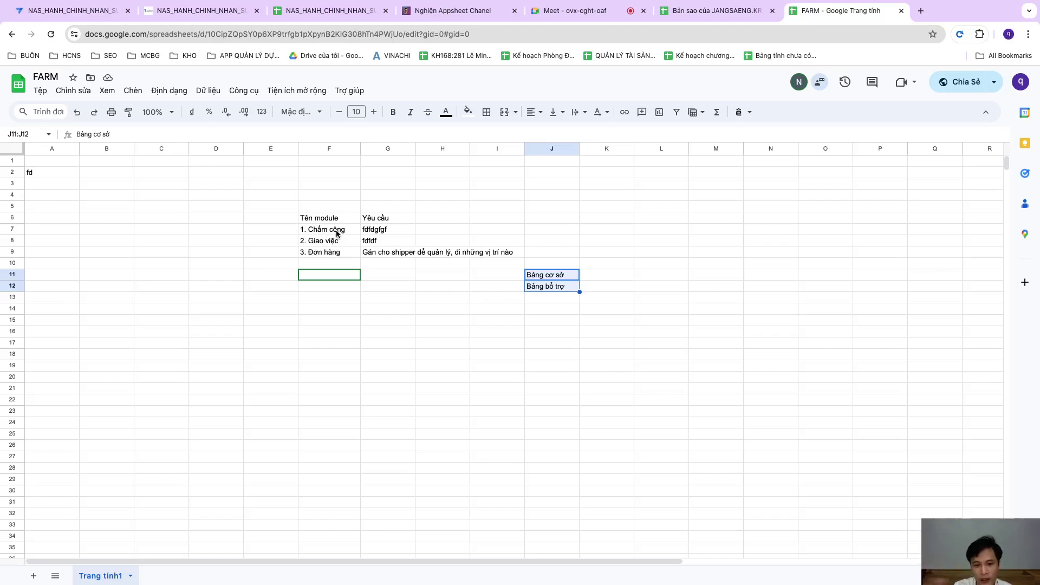
text(a)
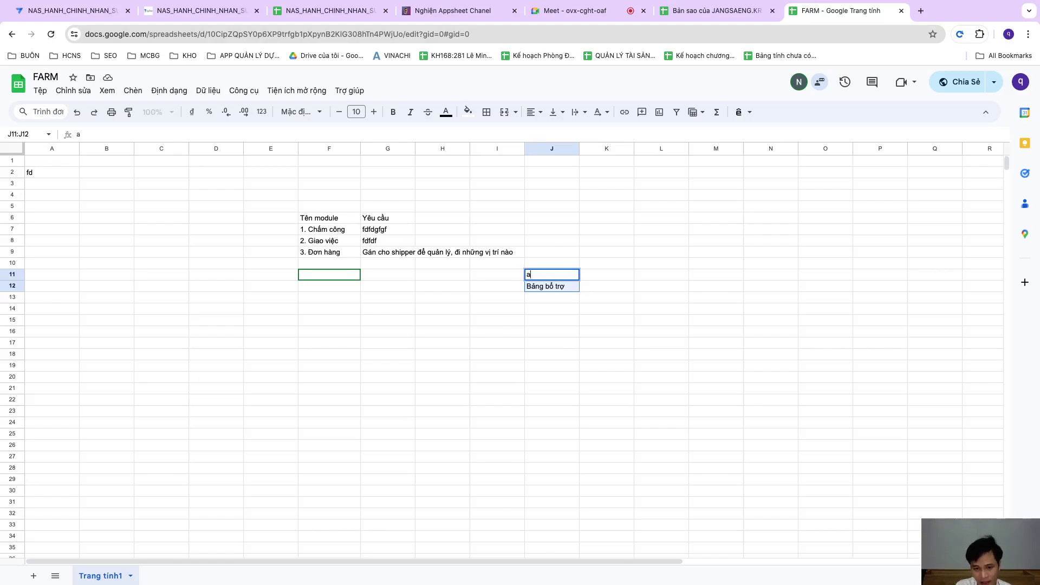
key(Return)
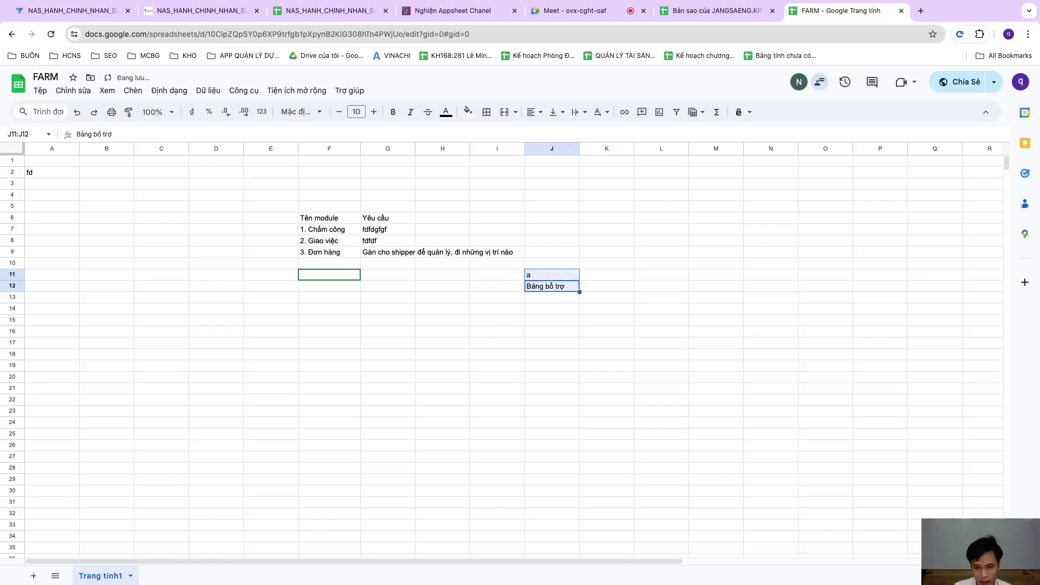
key(ctrl+z)
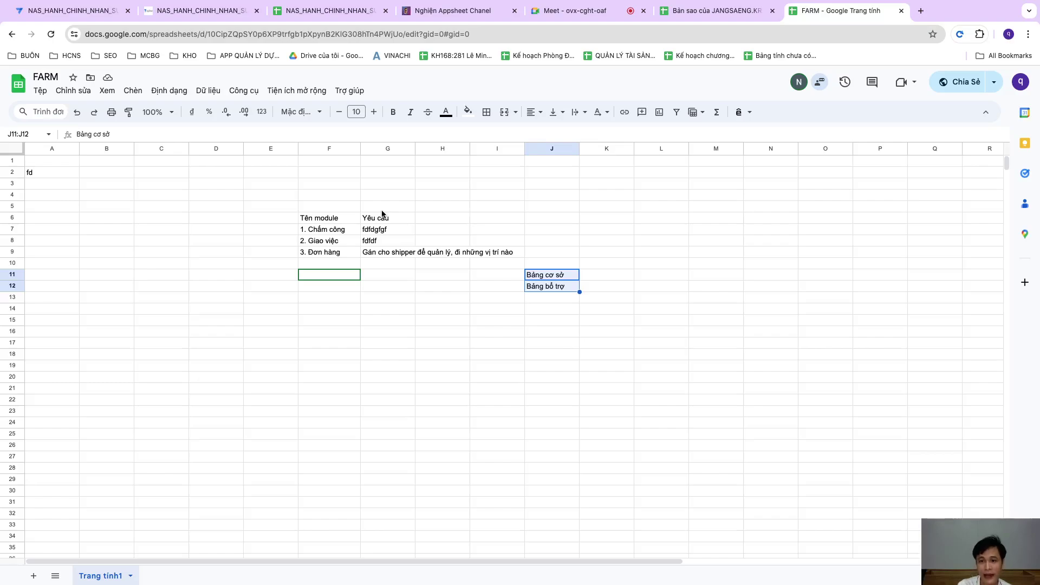
Browse the VINACHI AppSheet app's department tiles and HÀNH CHÍNH menu, then return to FARM
click(921, 10)
click(397, 60)
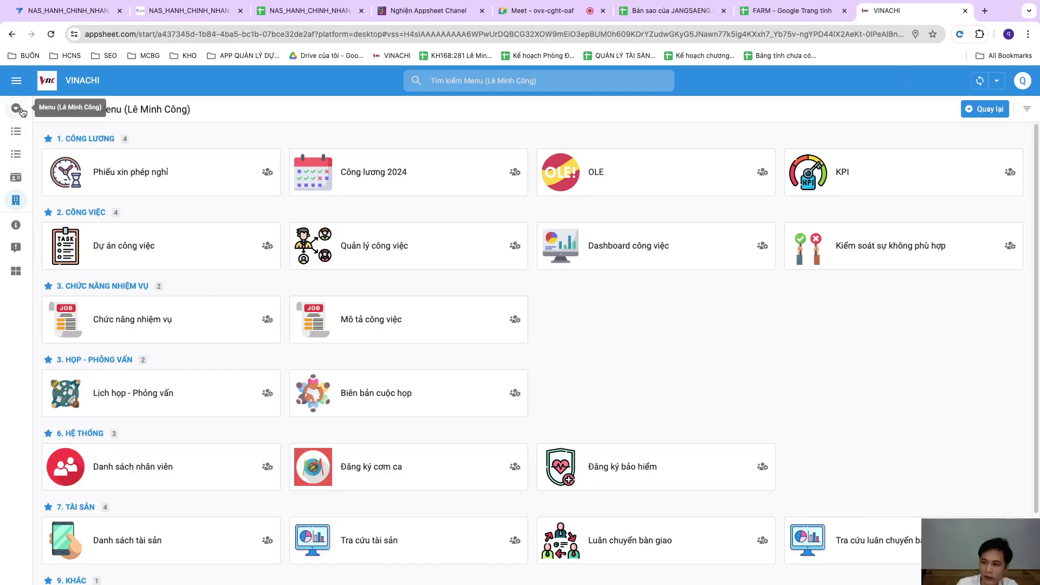
click(979, 112)
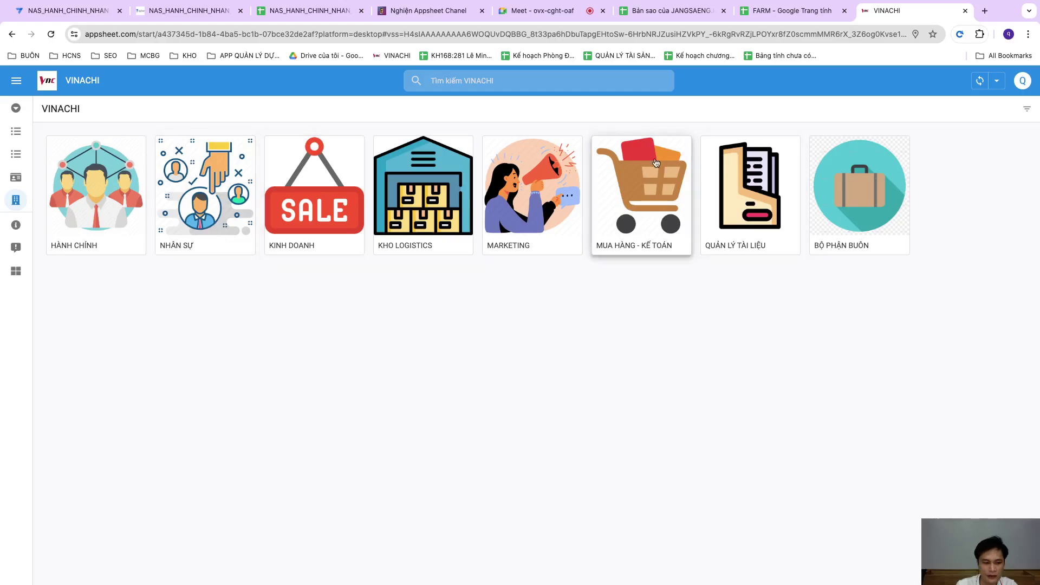
click(99, 228)
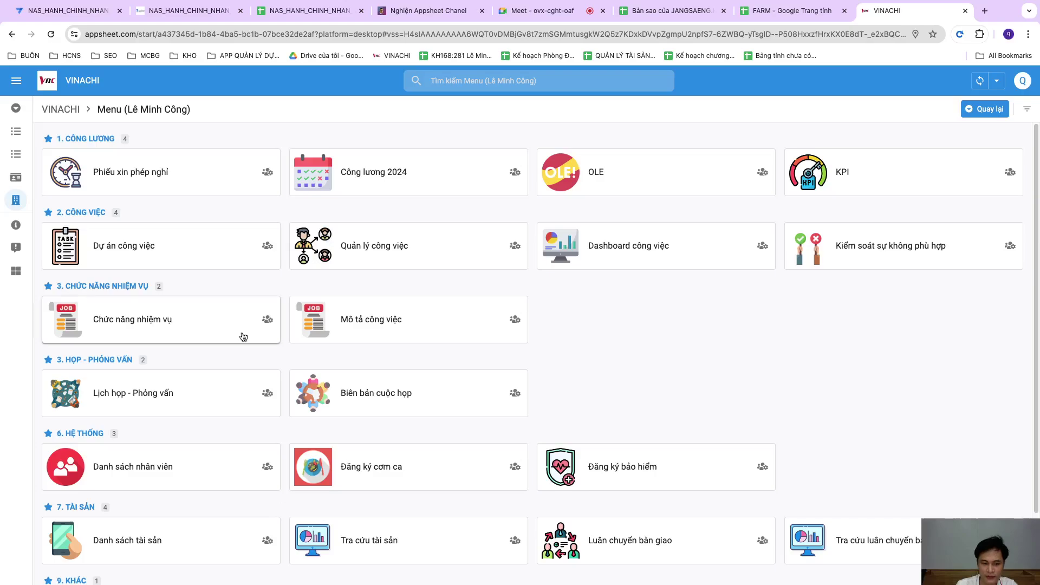
click(753, 17)
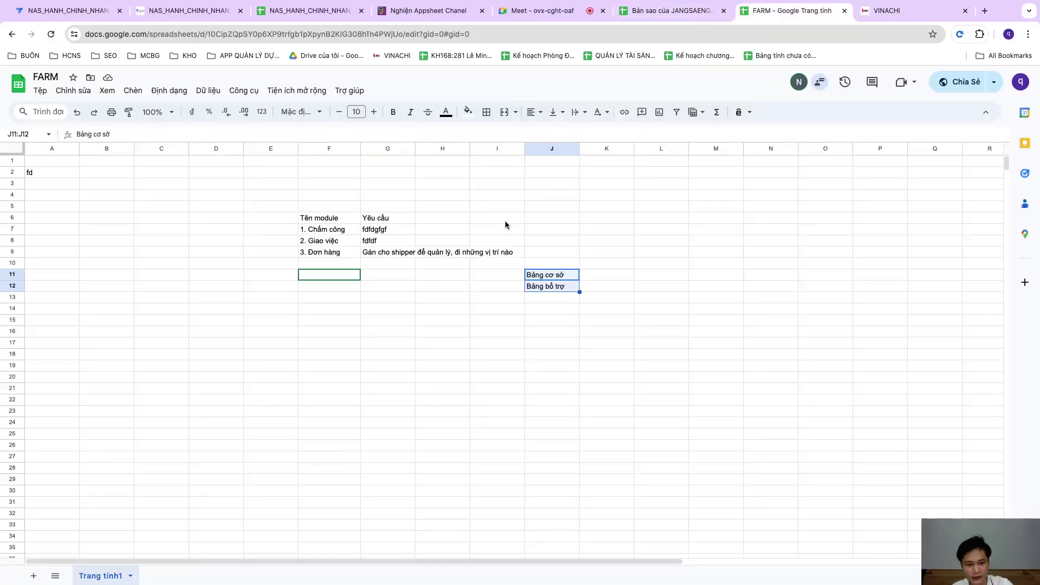
drag(317, 217, 325, 242)
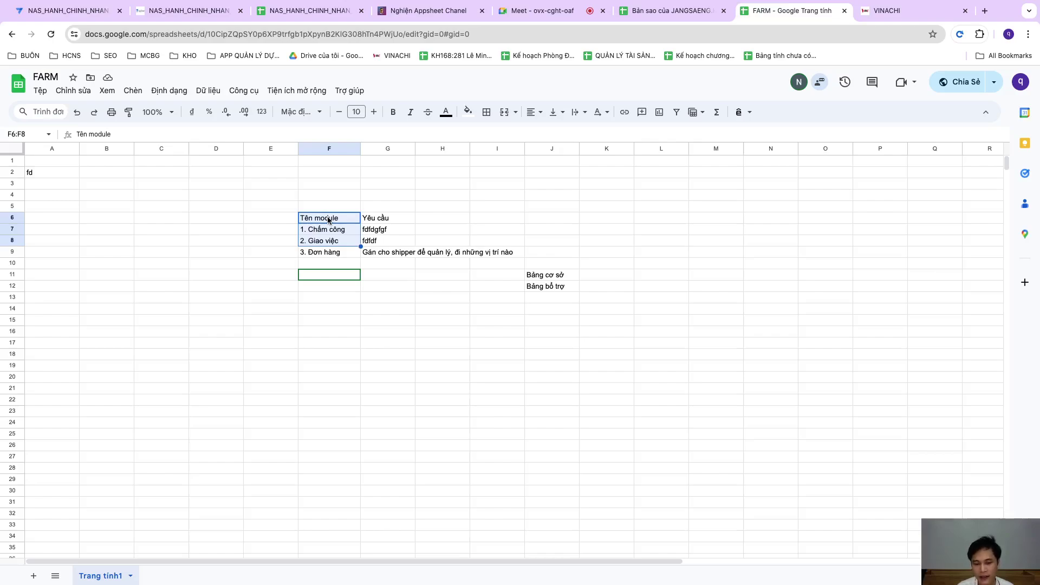
drag(330, 230, 334, 248)
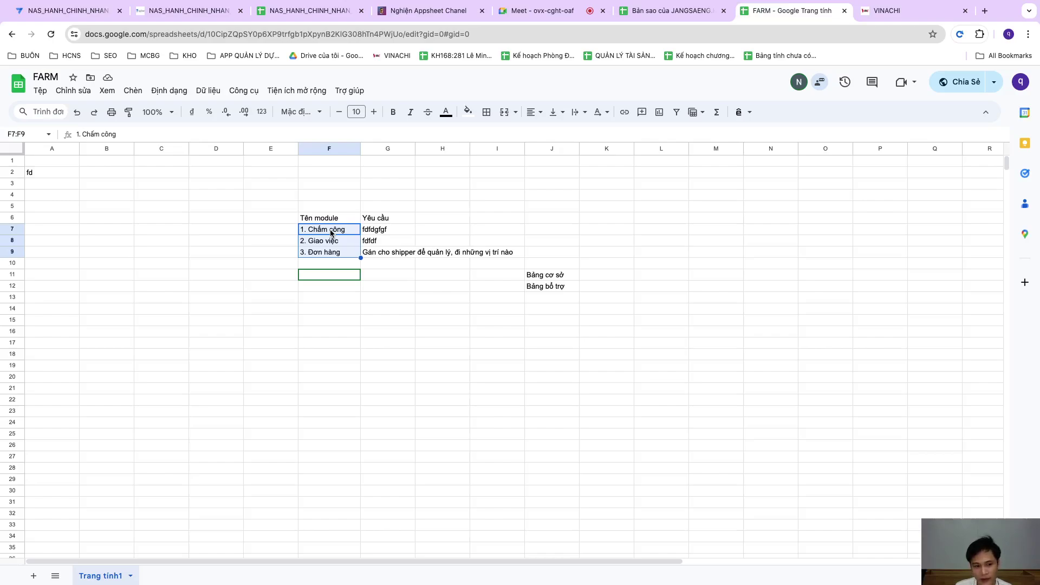
drag(330, 229, 396, 234)
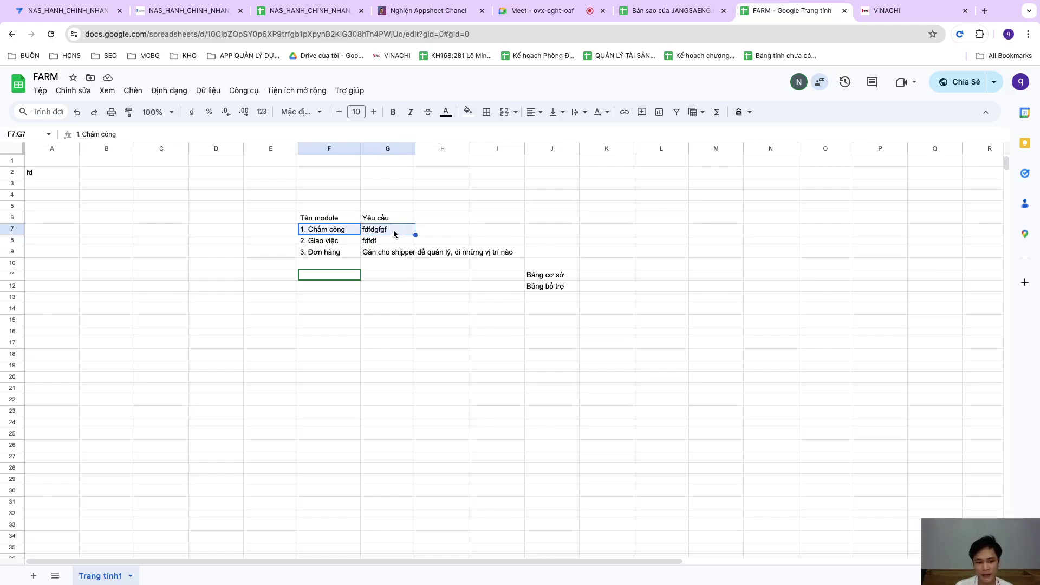
click(308, 241)
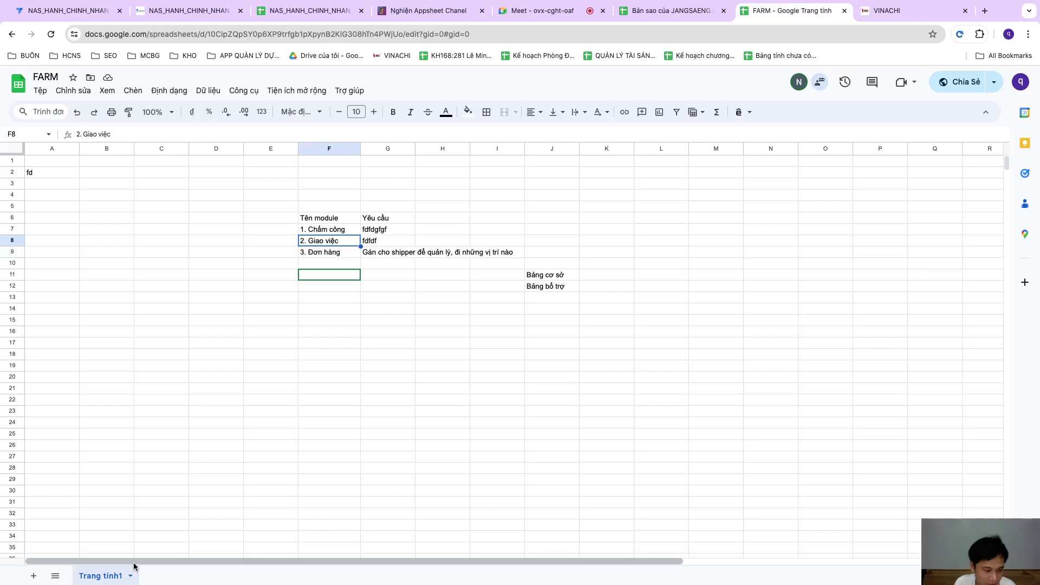
Add a Menu sheet to FARM and paste the NAS Menu header row into A1:M1
click(32, 576)
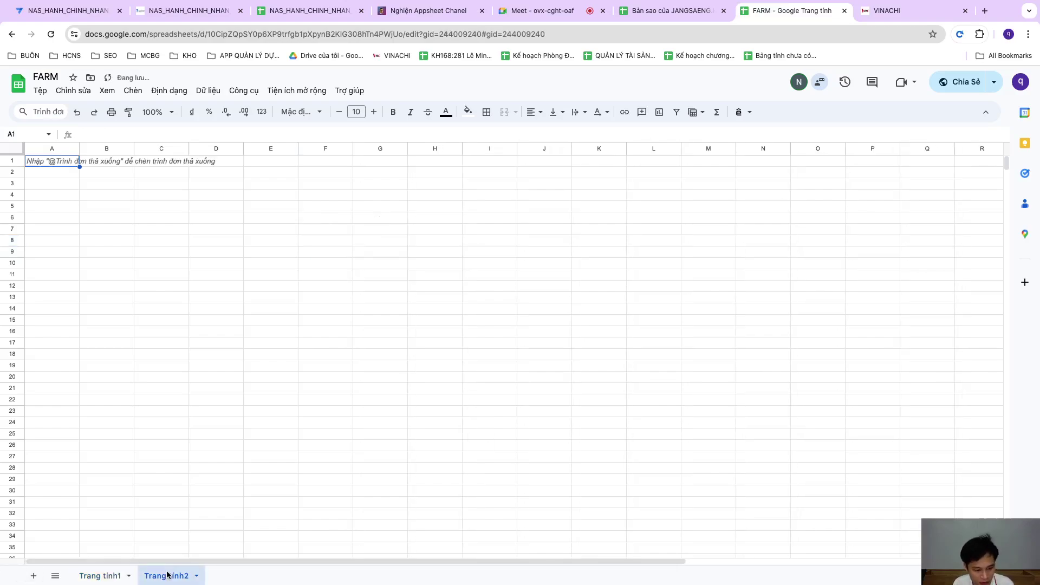
double_click(167, 576)
text(Menu)
key(Return)
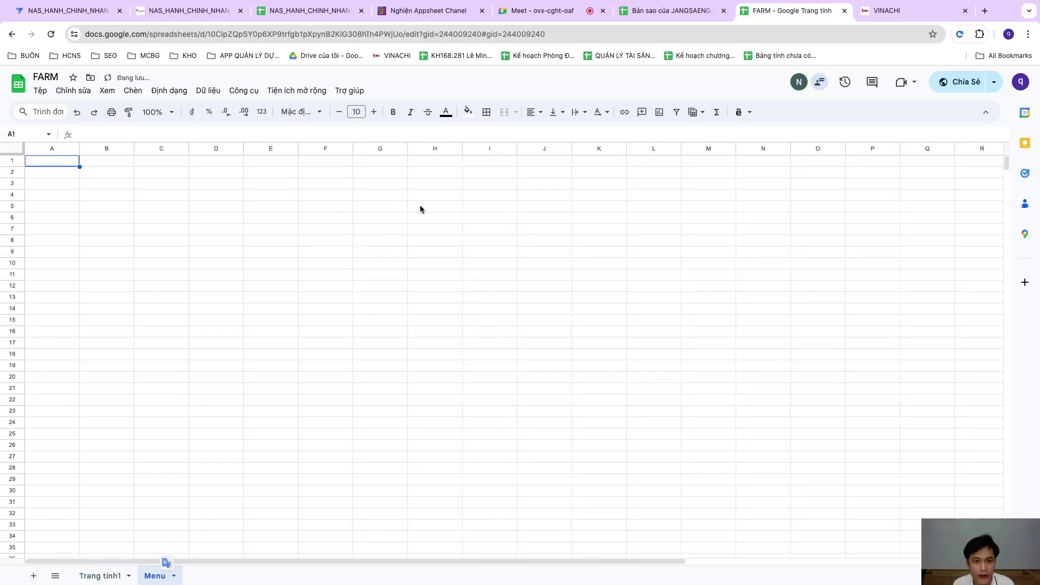
click(299, 11)
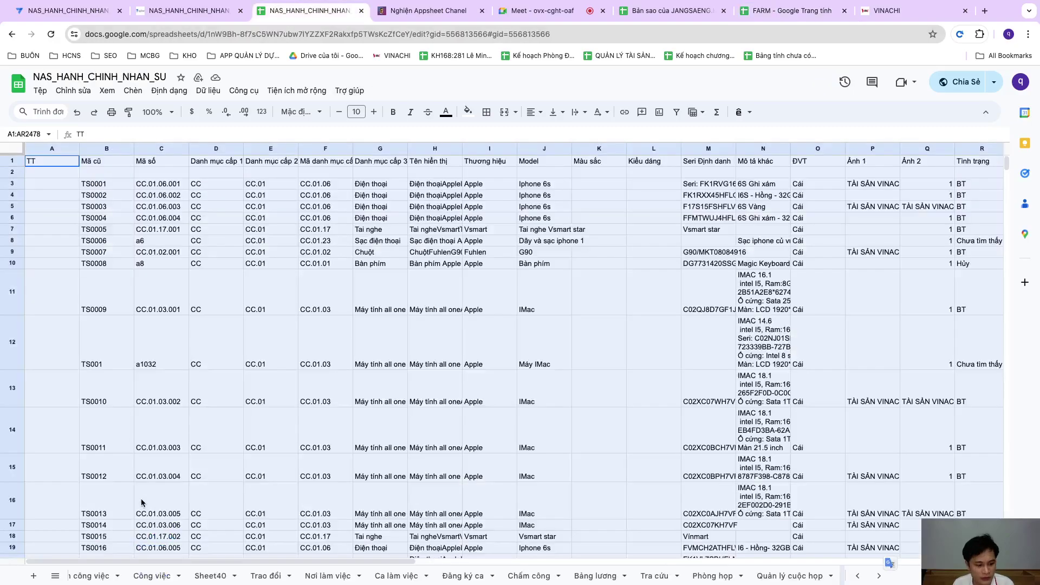
click(55, 576)
scroll(82, 476, up, 5)
click(82, 431)
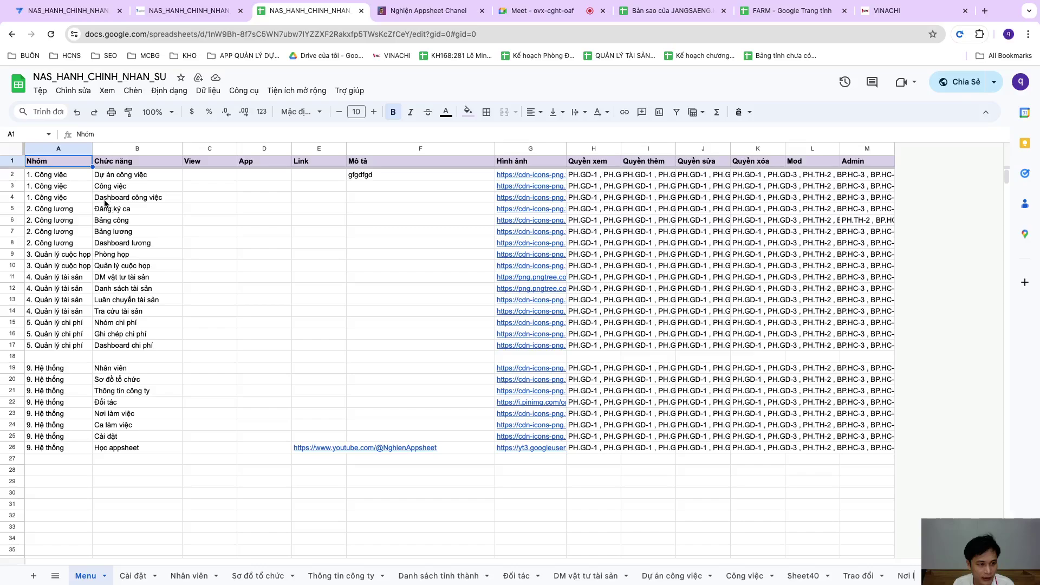
drag(65, 161, 861, 167)
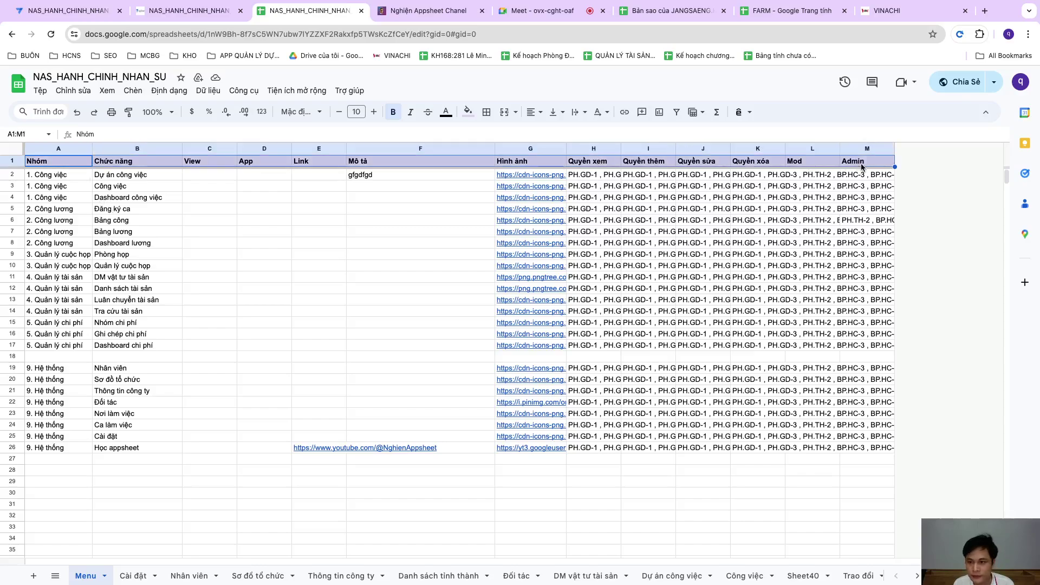
click(791, 10)
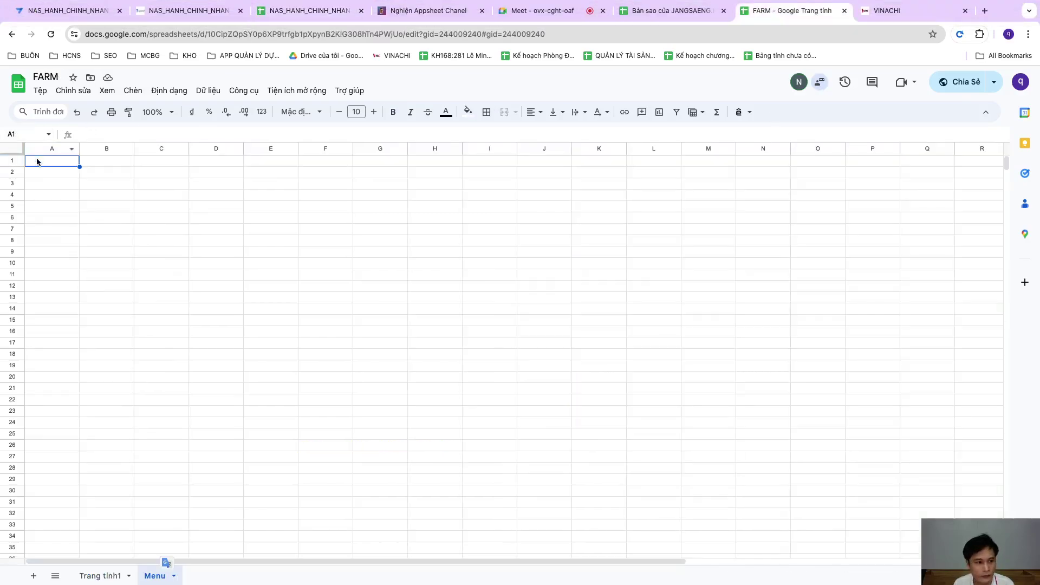
text(Nhóm	Chức năng	View	App	Link	Mô tả	Hình ảnh	Quyền xem	Quyền thêm	Quyền sửa	Quyền xóa	Mod	Admin)
click(87, 309)
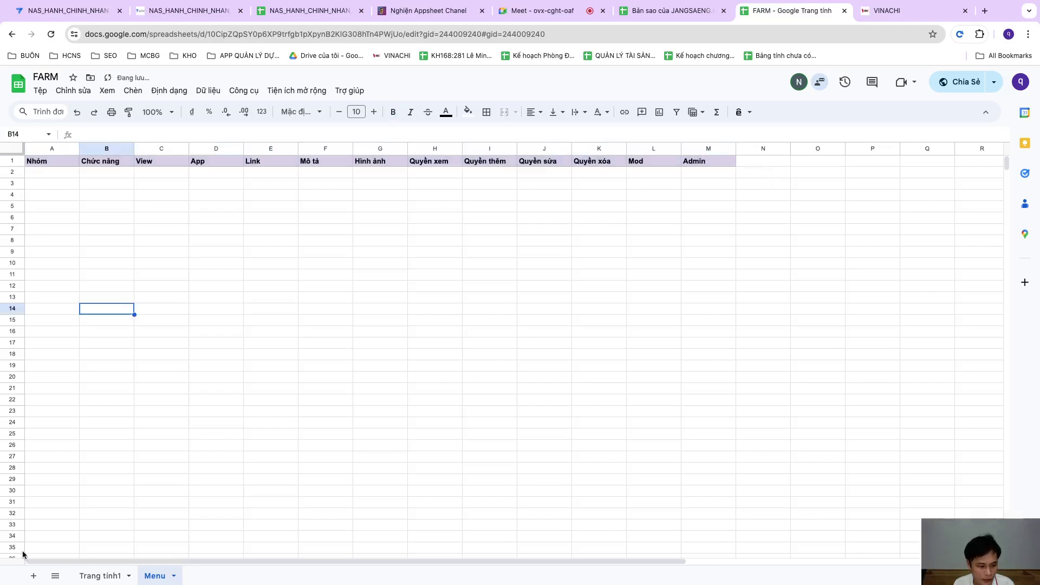
Add a Cài đặt sheet holding the NAS Cài đặt header cells A1:D1
click(33, 576)
double_click(201, 576)
text(Cà)
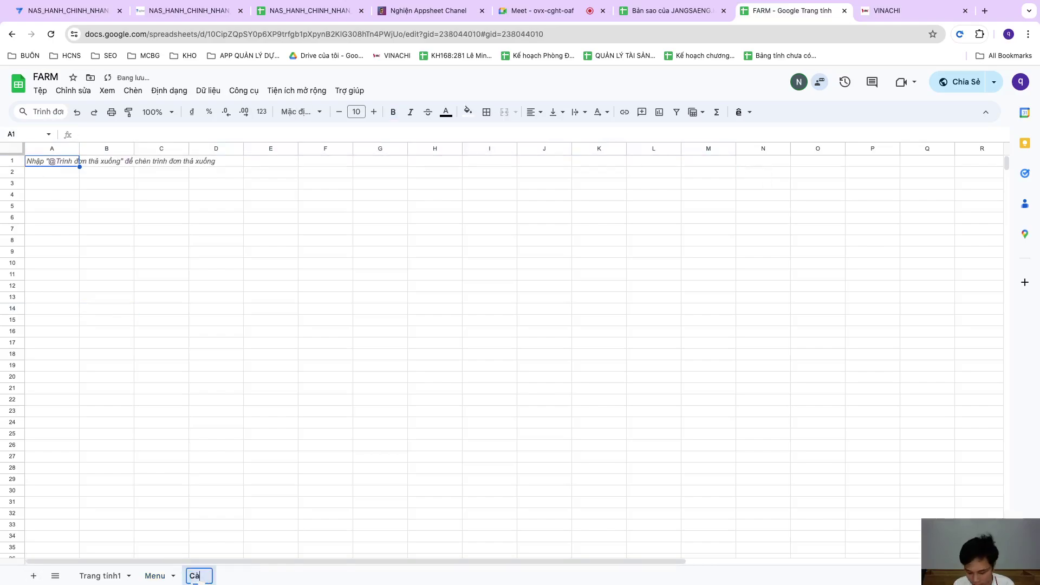
text(i đặt)
key(Return)
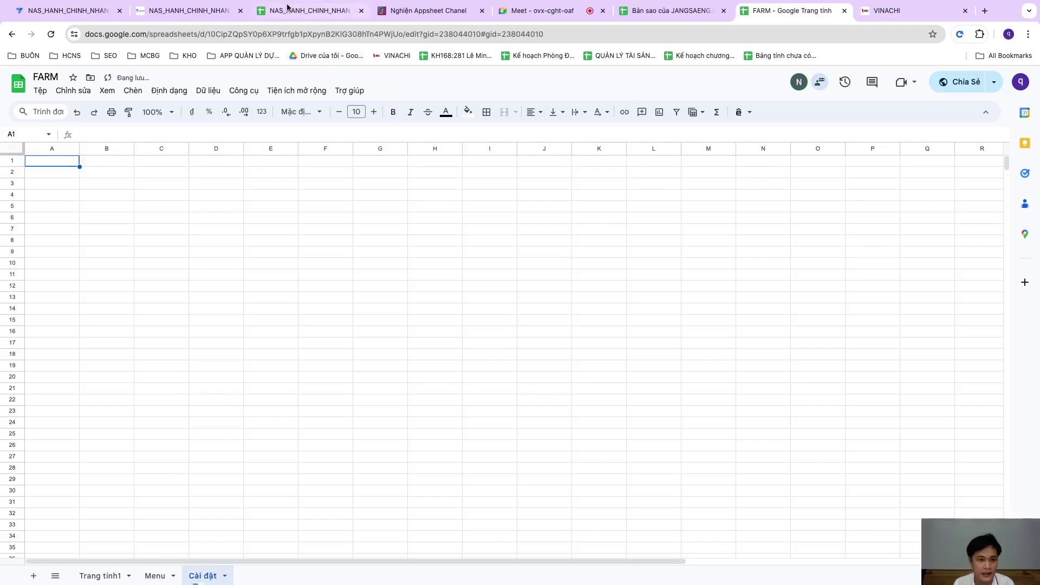
click(287, 7)
click(136, 573)
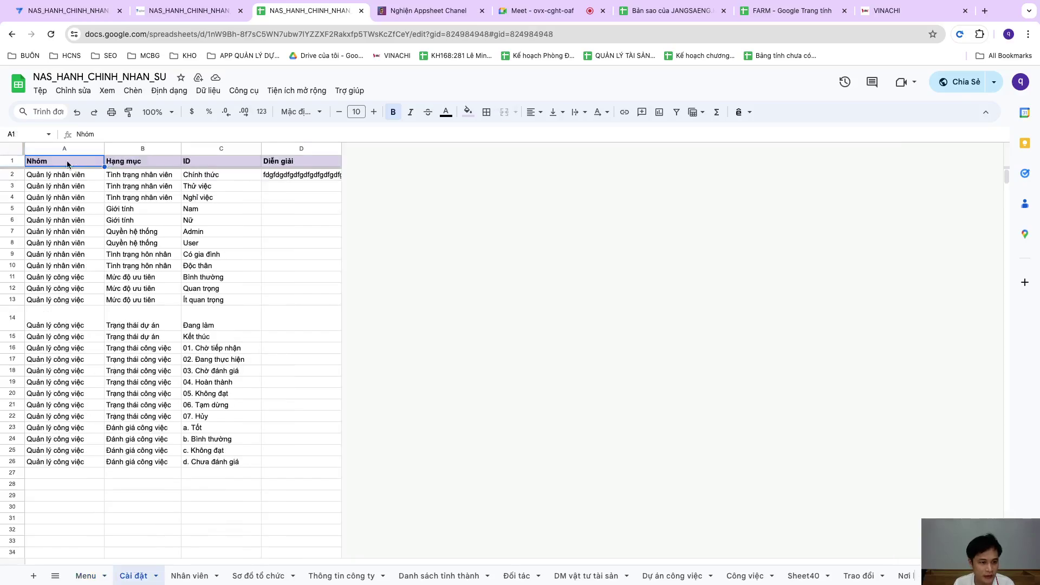
drag(69, 163, 304, 160)
key(ctrl+c)
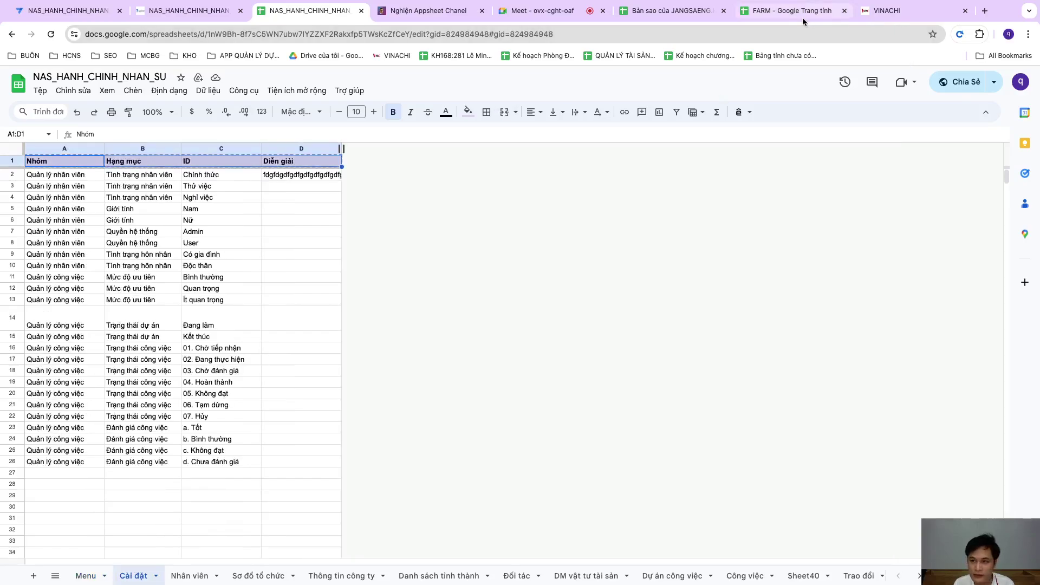
click(794, 11)
key(ctrl+v)
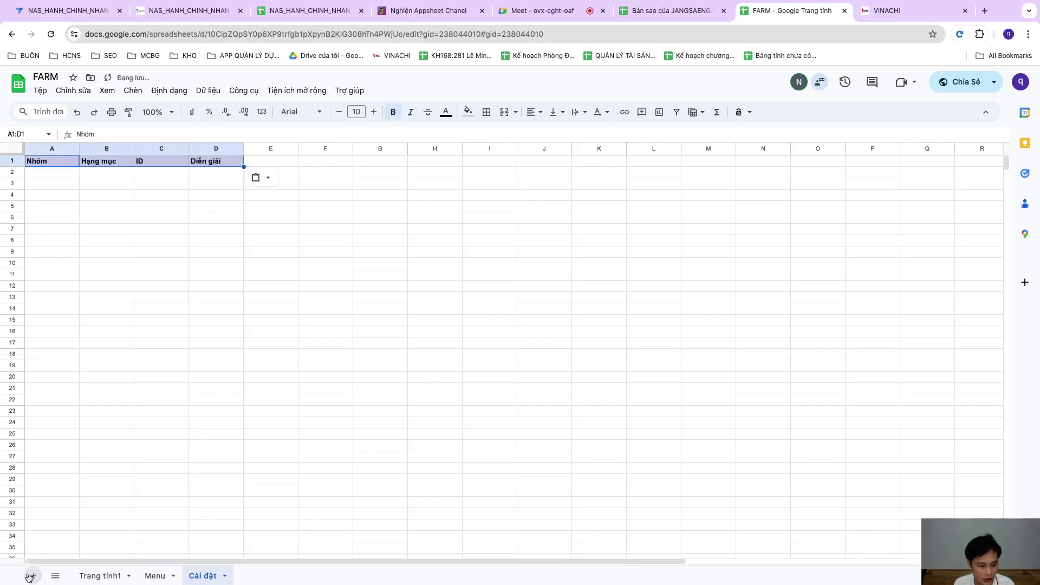
Add a Thông tin sheet with the Thông tin công ty header row A1:K1 pasted in
click(30, 574)
double_click(251, 578)
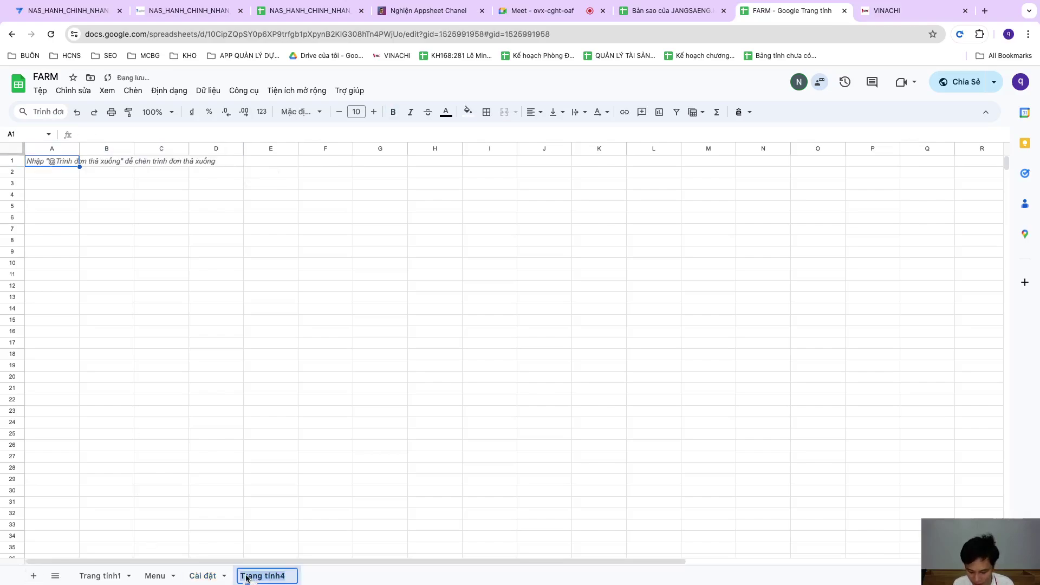
text(Thông )
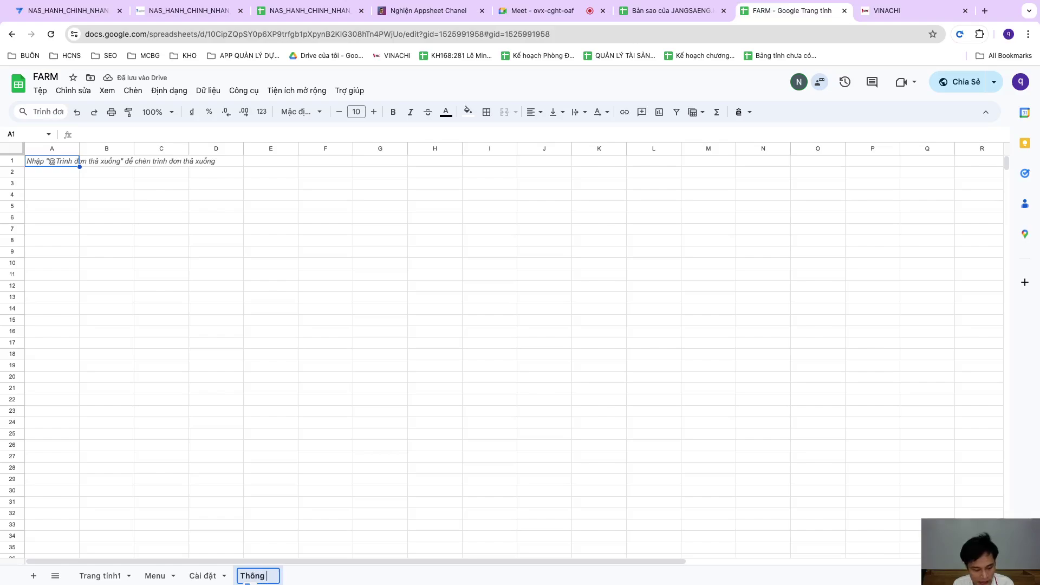
text(tin)
key(Return)
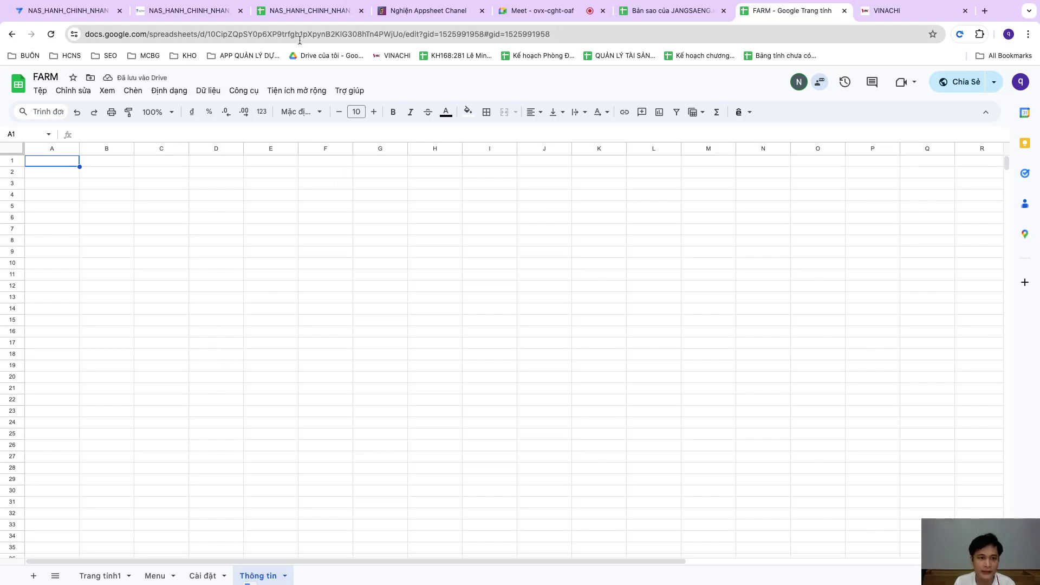
click(303, 11)
click(341, 575)
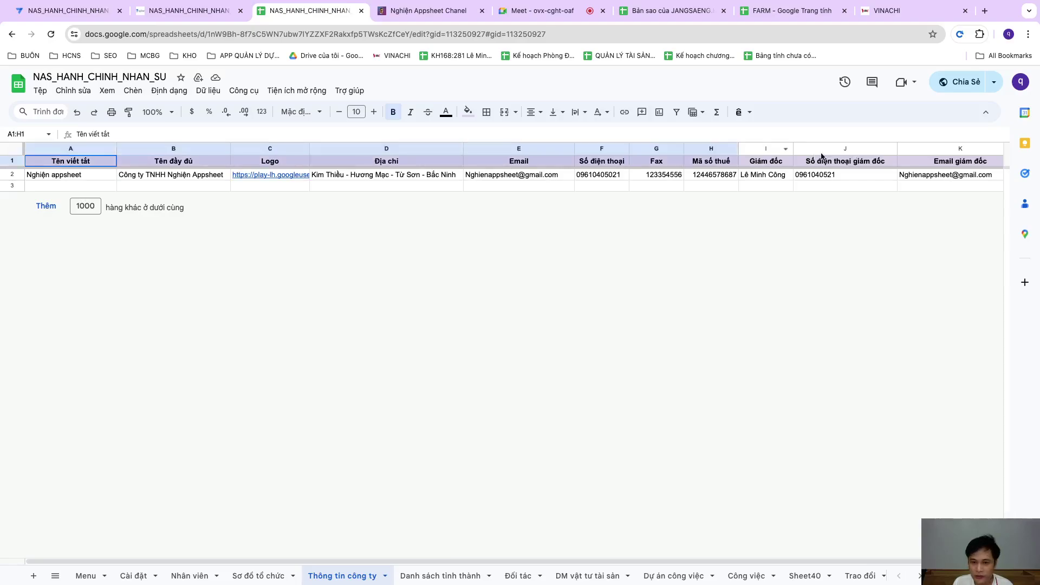
drag(57, 163, 1033, 165)
key(ctrl+c)
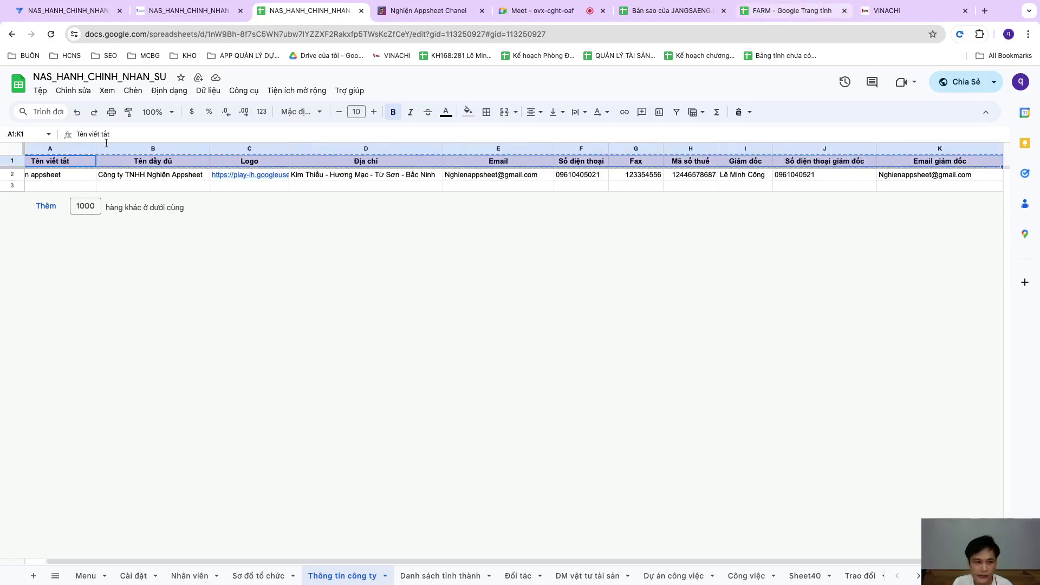
click(791, 11)
key(ctrl+v)
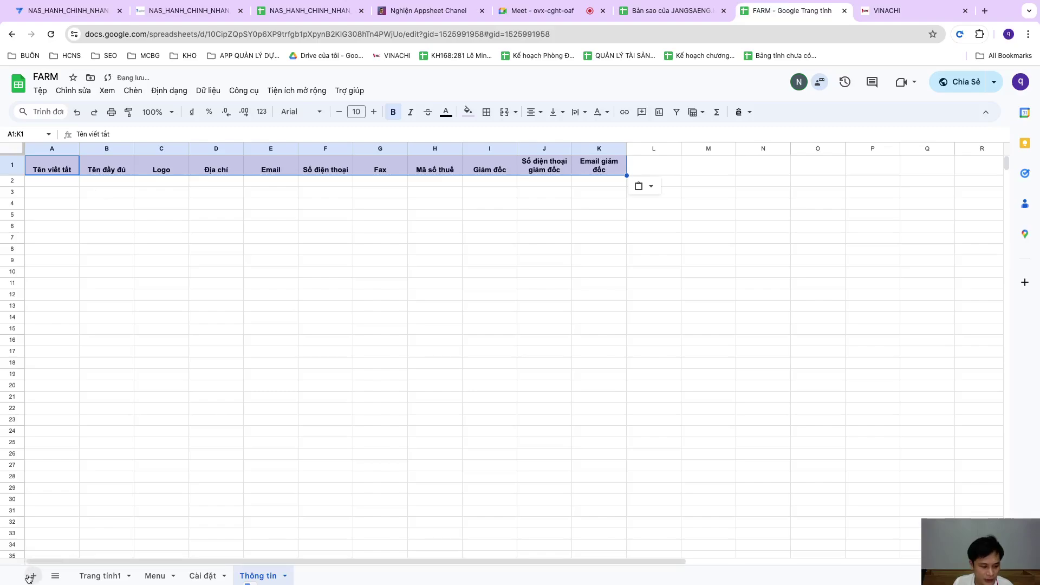
Add the blank Trang tính5 sheet, then return to Trang tính1
click(34, 576)
double_click(306, 576)
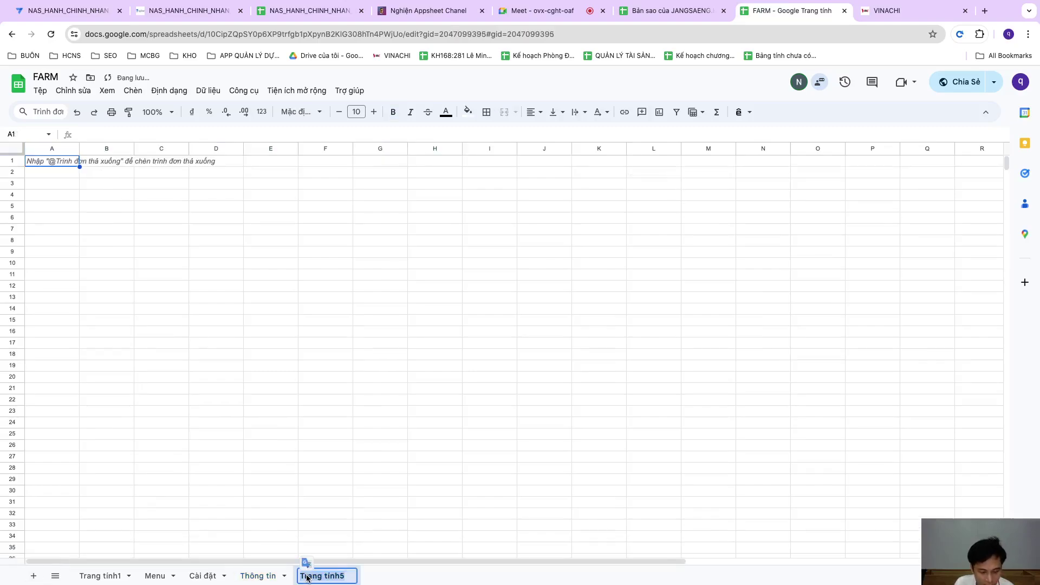
click(100, 576)
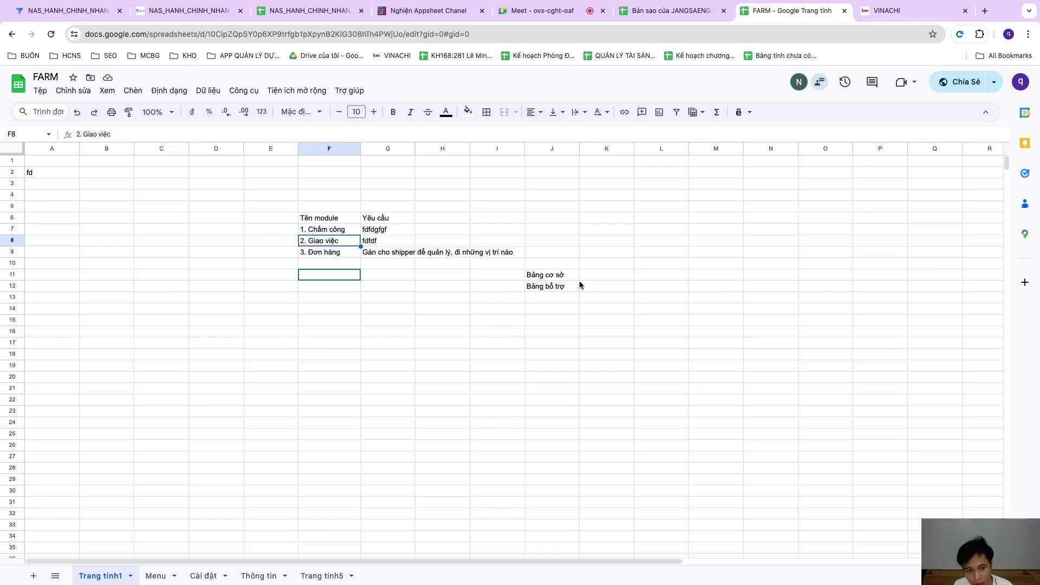
Select the 1. Chấm công cell on Trang tính1, then view the empty Trang tính5
click(329, 229)
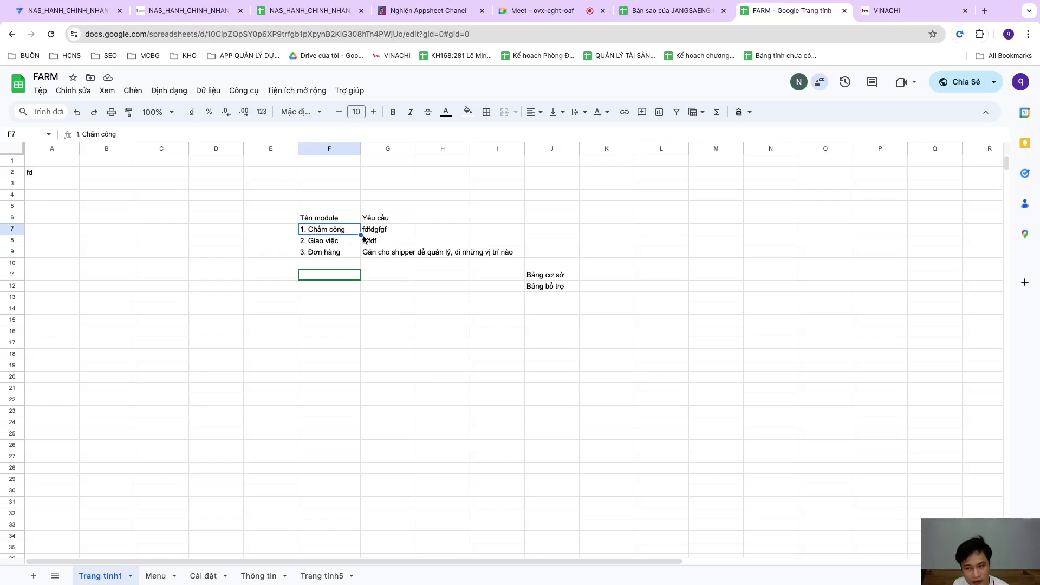
click(314, 576)
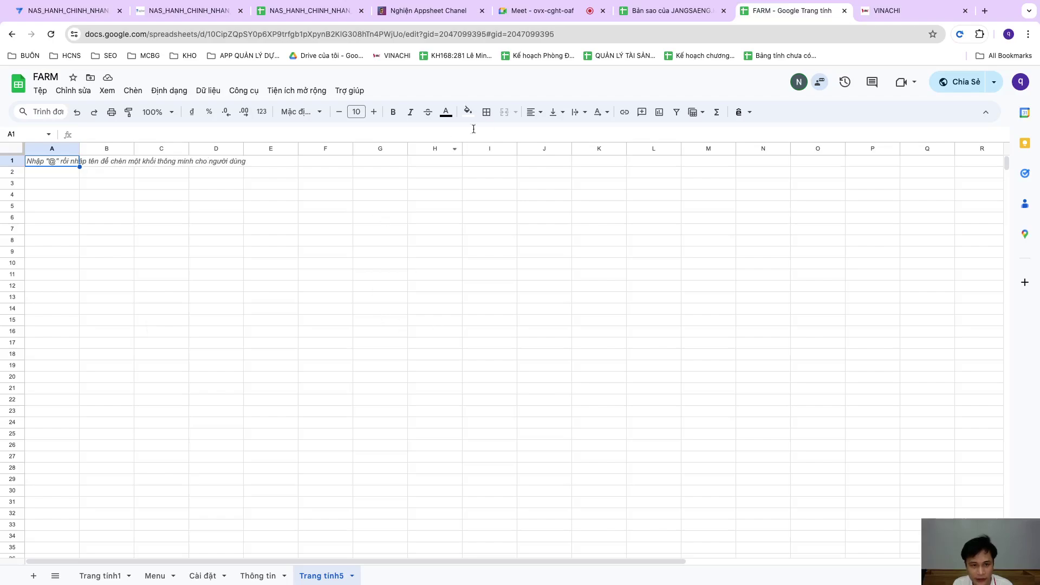
Paste the Sơ đồ tổ chức header row from NAS_HANH_CHINH_NHAN_SU into Trang tính5 row 1
click(265, 13)
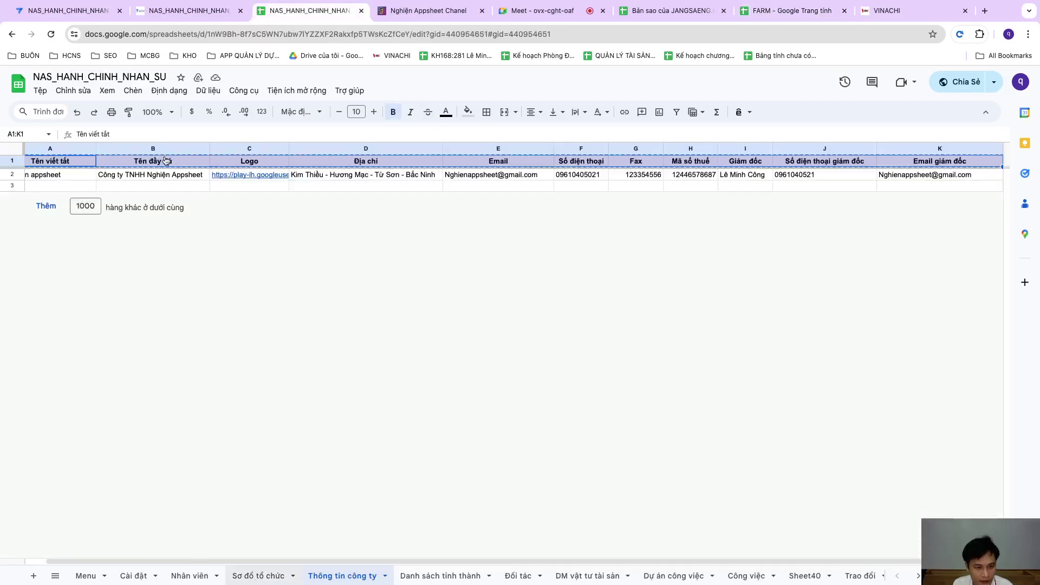
key(ctrl+shift+Page_Up)
drag(54, 163, 436, 167)
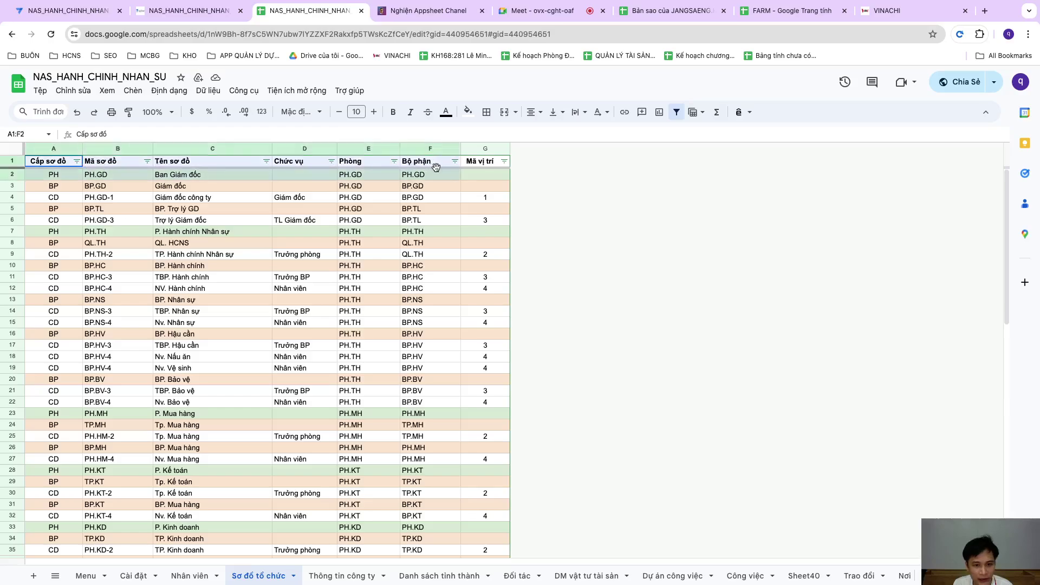
click(802, 11)
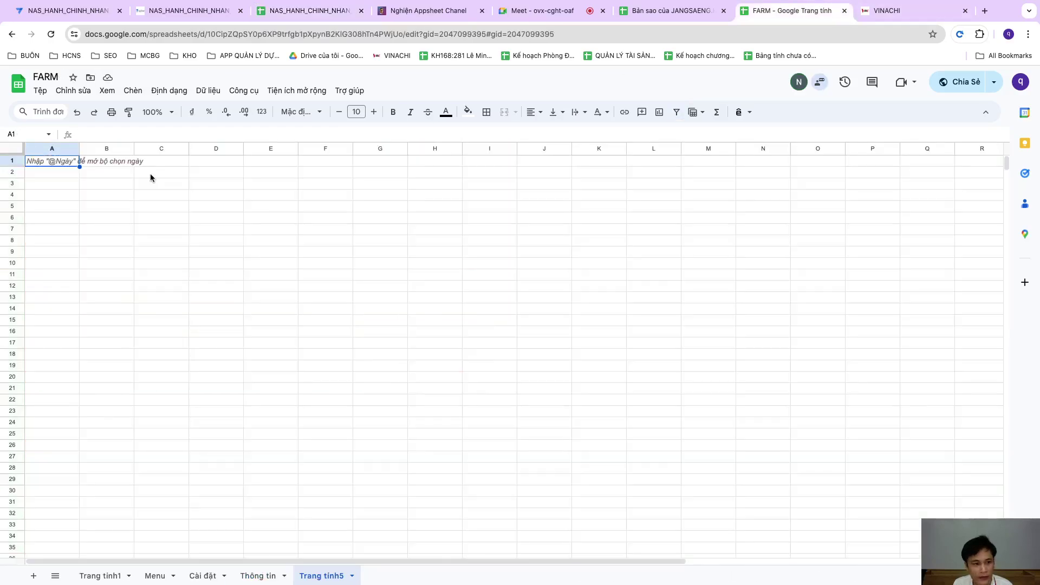
key(ctrl+v)
click(222, 229)
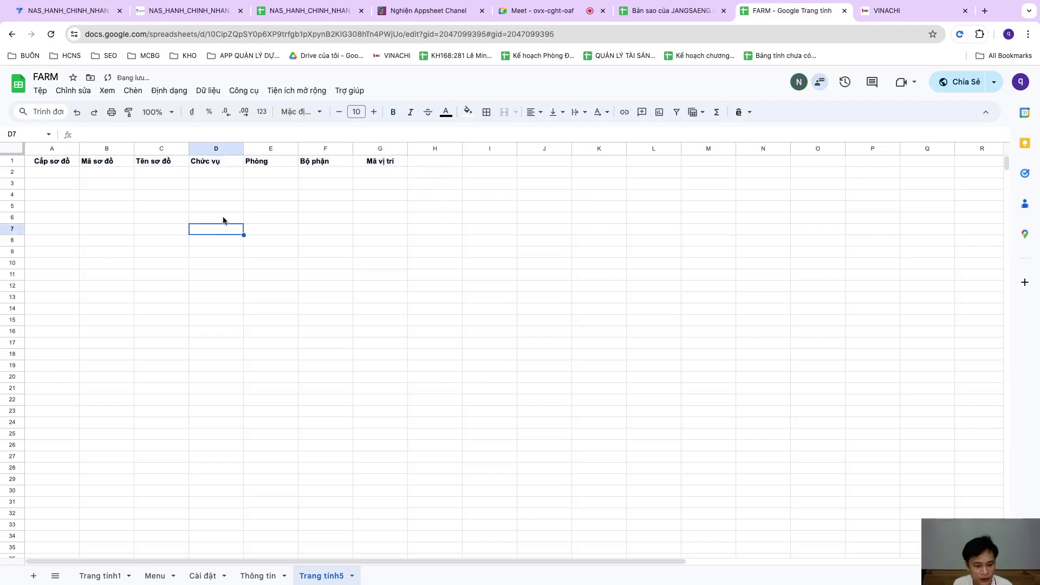
Rename Trang tính5 to Sơ đồ tổ chức and freeze row 1
double_click(323, 575)
text(Sơ đồ tổ)
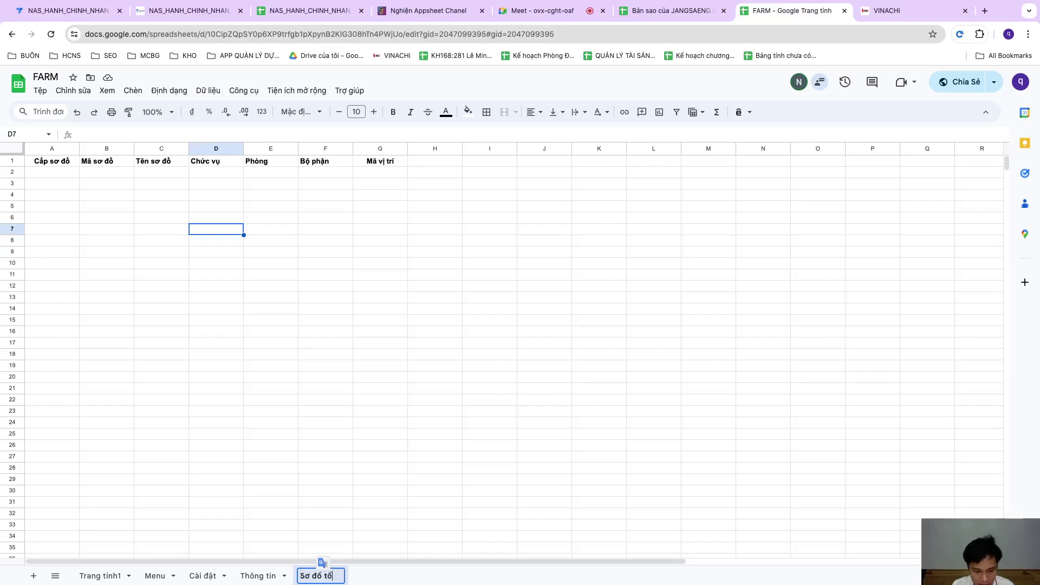
text( chức)
key(Return)
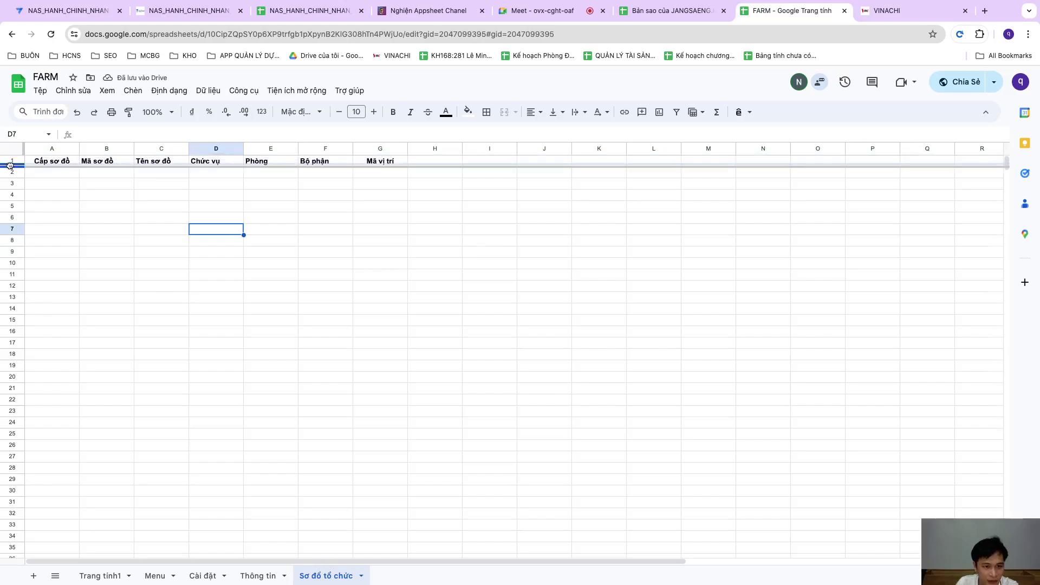
drag(12, 154, 12, 169)
click(373, 241)
Add a new sheet named Nhân viên
click(33, 575)
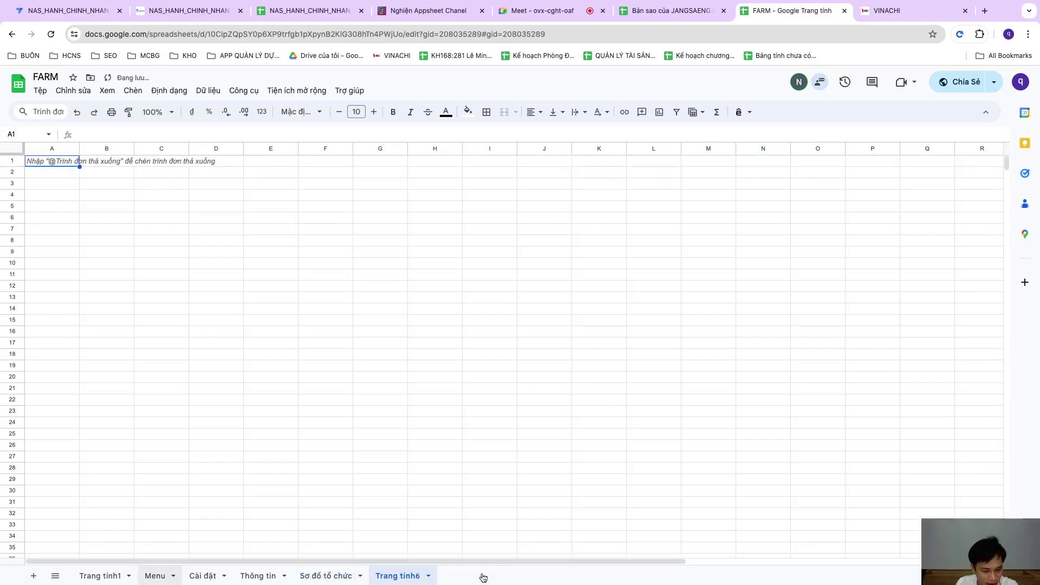
double_click(399, 577)
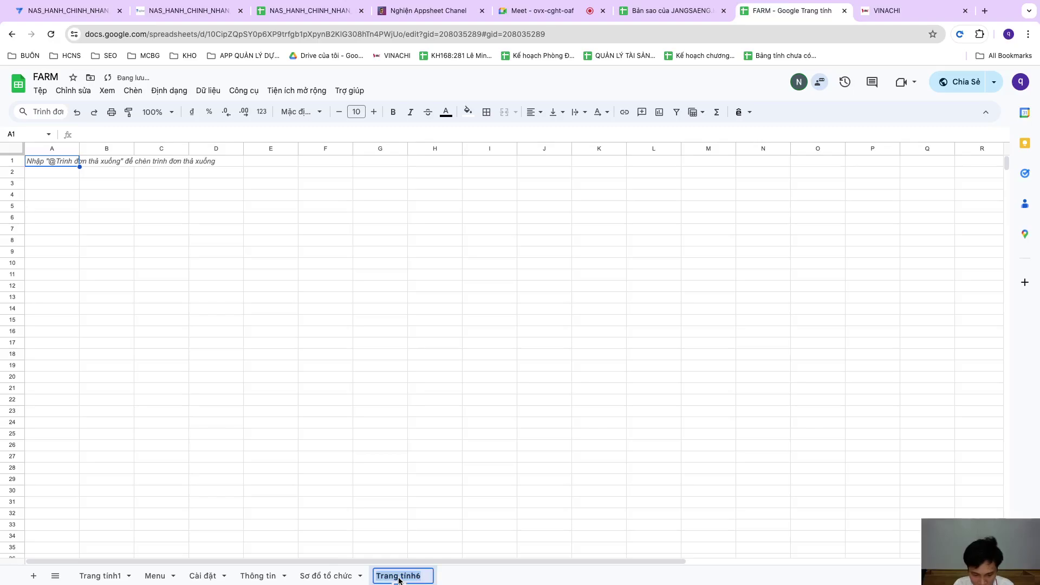
text(Nhân viên)
key(Return)
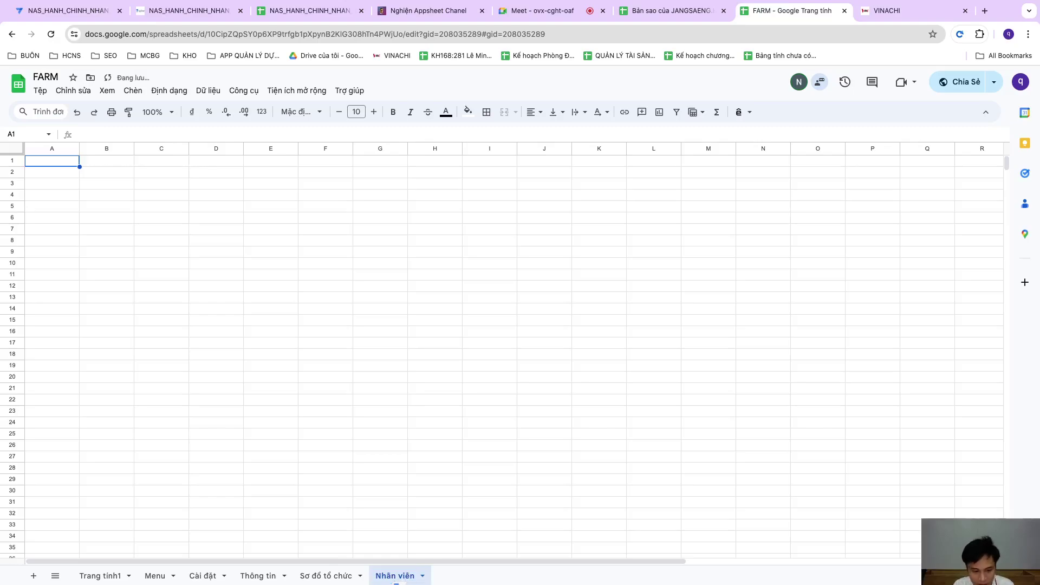
Copy the NAS Nhân viên headers, type row and first employee into FARM's Nhân viên at A1
click(303, 7)
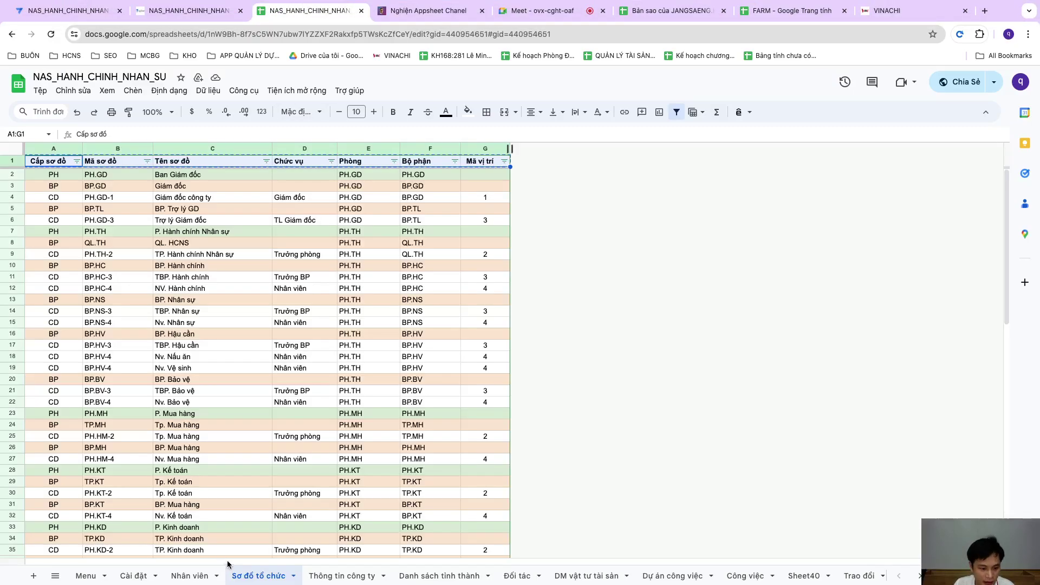
key(ctrl+shift+Page_Up)
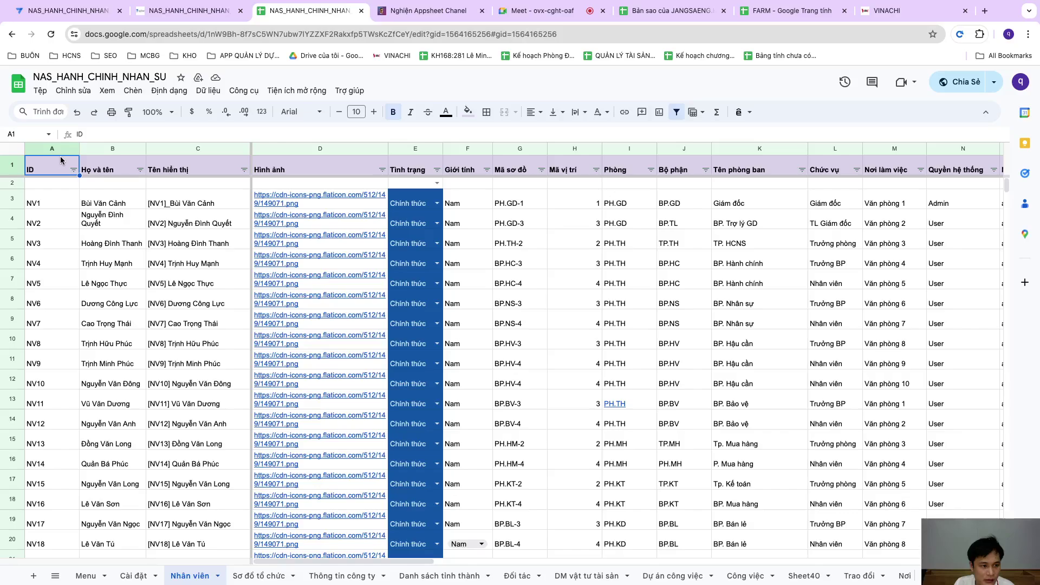
key(shift+Right)
key(shift+Right)
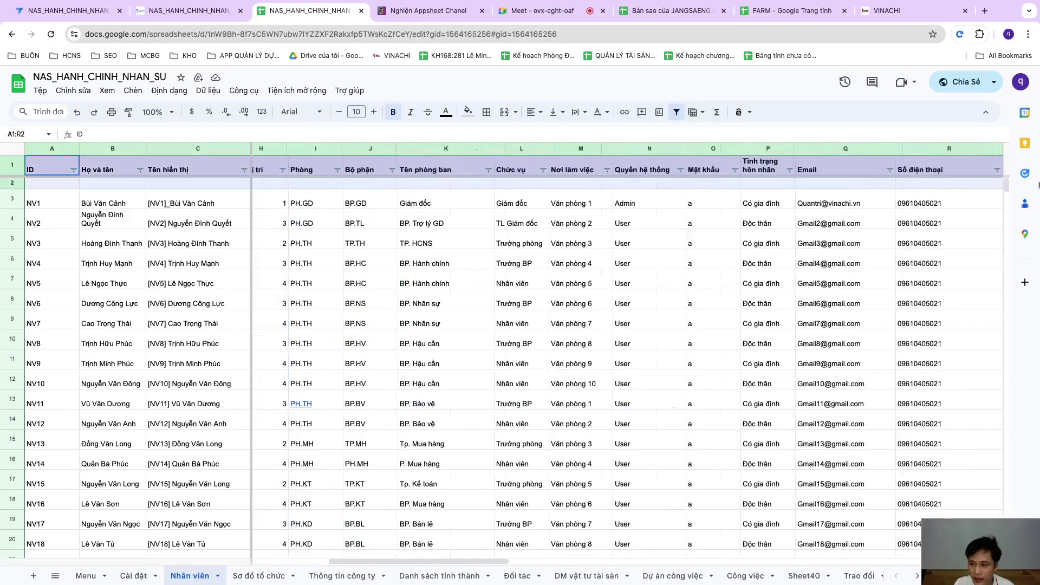
key(shift+Right)
key(shift+Right)
key(shift+Right)
key(shift+Down)
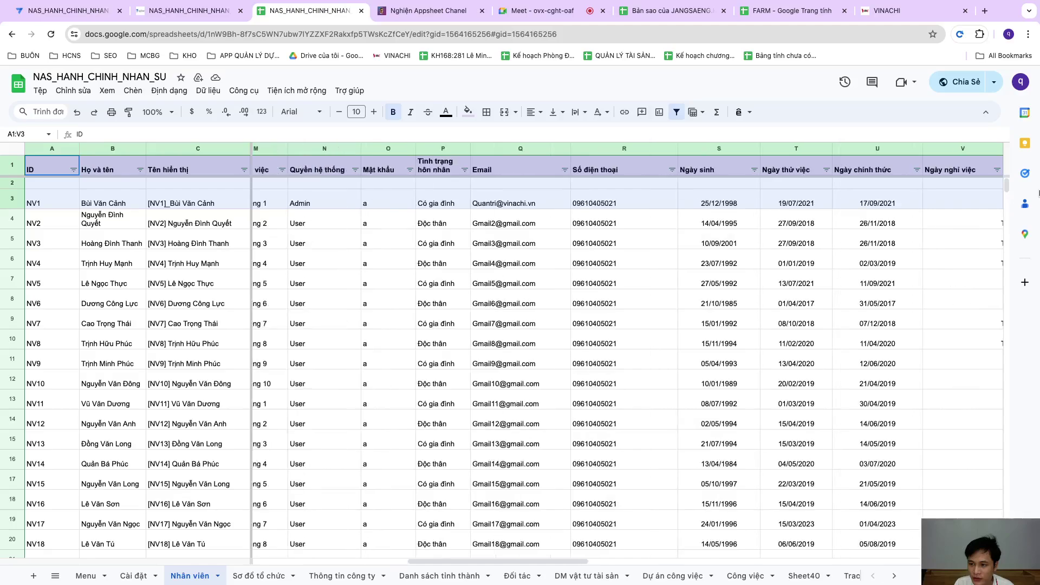
key(shift+Right)
key(shift+Right)
key(shift+Right)
key(shift+Right)
key(shift+Right)
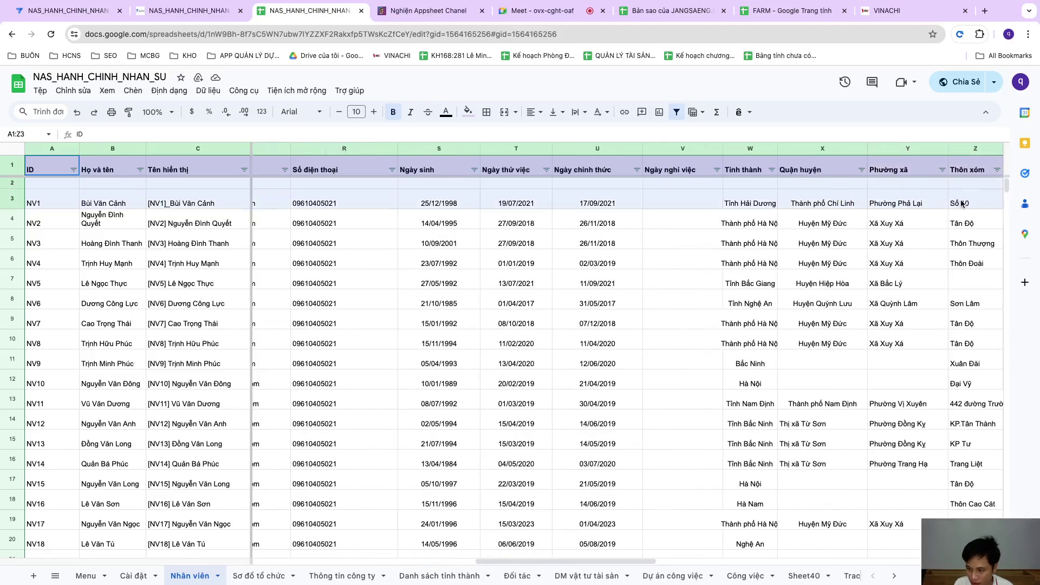
key(shift+Right)
key(shift+Right)
key(shift+Right)
key(shift+Right)
key(shift+Right)
key(shift+Right)
key(ctrl+c)
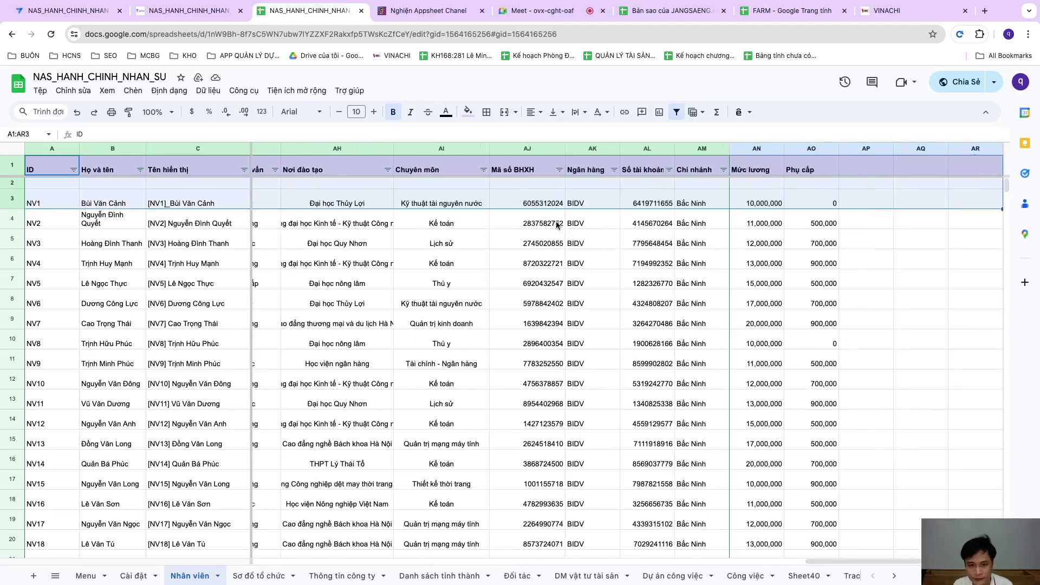
click(759, 10)
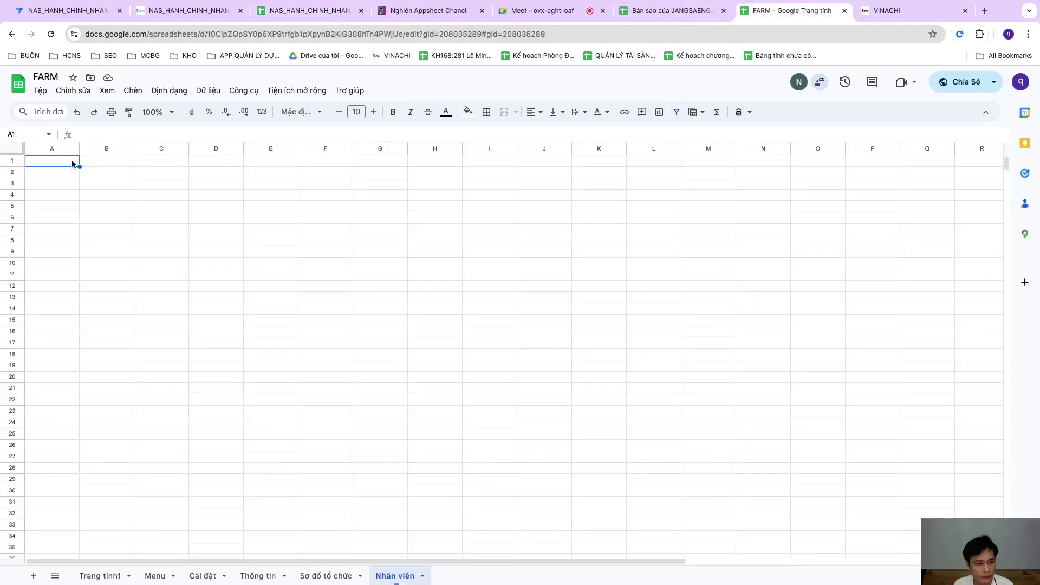
key(ctrl+v)
Freeze row 1 of Nhân viên, then return to the Trang tính1 module list
click(77, 275)
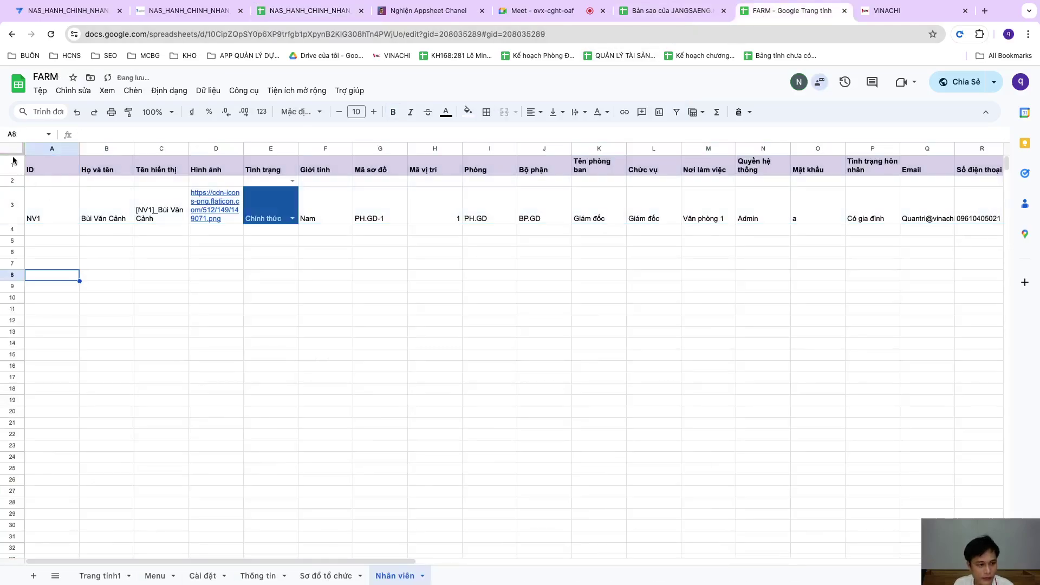
drag(11, 153, 11, 176)
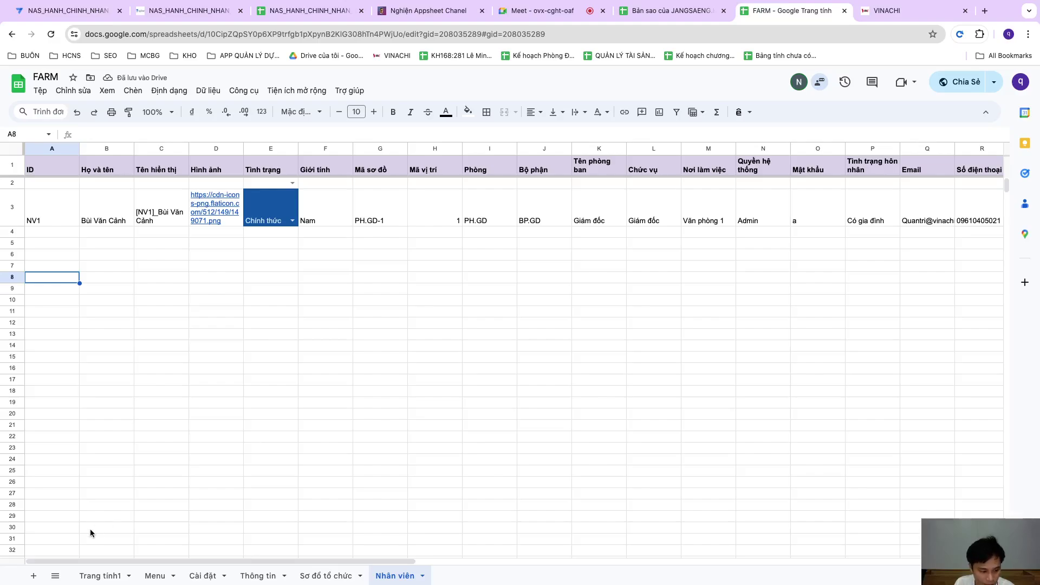
click(96, 575)
click(397, 331)
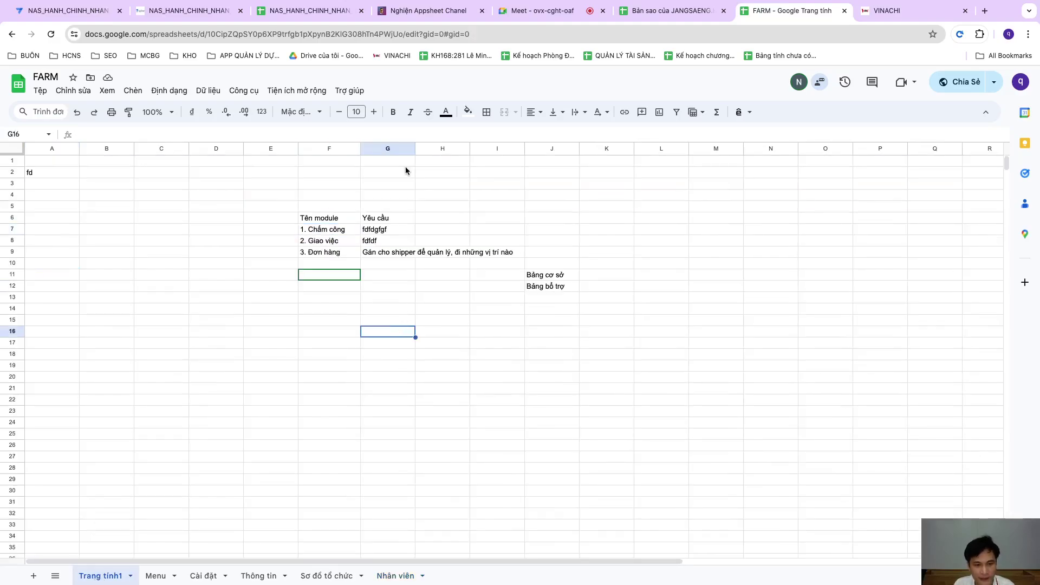
click(330, 255)
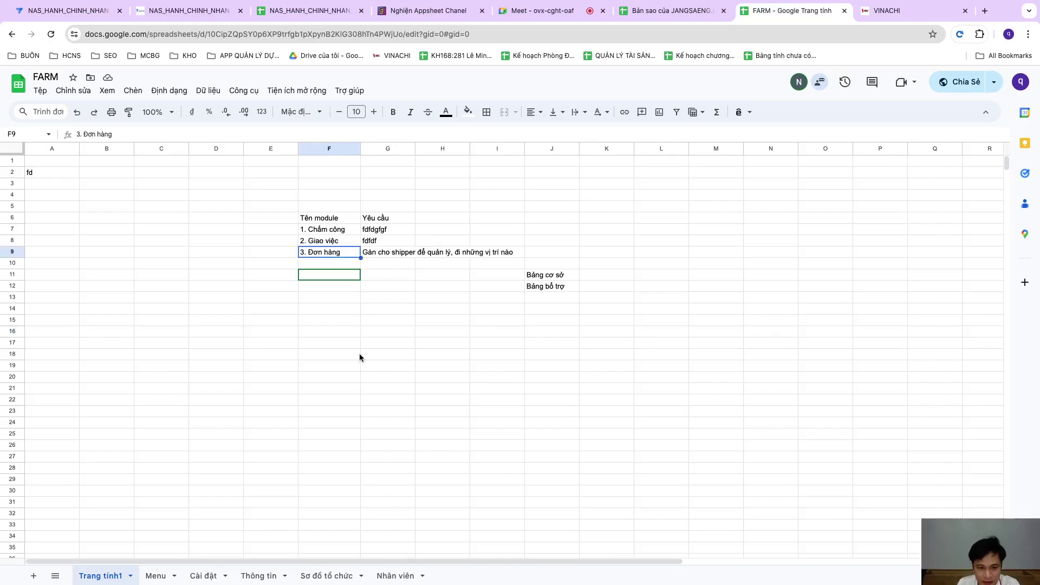
click(395, 575)
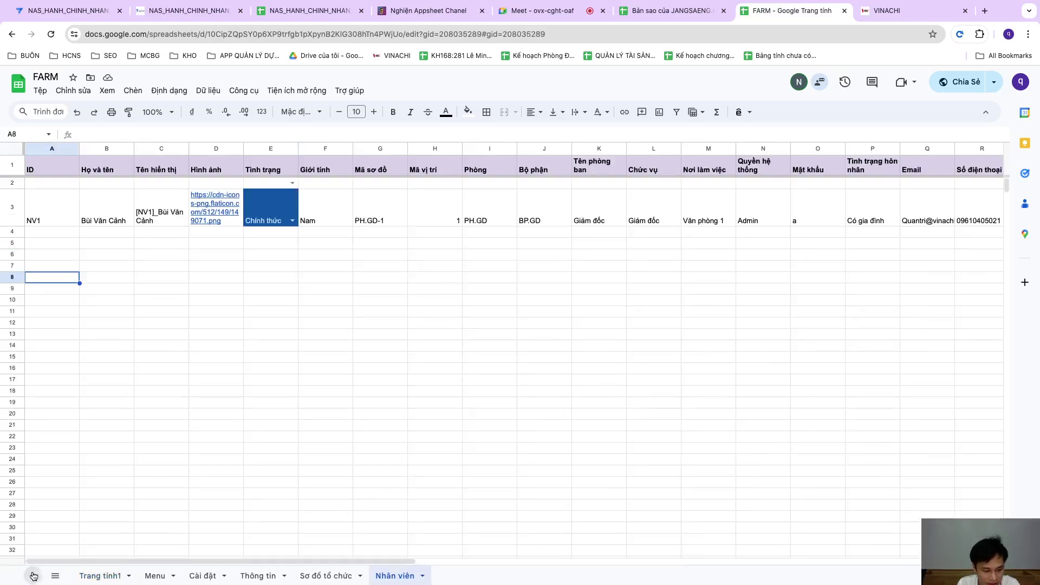
click(94, 575)
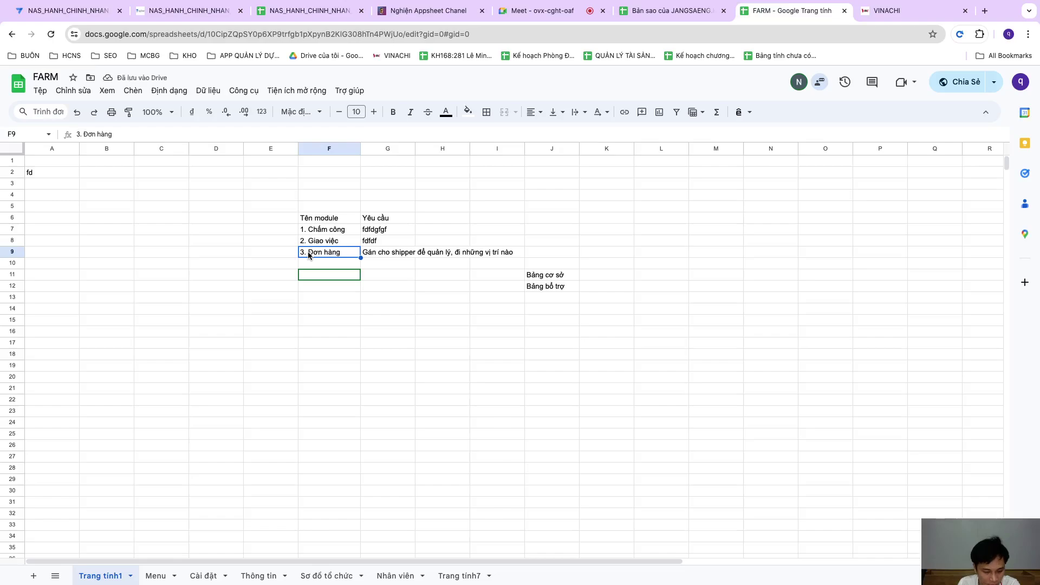
click(452, 575)
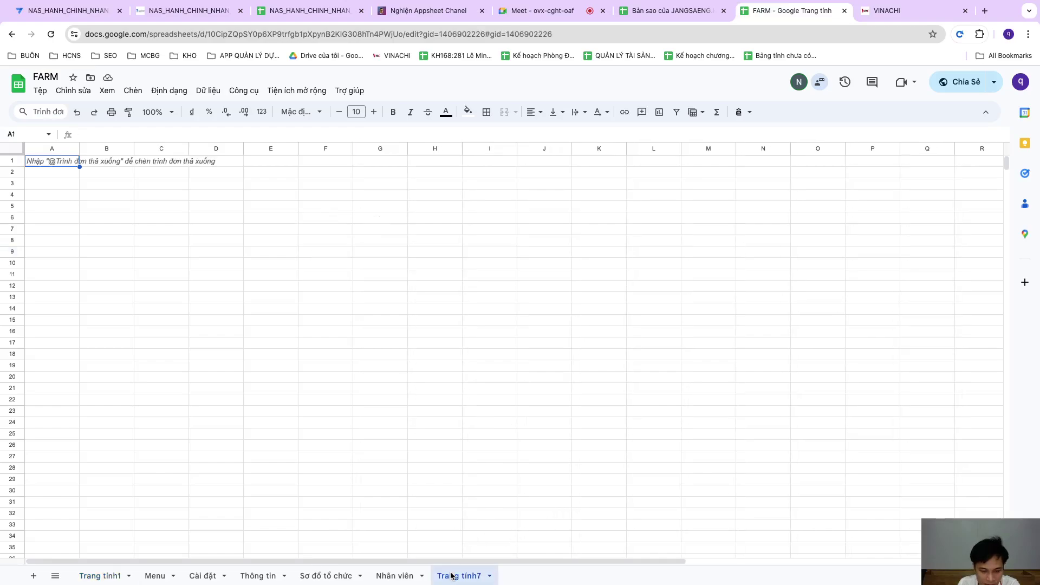
double_click(452, 575)
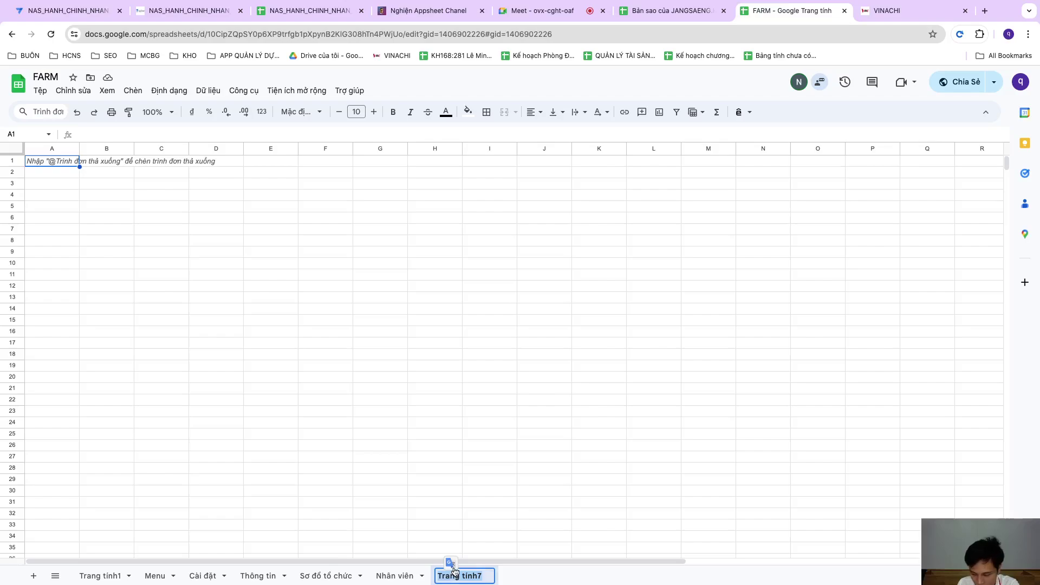
click(271, 485)
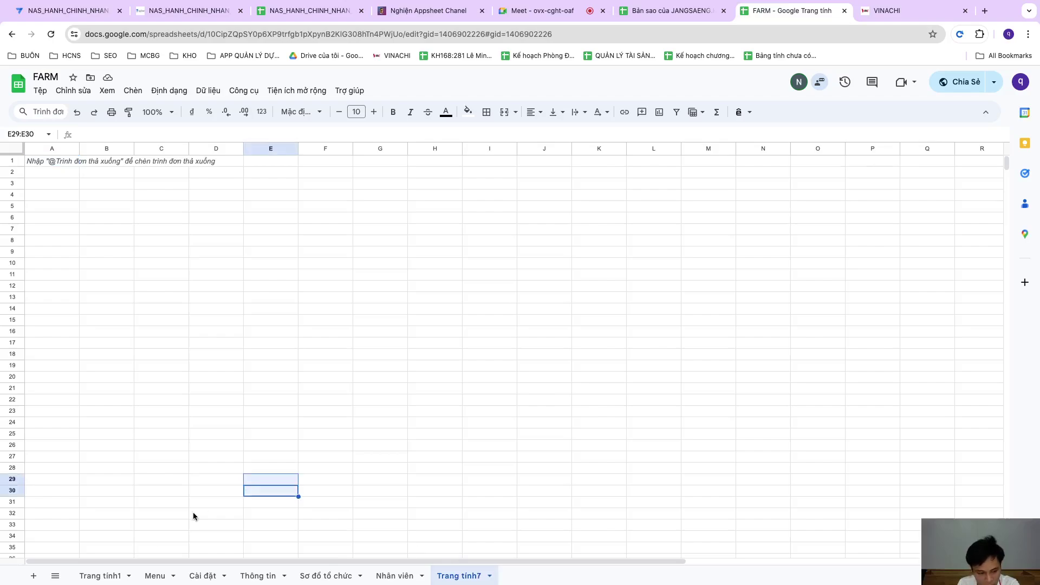
click(112, 575)
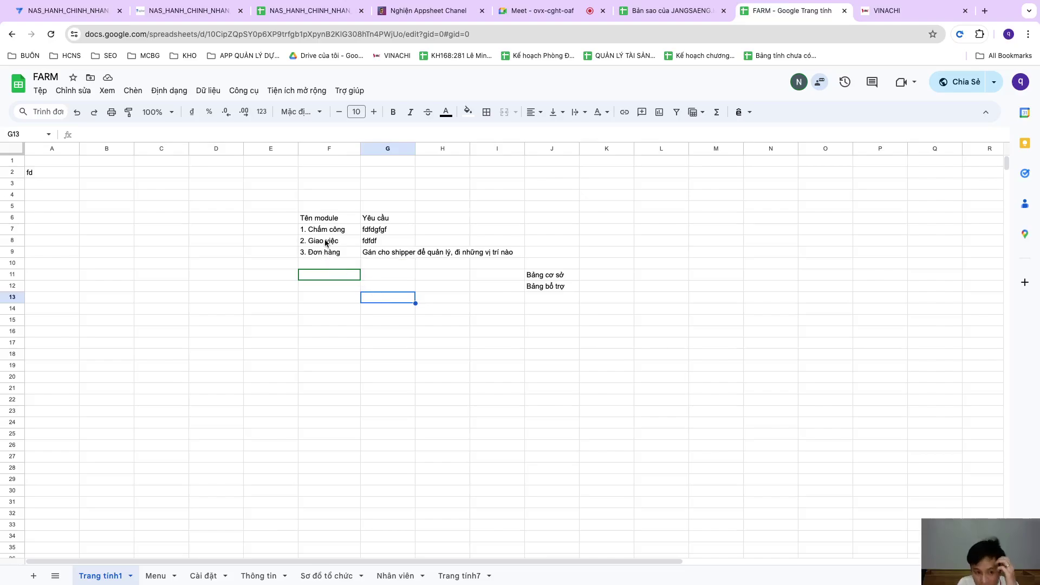
drag(325, 242, 336, 255)
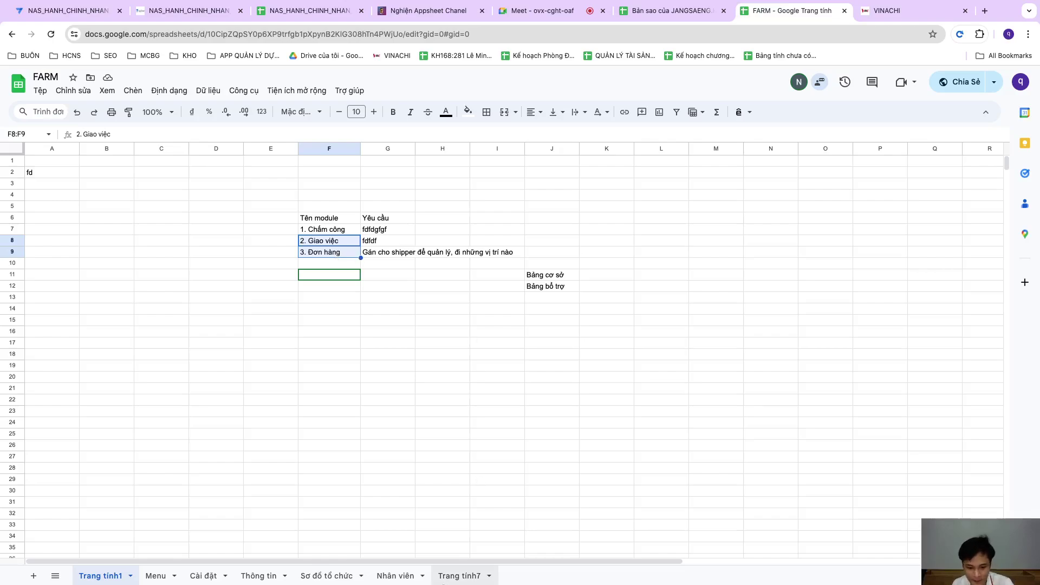
Rename Trang tính7 to Quản lý công việc and freeze row 1
double_click(454, 582)
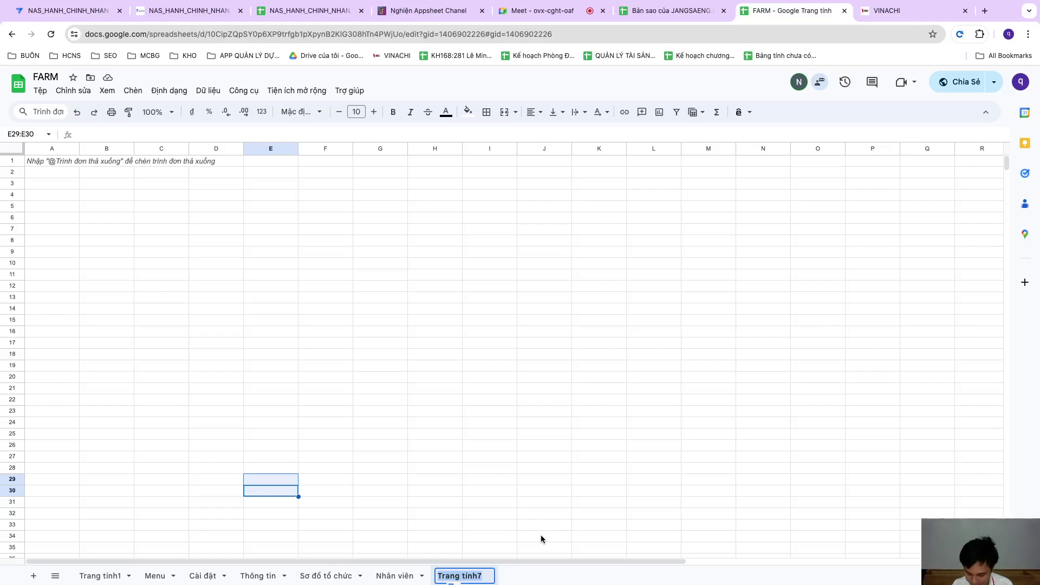
text(Quản)
text(lý)
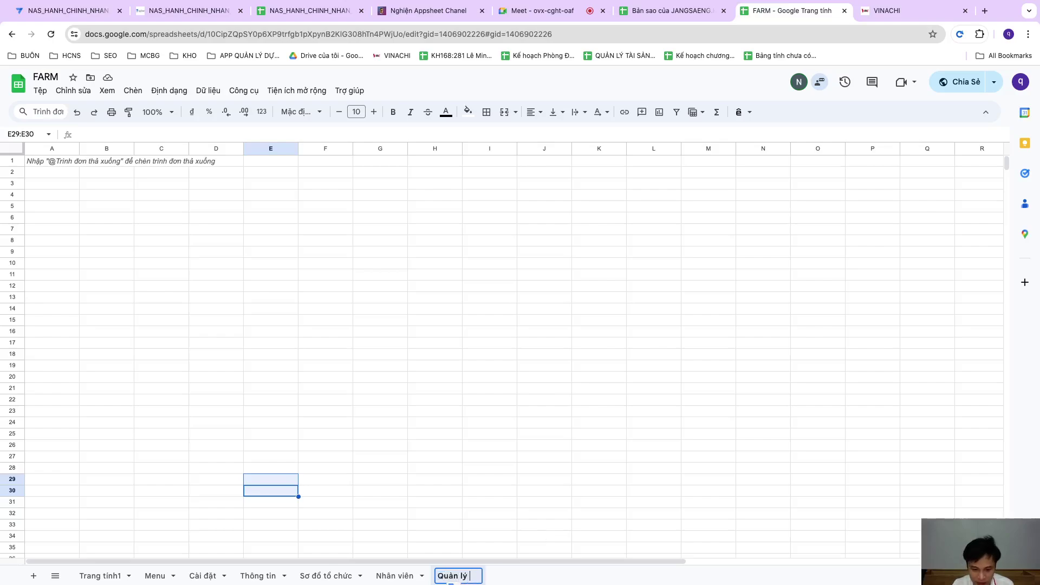
text( công việc)
key(Return)
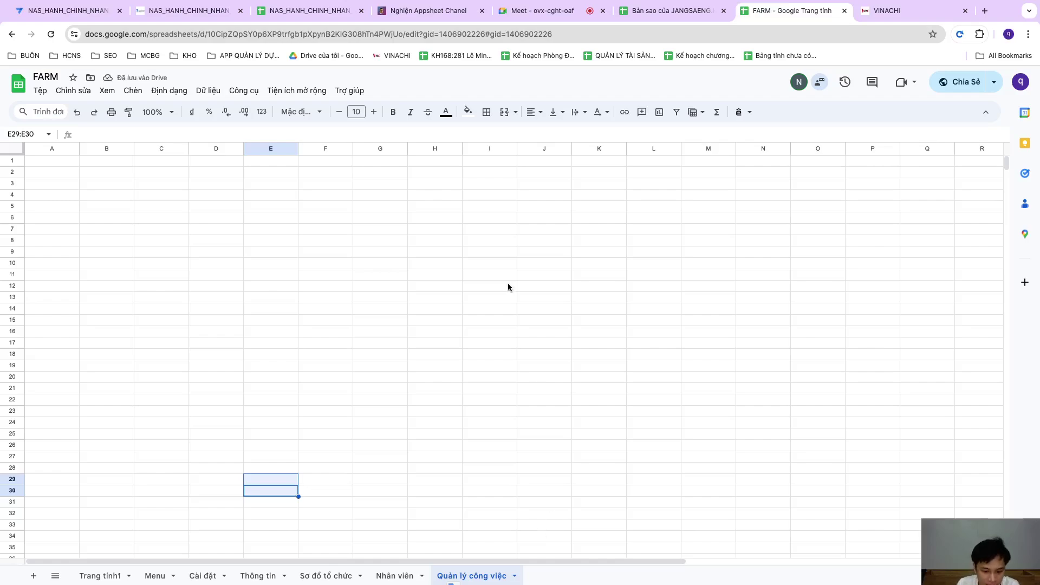
mouse_move(10, 153)
mouse_down()
mouse_move(33, 168)
mouse_move(726, 161)
mouse_up()
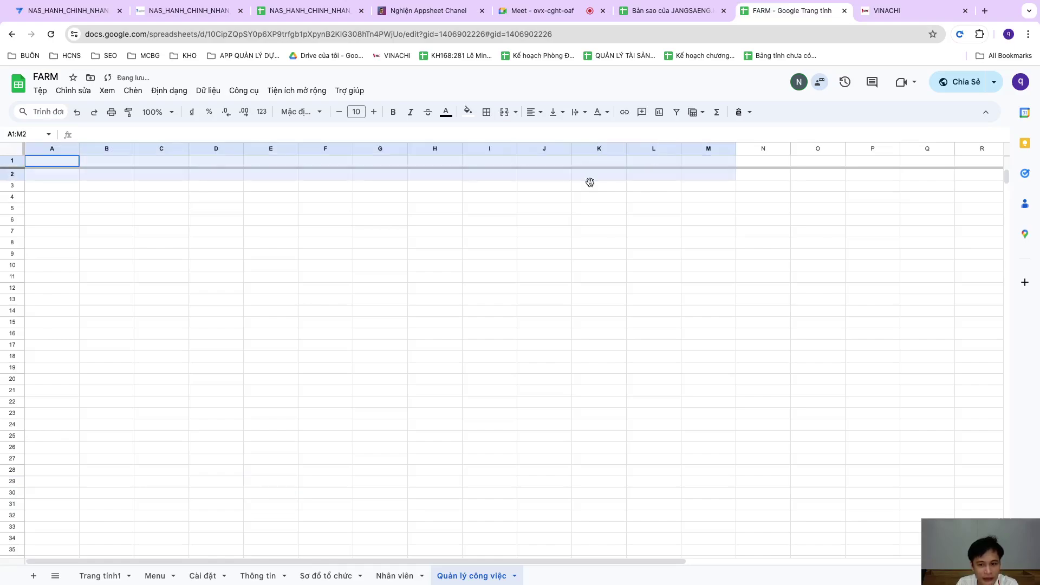
click(222, 198)
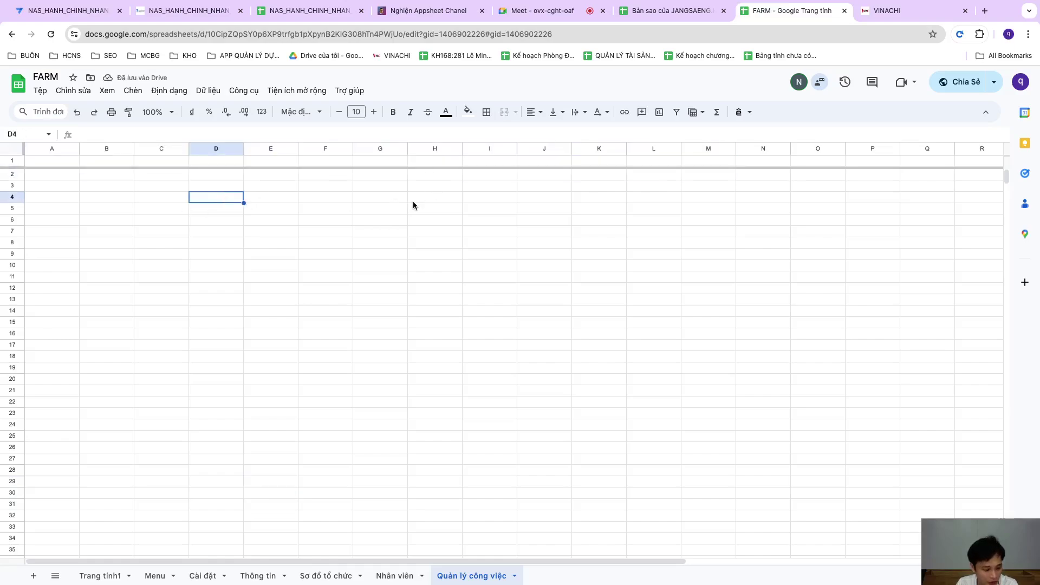
Enter headers ID in A1 and Phân loại in B1
click(60, 166)
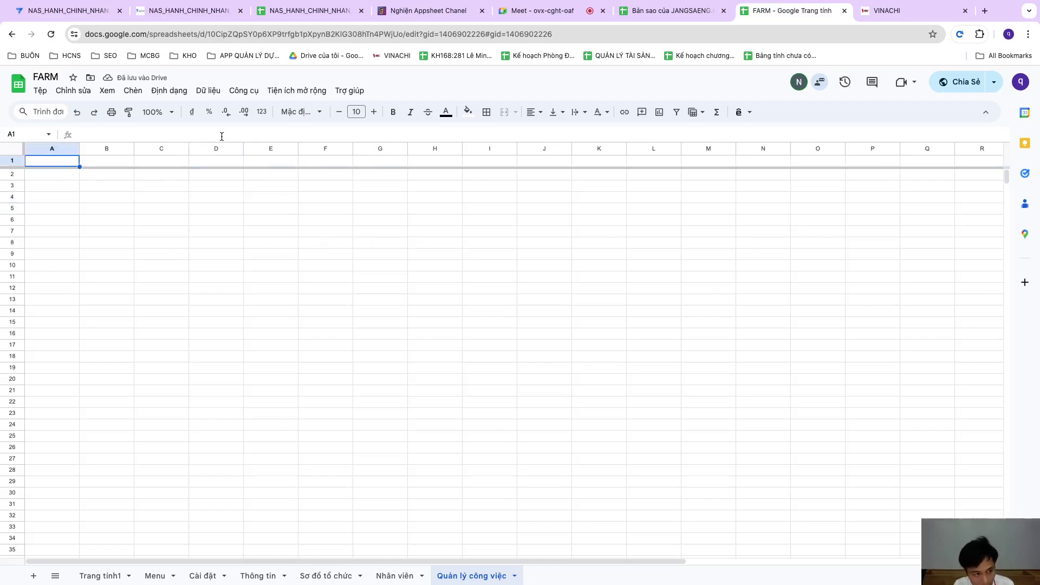
text(ID)
key(Tab)
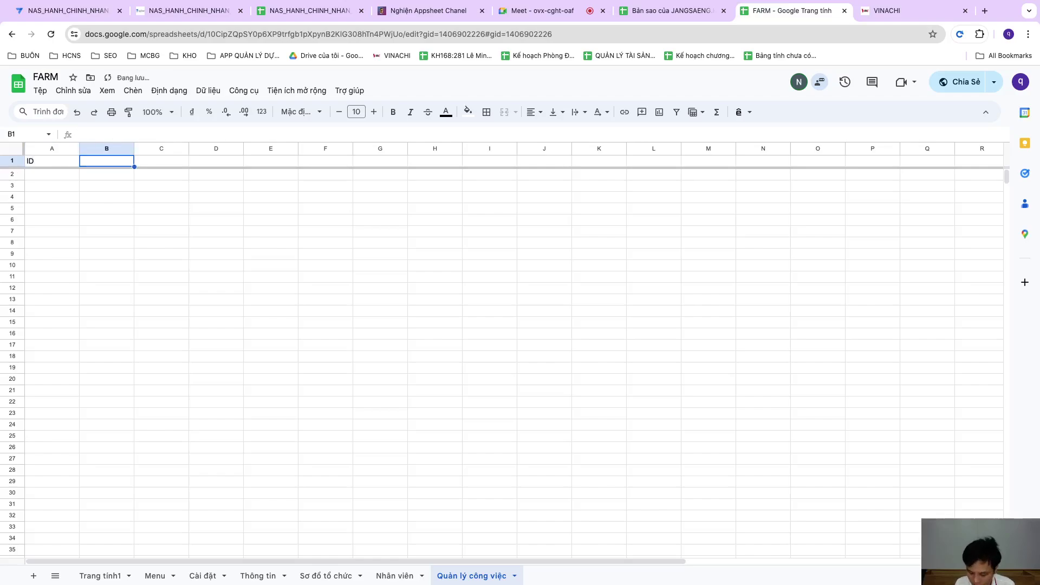
text(Loai)
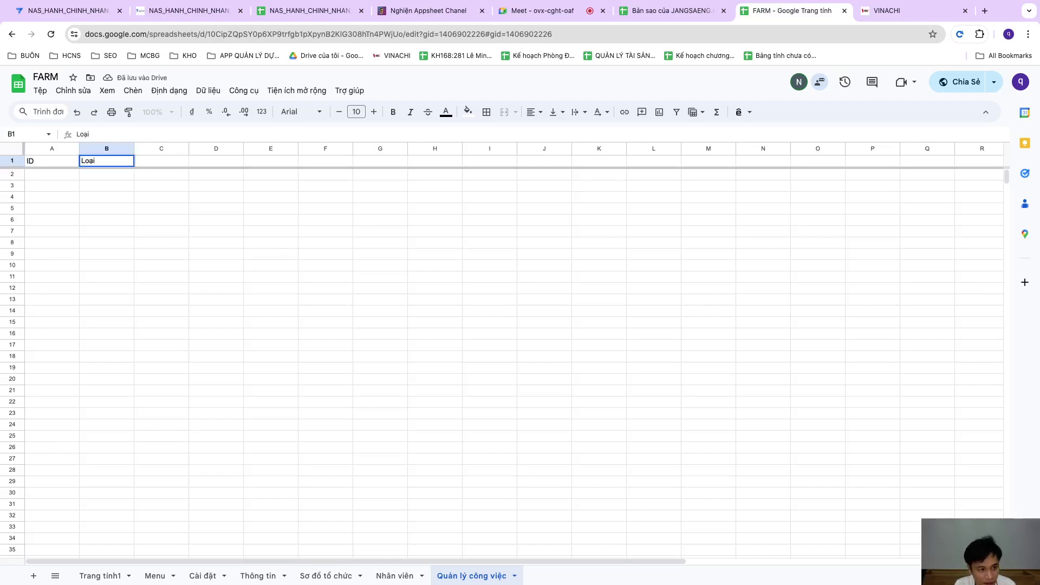
key(ctrl+a)
key(BackSpace)
text(Phân)
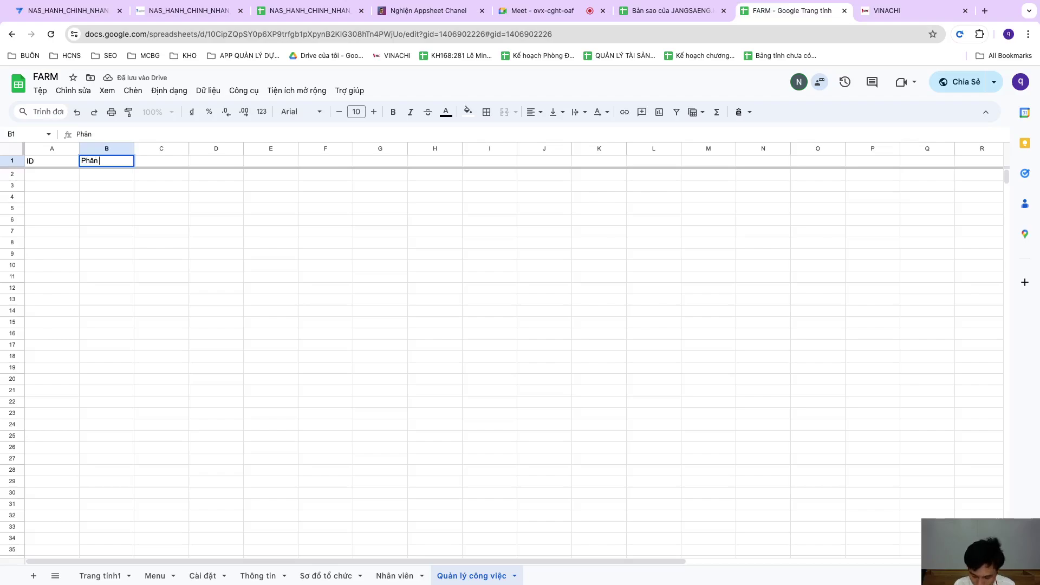
text( loại)
key(Return)
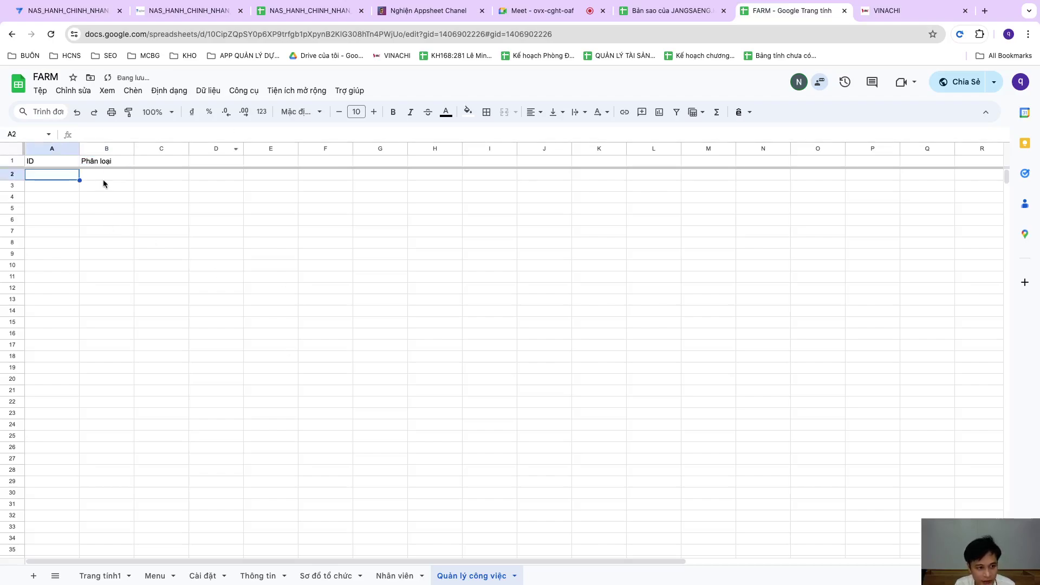
Review the Chấm công and Giao việc modules on the Trang tính1 module list
click(100, 576)
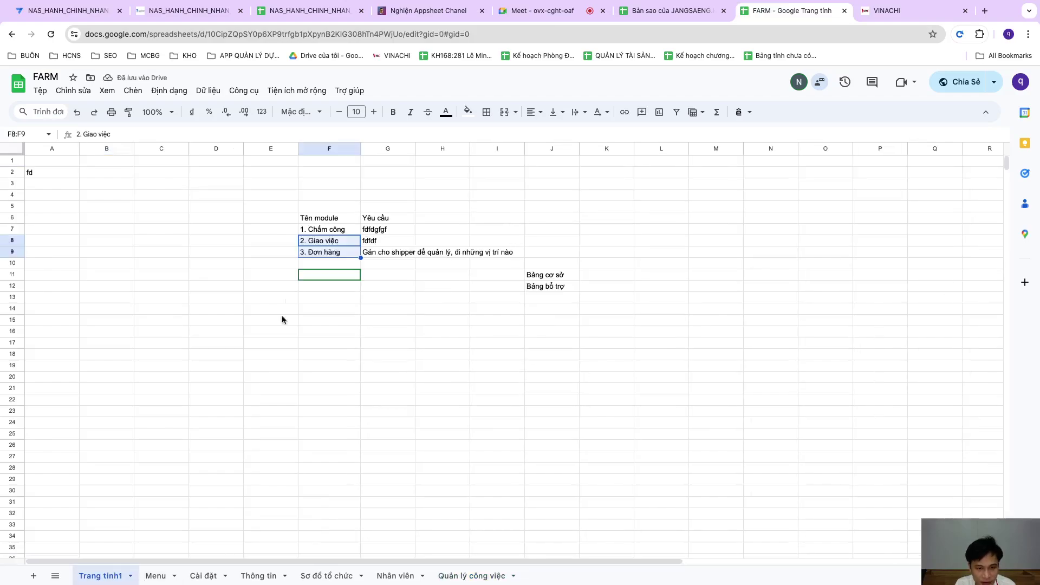
drag(337, 230, 327, 247)
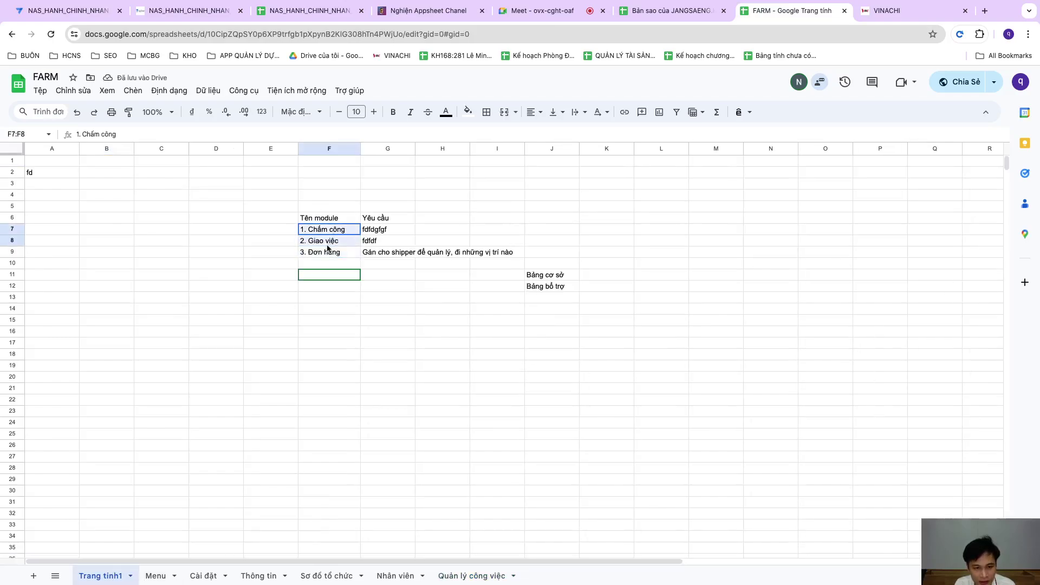
click(317, 246)
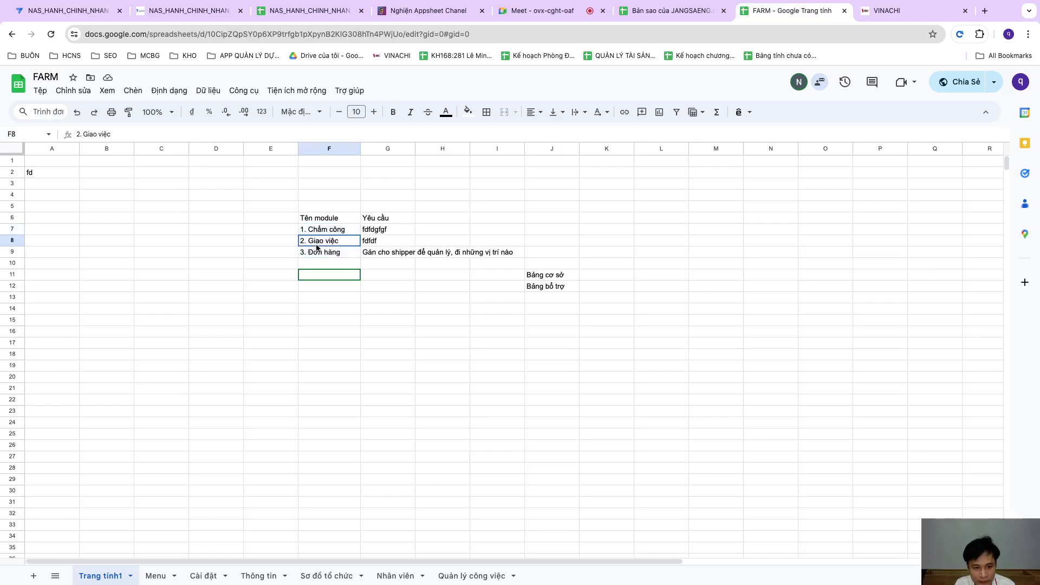
click(508, 243)
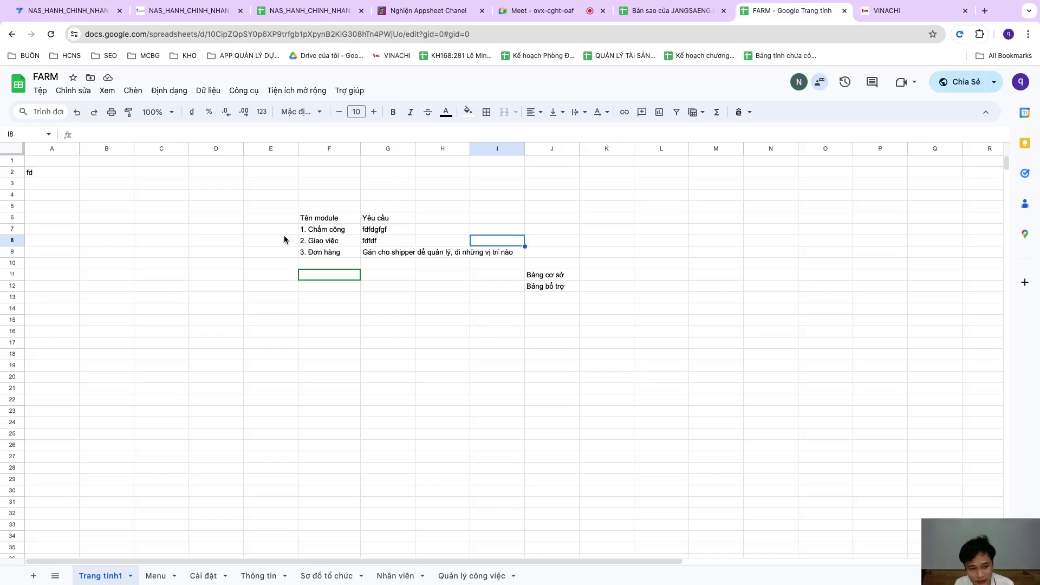
drag(319, 241, 444, 242)
On Quản lý công việc, enter Farm in B2 and Đơn hàng in B3
click(472, 575)
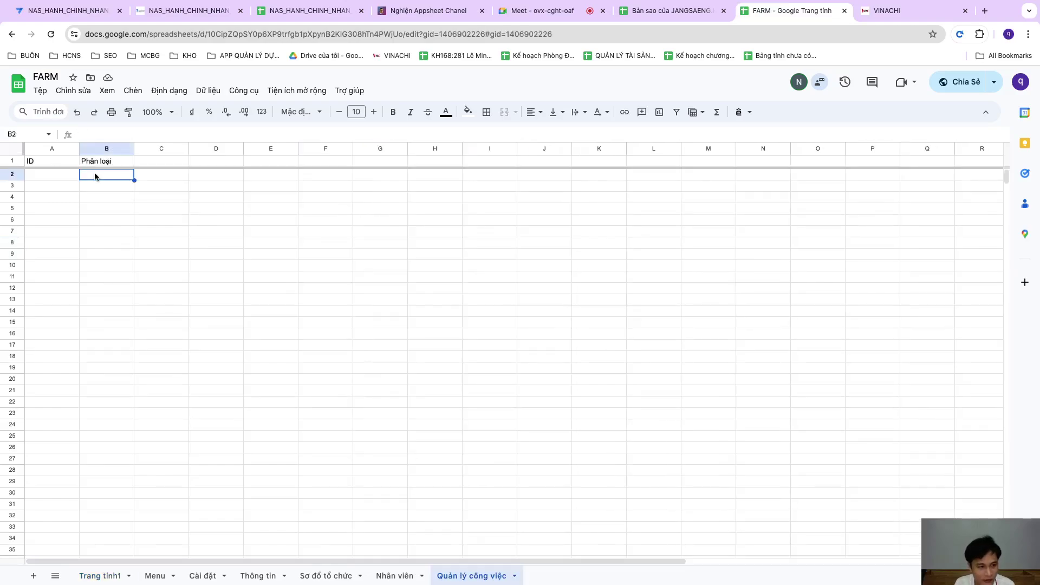
text(Farm)
key(Return)
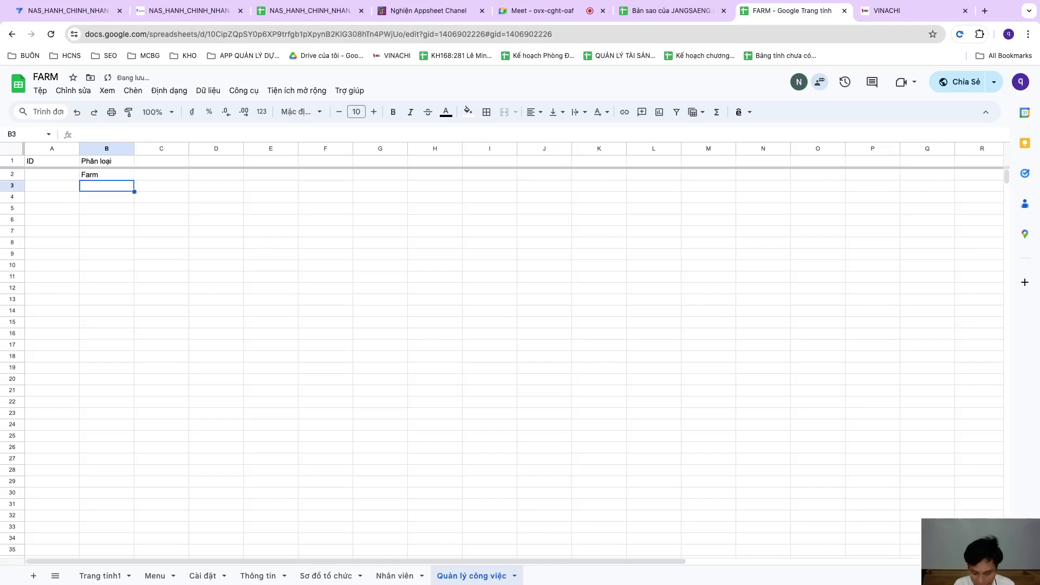
text(Gioa ha)
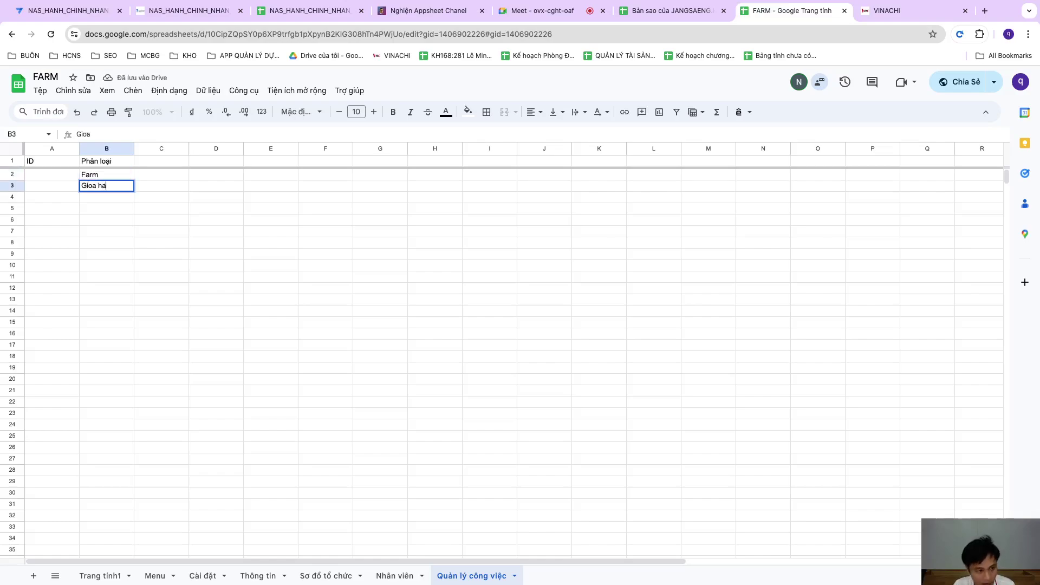
text(à)
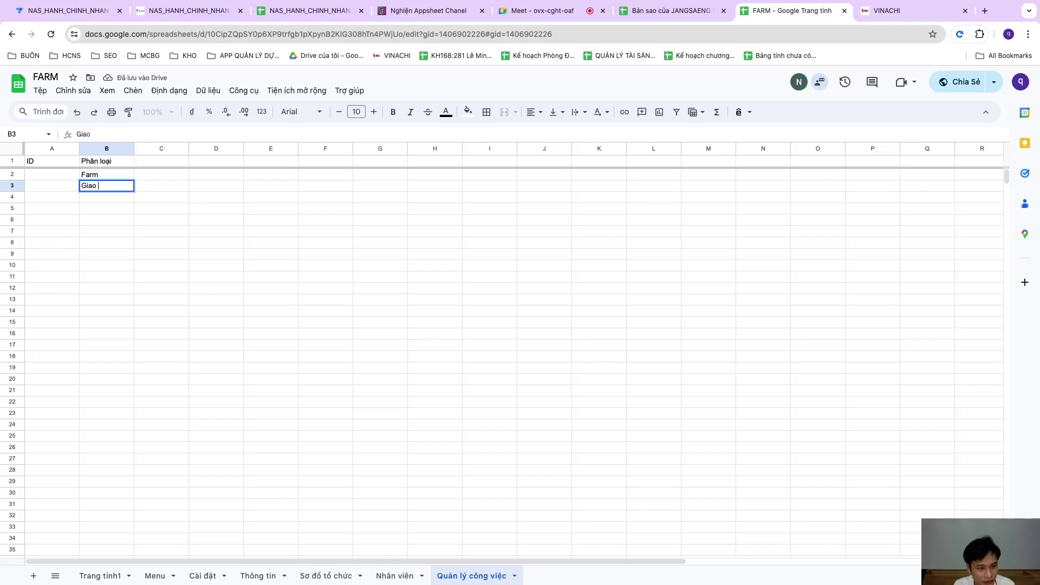
text(hàng)
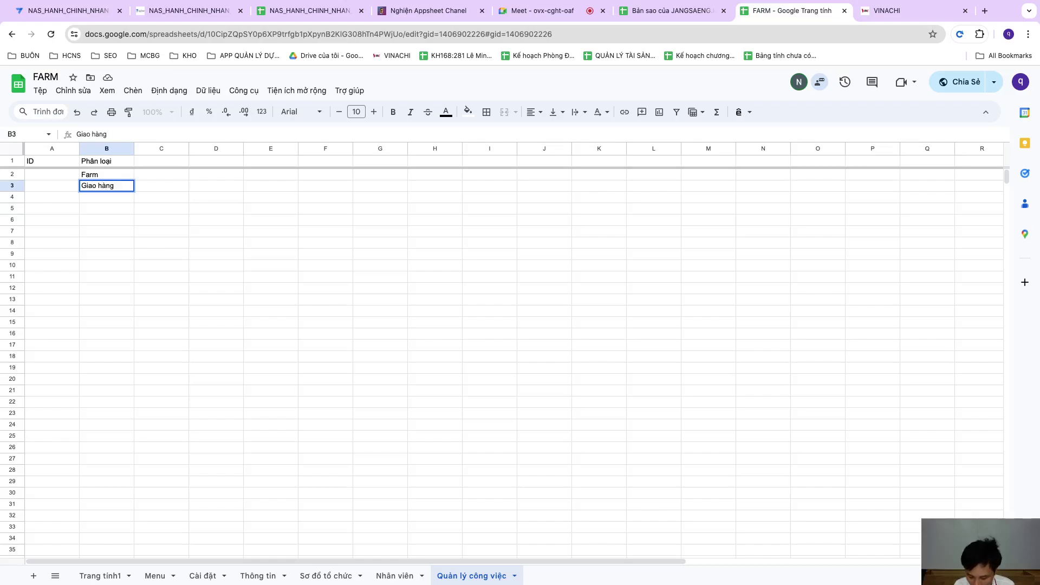
key(ctrl+a)
text(Shoppe)
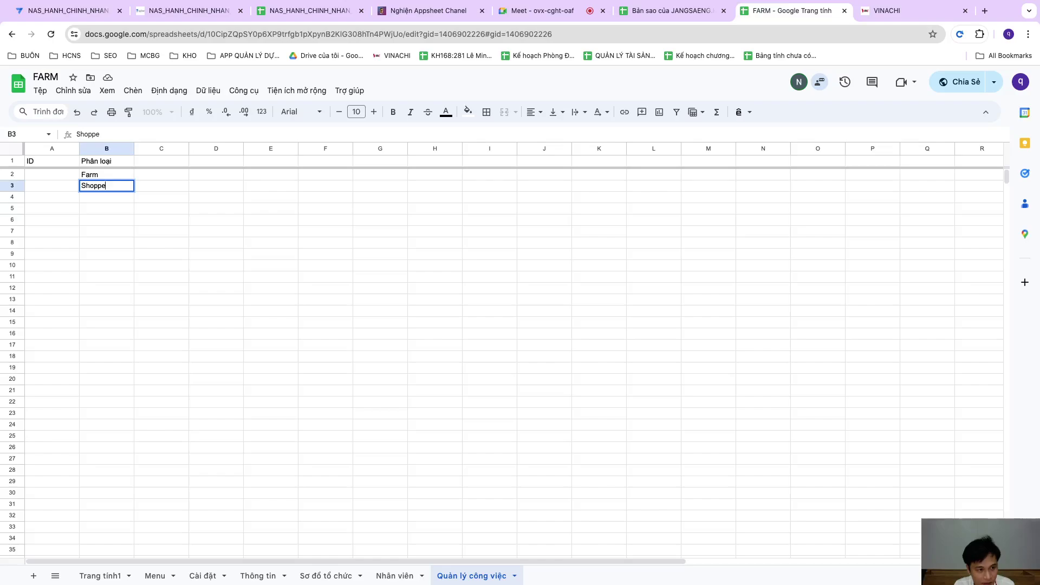
key(BackSpace)
key(BackSpace)
key(BackSpace)
key(BackSpace)
key(BackSpace)
text(ơn)
text( hàng)
key(Tab)
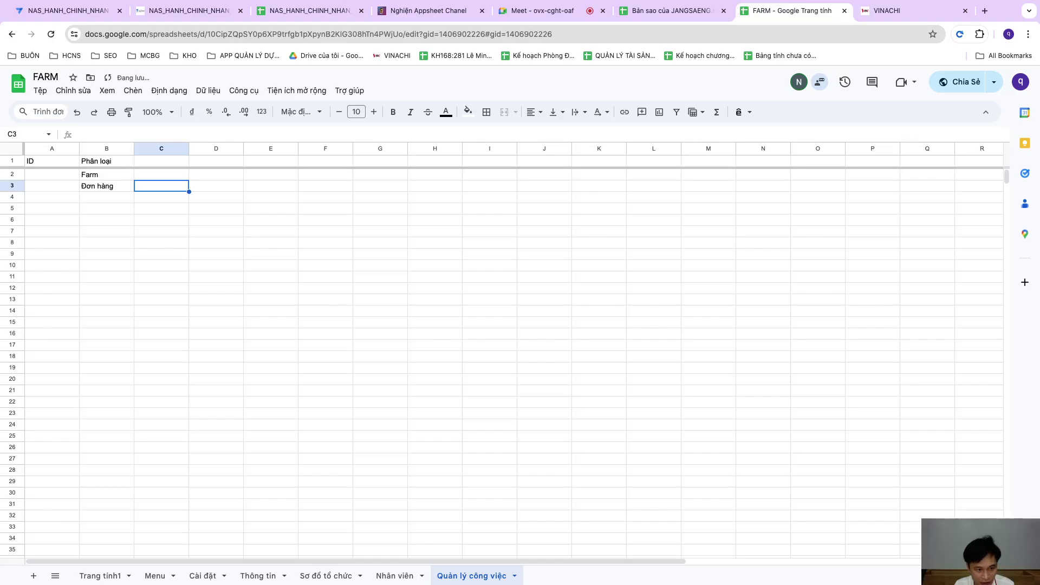
Add the Hạng mục header in C1, then go to NAS_HANH_CHINH_NHAN_SU
key(Up)
key(Up)
text(H)
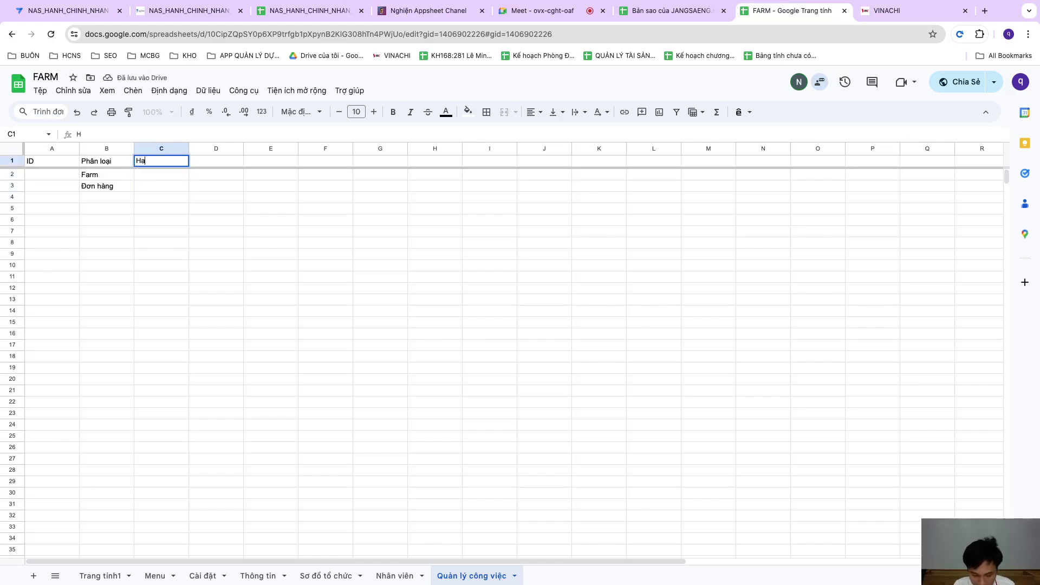
text(ạng mục)
key(Return)
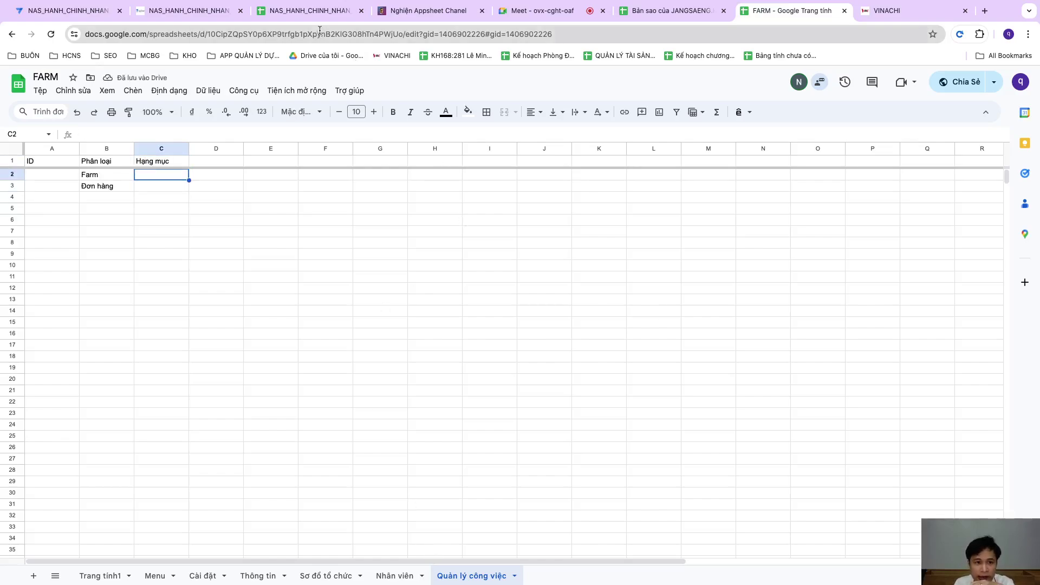
click(322, 11)
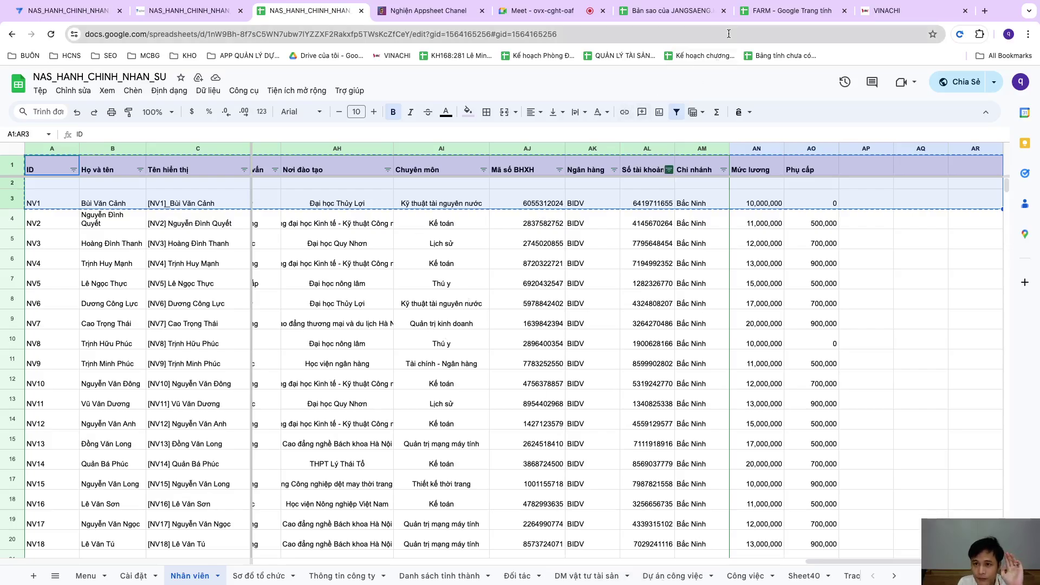
Check NAS's DM vật tư tài sản sheet, then select B1:C11 on Quản lý công việc
click(580, 578)
click(92, 197)
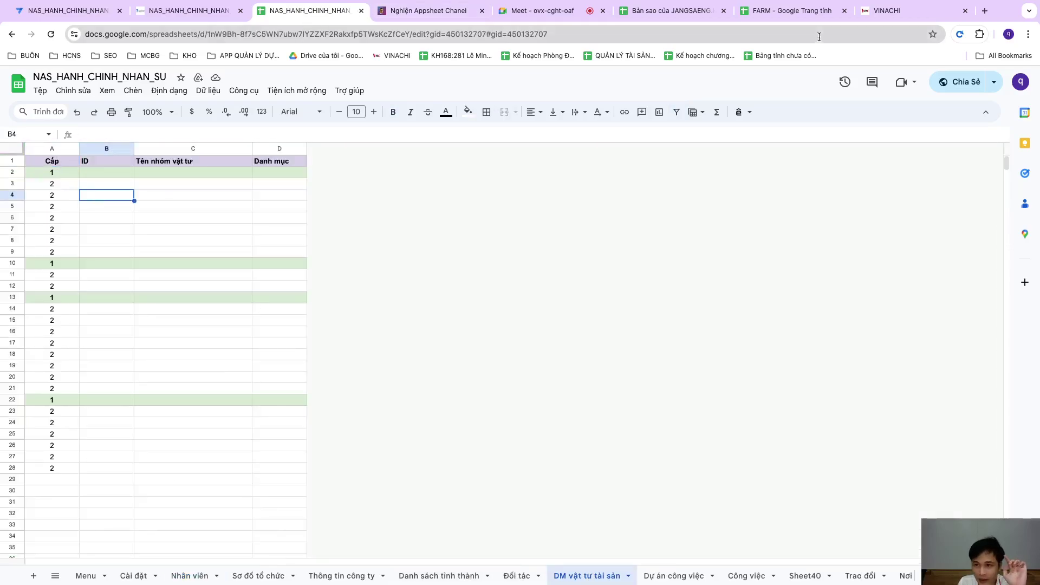
click(794, 11)
click(112, 161)
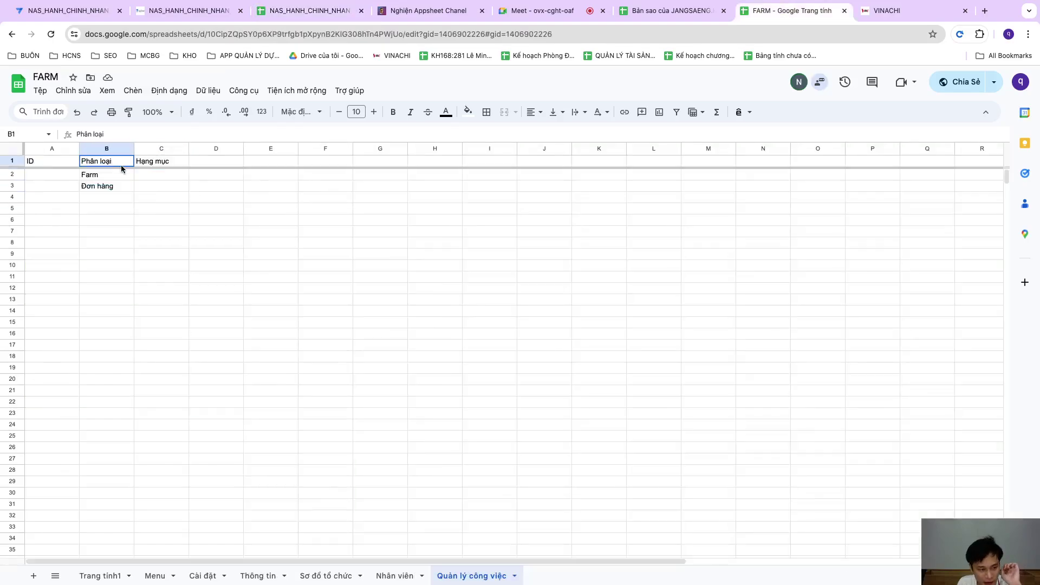
drag(121, 168, 179, 279)
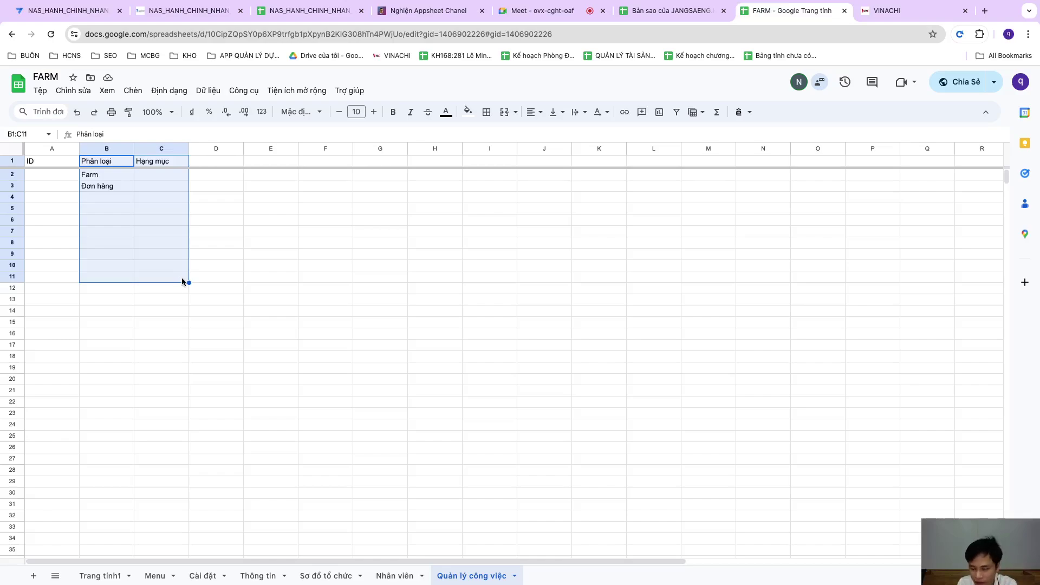
Add a Công việc sheet placed just before Quản lý công việc
click(34, 575)
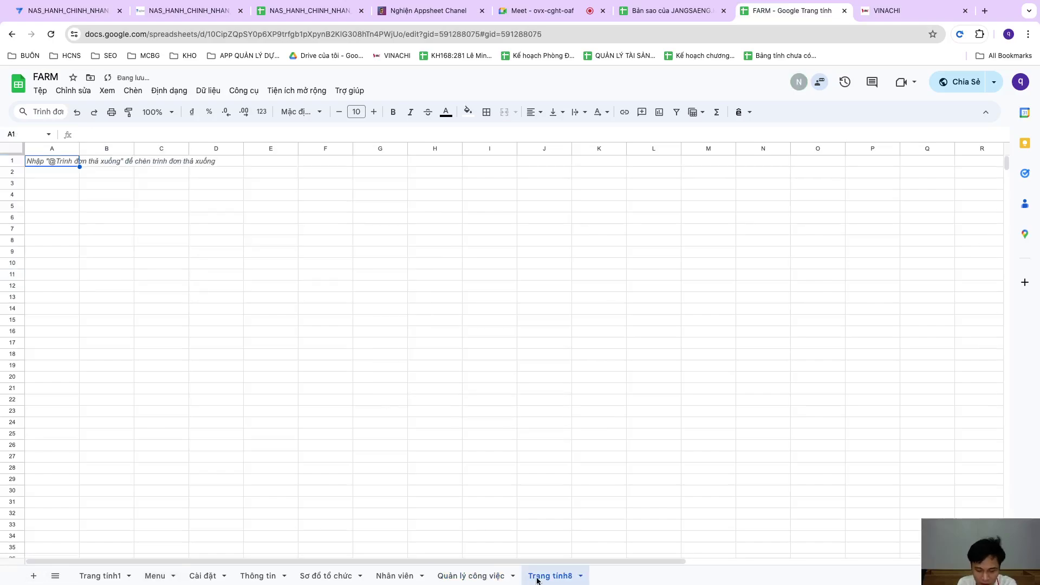
drag(537, 577, 458, 579)
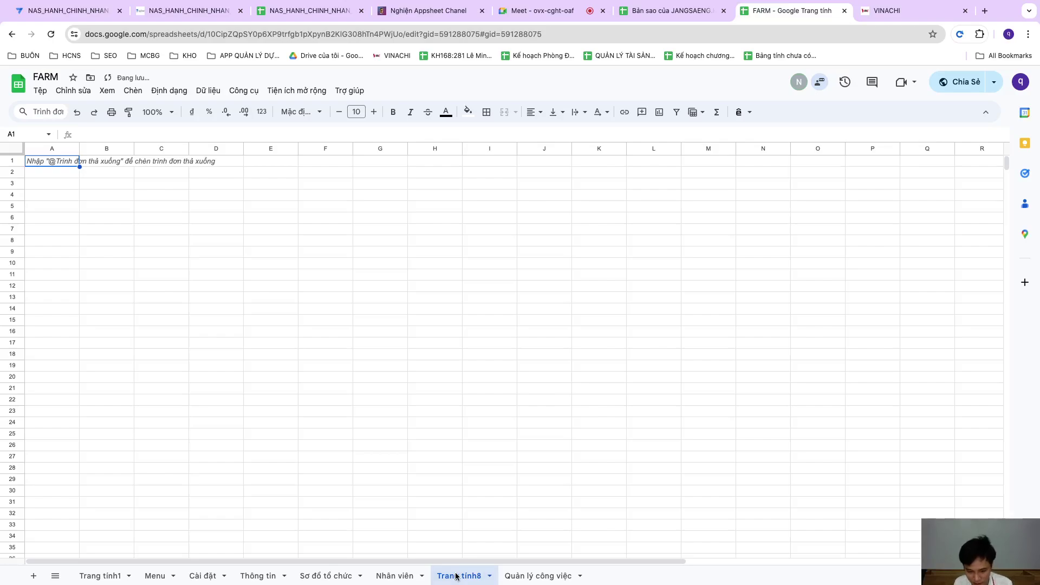
double_click(457, 578)
text(Công việc)
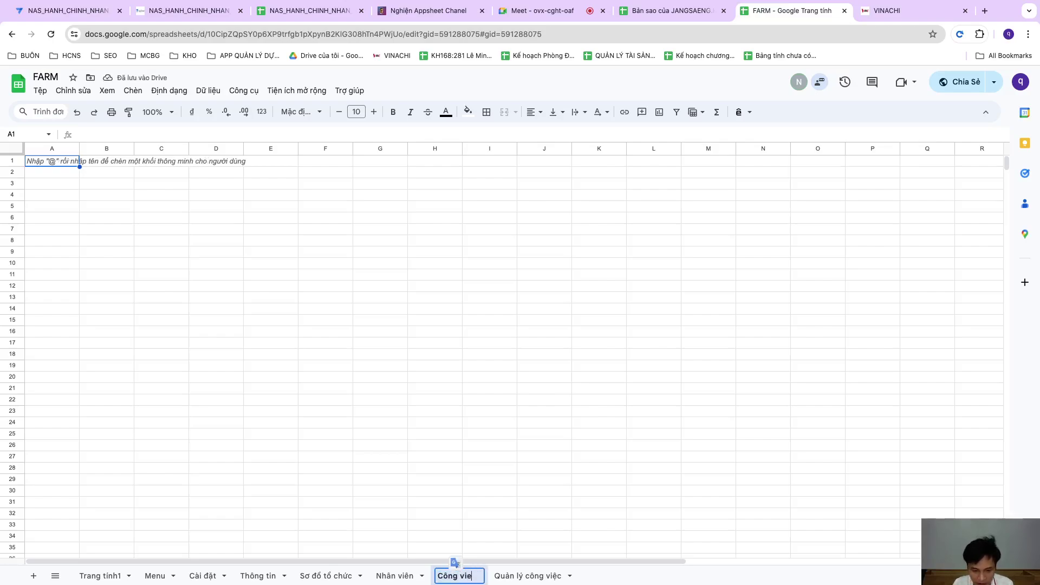
key(Return)
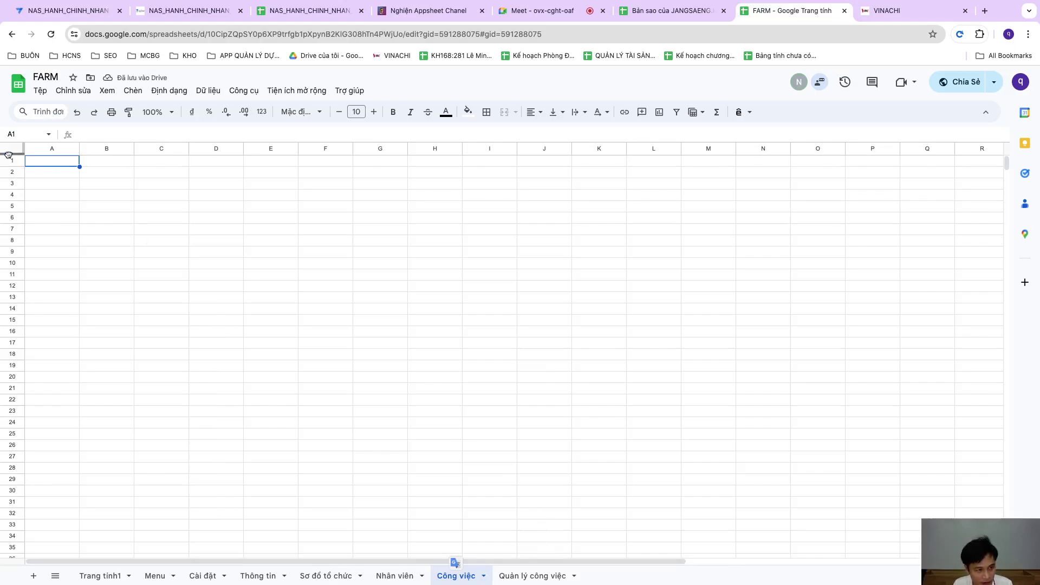
Freeze row 1 of Công việc, compare with Quản lý công việc, and select B1
drag(12, 156, 71, 169)
click(258, 232)
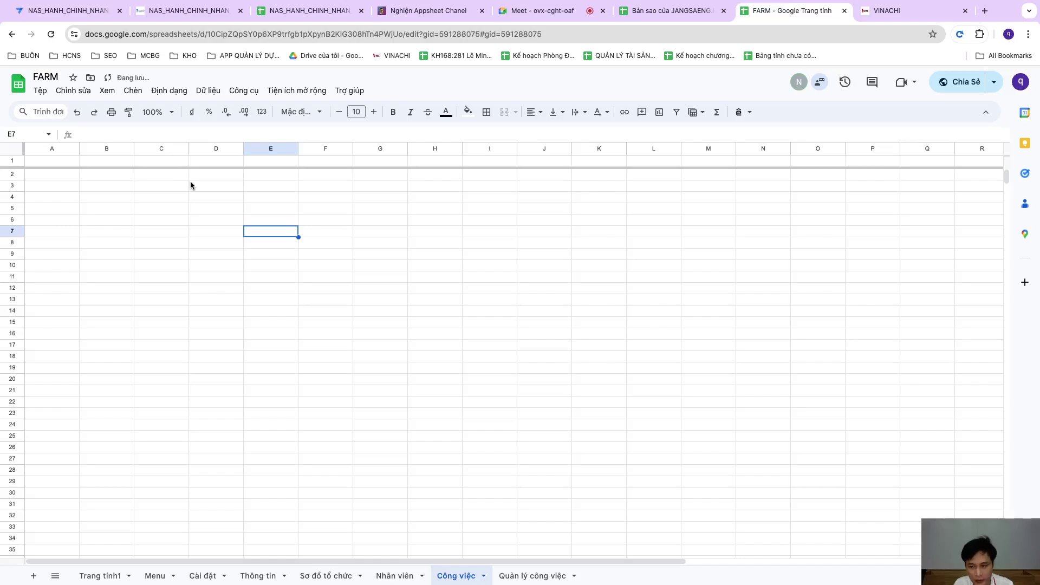
click(531, 575)
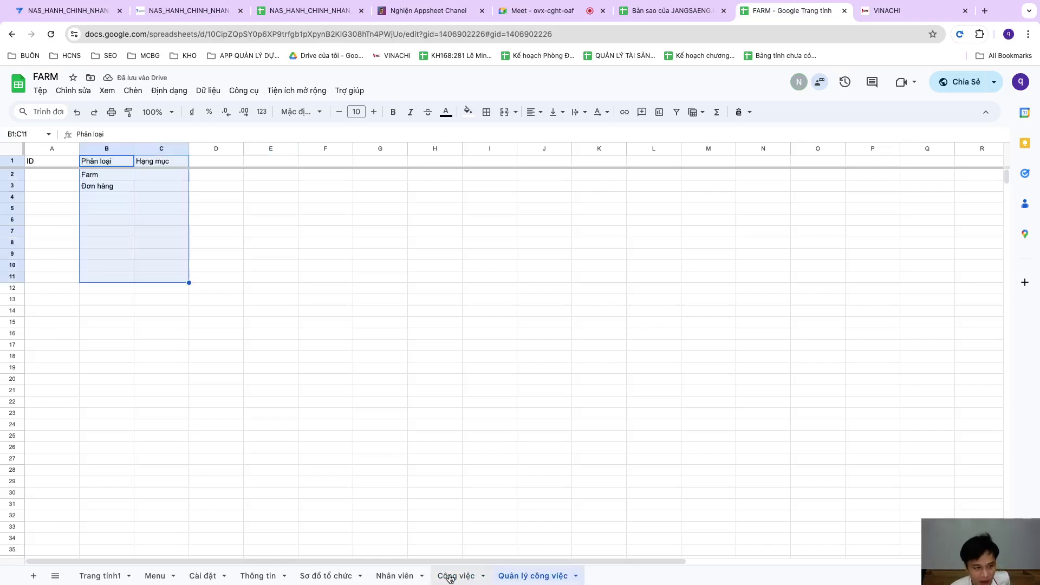
click(450, 576)
click(114, 161)
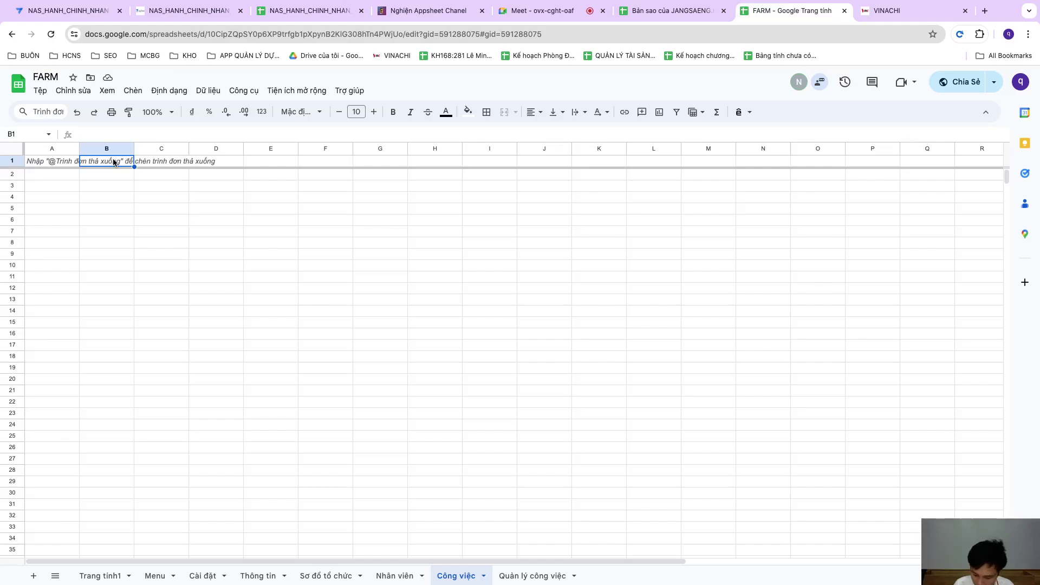
Enter Phân loại in B1, Farm in B2 and Đơn hàng in B3
text(Phân loại)
key(Return)
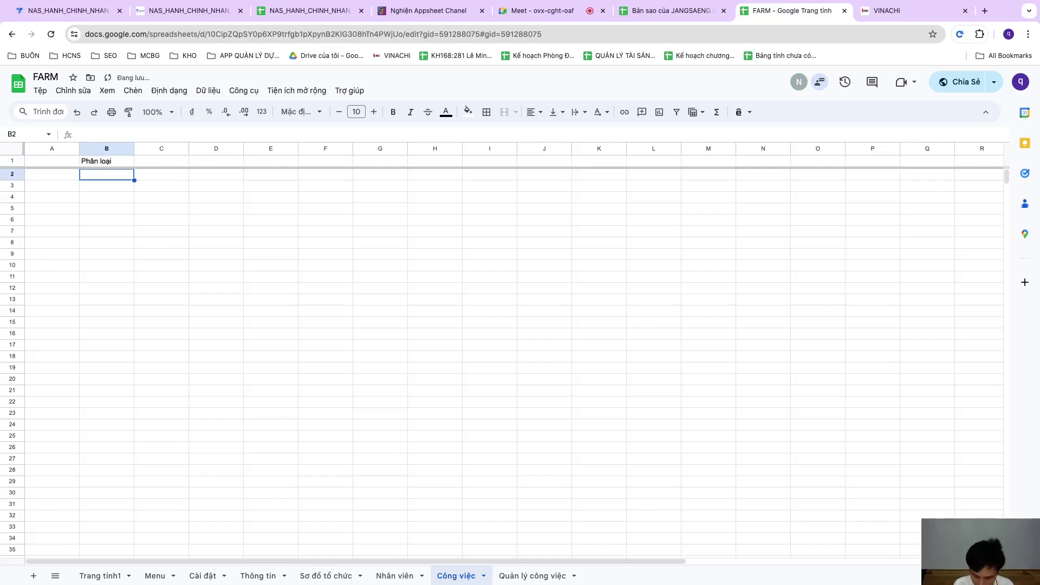
text(Farm)
key(Return)
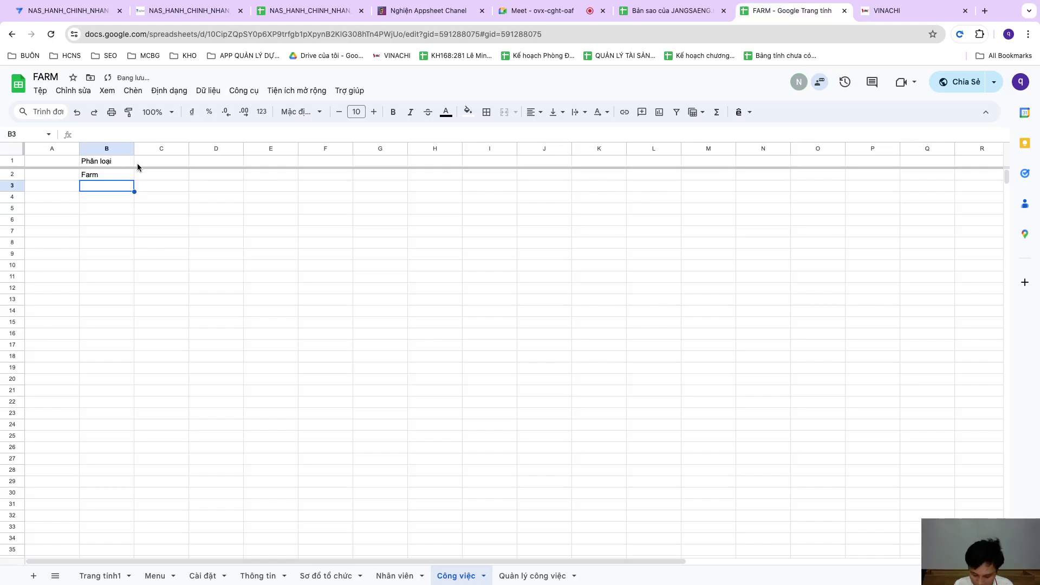
text(Đơn hàng)
key(Return)
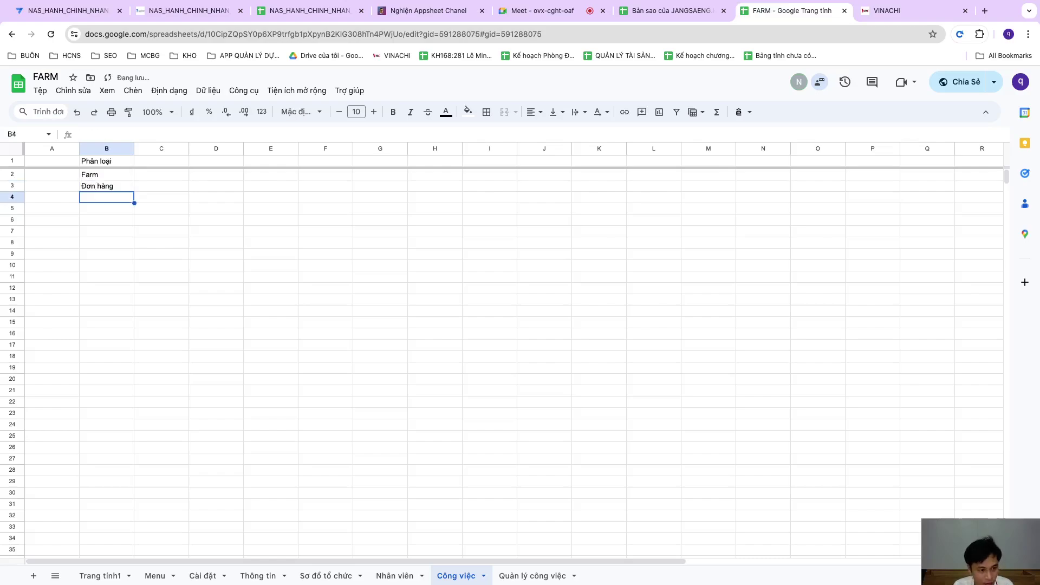
List Ship, Xử lý đơn, Chăm sóc and Thanh toán down C3:C6
key(Right)
key(Up)
text(Ship)
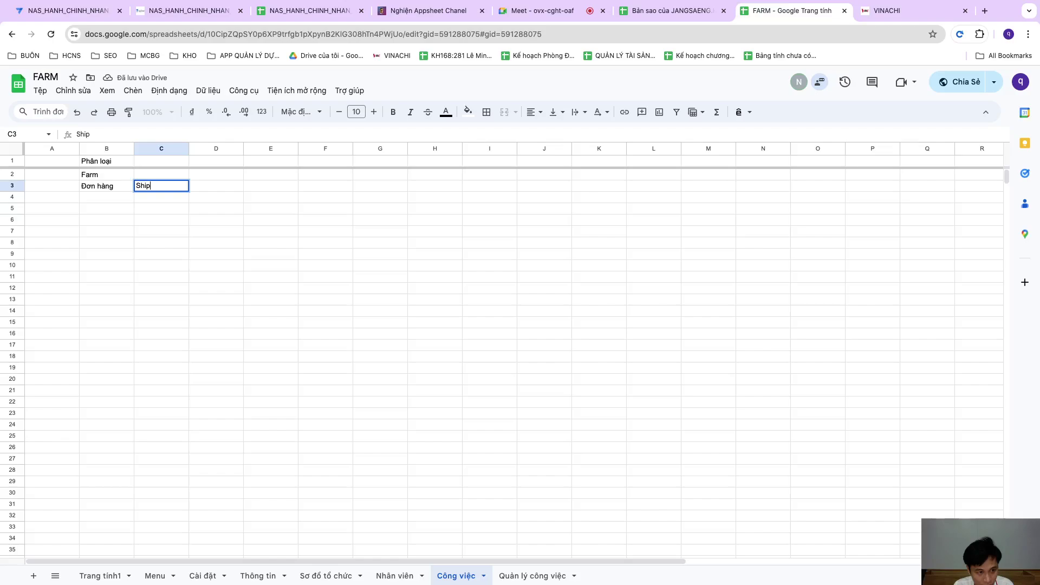
key(Return)
text(Xử)
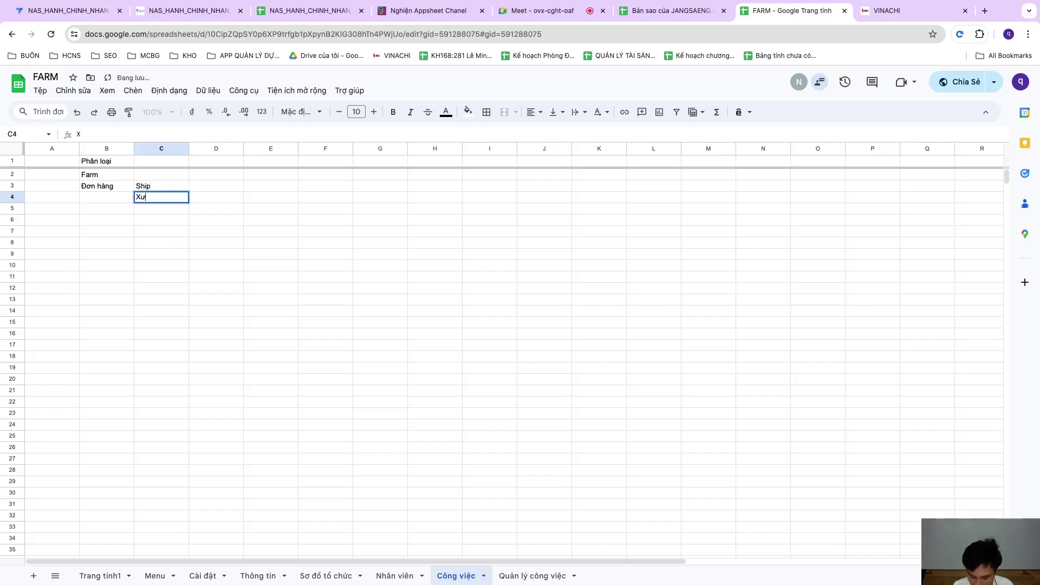
text( lý đơn)
key(Return)
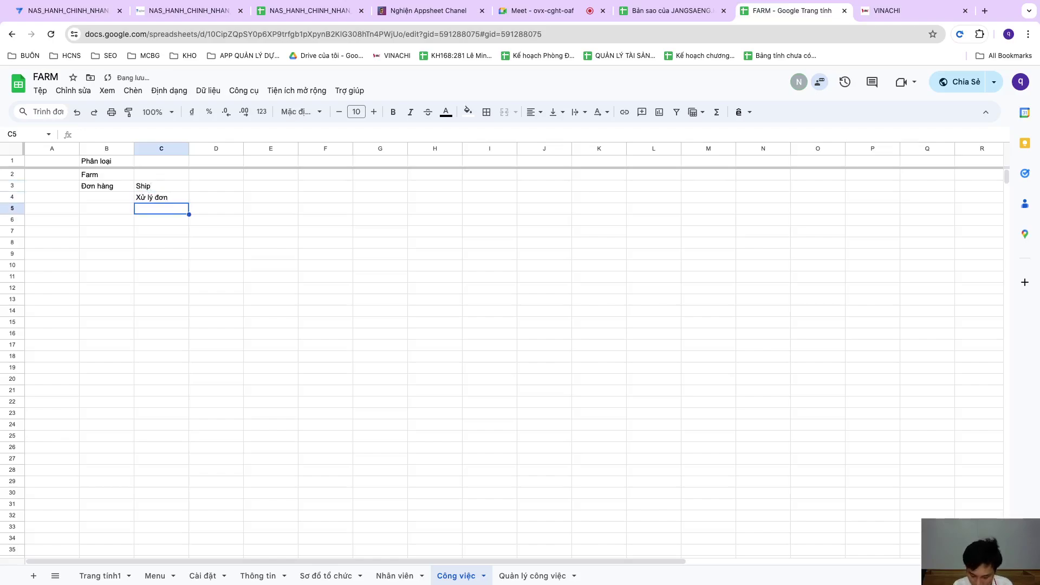
text(Chăm)
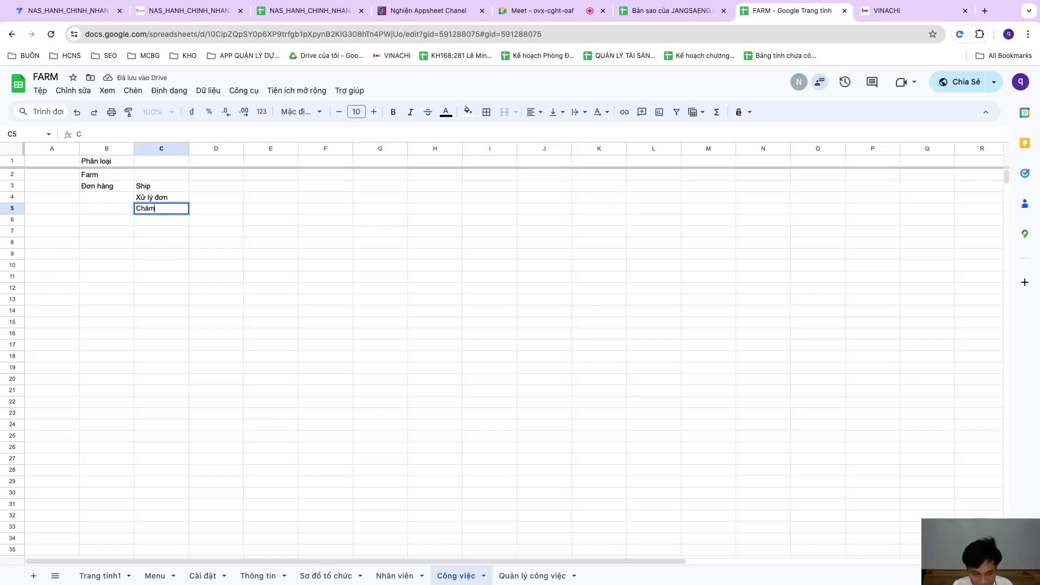
text( sso)
text(óc)
key(Return)
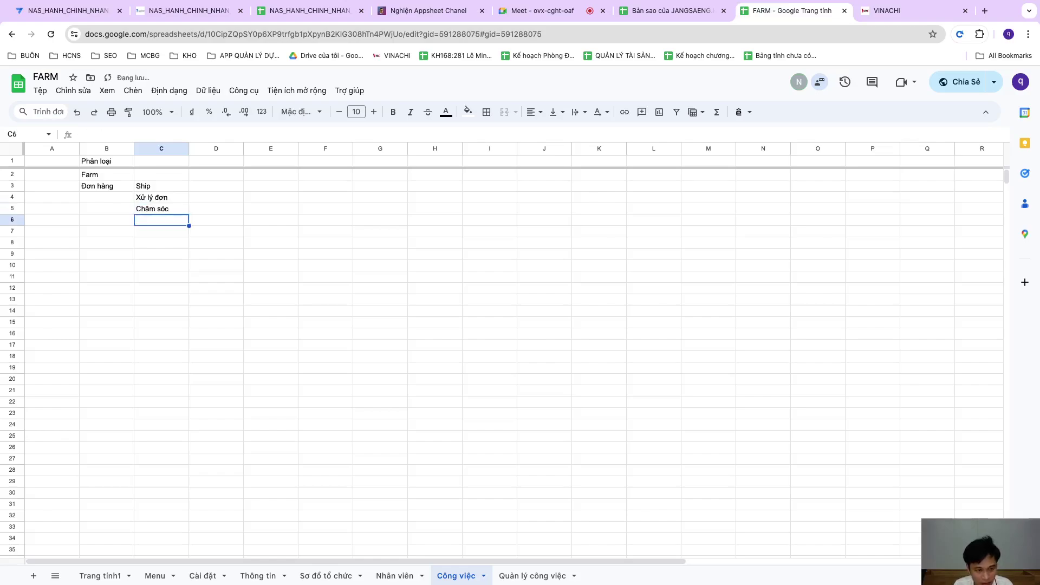
text(Thanh toán)
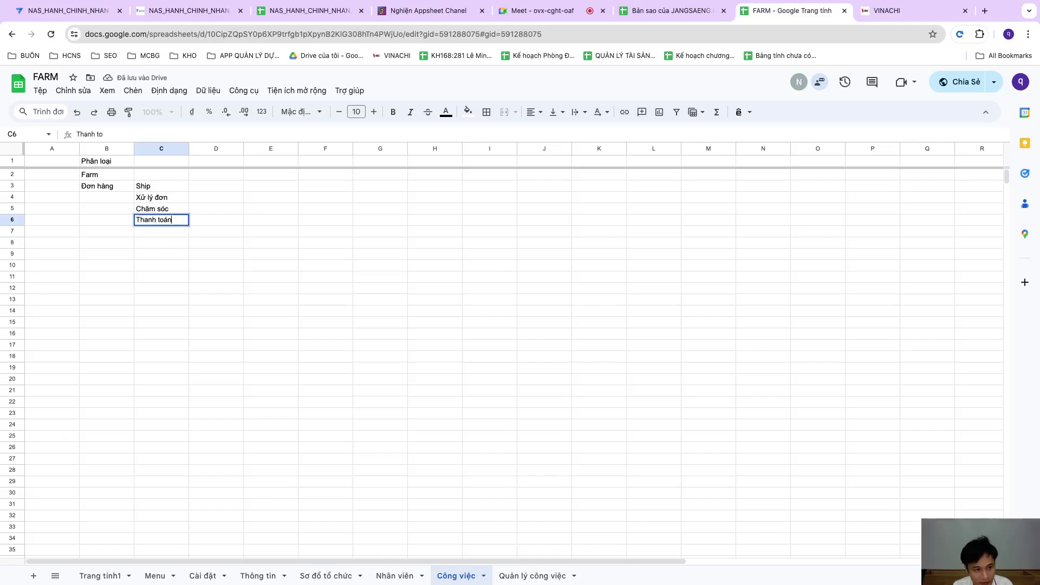
key(Return)
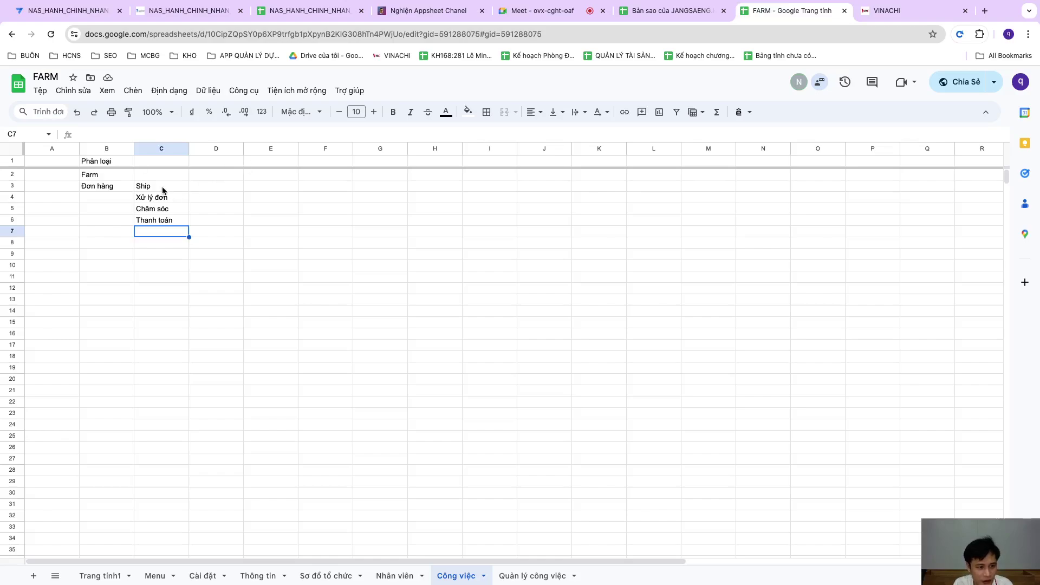
Insert 8 blank rows above the Đơn hàng items so the block starts at row 11
drag(157, 187, 157, 221)
click(151, 242)
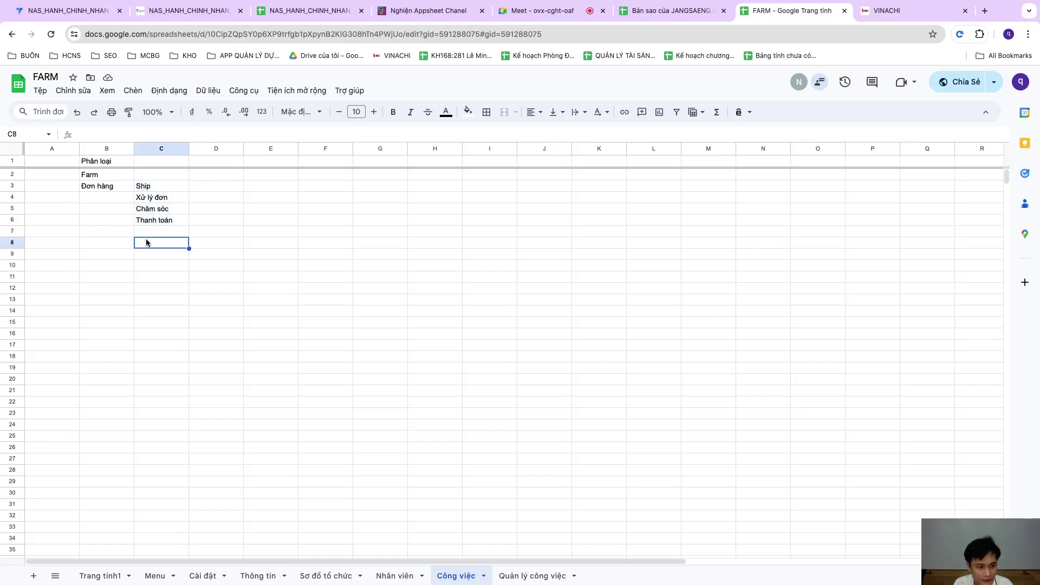
drag(10, 170, 11, 266)
right_click(11, 234)
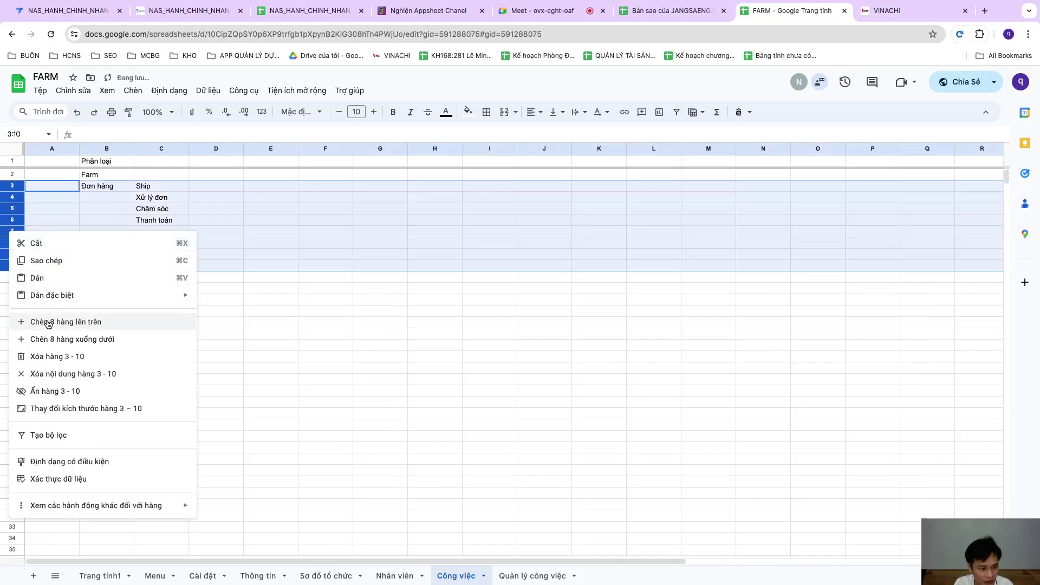
click(66, 322)
Enter the Farm items Check in C2 and Làm in C3
click(165, 175)
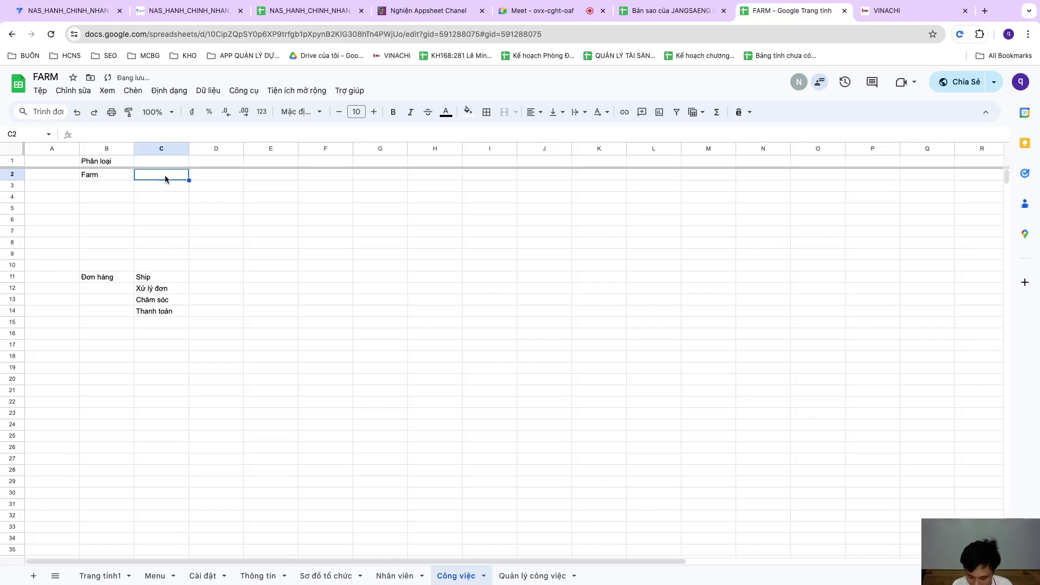
text(Thu)
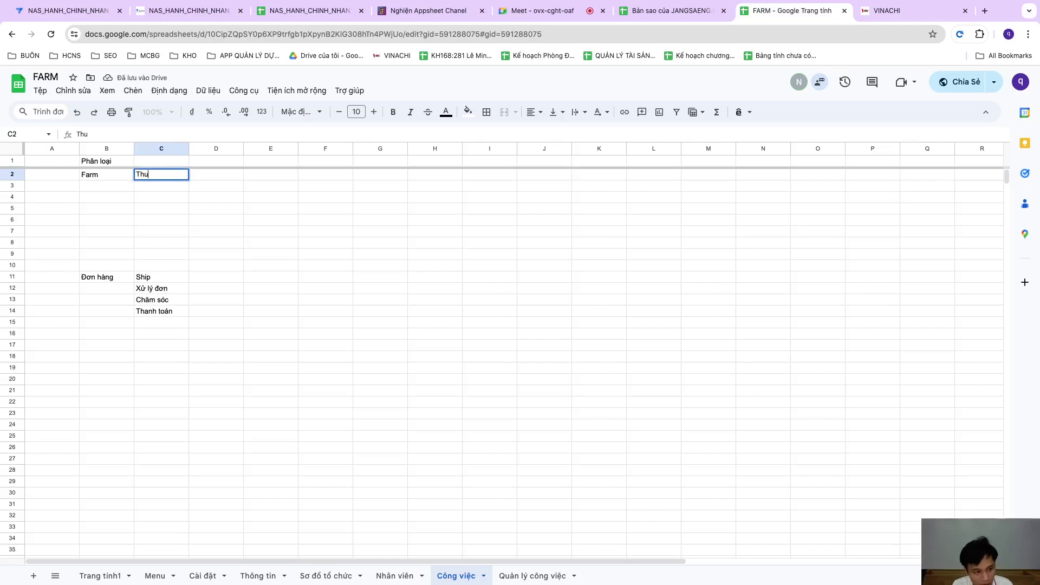
key(ctrl+a)
text(Hậu)
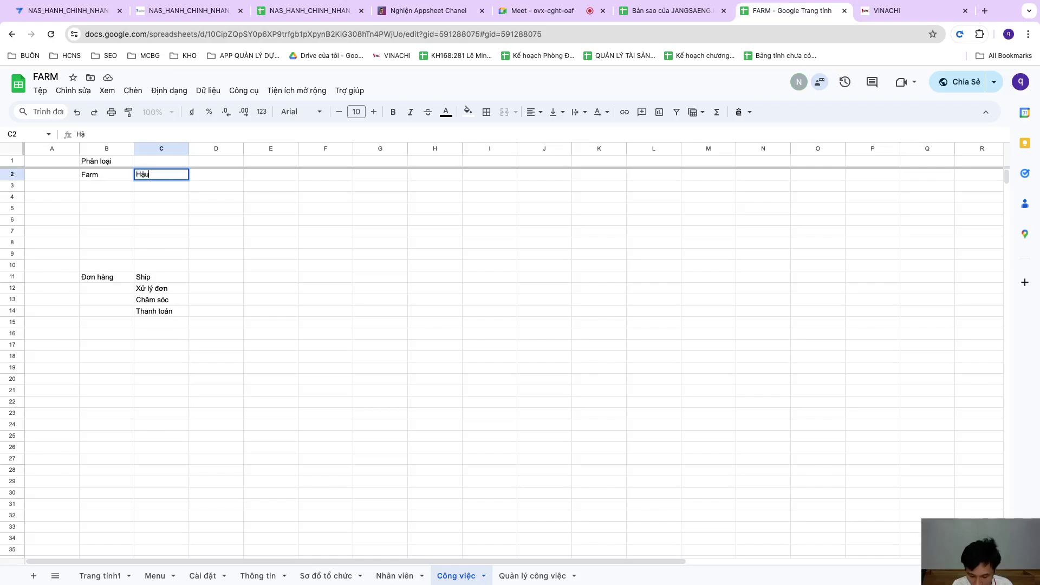
key(ctrl+a)
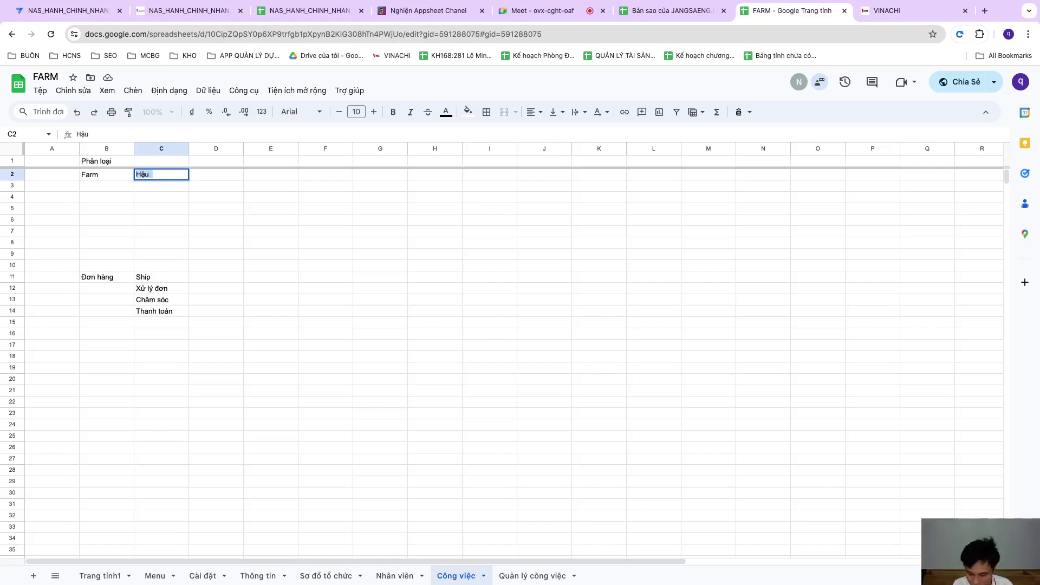
key(BackSpace)
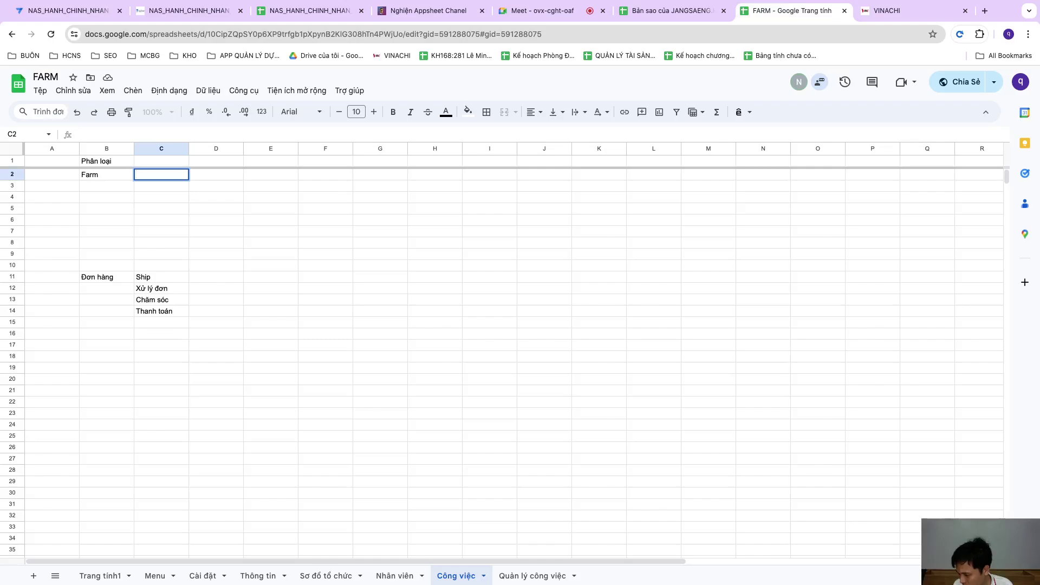
text(Che)
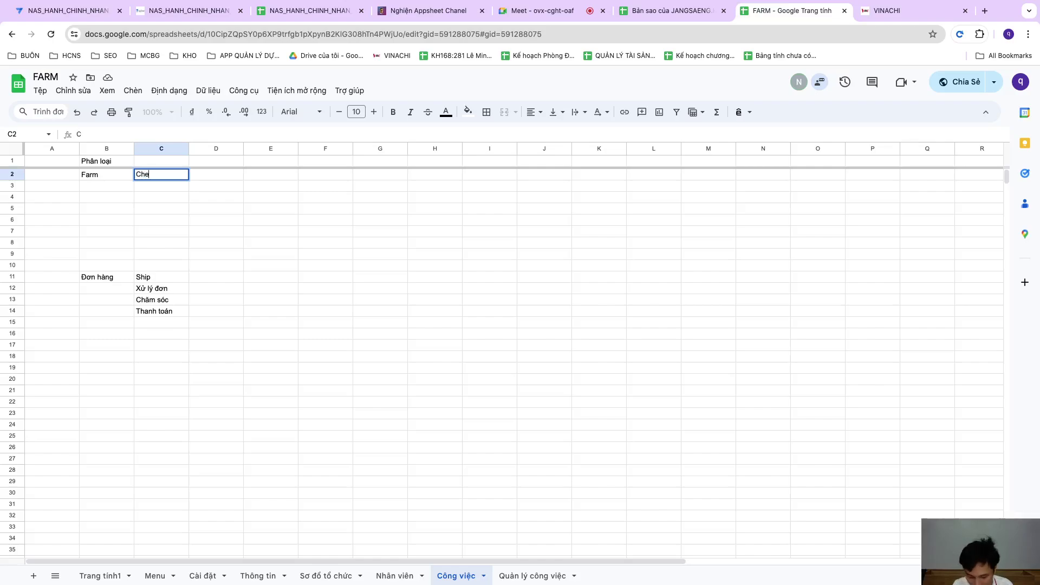
text(ck)
key(Return)
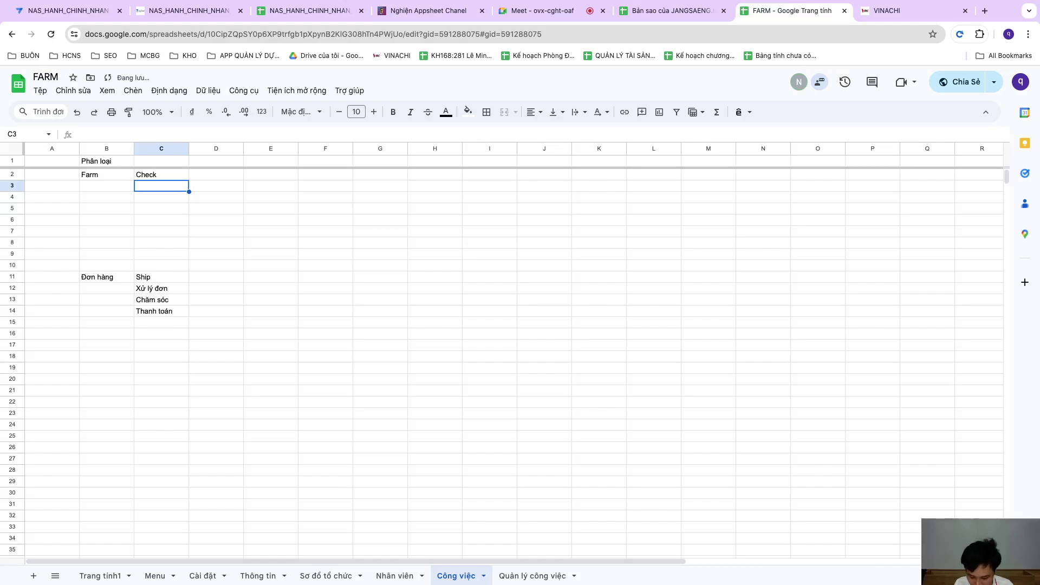
text(làm)
key(Return)
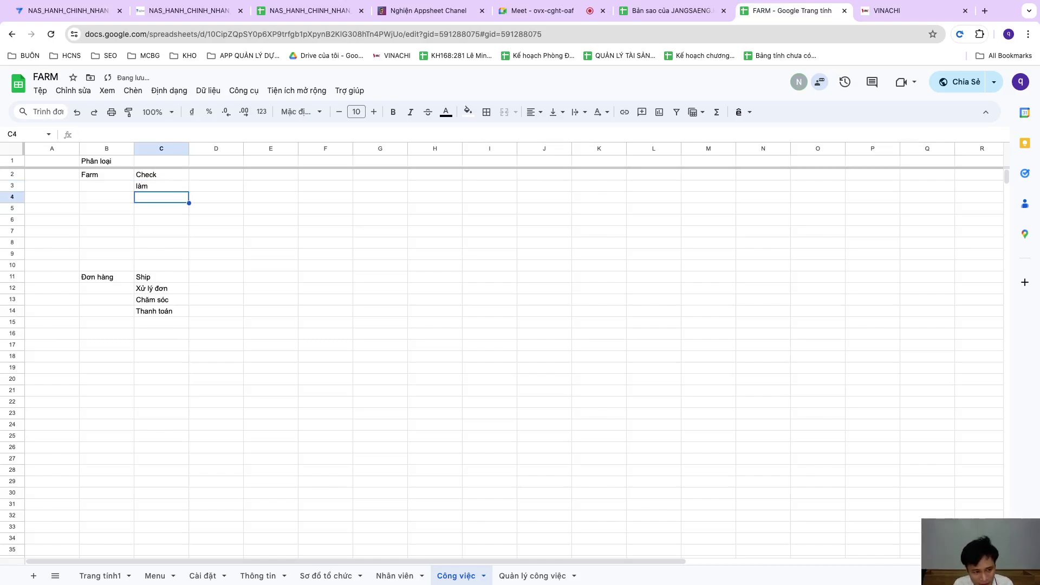
click(161, 186)
text(Làm)
key(Return)
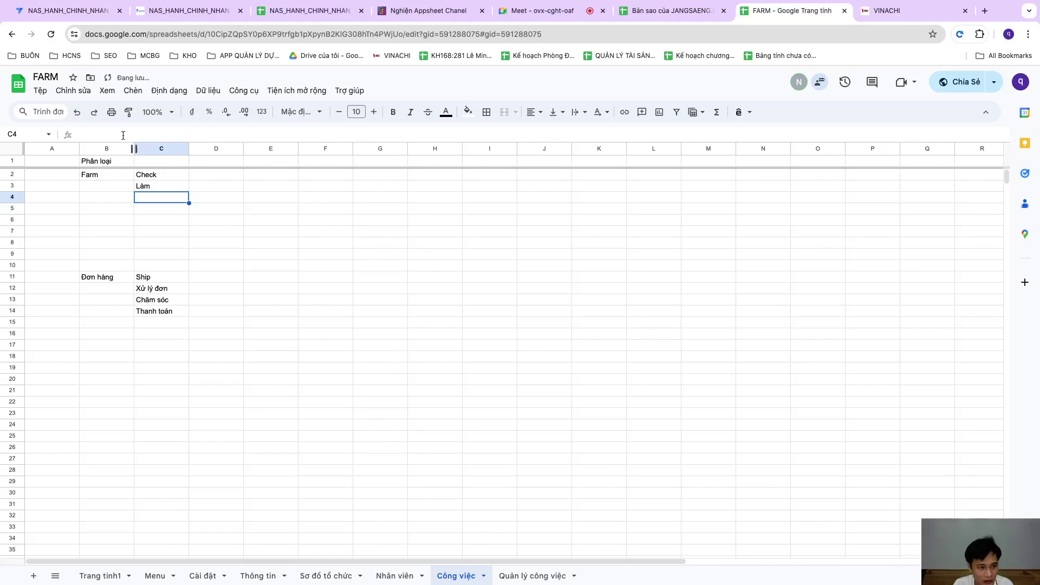
Add the header Hạng mục in C1, then switch to the AppSheet app
click(146, 161)
text(Hạng m)
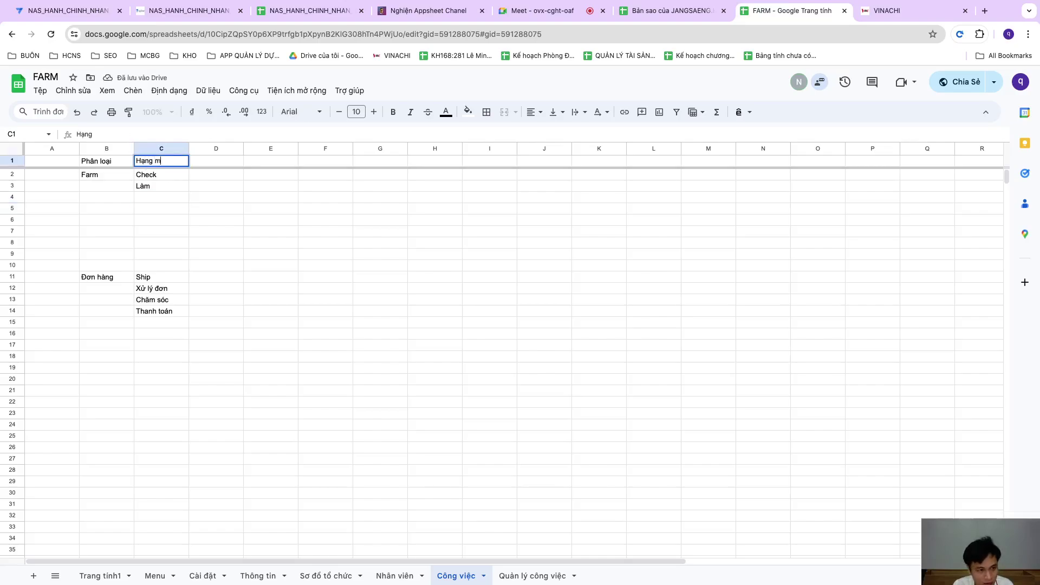
text(ục)
key(Return)
click(162, 202)
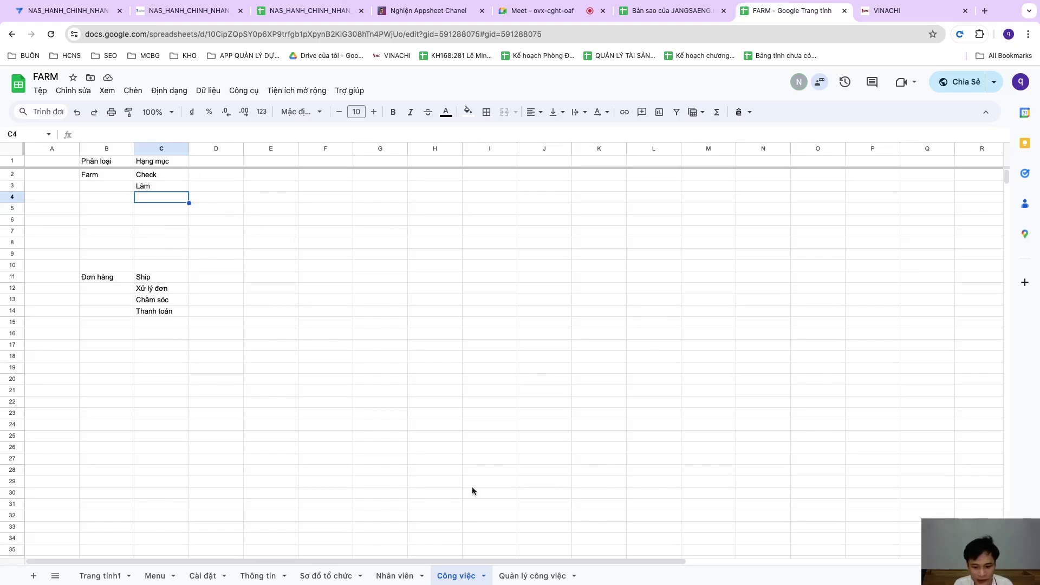
click(198, 11)
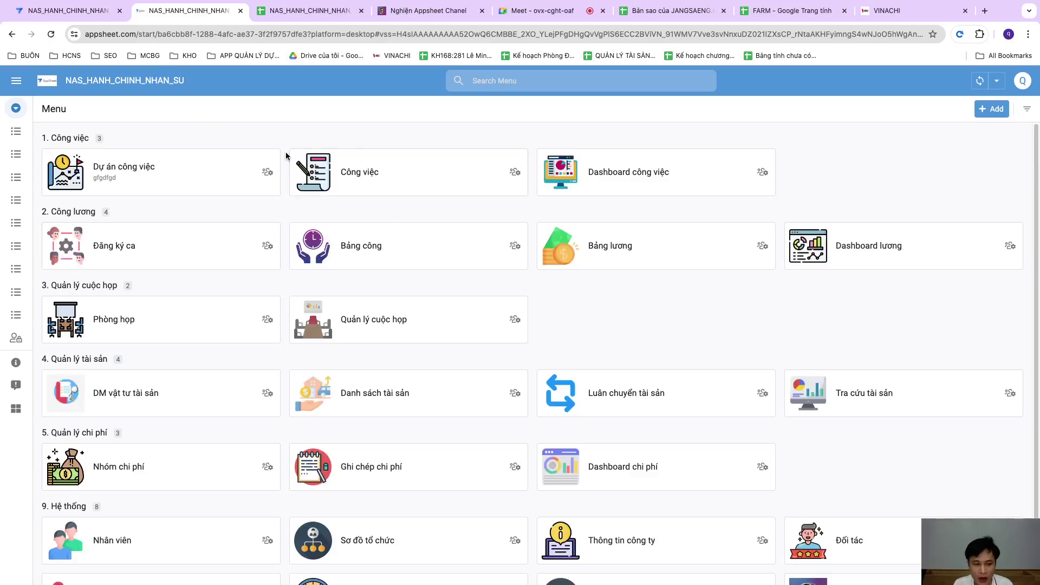
Open the Công việc task list in AppSheet and show the 01. Chờ tiếp nhận group
click(326, 162)
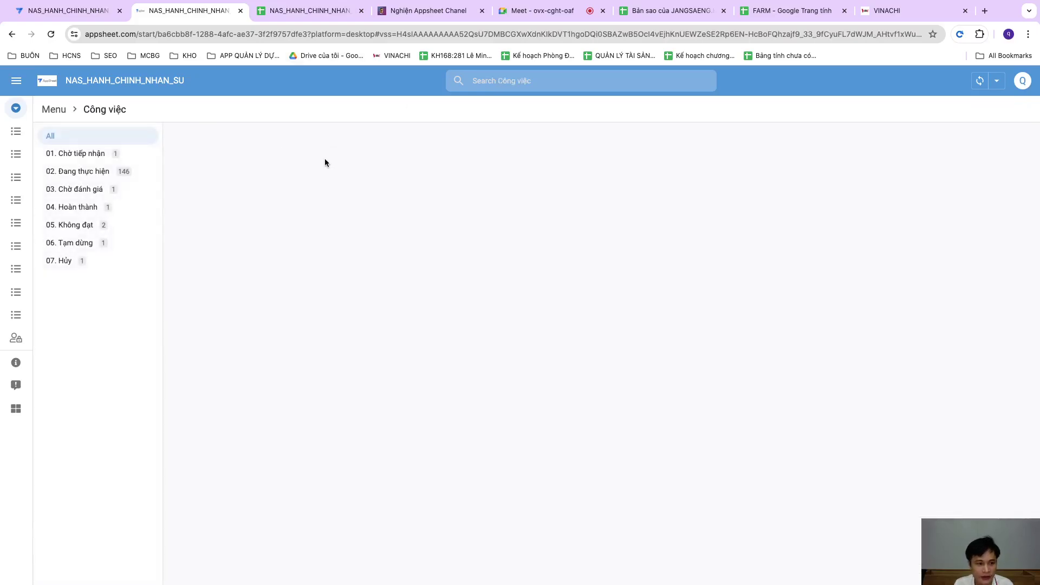
click(85, 157)
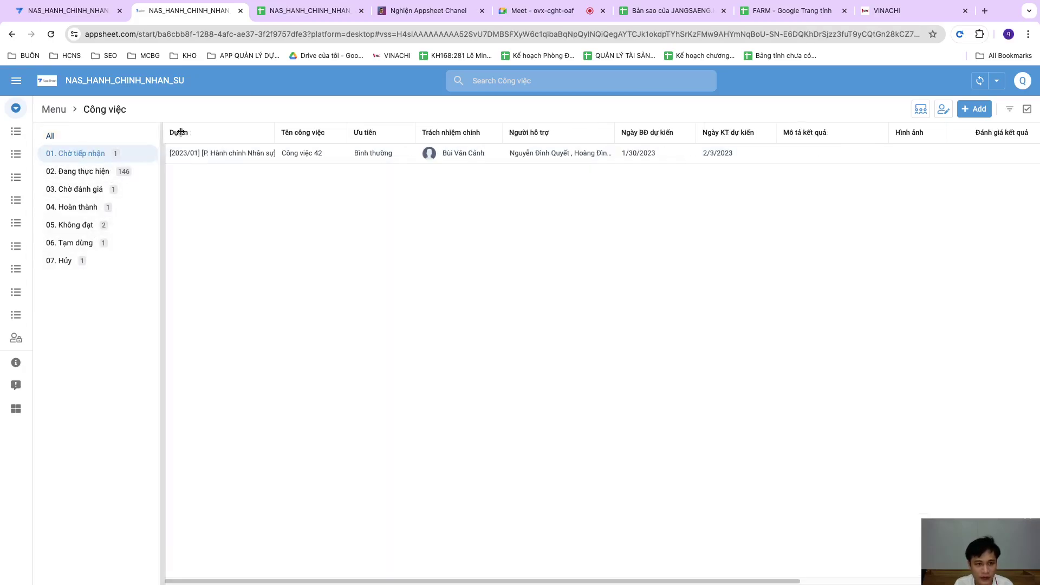
Back in FARM, enter Hậu cần in B17 below Farm and Đơn hàng
click(788, 18)
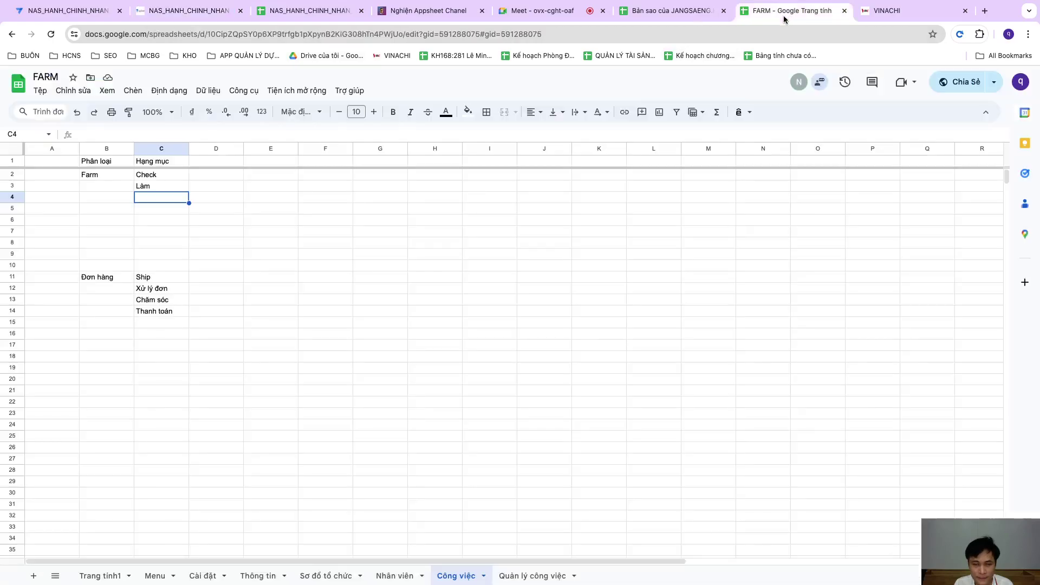
click(304, 231)
drag(12, 197, 10, 262)
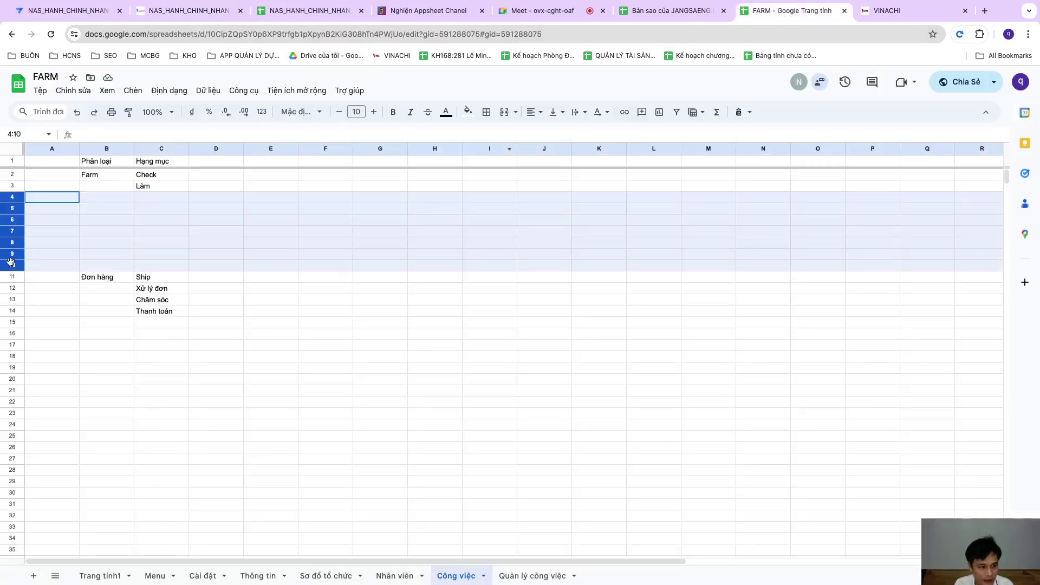
click(106, 345)
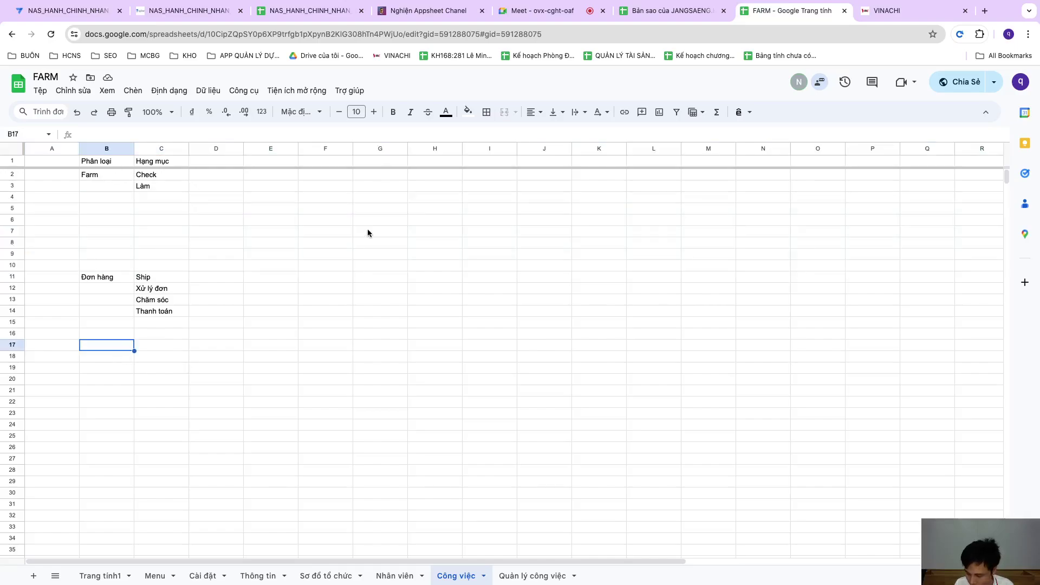
text(hậu)
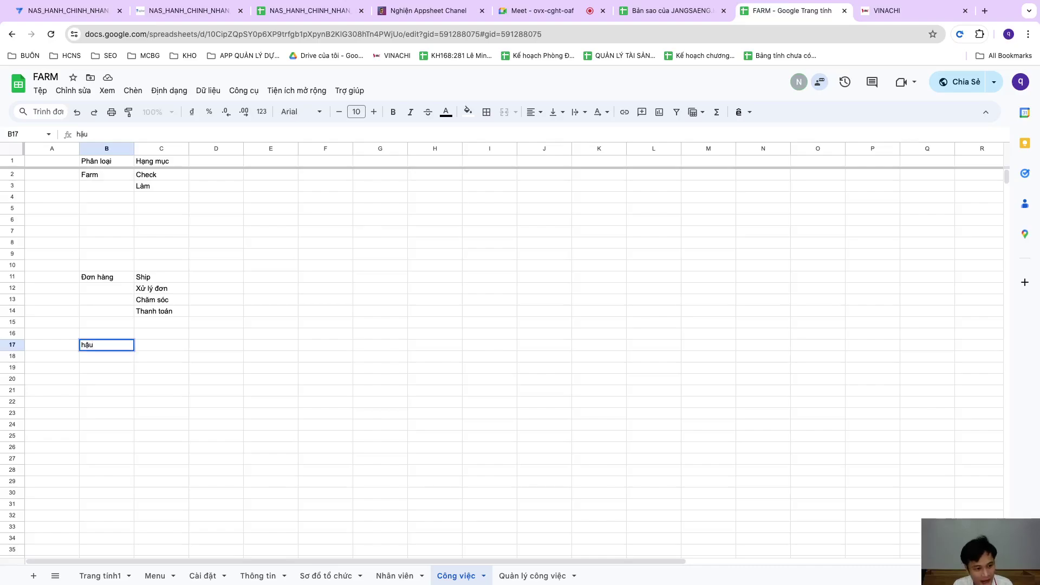
key(ctrl+a)
key(BackSpace)
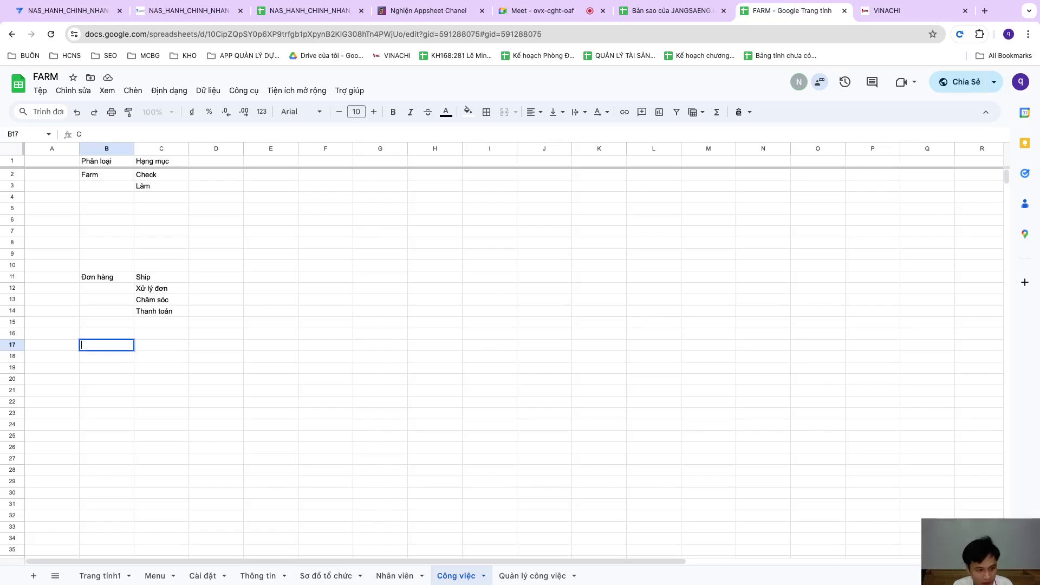
text(u ca)
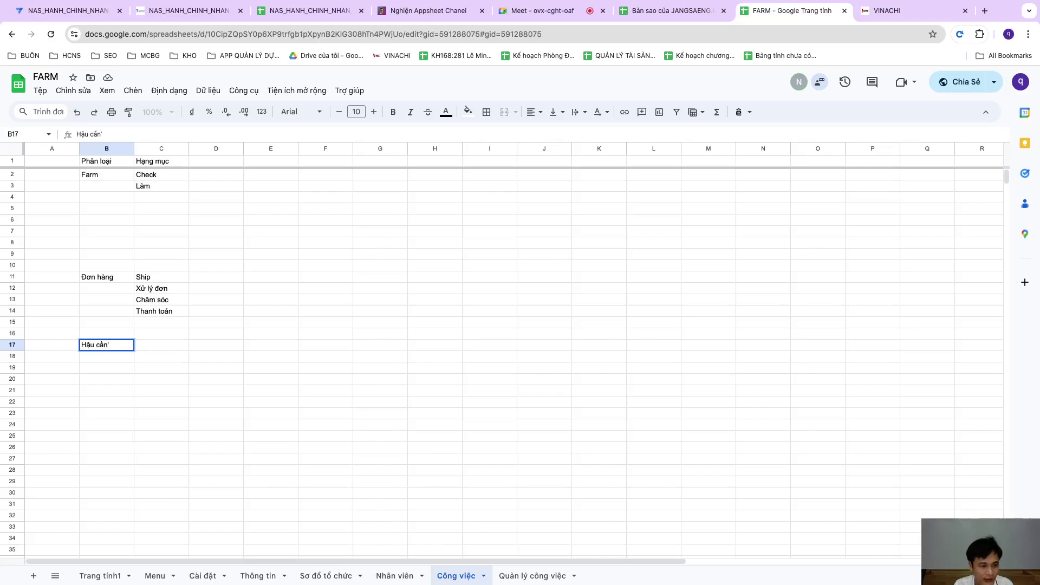
key(Return)
drag(108, 161, 148, 321)
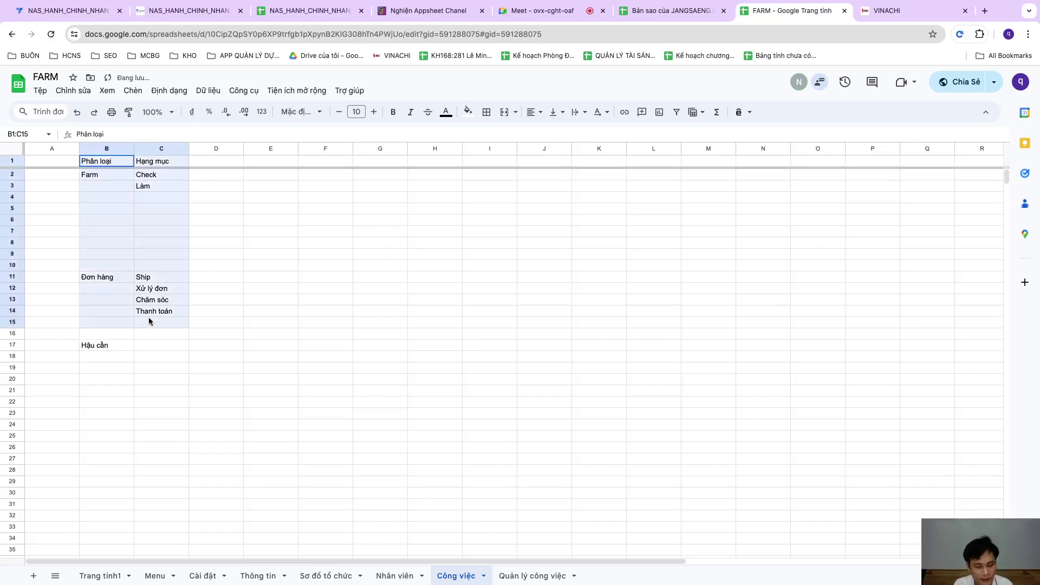
Look over the Hạng mục column on the Công việc sheet
click(542, 575)
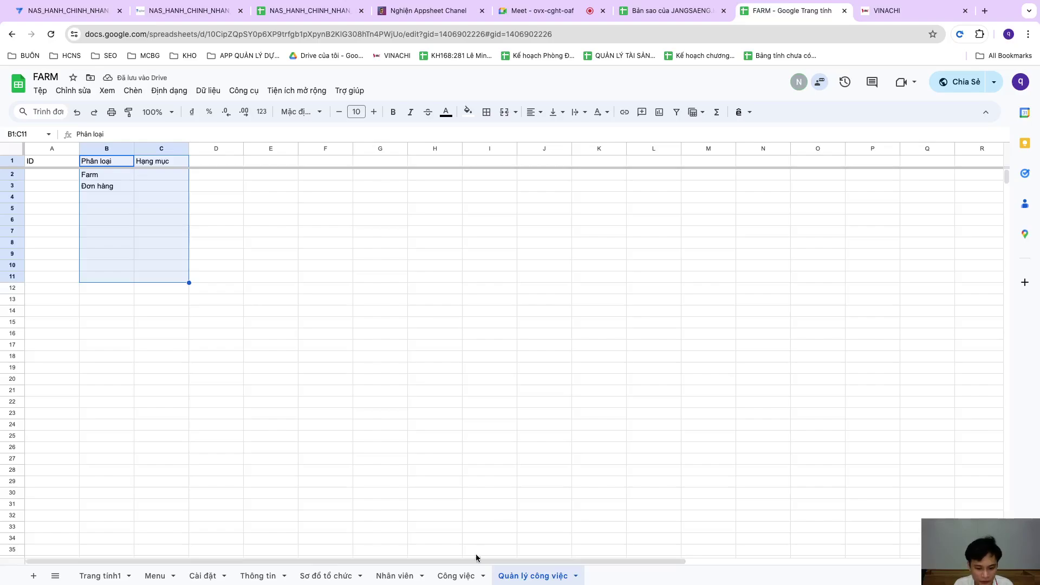
click(471, 575)
click(163, 219)
click(156, 149)
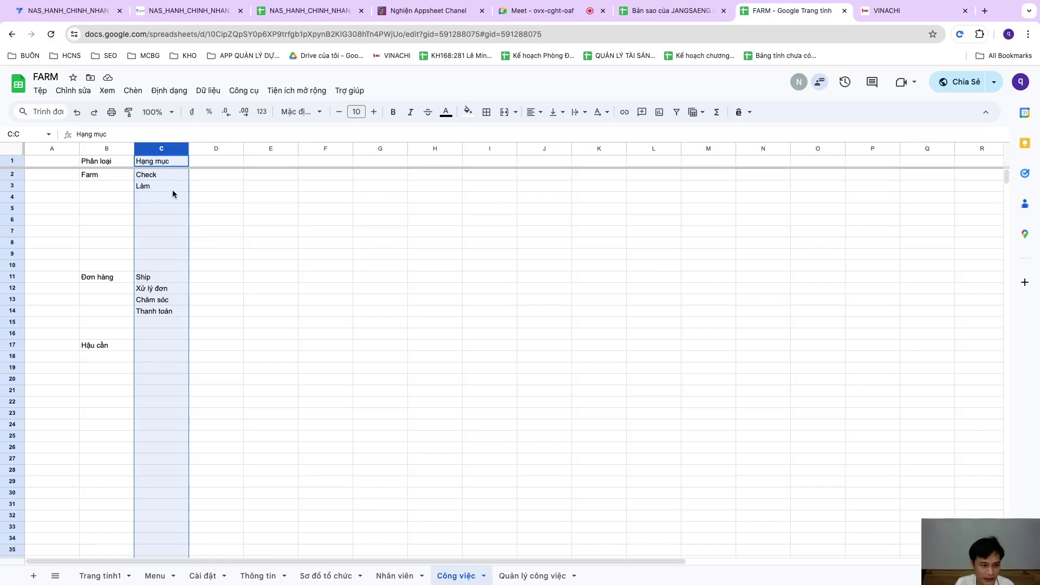
click(218, 196)
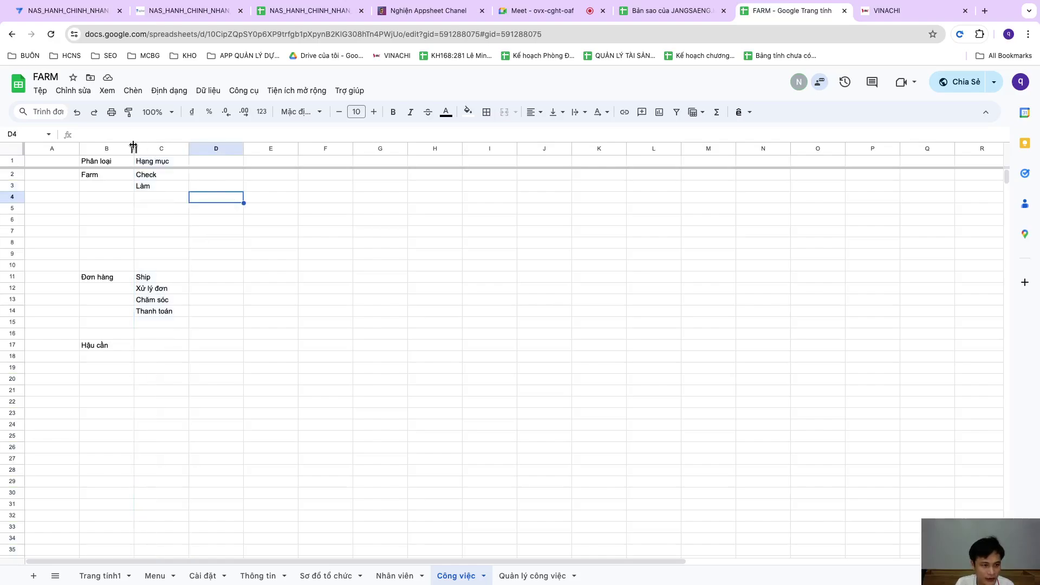
On Quản lý công việc, clear the Hạng mục header from C1
key(ctrl+shift+Page_Down)
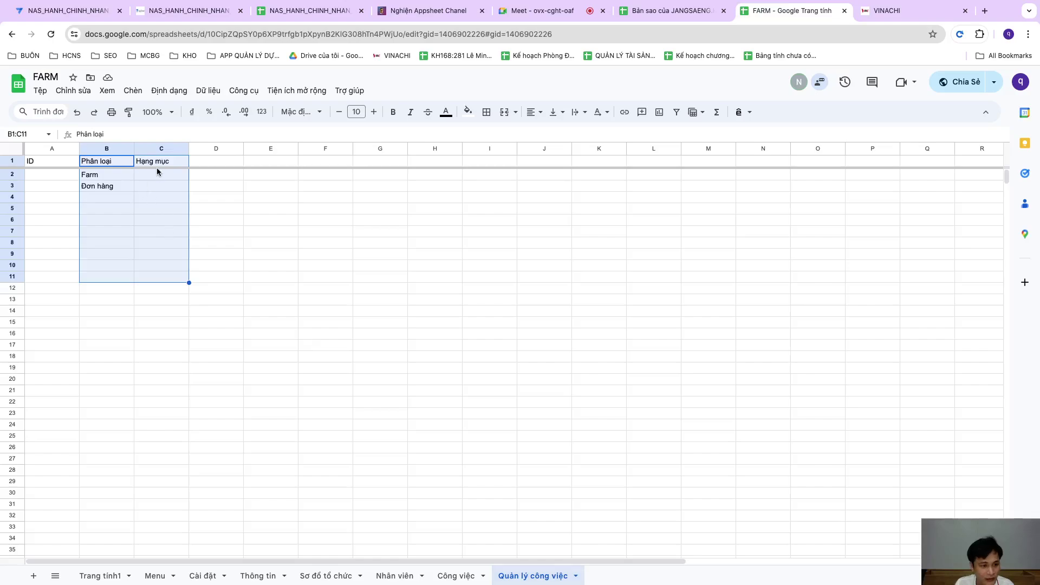
click(184, 166)
key(Delete)
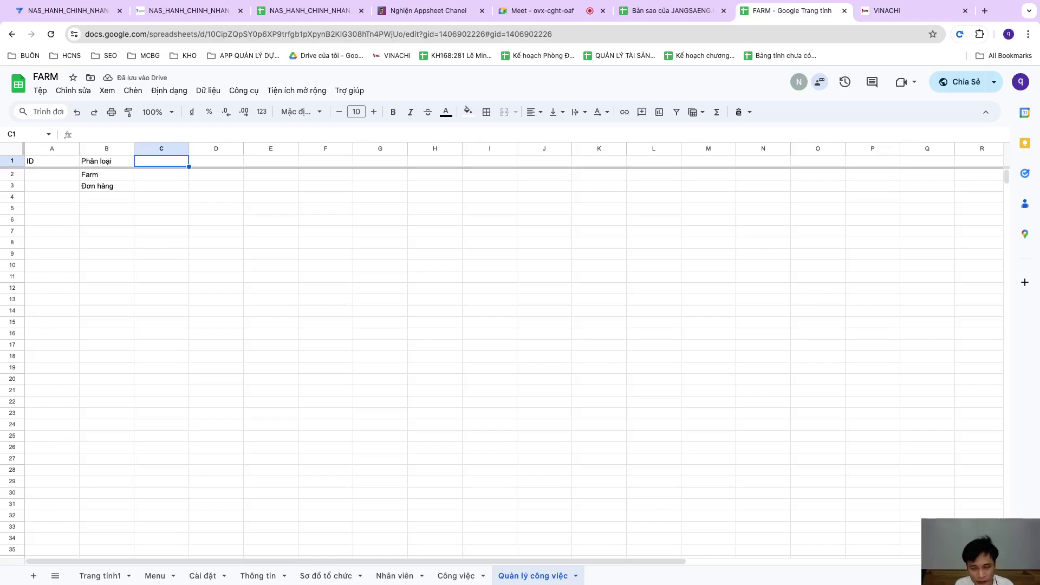
text(Hạng mục)
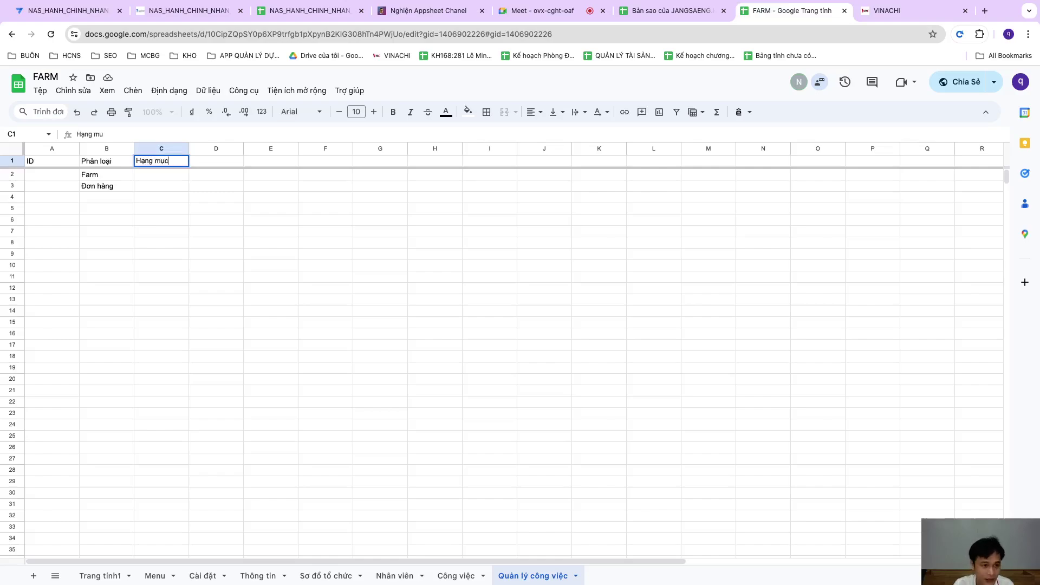
key(Return)
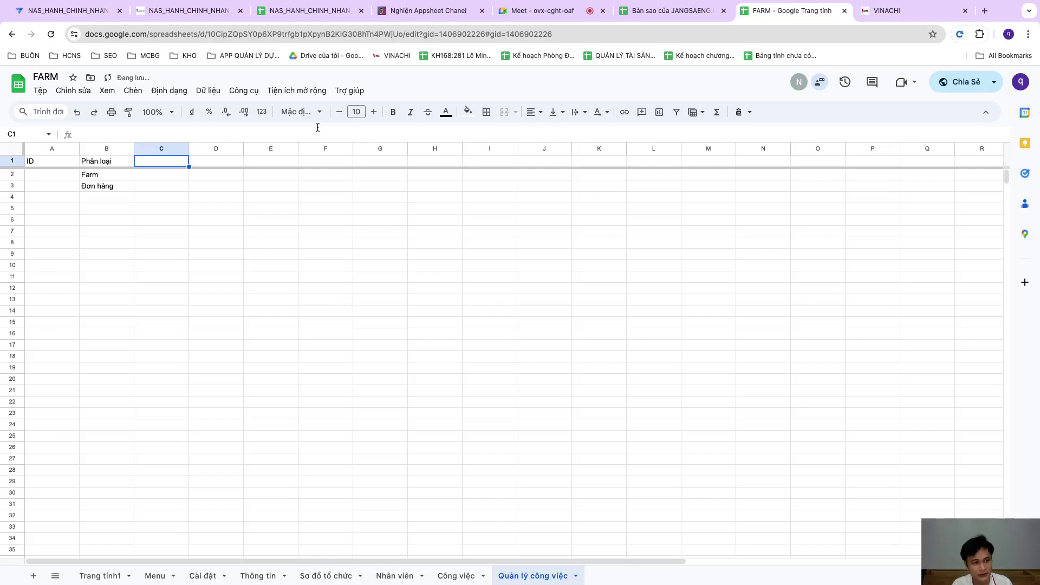
Check the Phân loại and Đơn hàng cells, then open NAS_HANH_CHINH_NHAN_SU
click(109, 164)
click(103, 174)
click(102, 185)
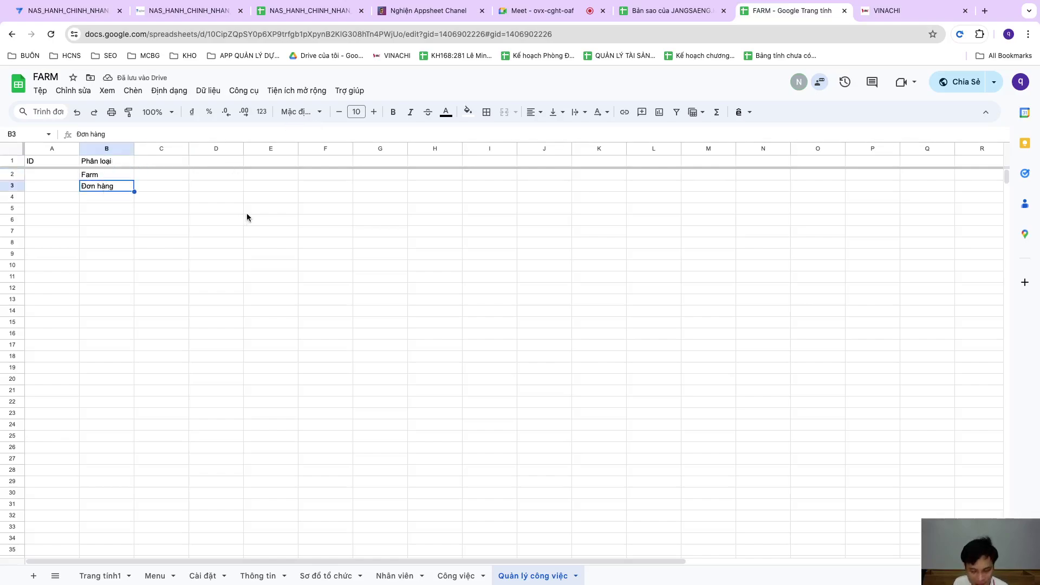
click(279, 12)
Inspect the Trạng thái and Đánh giá headers on the reference Công việc sheet, then return to FARM
click(666, 575)
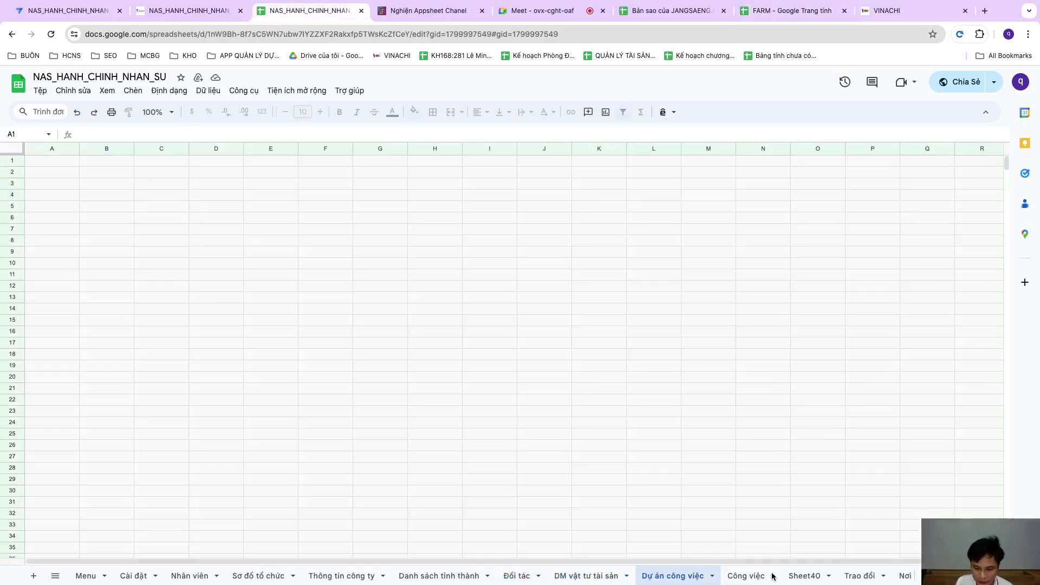
click(766, 577)
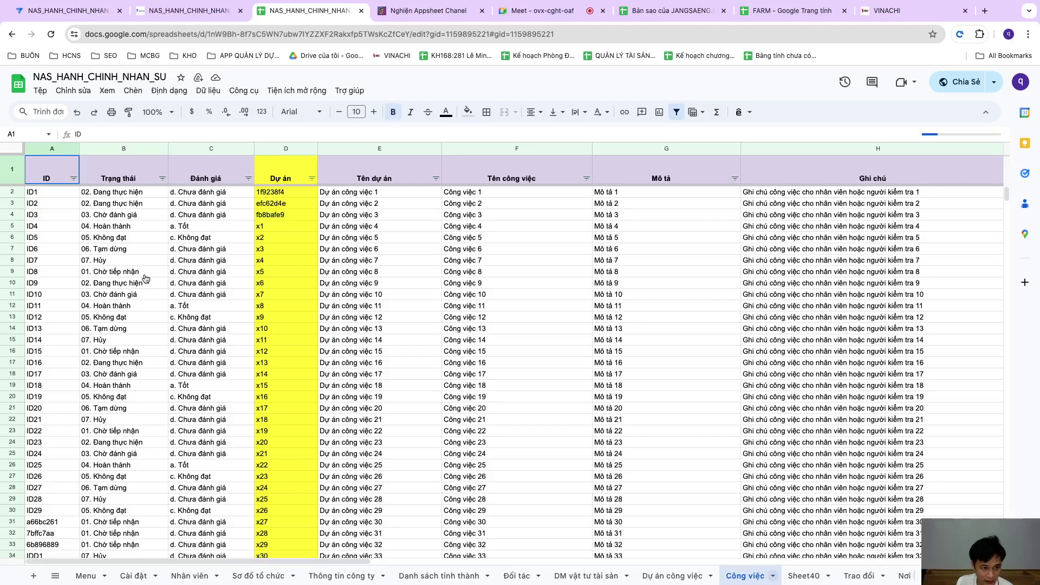
click(119, 180)
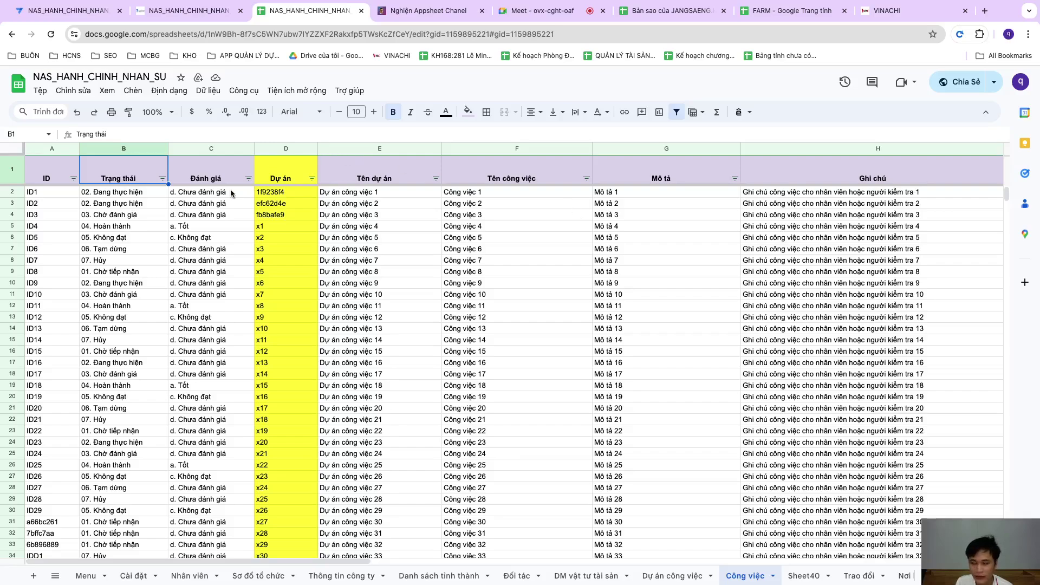
click(200, 147)
click(138, 173)
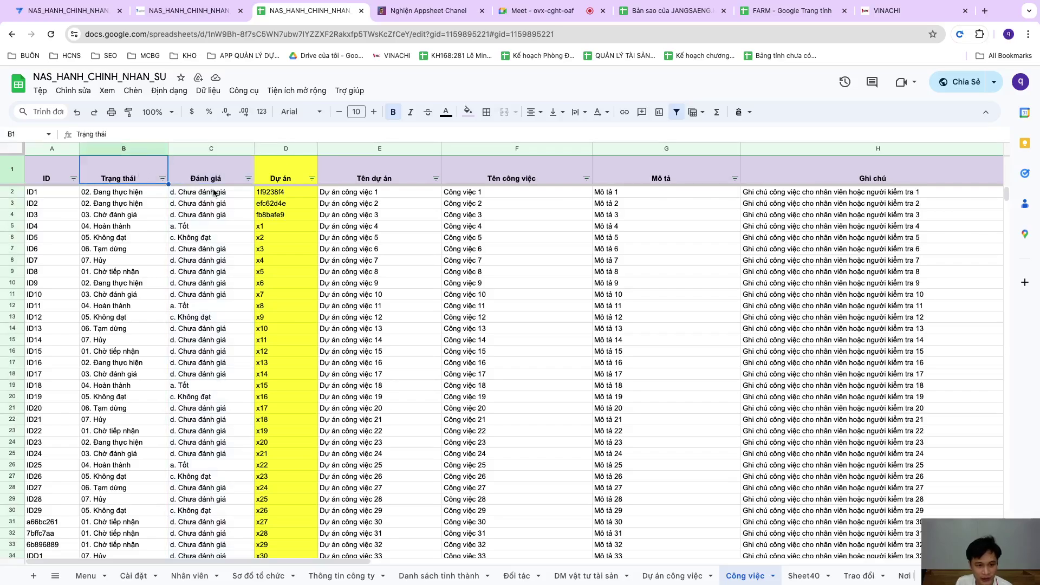
click(203, 170)
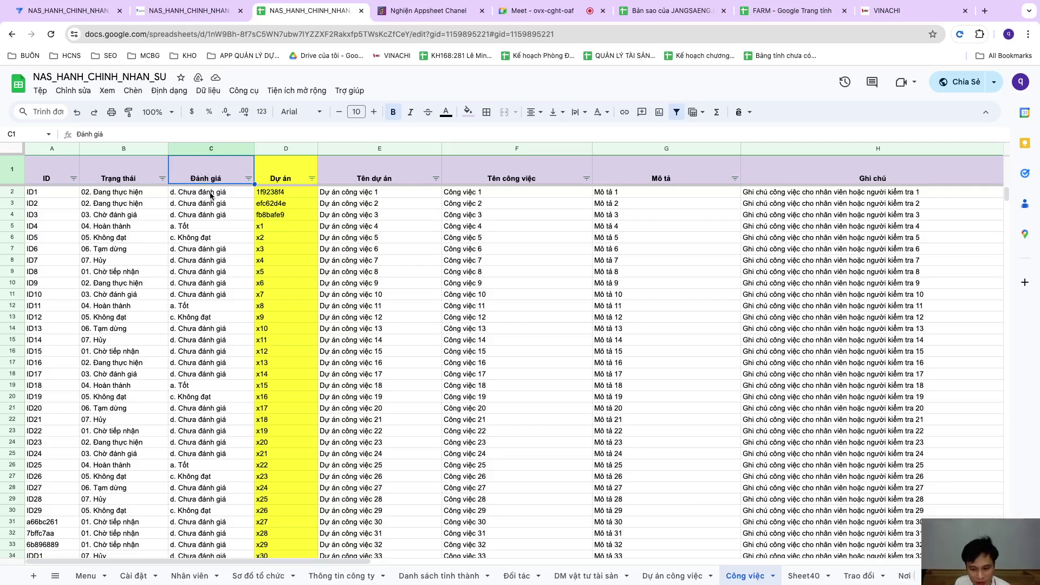
click(672, 11)
click(769, 17)
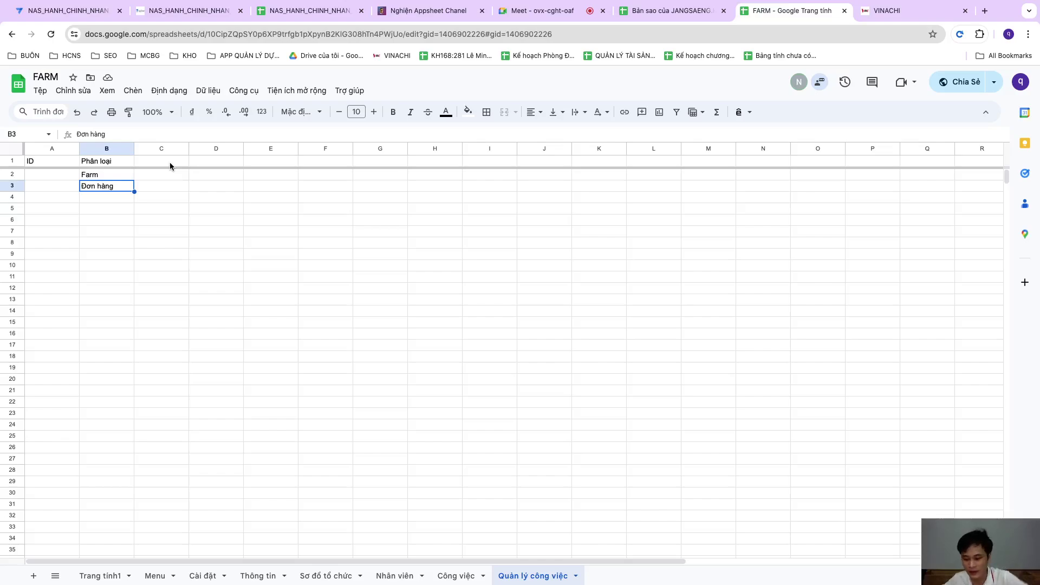
Add headers Kiểm tra in C1 and Đánh giá in D1
click(170, 162)
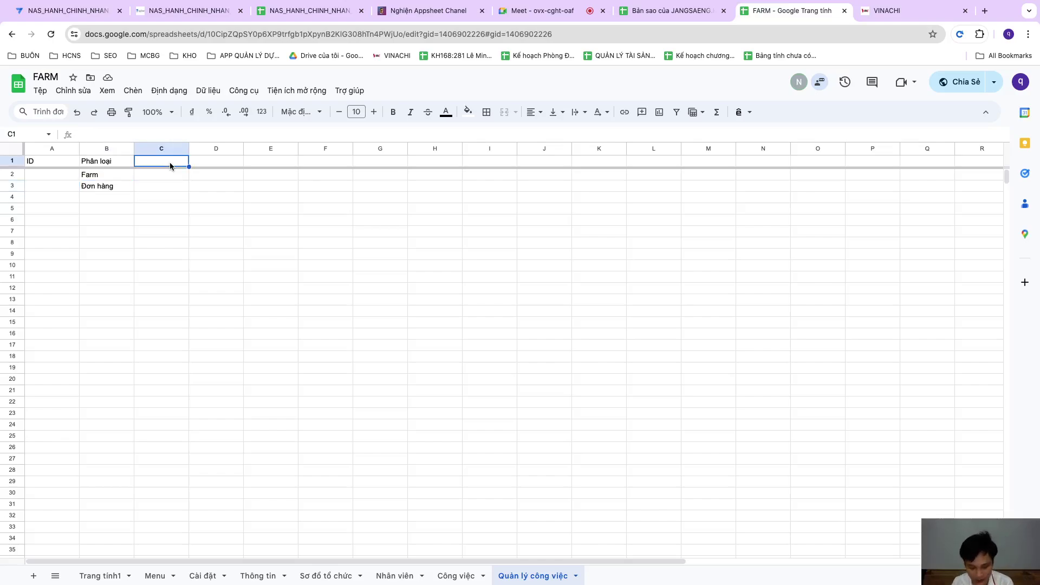
text(Kiểm tra)
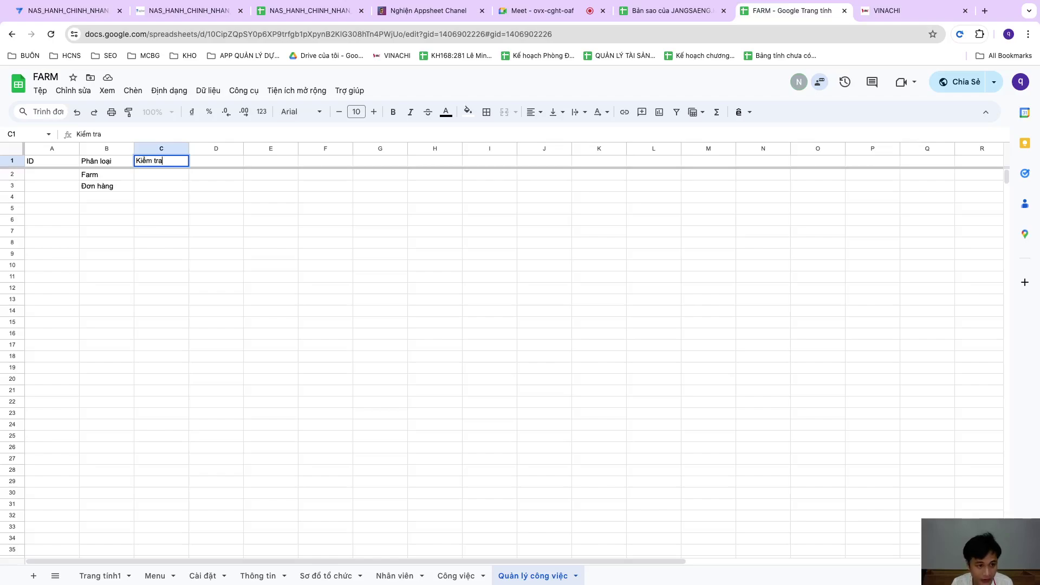
key(Return)
text(D)
key(Escape)
key(Right)
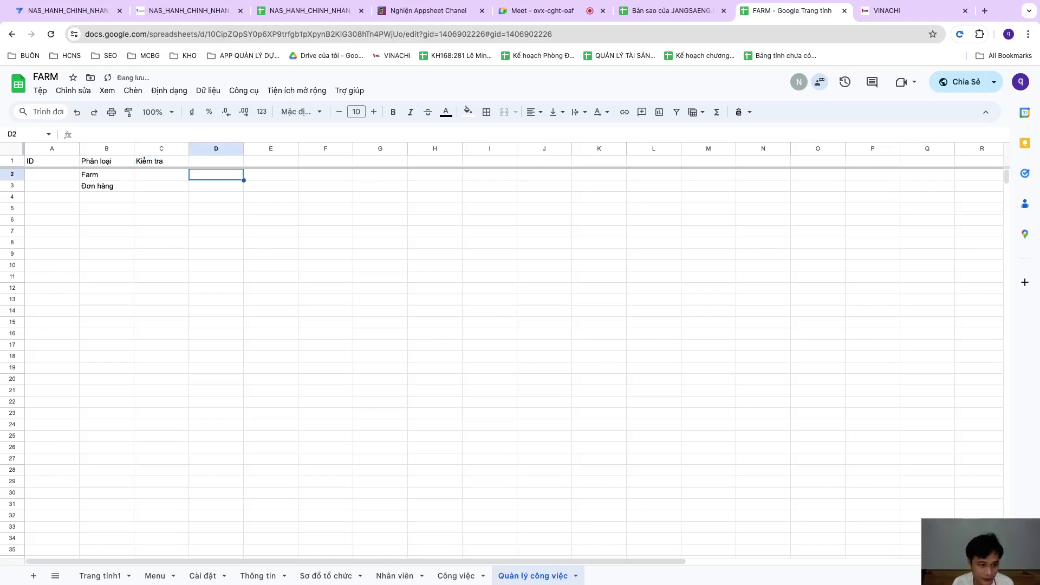
key(Up)
text(Đánh gia)
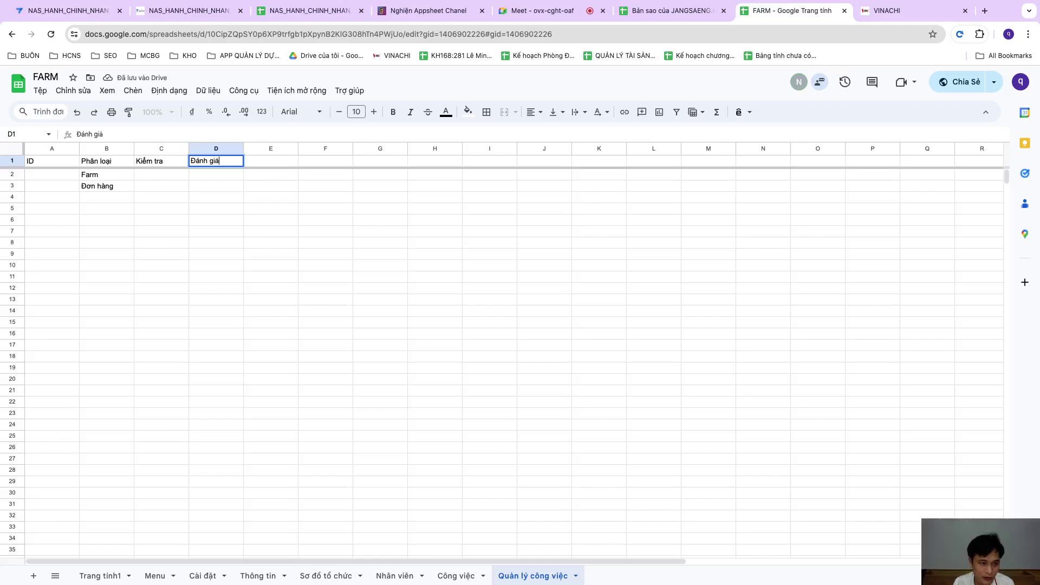
key(Return)
Insert a new column before Kiểm tra with the header Trạng thái
click(159, 149)
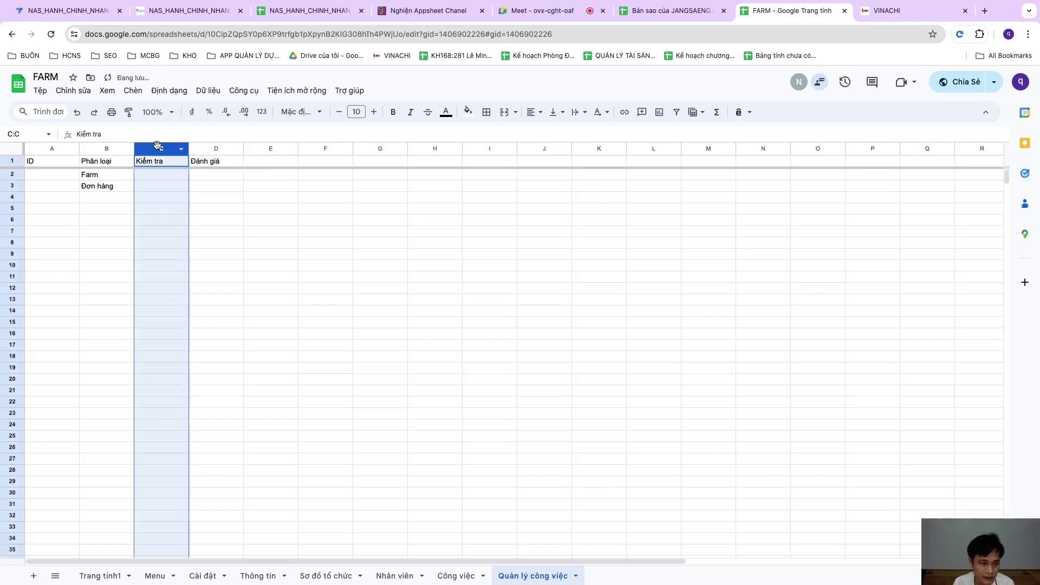
right_click(158, 148)
click(211, 237)
text(Trạ)
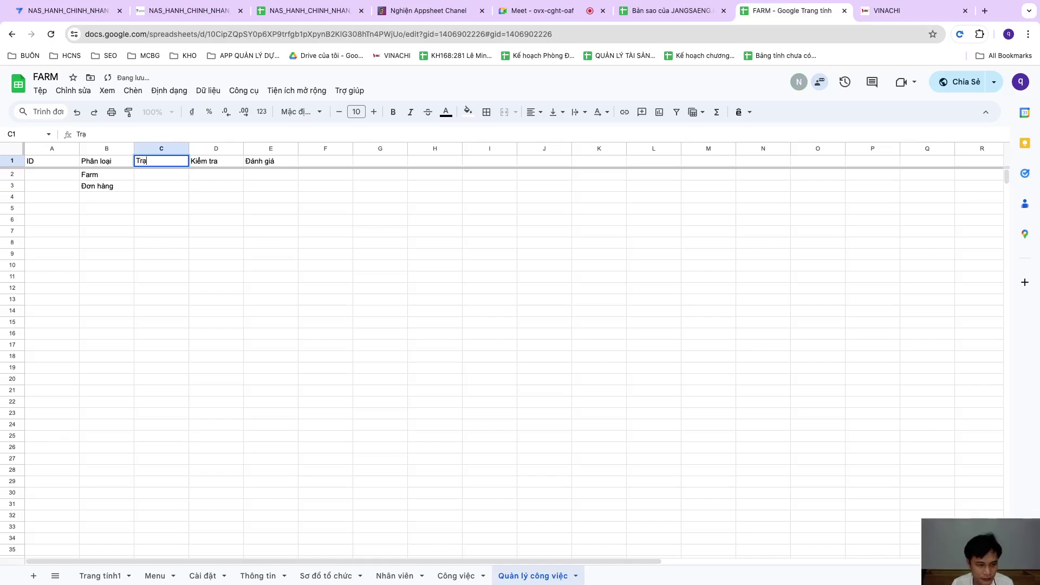
text(ng thái)
key(Return)
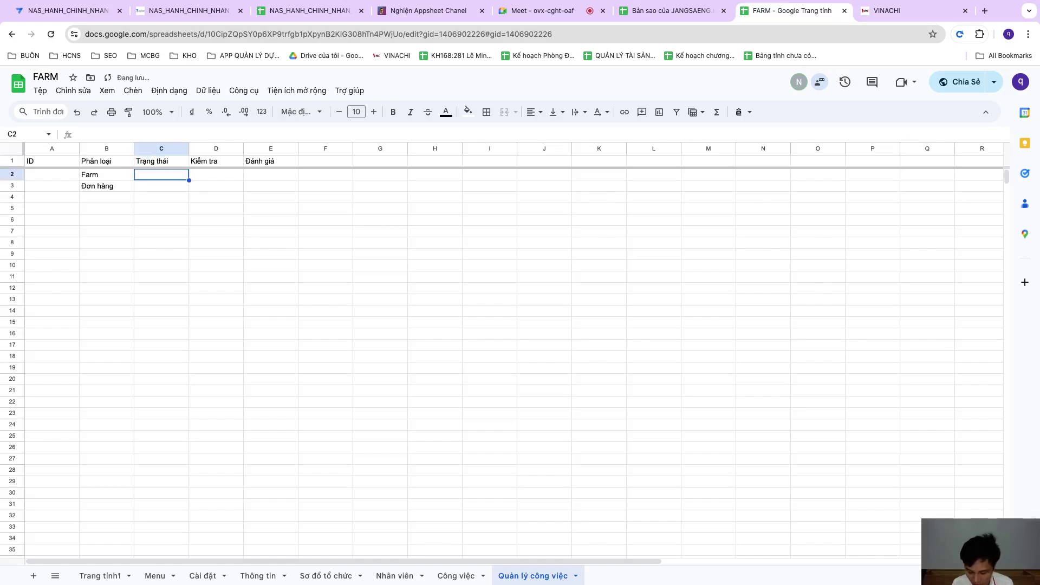
List status values 01. Chưa tiếp nhận, 02., 03. and 04. under Trạng thái, widening the column
text(01.C)
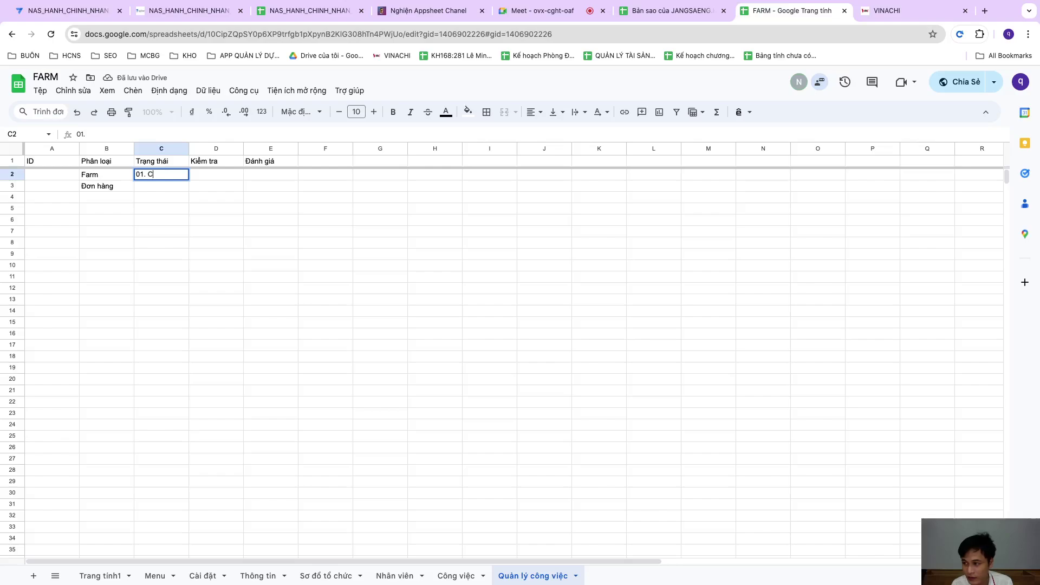
text(hư)
text(s nhận)
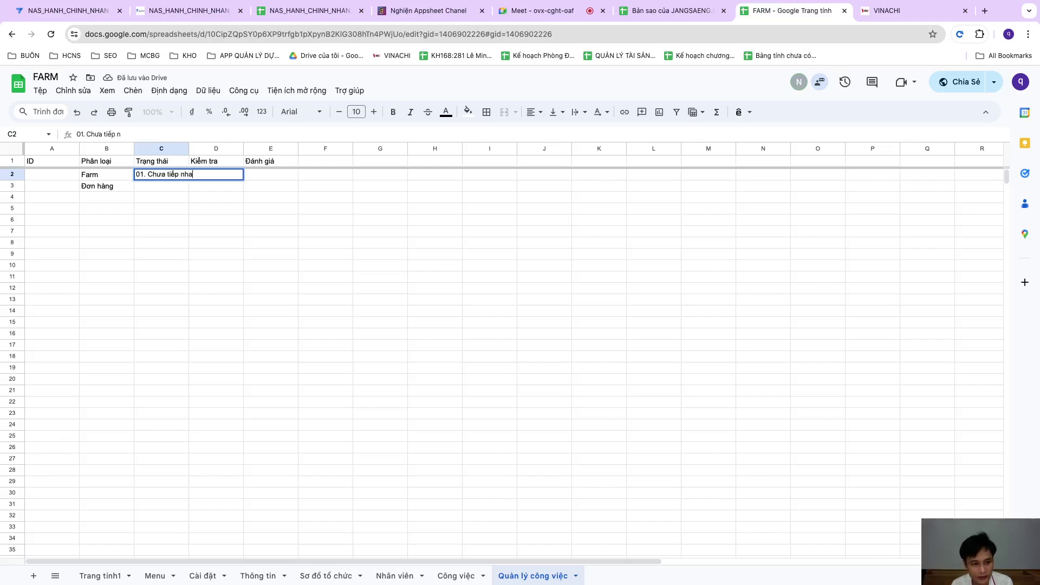
key(Return)
text(02. fdsf)
key(Return)
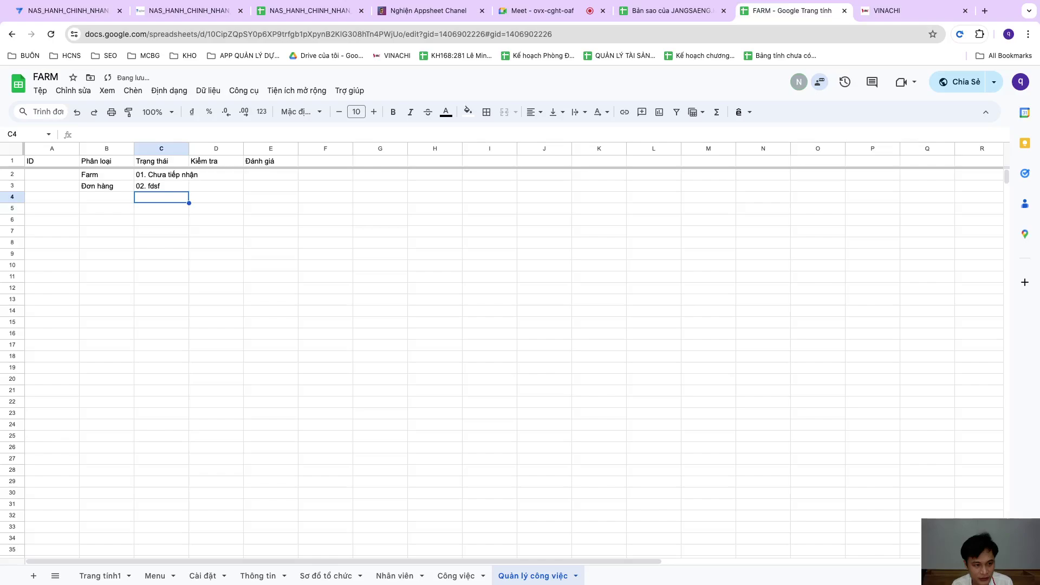
text(03.)
key(Return)
text(04.)
key(Return)
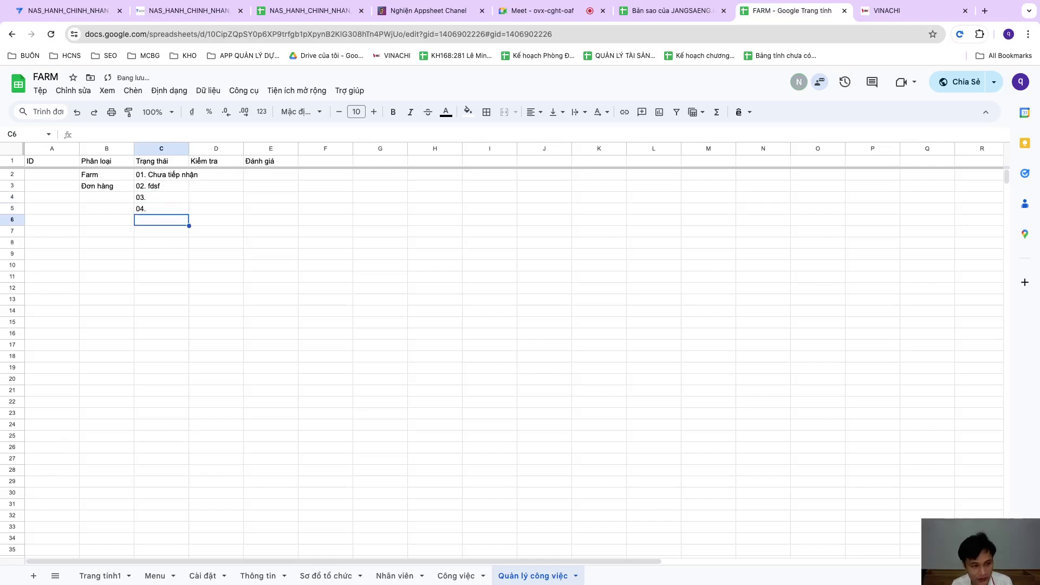
key(Right)
key(Up)
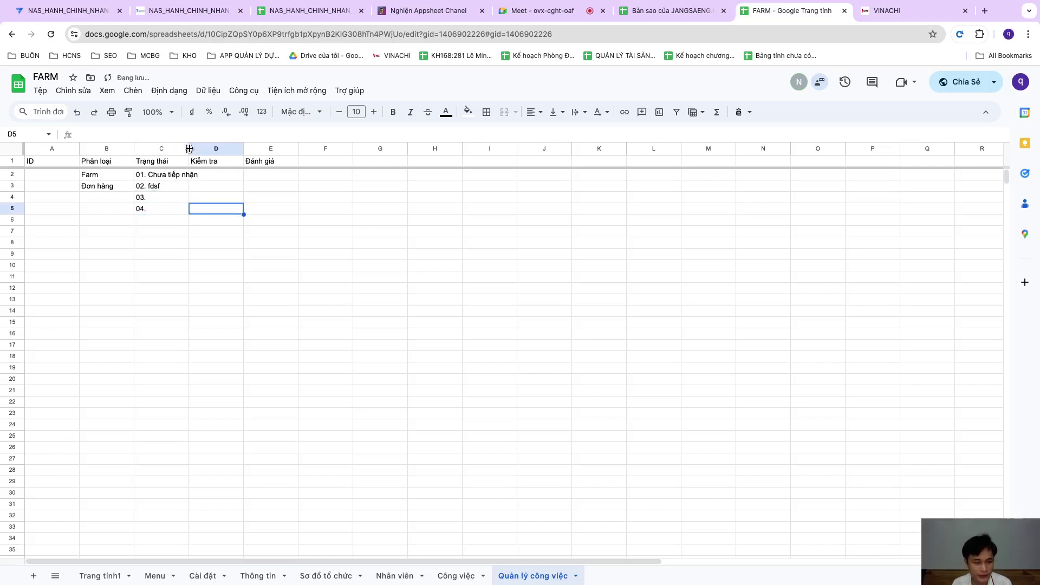
drag(189, 148, 213, 148)
List Chưa kiểm tra and Đã kiểm tra under Kiểm tra
click(216, 175)
text(Chuwa k)
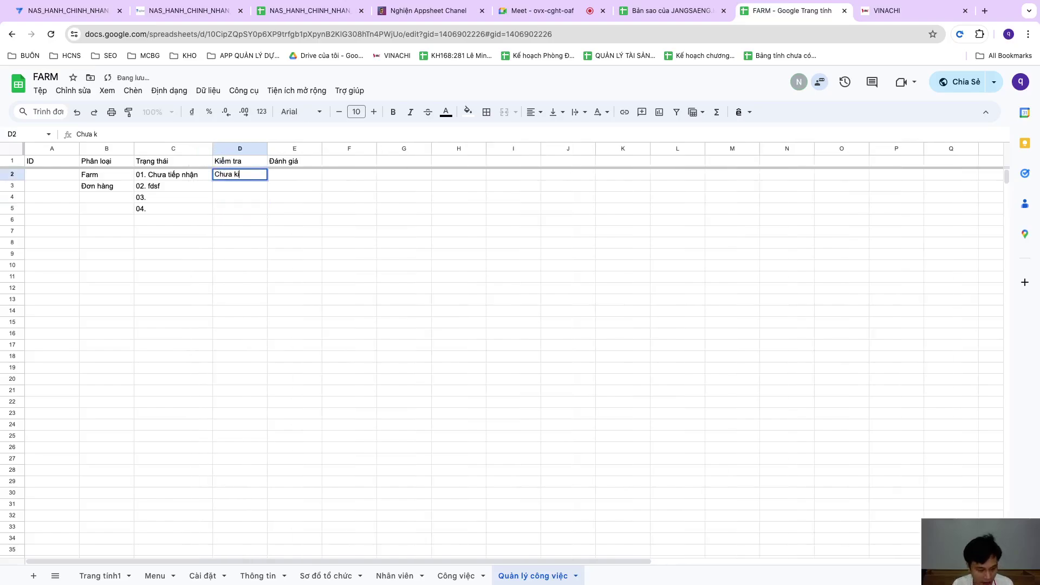
text(a)
key(Return)
text(Đã kiể)
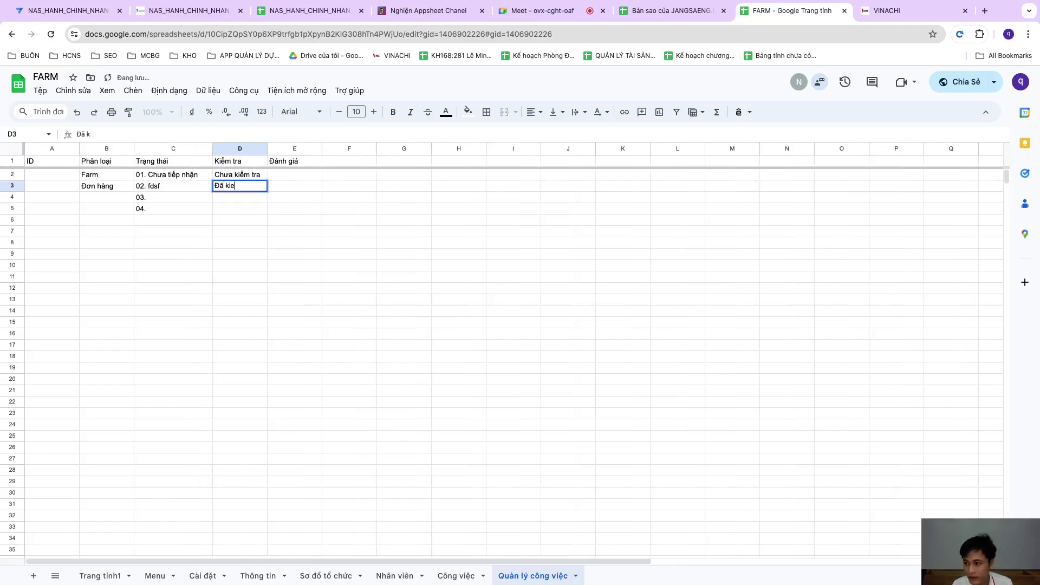
text(m tra)
key(Tab)
key(Up)
List -, Không đạt and Đạt under Đánh giá
text(Đ)
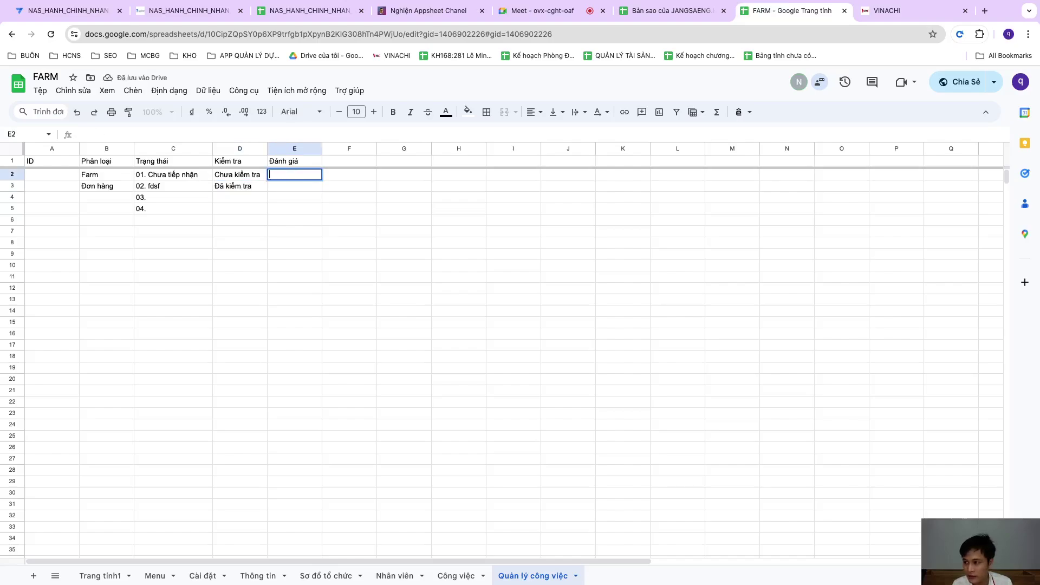
text(-)
key(Return)
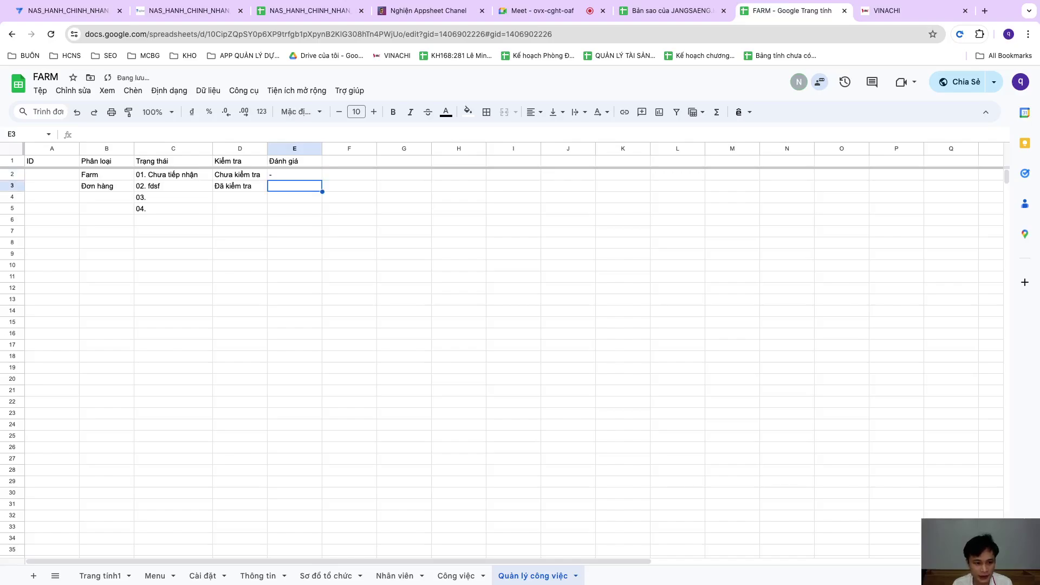
text(Ch)
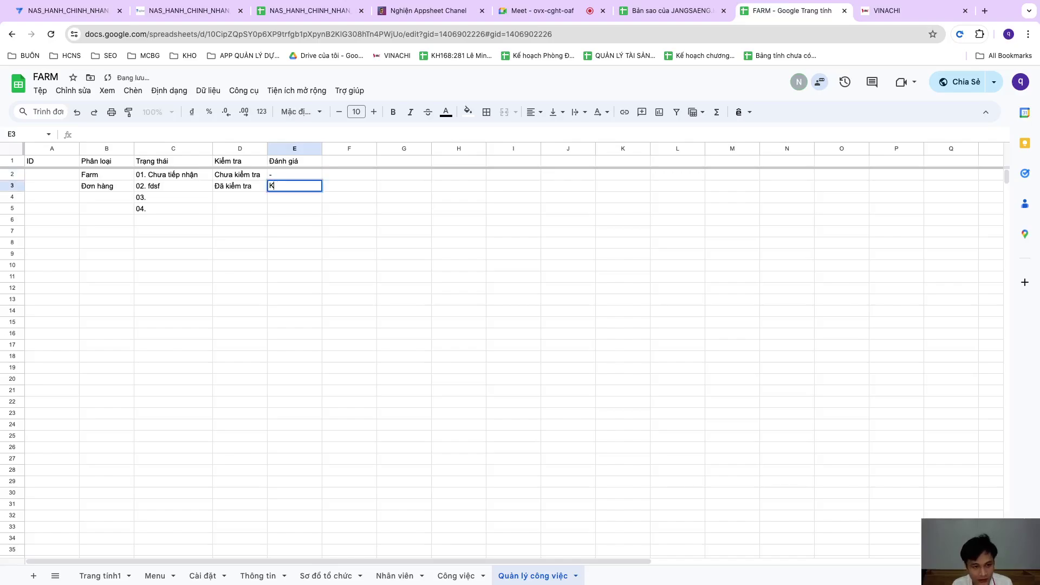
text(hông đ)
text(ạt)
key(Return)
text(Đạt)
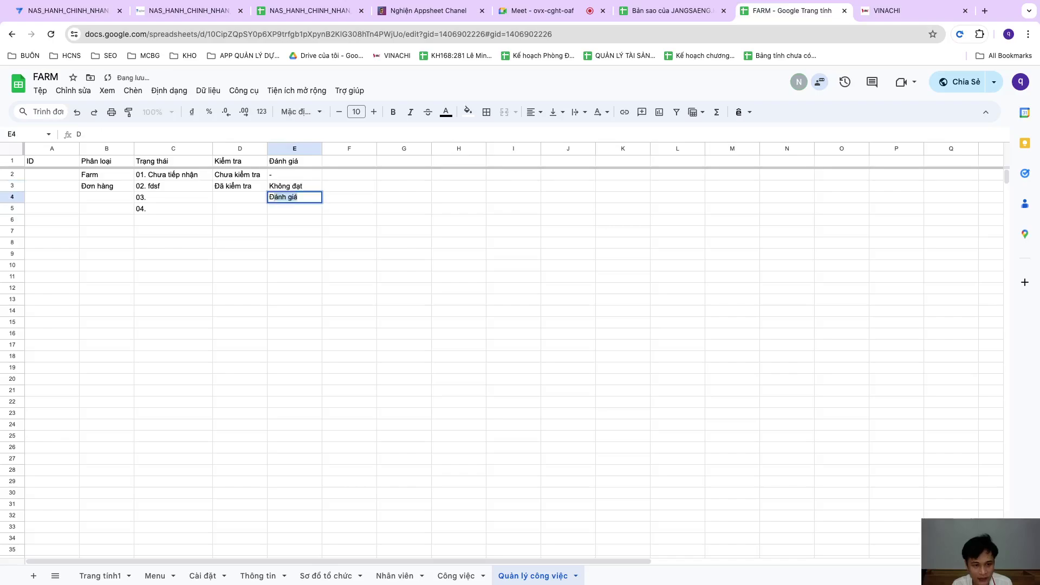
key(Return)
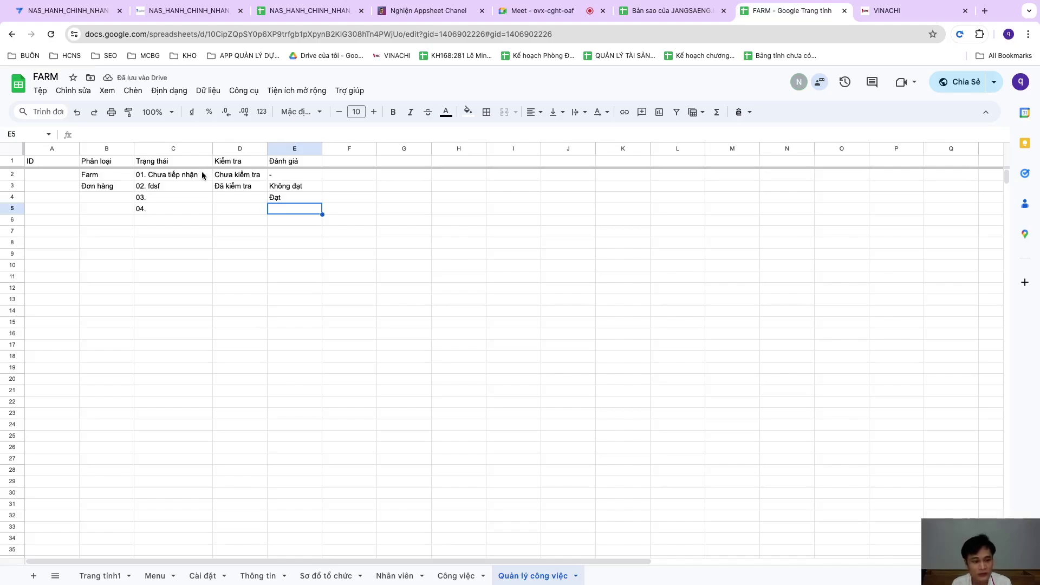
Copy the Tên công việc to Năm tháng headers from NAS_HANH_CHINH_NHAN_SU and select F1 in FARM
click(310, 12)
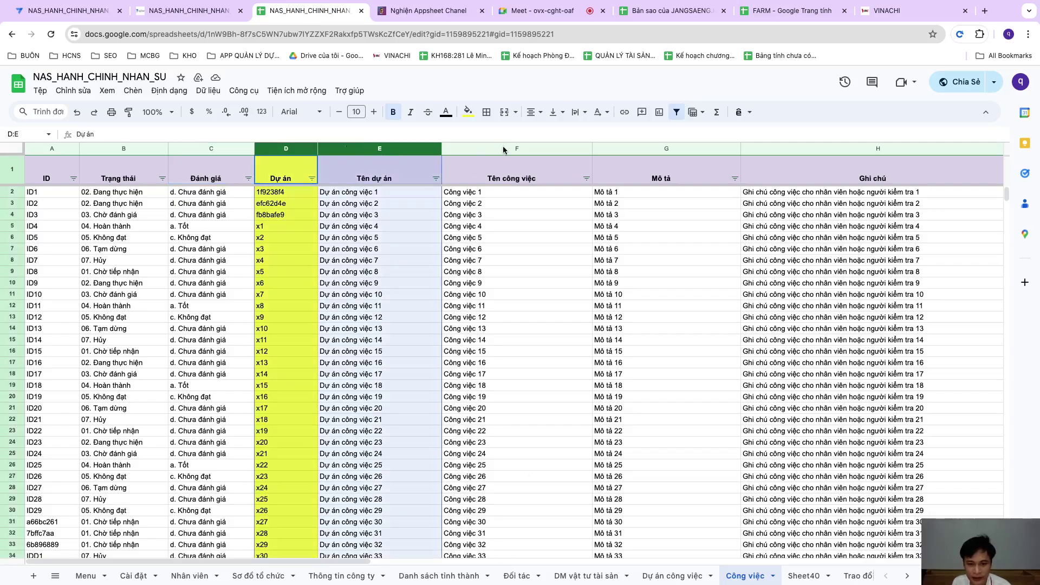
drag(507, 149, 1038, 176)
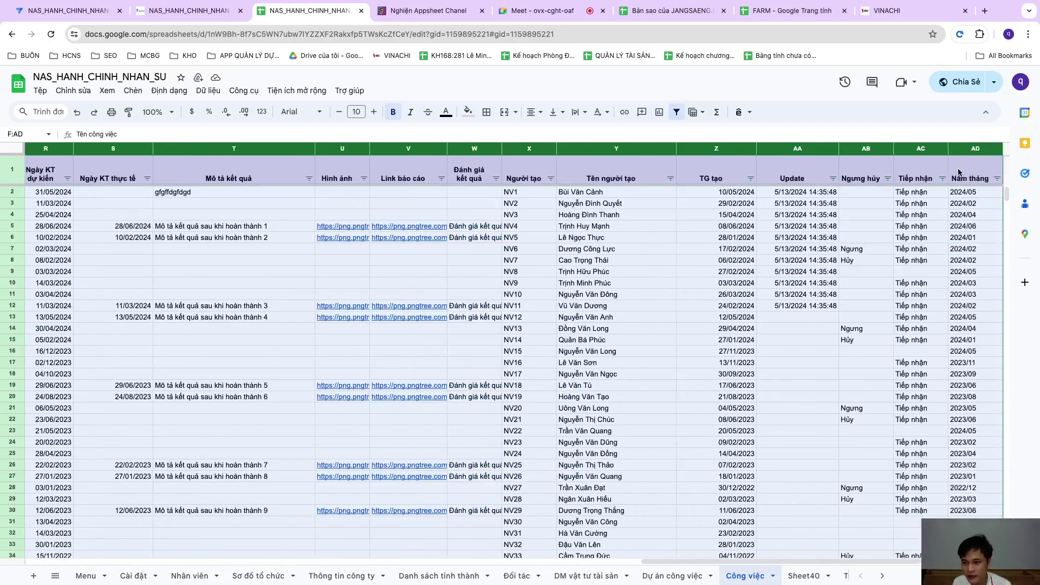
mouse_move(969, 172)
mouse_down()
mouse_move(1, 202)
mouse_move(282, 199)
mouse_up()
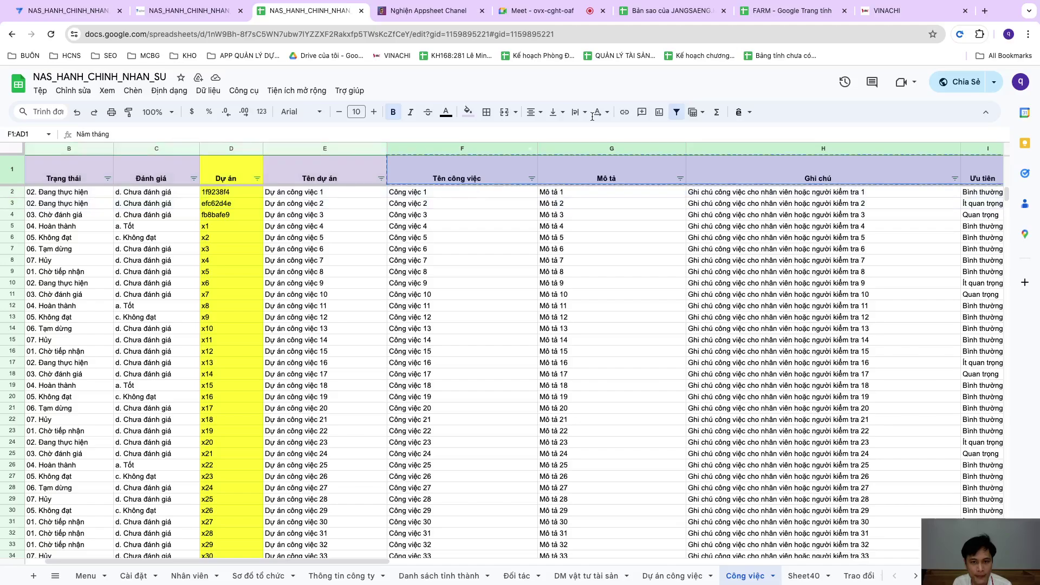
click(792, 11)
click(333, 161)
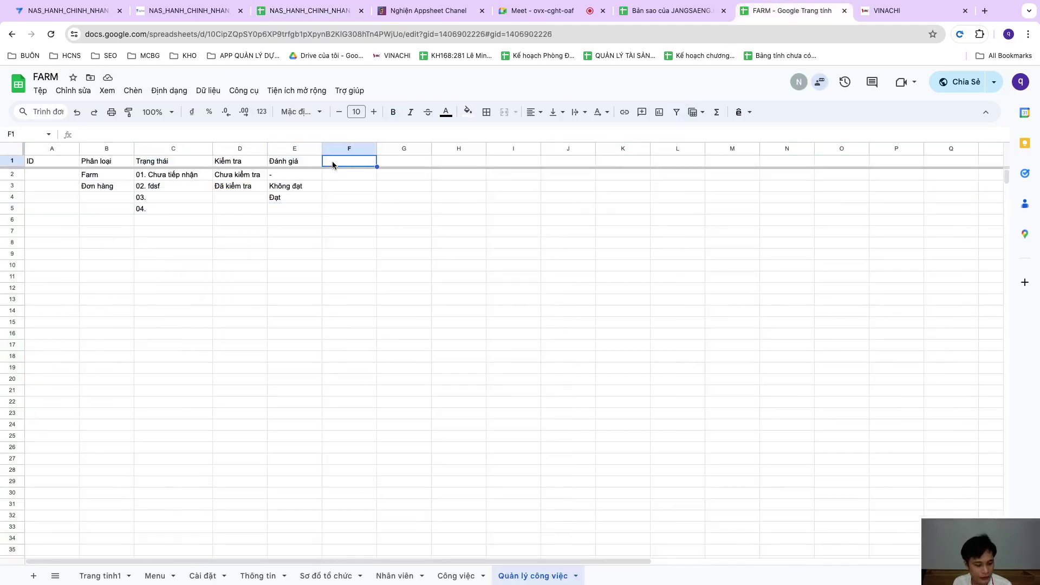
Paste the task headers into F1 and insert 12 empty columns after Năm tháng
text(Tên công việc	Mô tả	Ghi chú	Ưu tiên	Trách nhiệm chính	Tên trách nhiệm chính	Phòng	Bộ phận	Tên phòng	Tên bộ phận	Người hỗ trợ	Ngày BĐ dự kiến	Ngày KT dự kiến	Ngày KT thực tế	Mô tả kết quả	Hình ảnh	Link báo cáo	Đánh giá kết quả	Người tạo	Tên người tạo	TG tạo	Update	Ngưng hủy	Tiếp nhận	Năm tháng)
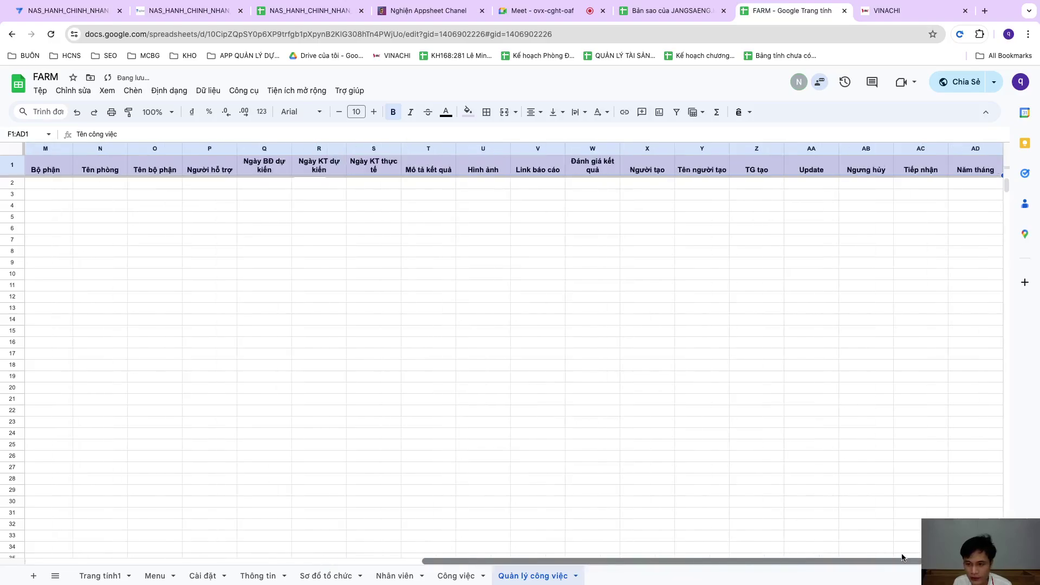
drag(472, 561, 867, 561)
click(918, 242)
drag(975, 149, 374, 149)
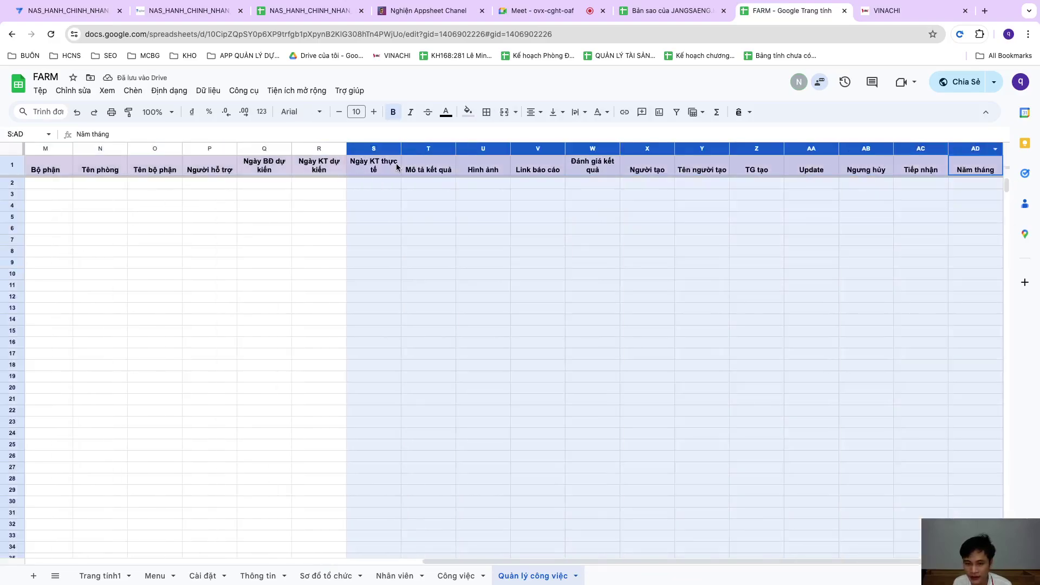
right_click(536, 163)
click(577, 266)
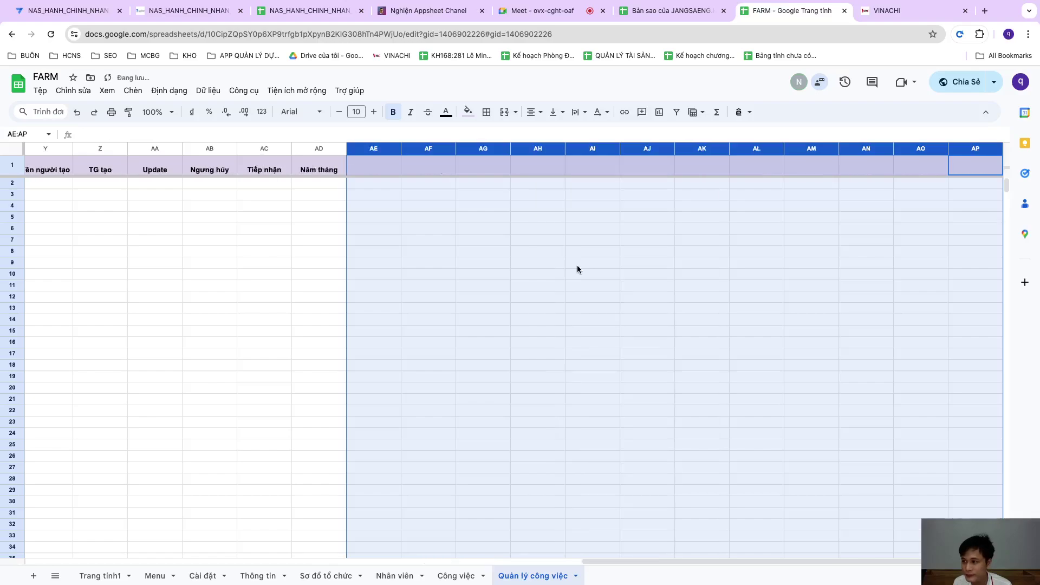
click(702, 273)
click(342, 171)
Add headers TG check in, Ảnh 1, Ảnh 2 and Ảnh 3 starting at AE1
click(362, 173)
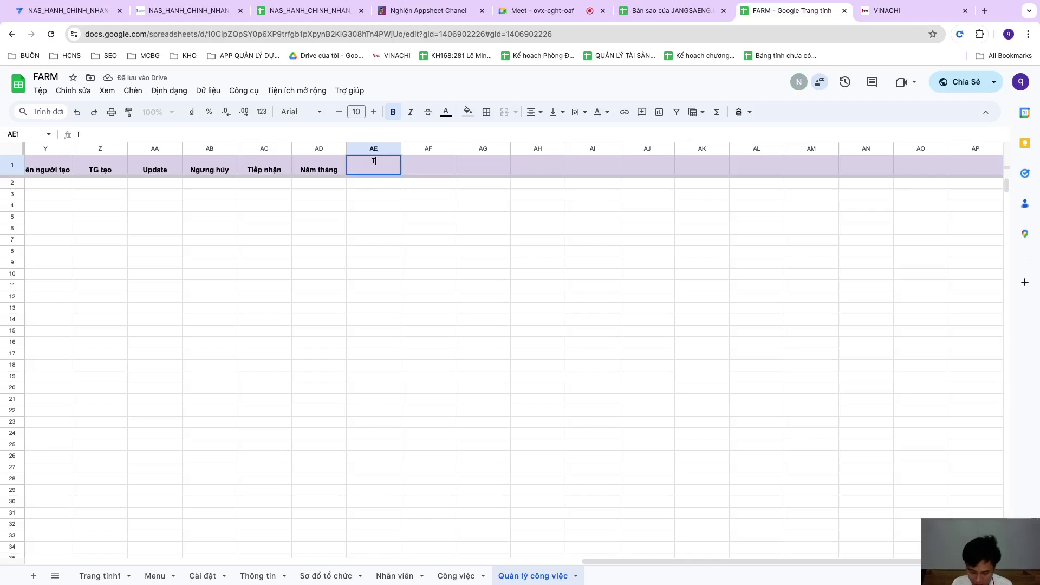
text(TG check in)
key(Tab)
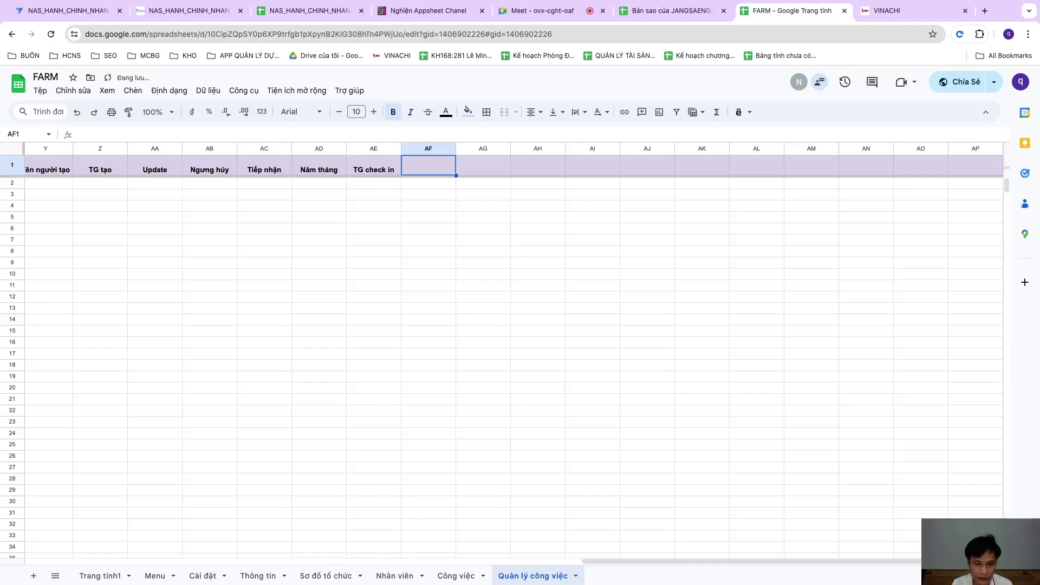
text(Hình)
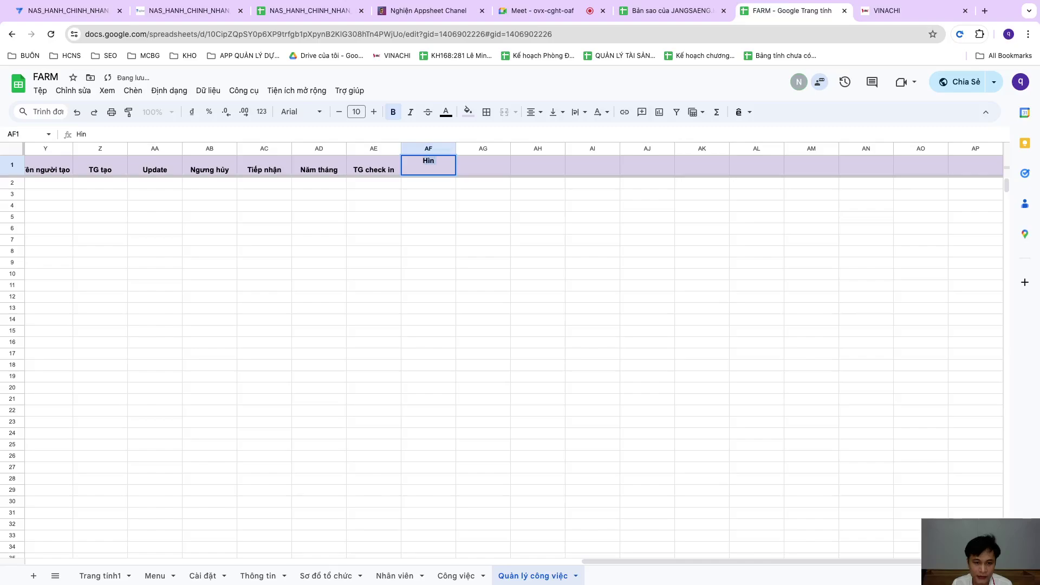
key(BackSpace)
key(BackSpace)
key(BackSpace)
text(Ảnh 1)
key(Tab)
text(Ản)
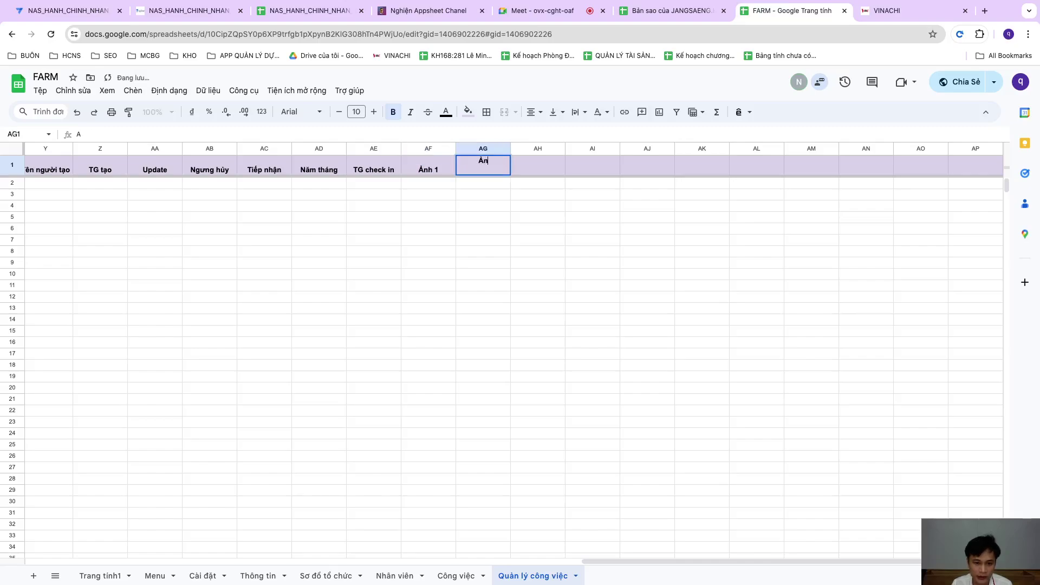
text(h 2)
key(Tab)
text(Anh)
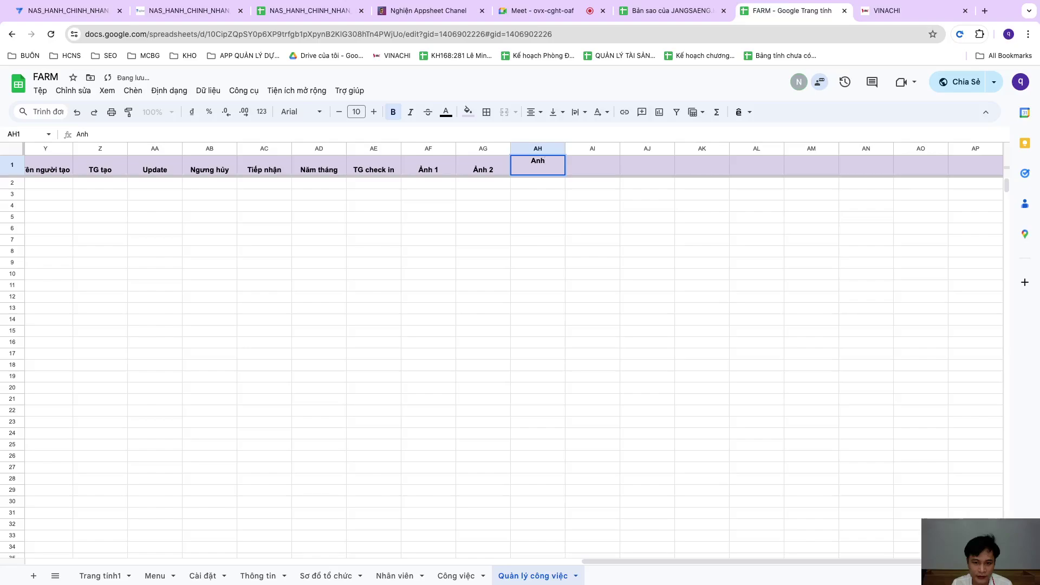
text(3)
key(Tab)
Move the TG check in column after Ảnh 3 and delete the leftover empty column
click(373, 149)
key(ctrl+x)
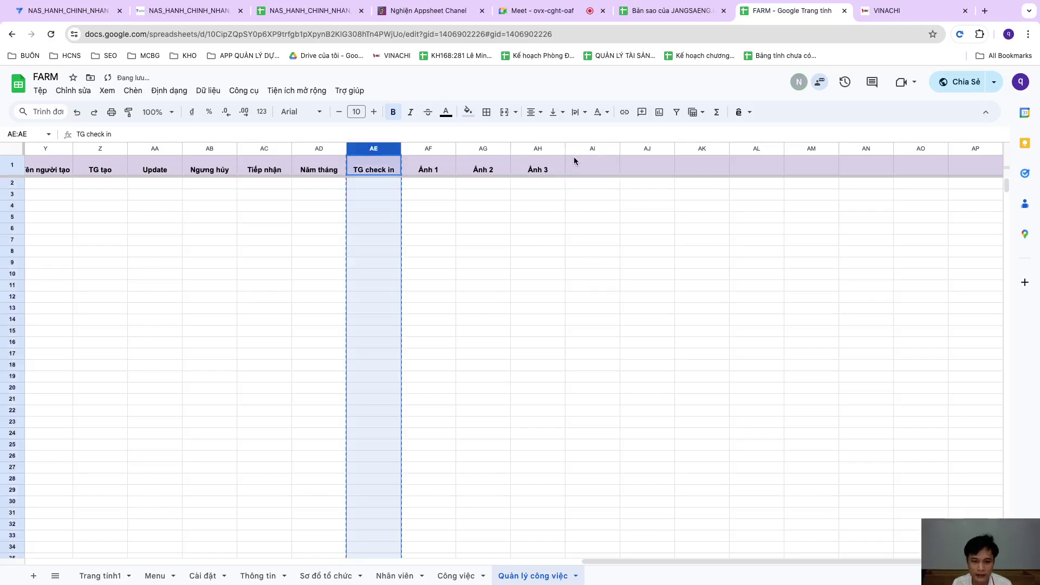
click(588, 148)
key(ctrl+v)
right_click(375, 149)
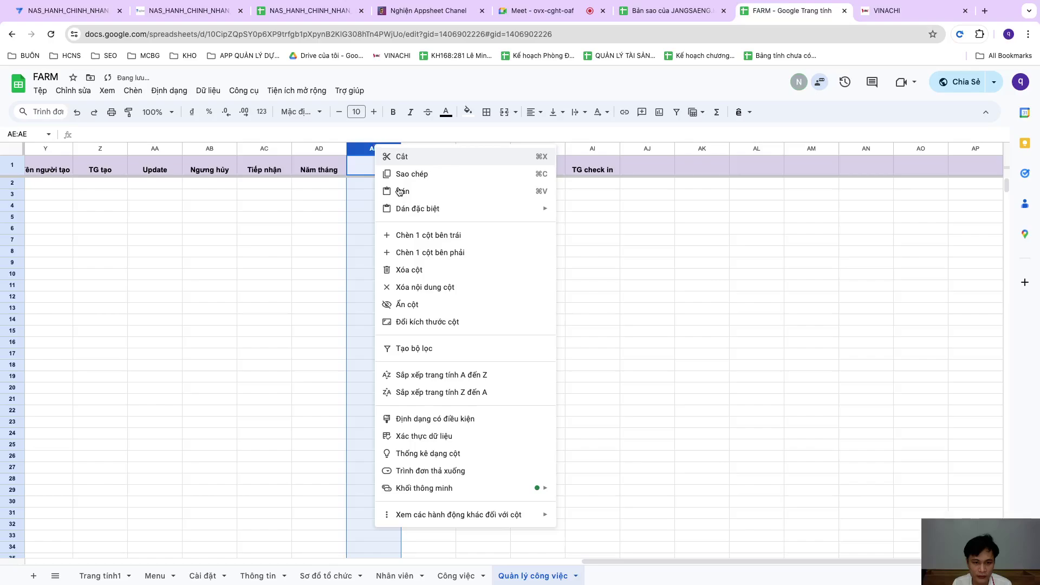
click(425, 267)
Add the header Người chekc in after TG check in
click(633, 166)
text(Ng)
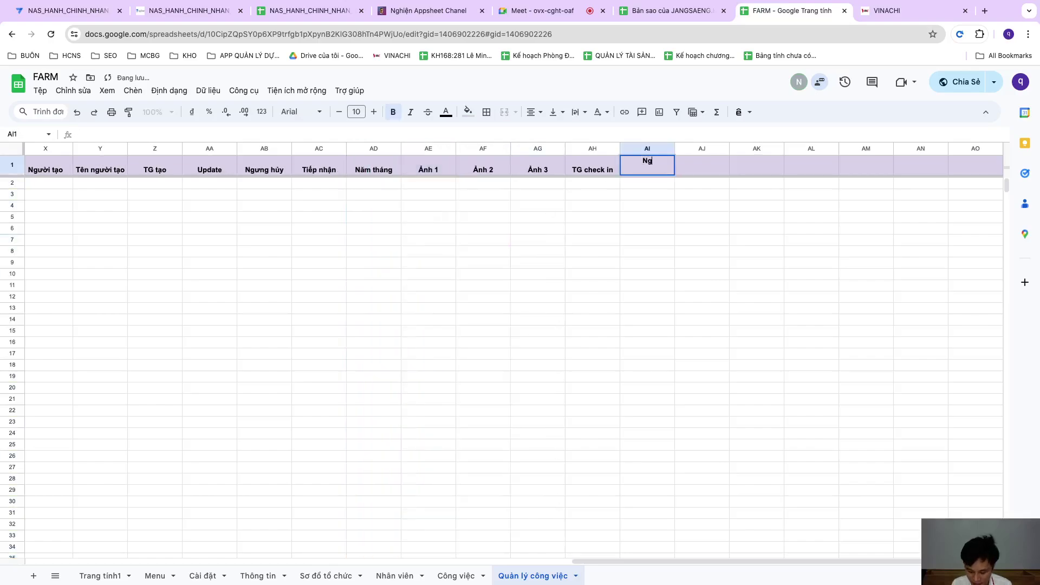
text(ười chekc in)
key(Tab)
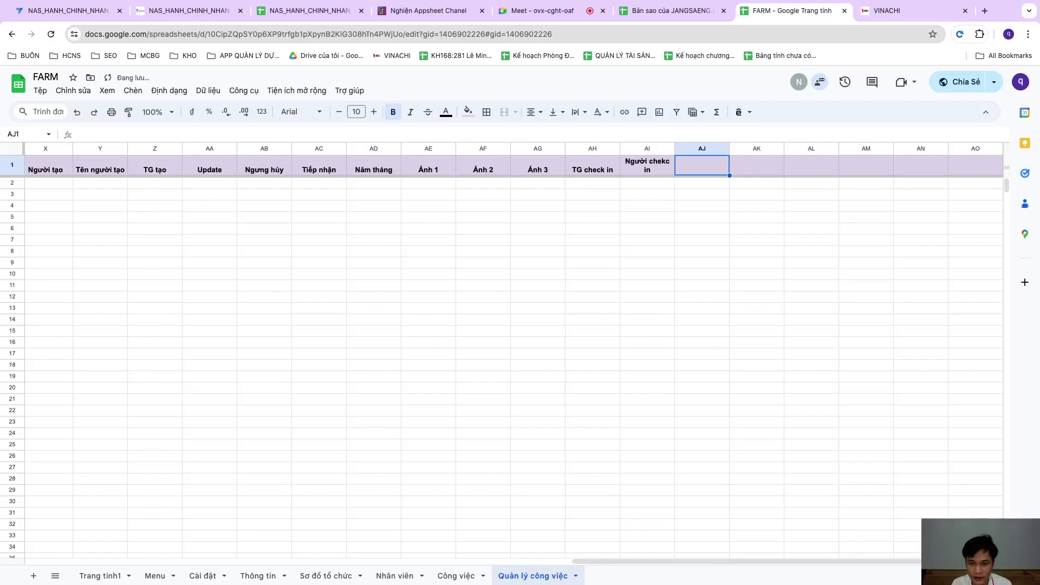
text(No)
key(Escape)
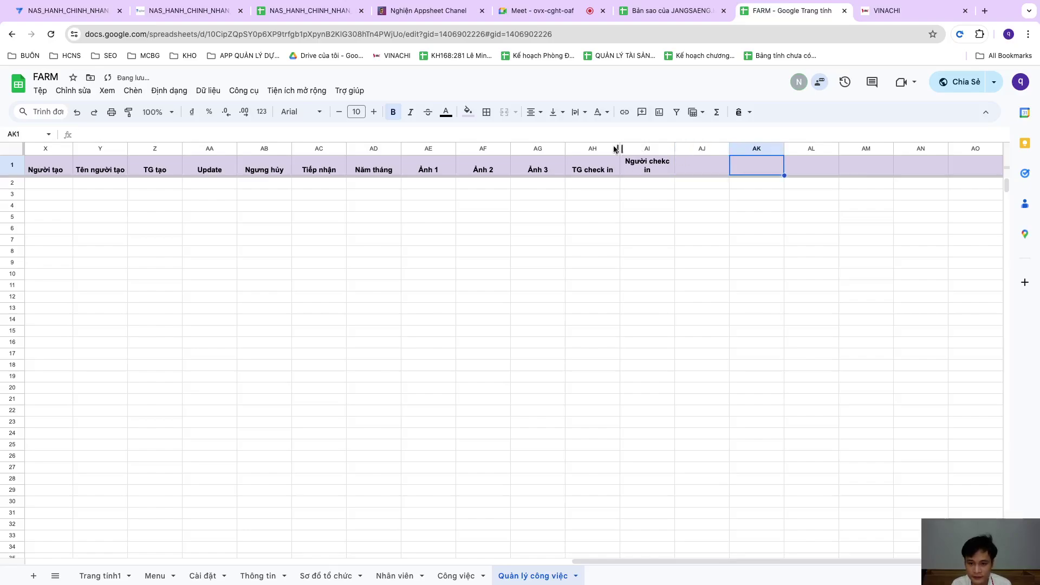
Insert a Nơi check in column before TG check in
click(592, 148)
right_click(593, 149)
click(596, 241)
click(591, 164)
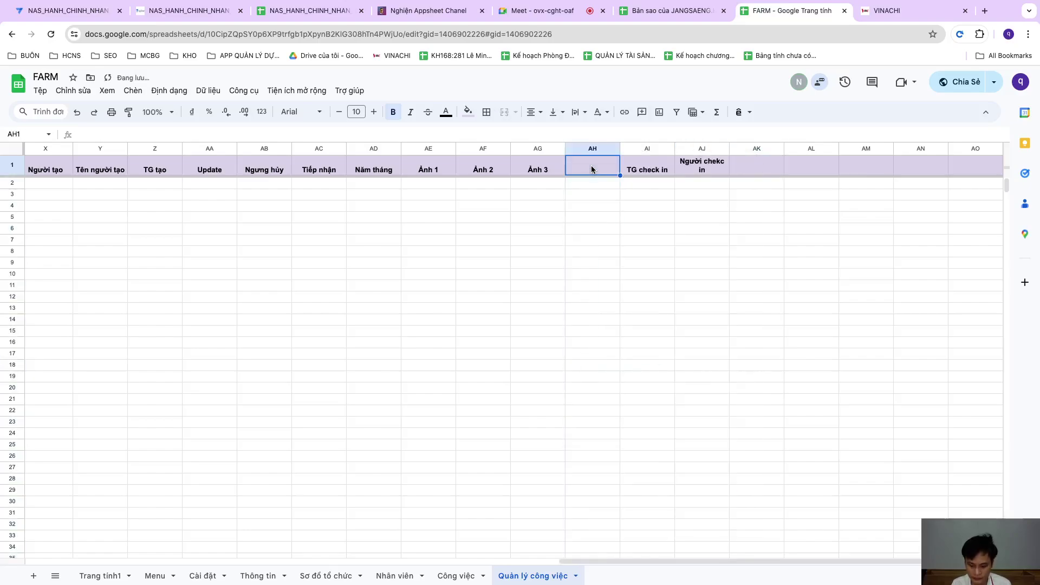
text(Nơi check in)
key(Tab)
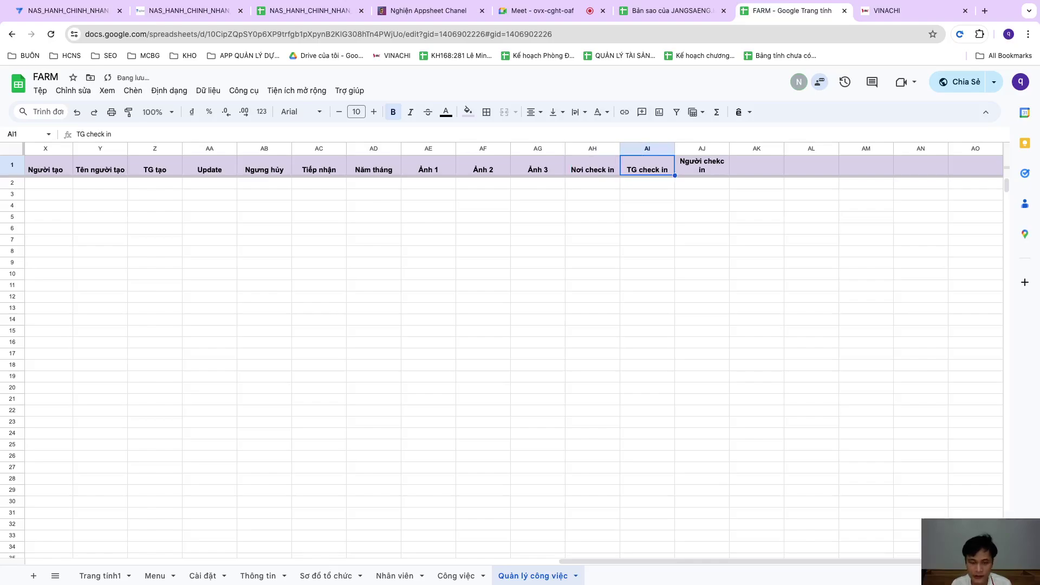
drag(428, 185, 524, 185)
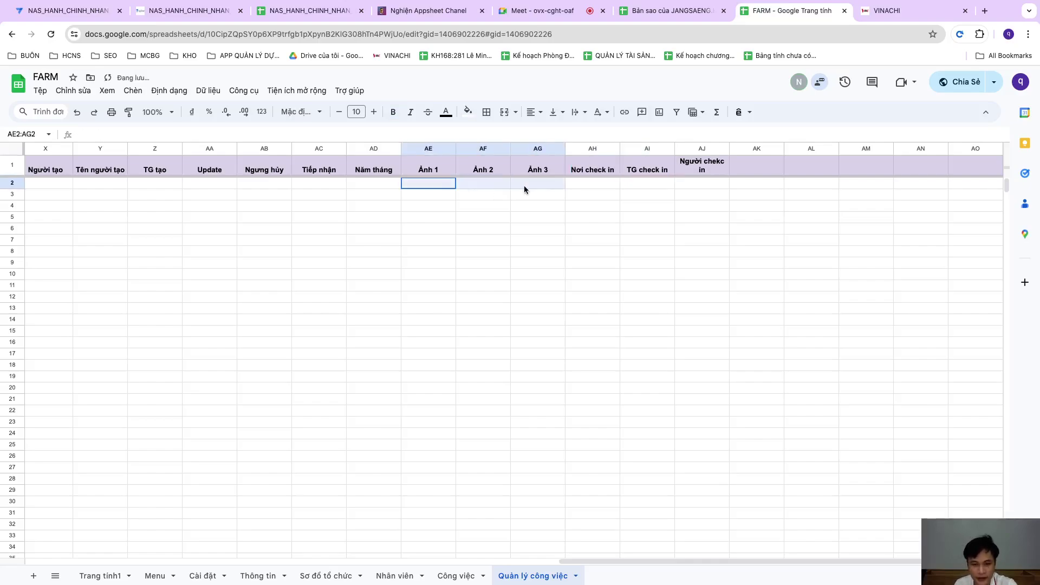
click(190, 11)
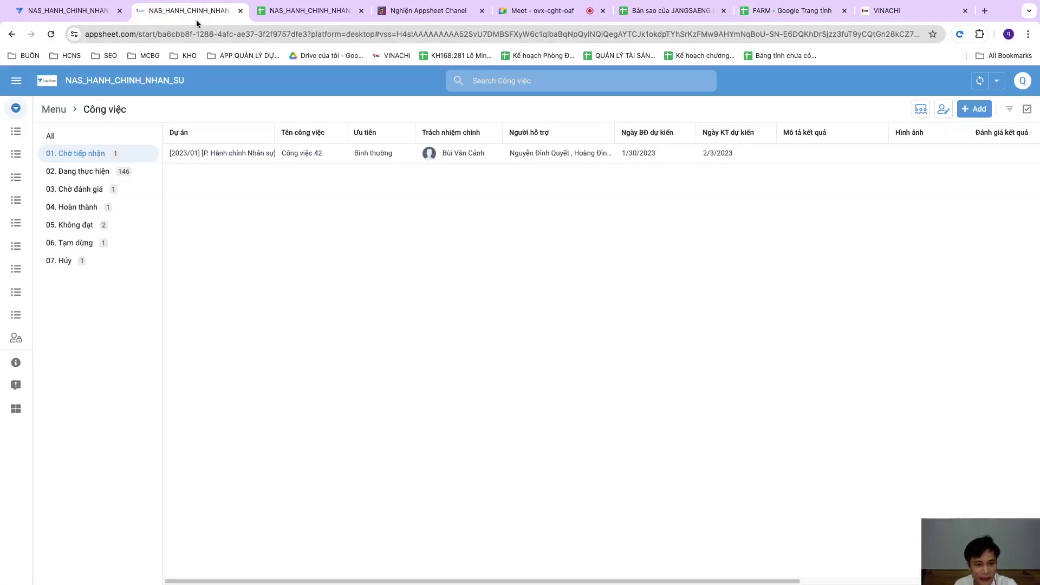
click(328, 155)
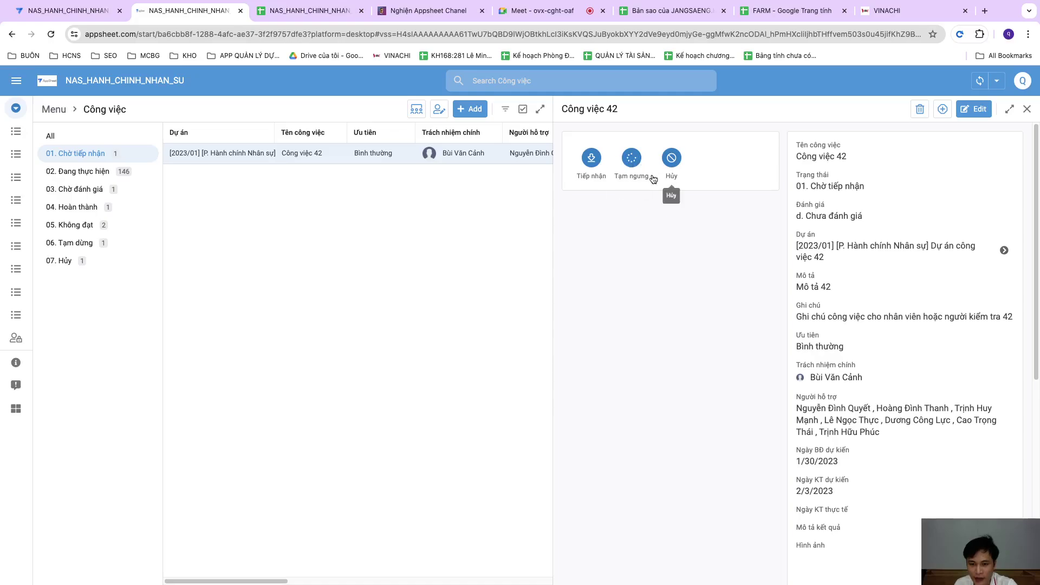
click(99, 173)
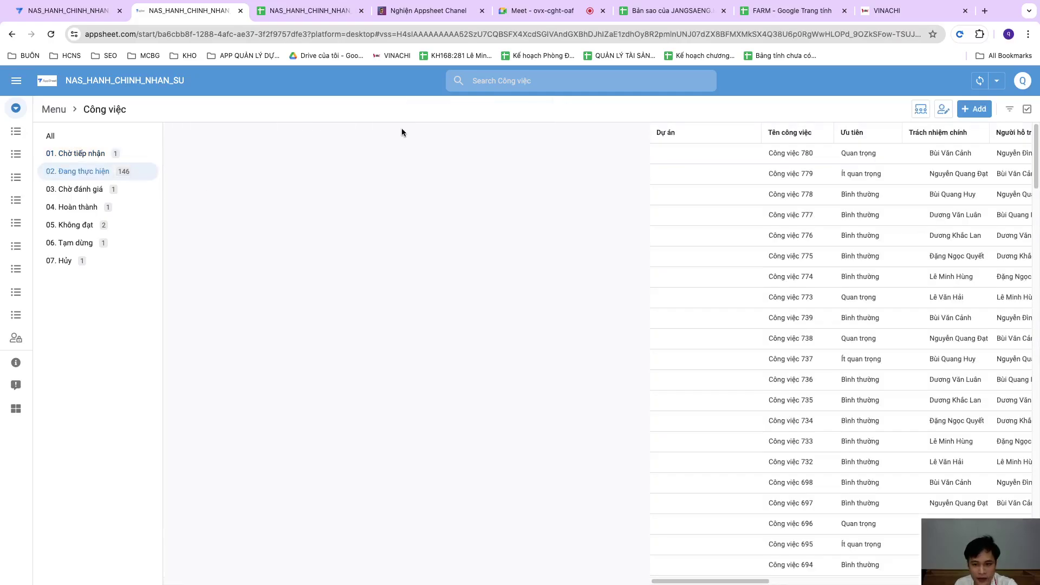
click(572, 153)
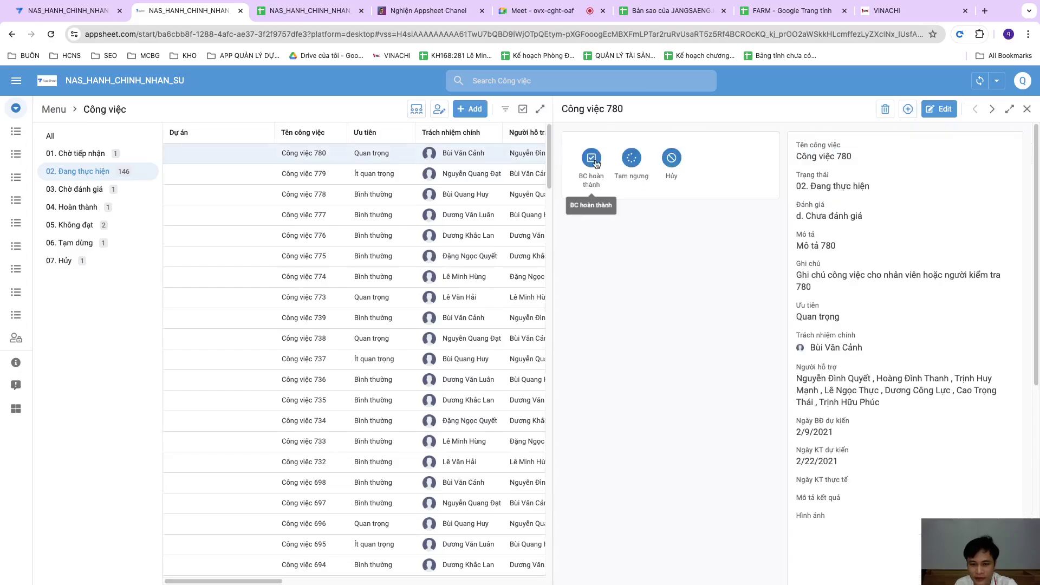
click(587, 173)
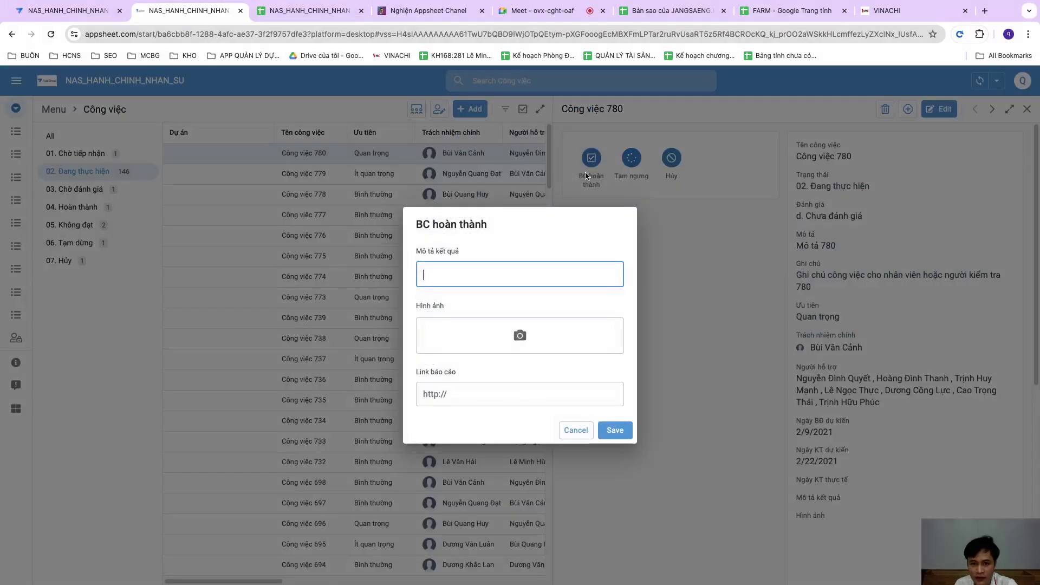
click(576, 430)
click(768, 13)
Label AD2 'Type' and set image as the type for AE2 through AG2
click(428, 186)
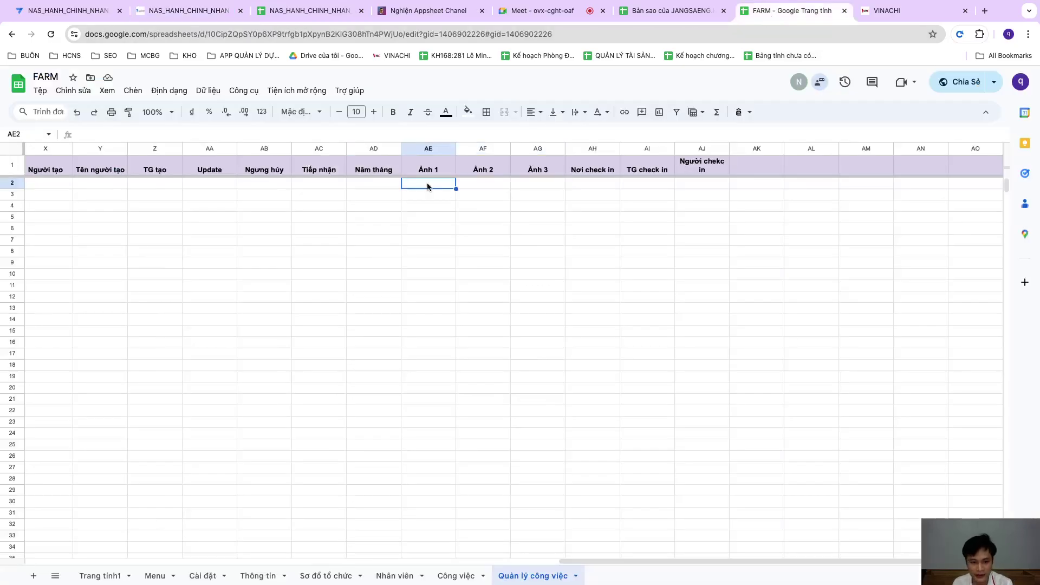
key(Left)
text(Ty)
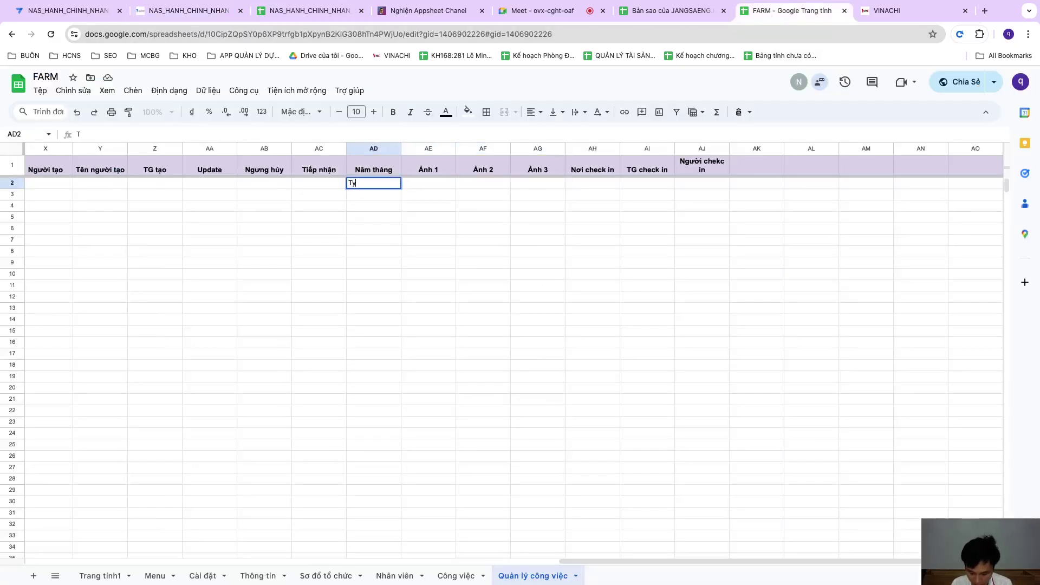
key(Tab)
text(image)
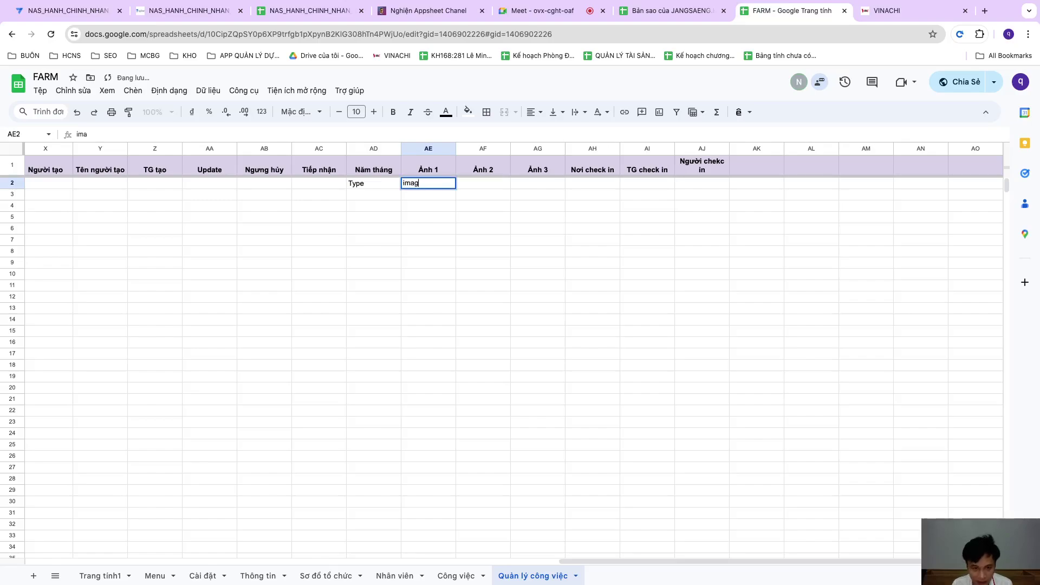
key(Tab)
click(441, 183)
key(ctrl+c)
drag(477, 183, 544, 184)
key(ctrl+v)
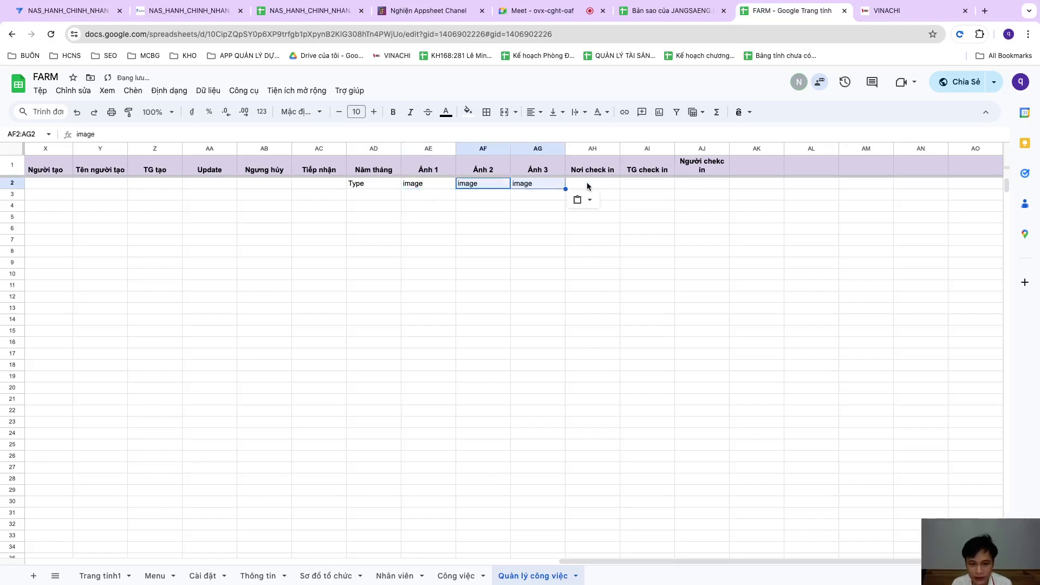
Set the check-in types to Latlong, Datetime and Enum REF Nhân viên in row 2
click(597, 182)
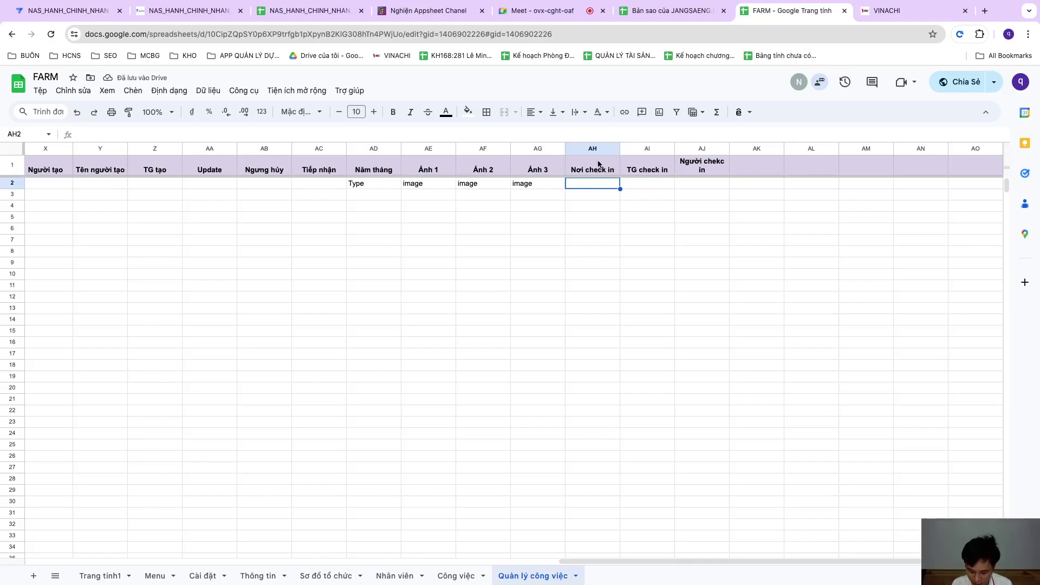
text(Latlong)
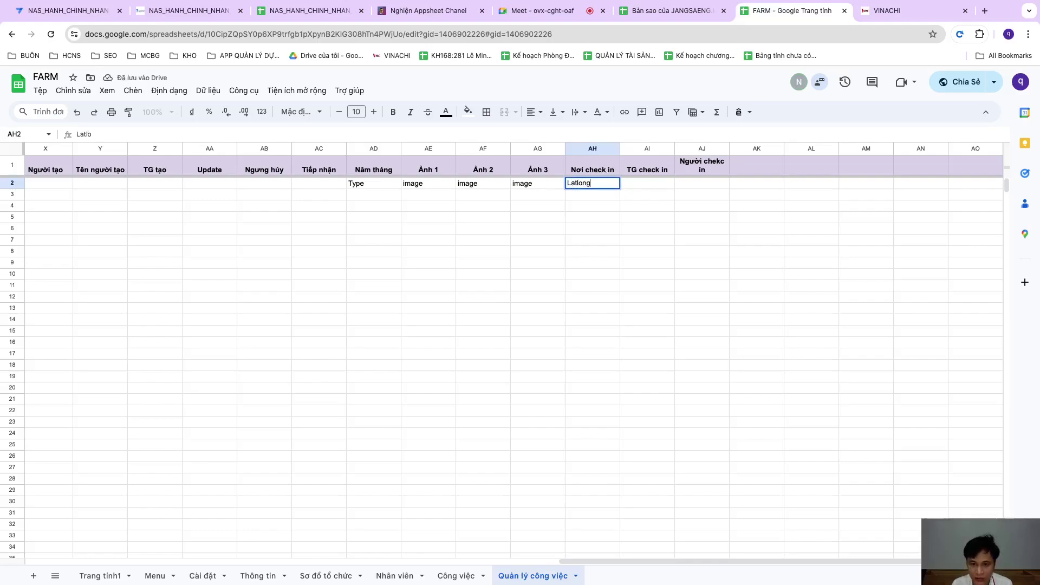
key(Tab)
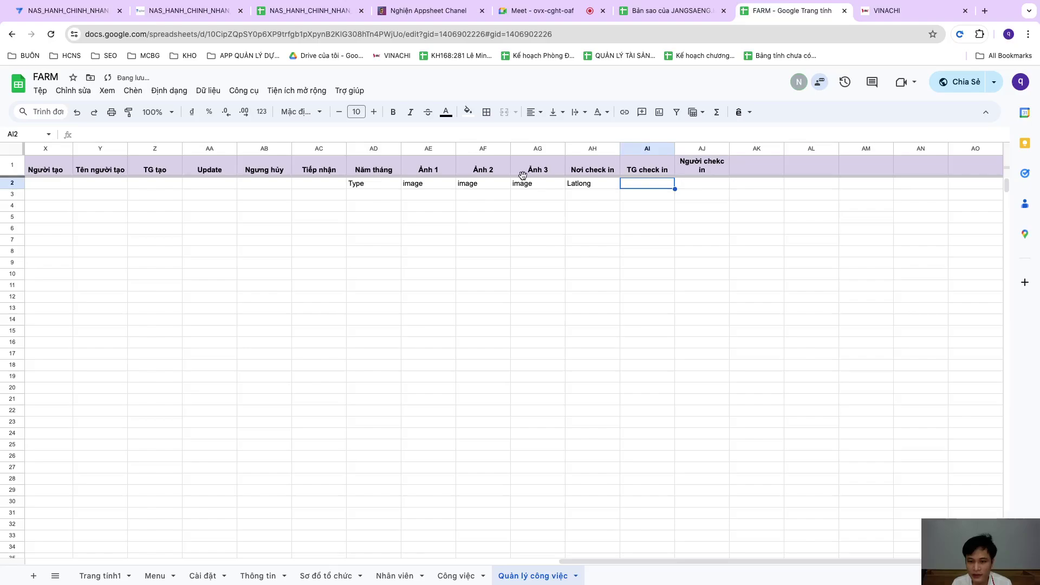
text(N)
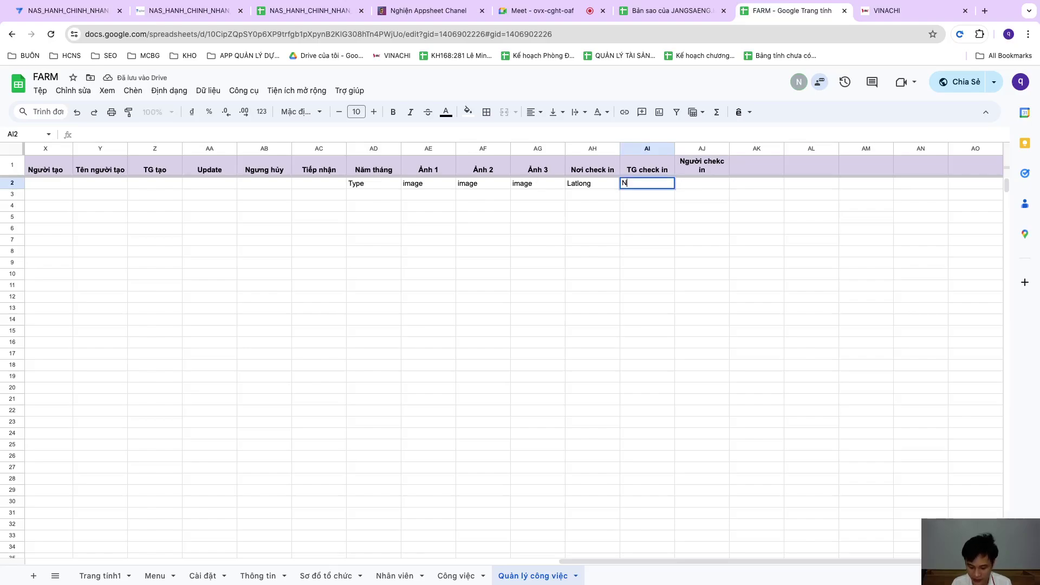
text(atetime)
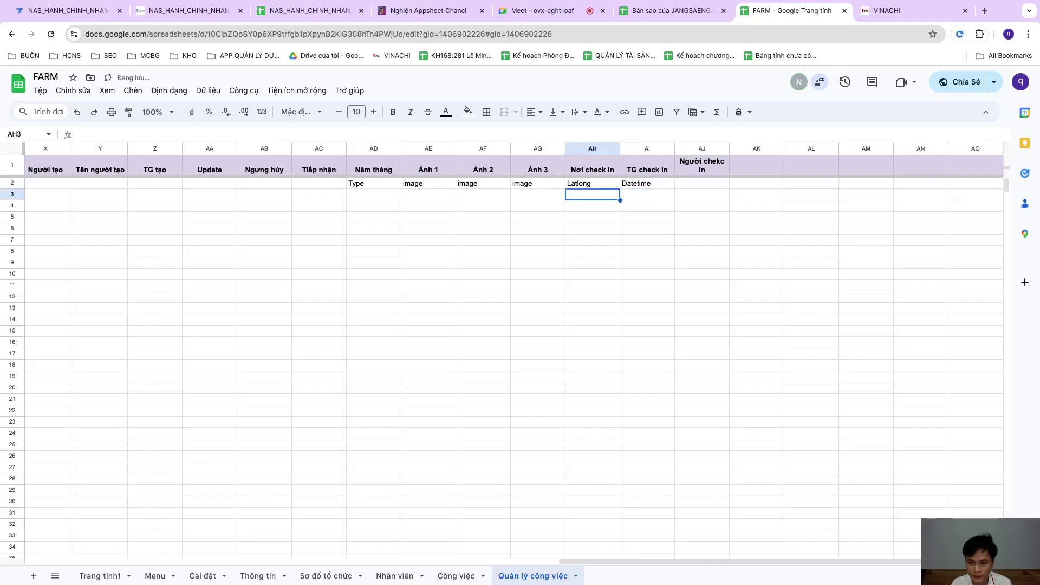
key(Tab)
text(Enum)
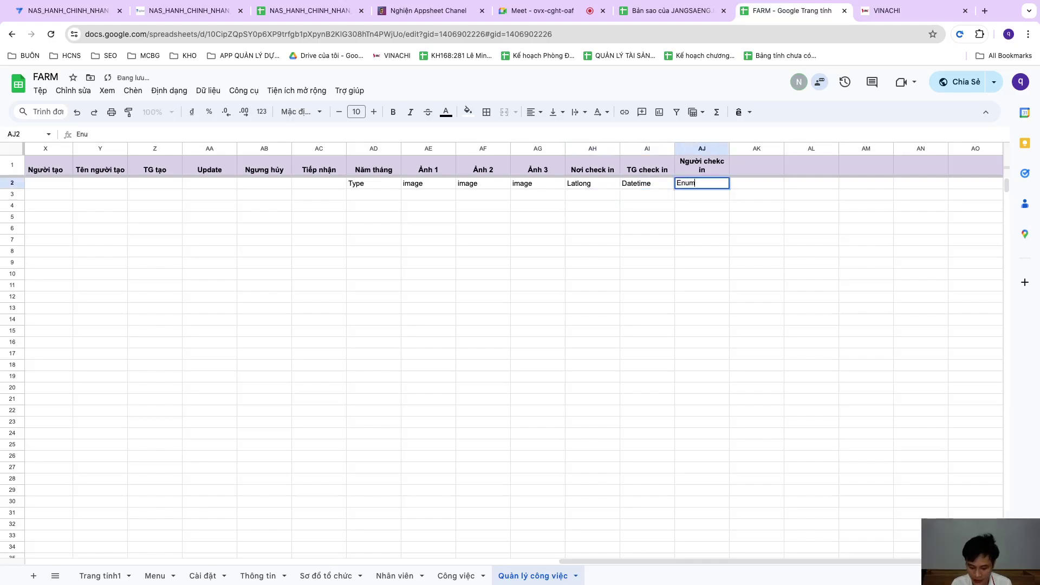
text( REF Nhân)
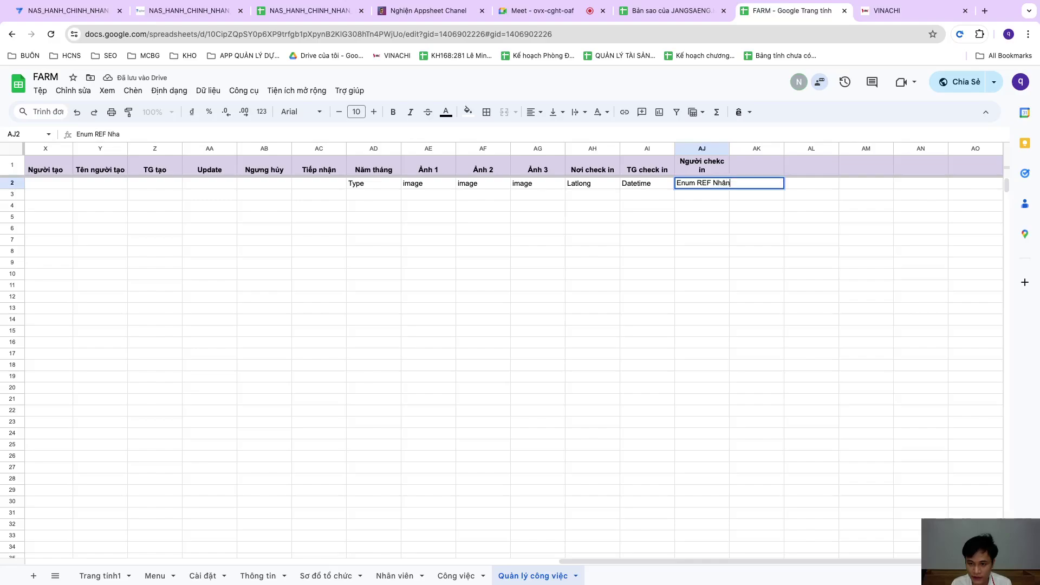
key(Tab)
key(Left)
key(Left)
key(Left)
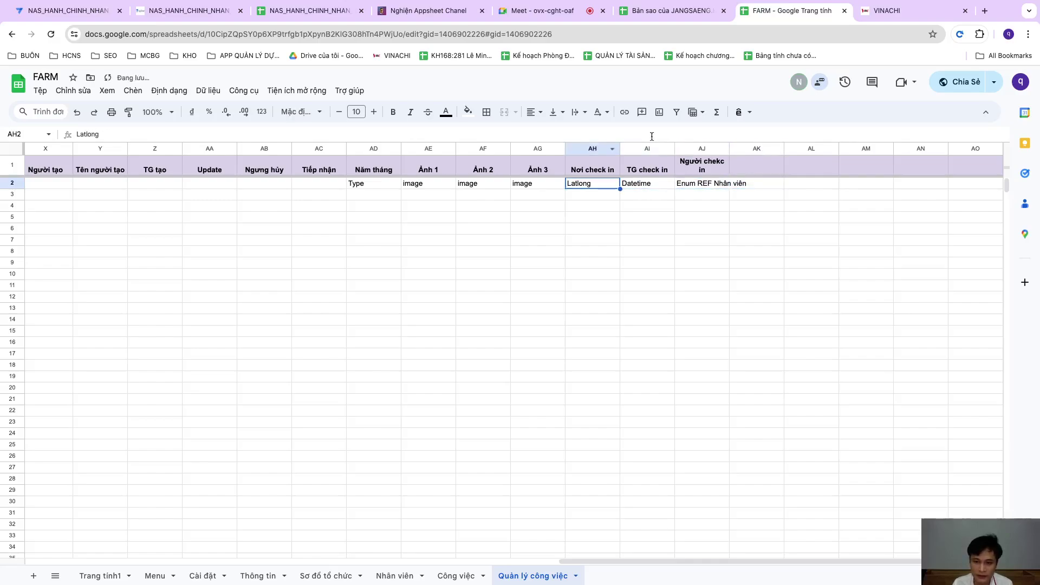
Add the header 'Diễn giải kết quả' in AK1 with type Long text in AK2
click(758, 165)
text(Gh)
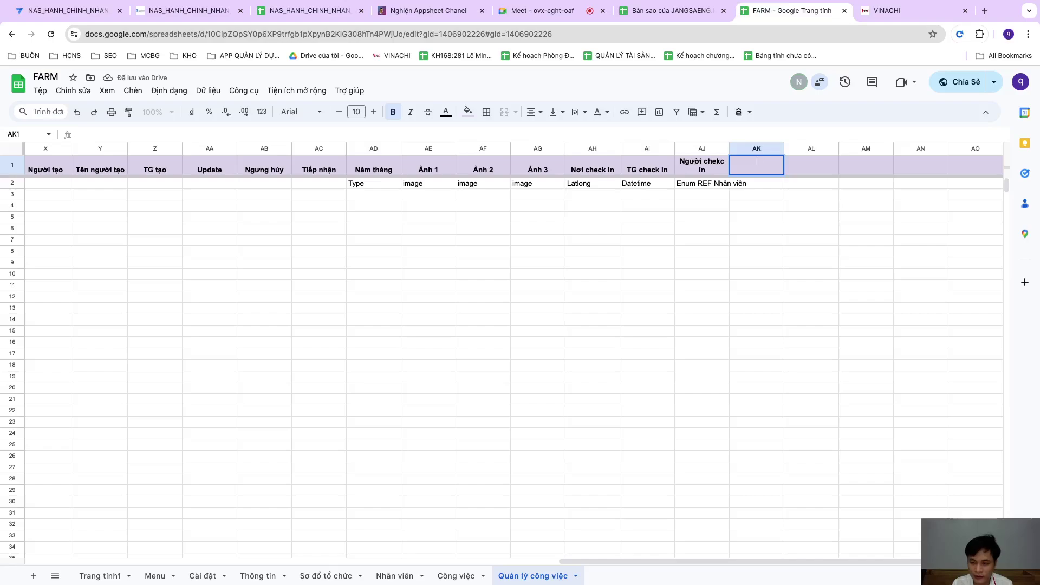
text(n)
text( dài)
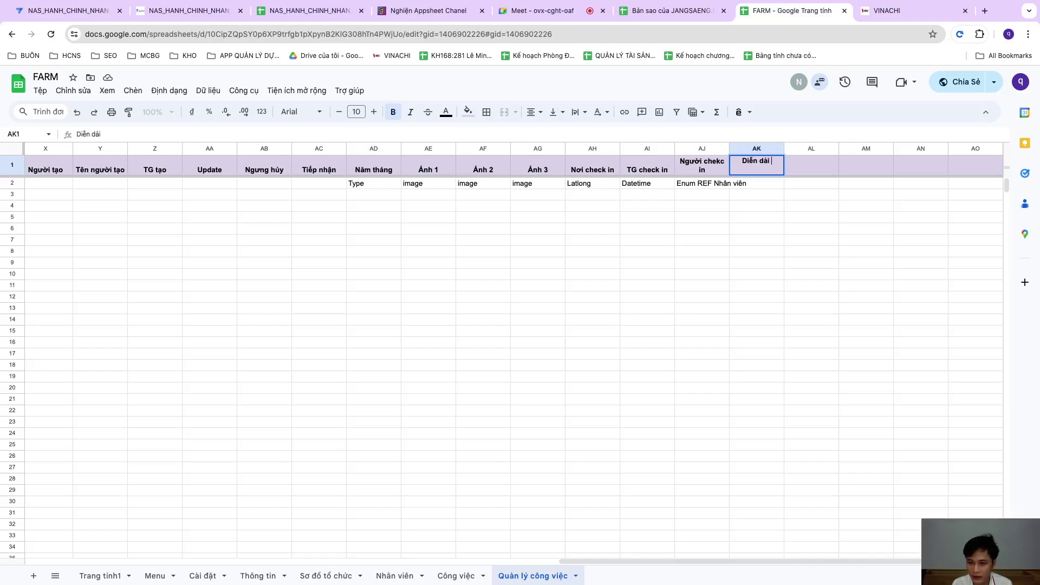
text( kết)
key(BackSpace)
key(BackSpace)
key(BackSpace)
text(ễn giải ket quả)
key(Tab)
key(Return)
text(LO)
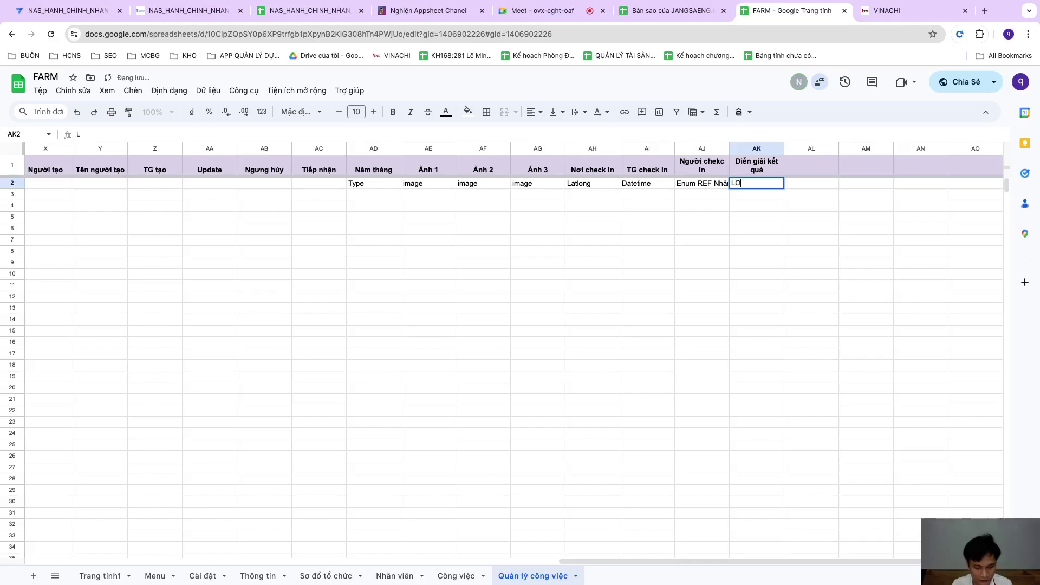
key(BackSpace)
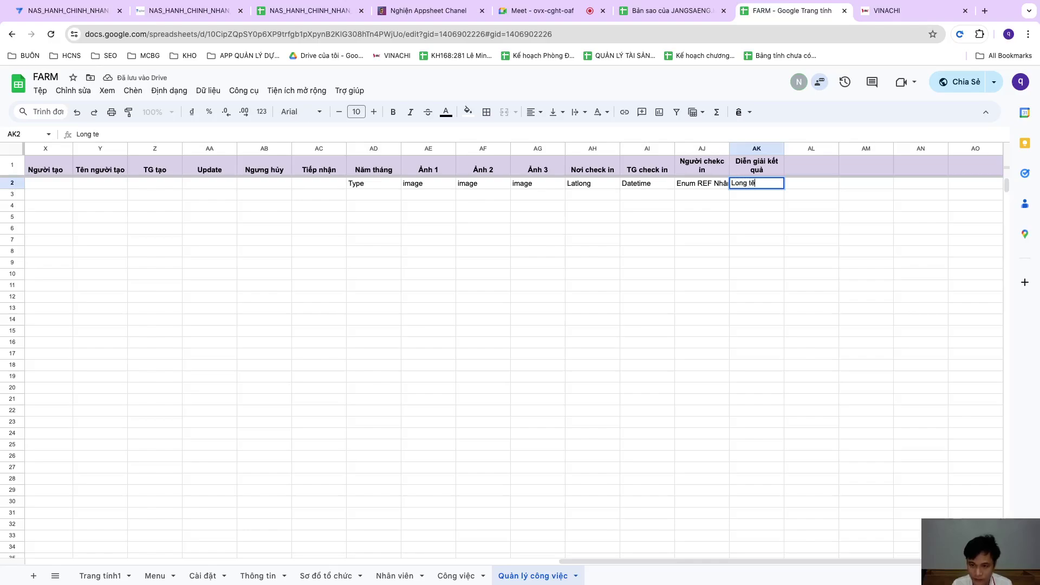
text(xt)
key(Return)
key(Left)
key(Left)
key(Left)
key(Left)
key(Left)
key(Left)
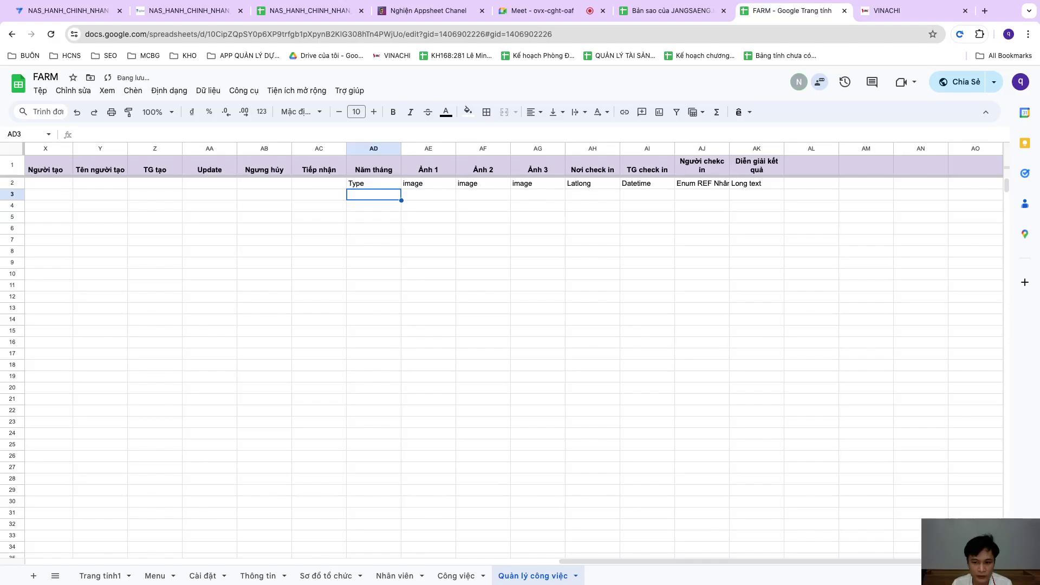
Label row 3 'Hàm' and put the INPUT formula in AE3 through AG3
text(Hàm)
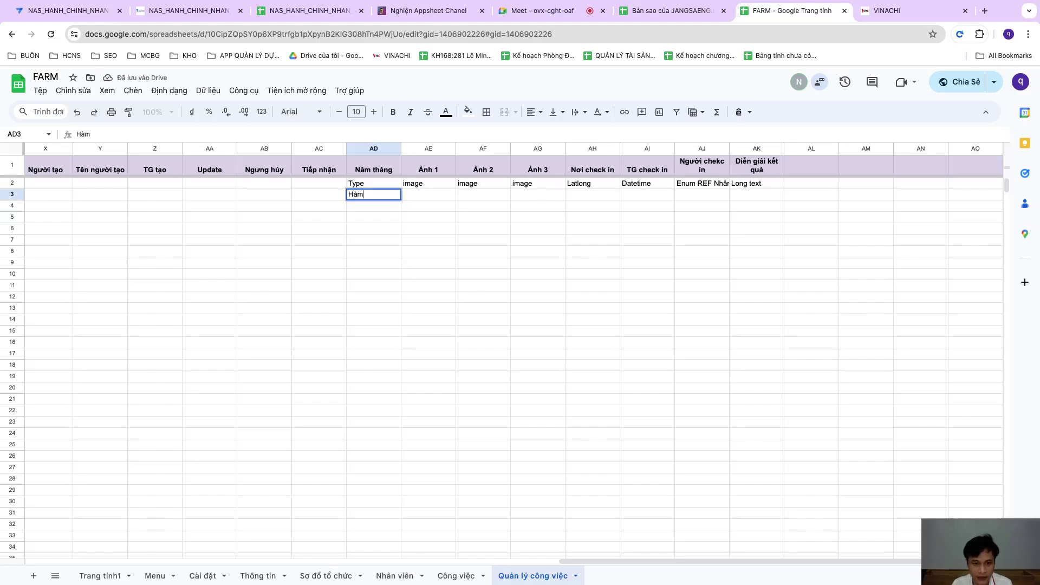
key(Tab)
text(IN)
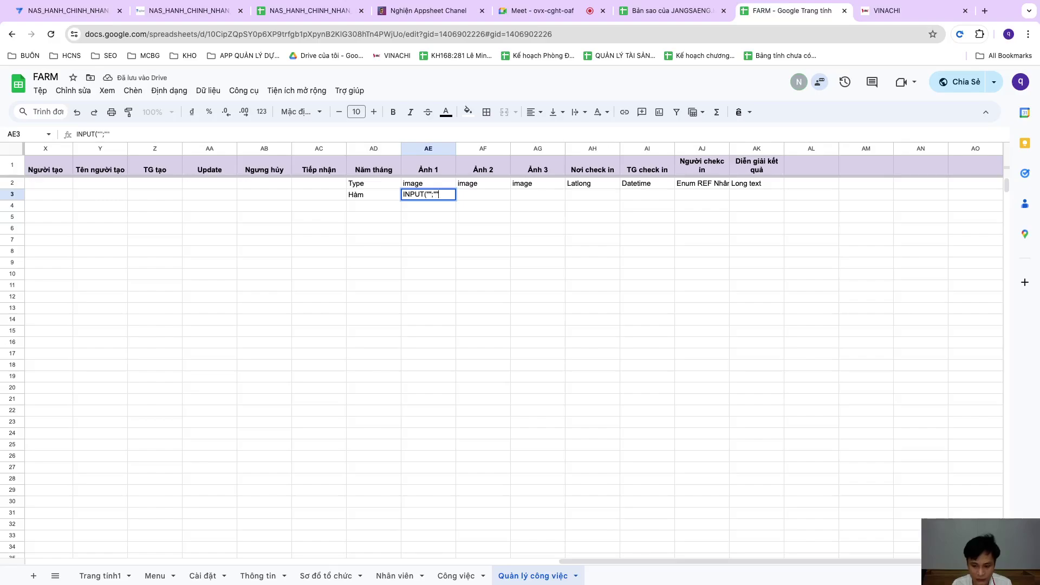
key(Tab)
click(433, 197)
key(ctrl+c)
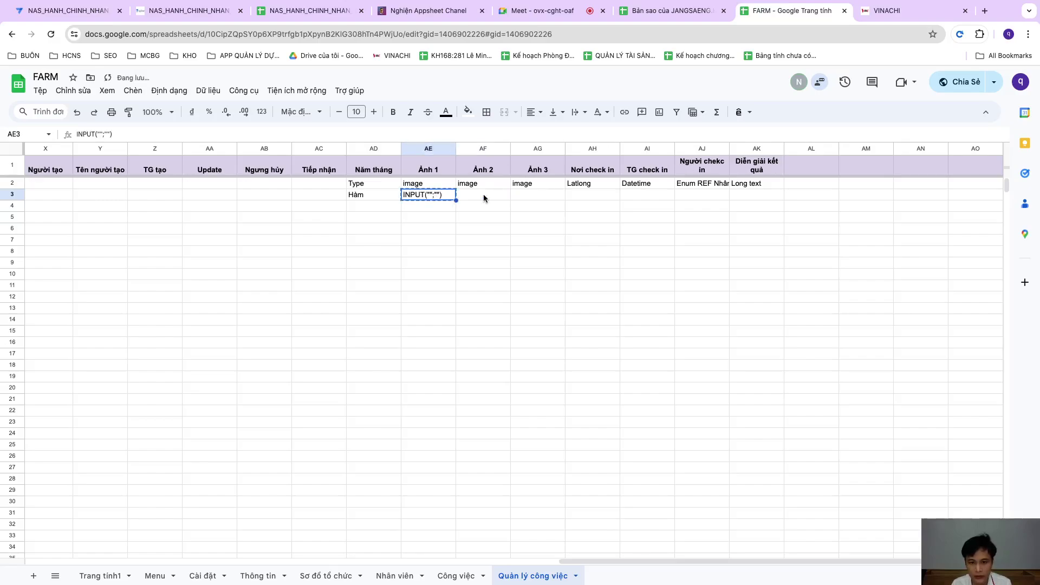
drag(483, 194, 561, 194)
key(ctrl+v)
Enter HERE(), NOW() and USERSETTINGS(ID) for the check-in cells, widening column AJ
click(588, 198)
text(HE)
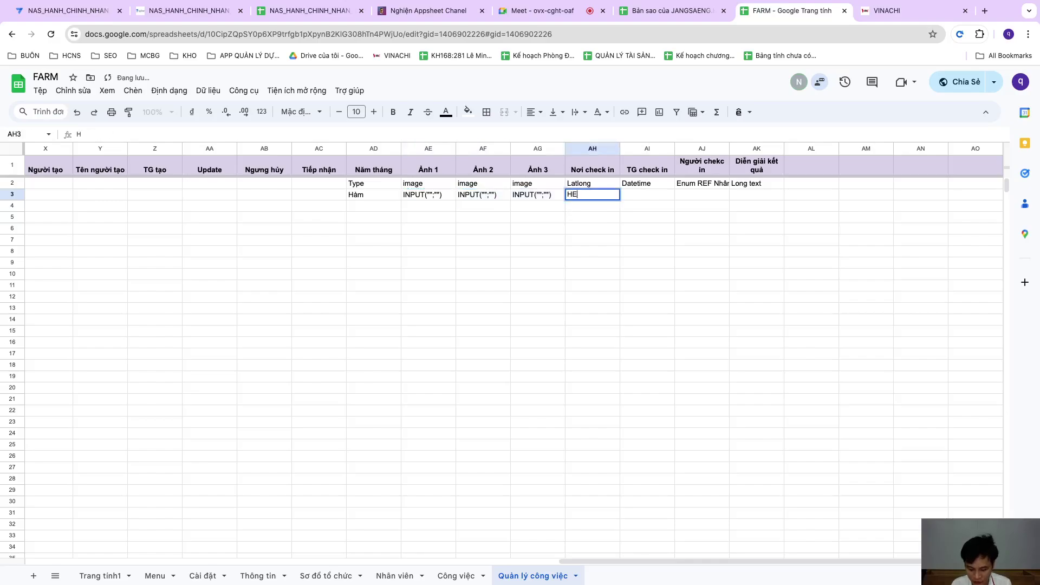
text(RE())
key(Tab)
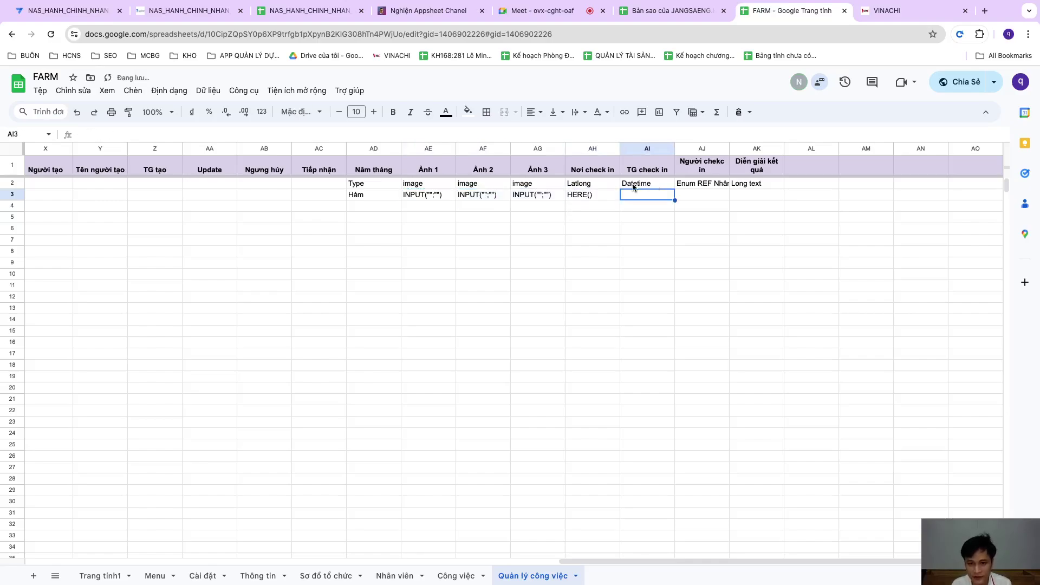
click(589, 196)
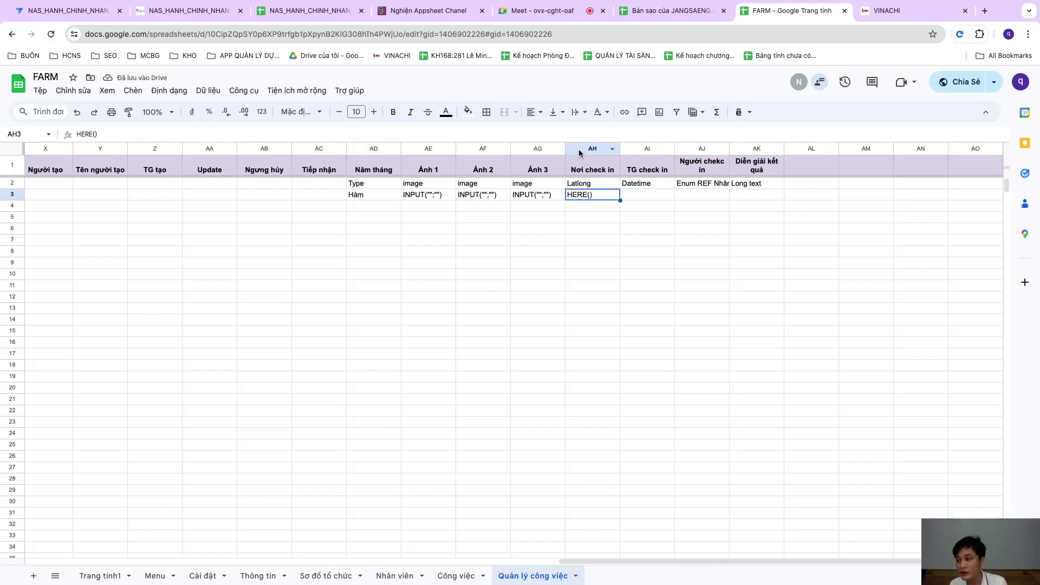
click(631, 201)
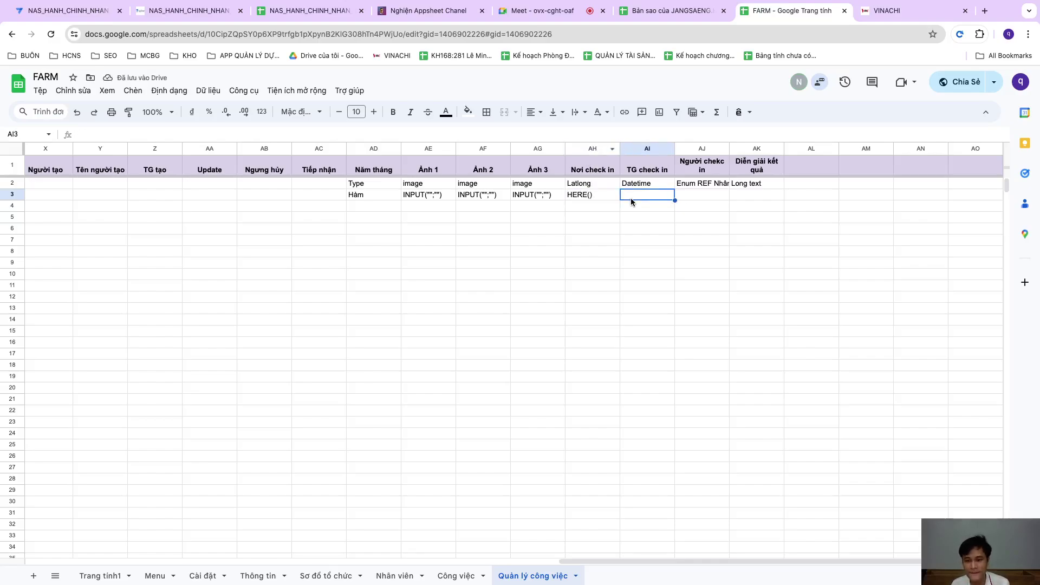
text(NOW())
key(Tab)
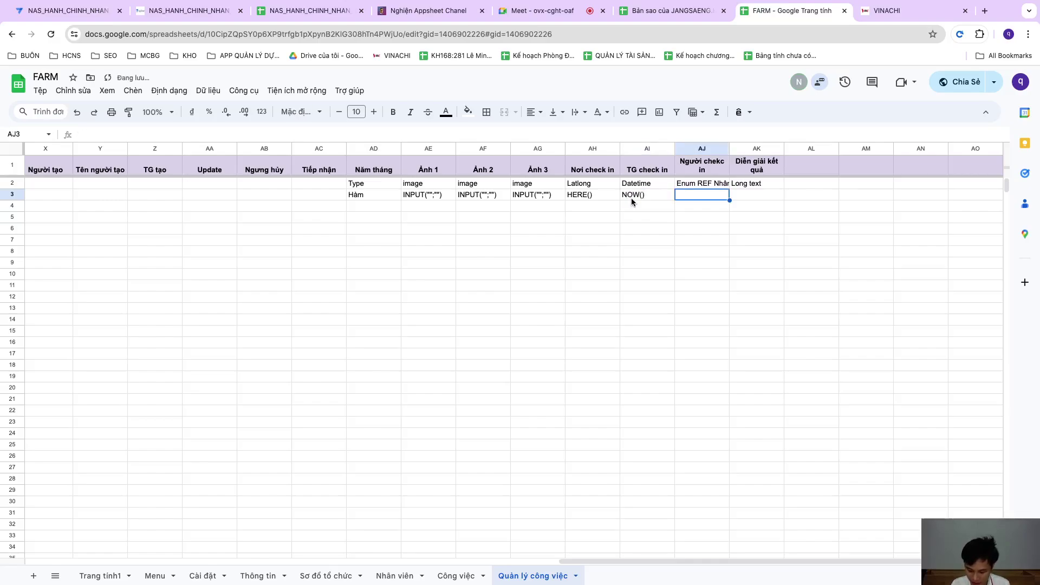
key(Return)
text(USERSET)
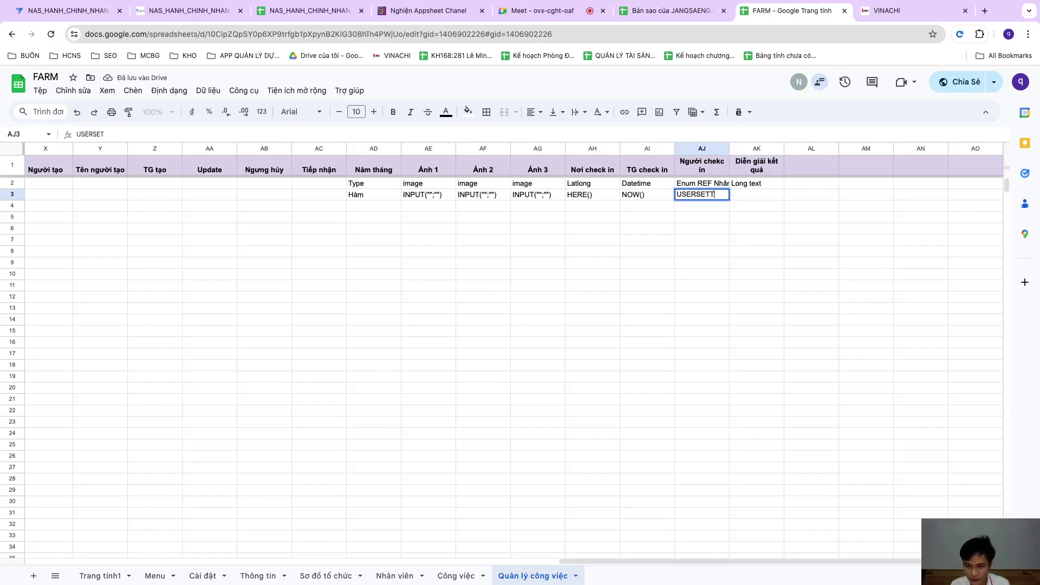
text(INGS(ID)
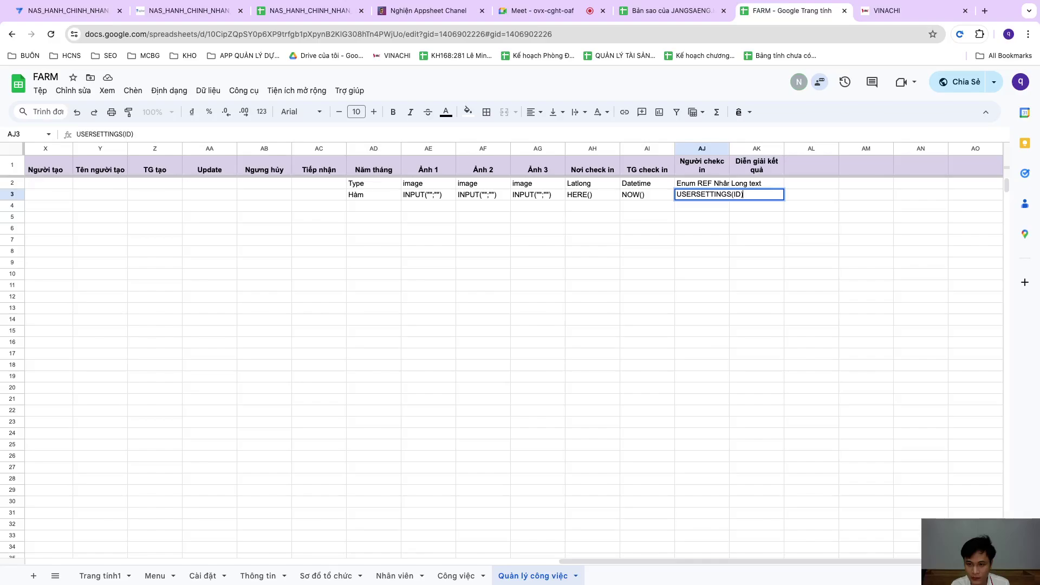
key(Return)
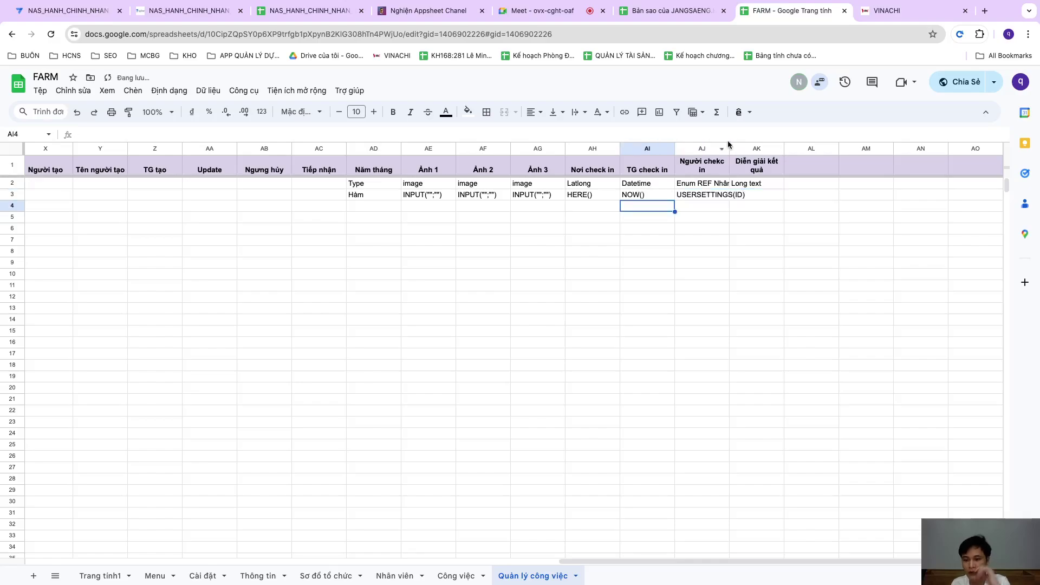
drag(729, 149, 745, 148)
Paste the INPUT formula into AK3, then open the BC hoàn thành form in AppSheet
click(539, 197)
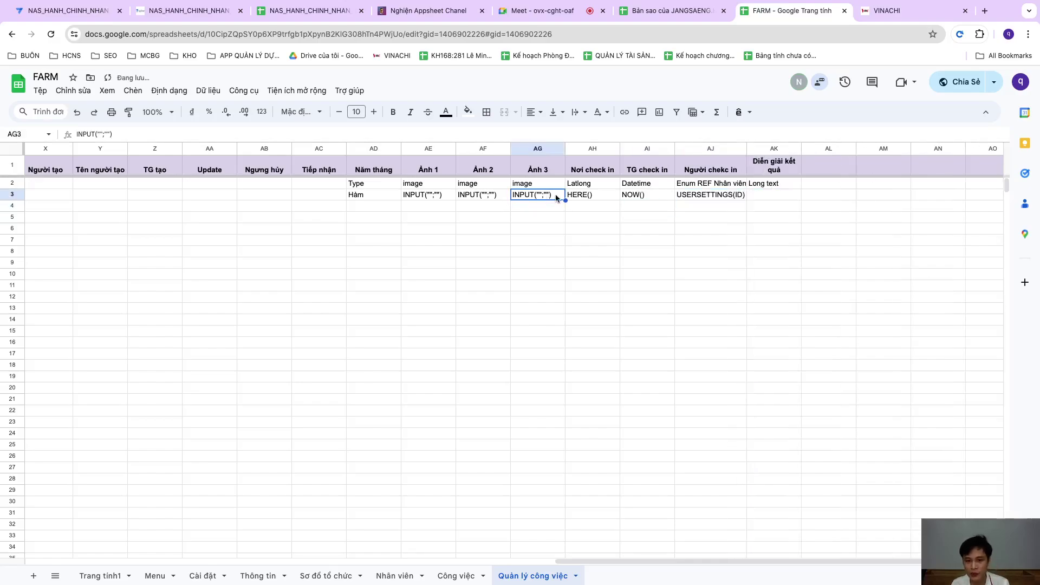
click(772, 196)
key(ctrl+v)
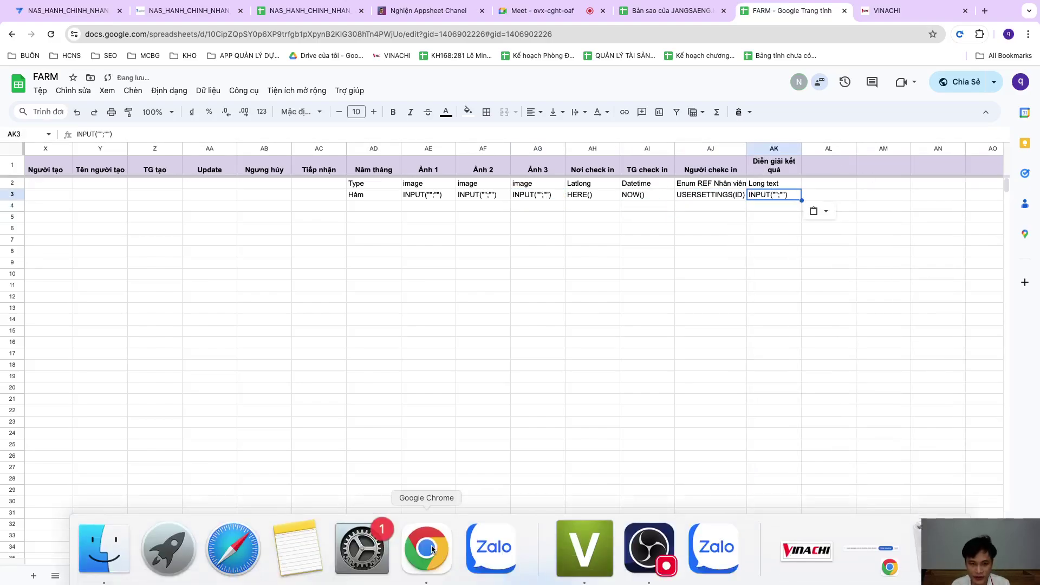
click(227, 11)
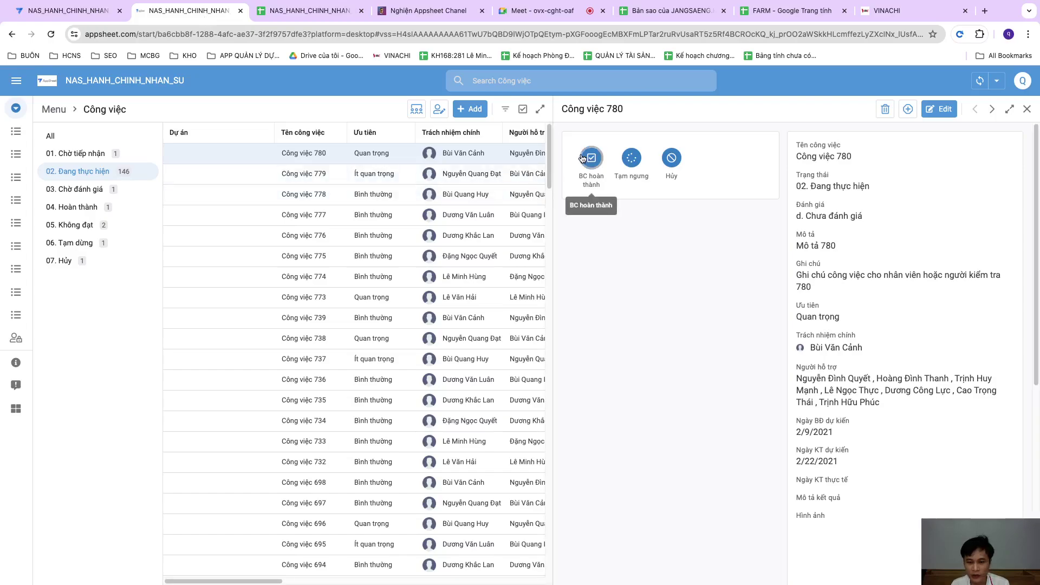
click(575, 154)
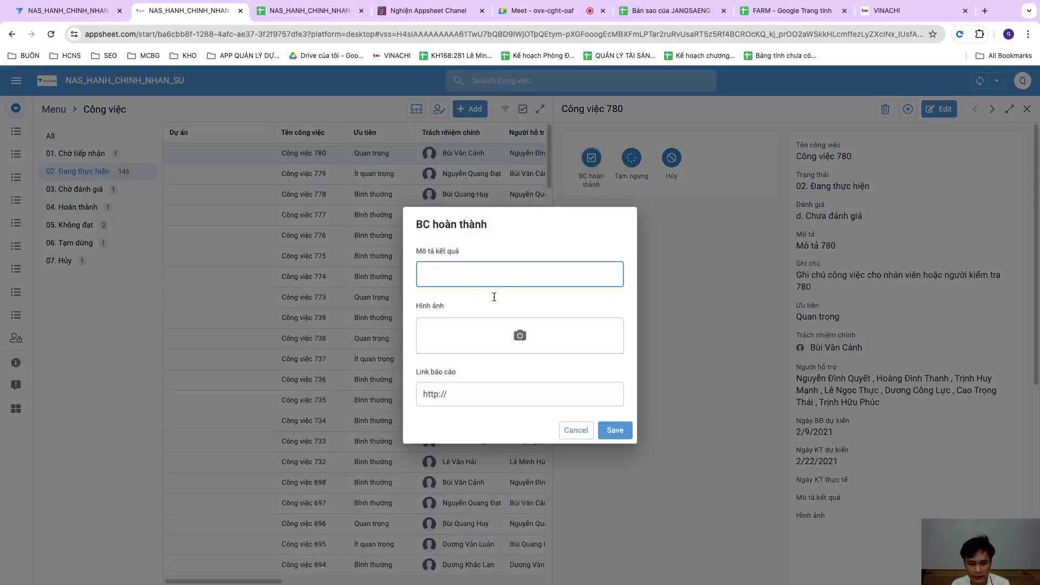
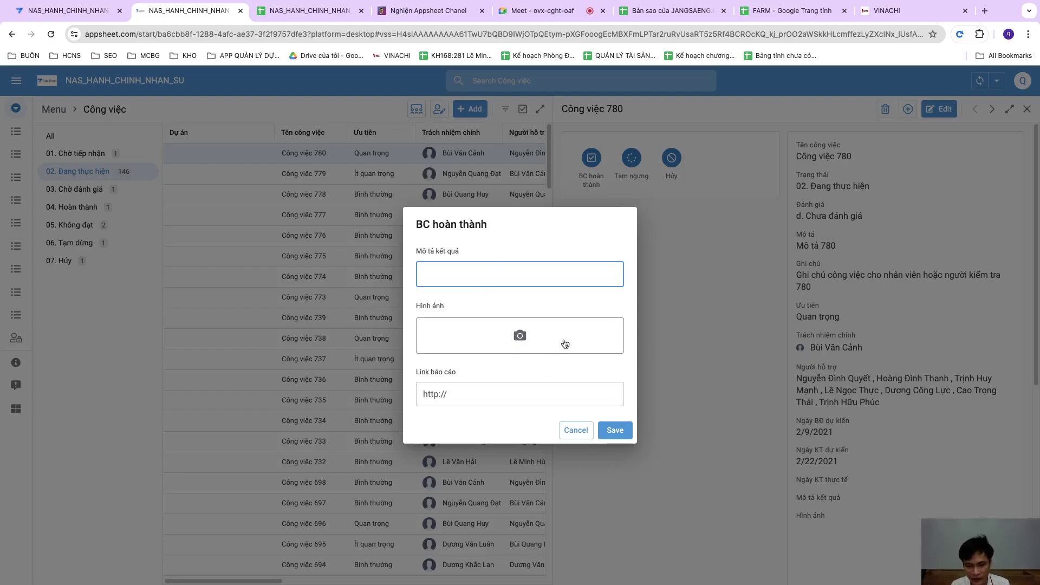
Dismiss the BC hoàn thành report for Công việc 780 unsaved and return to the editor's Data list
click(576, 429)
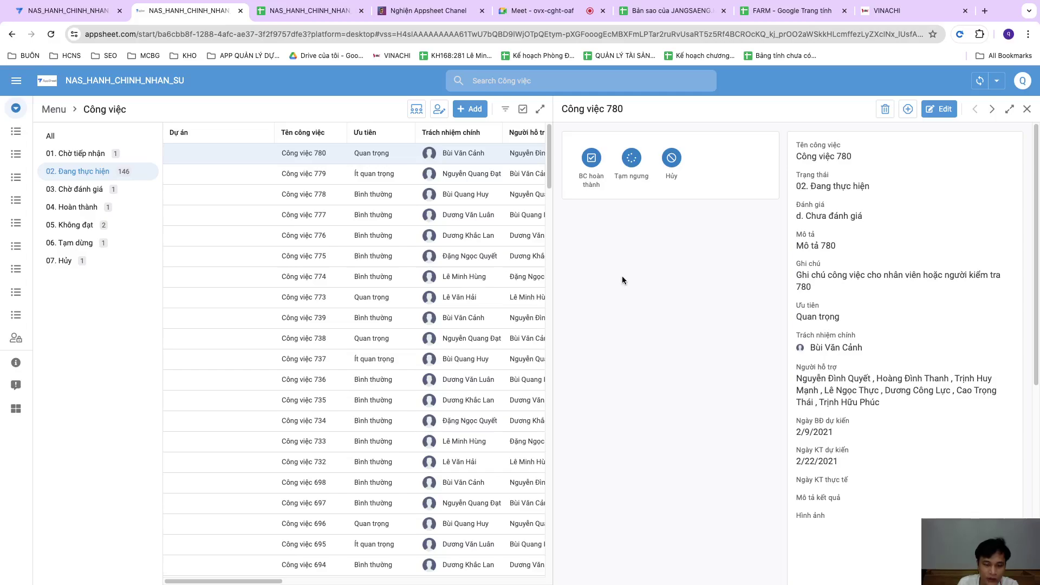
click(601, 159)
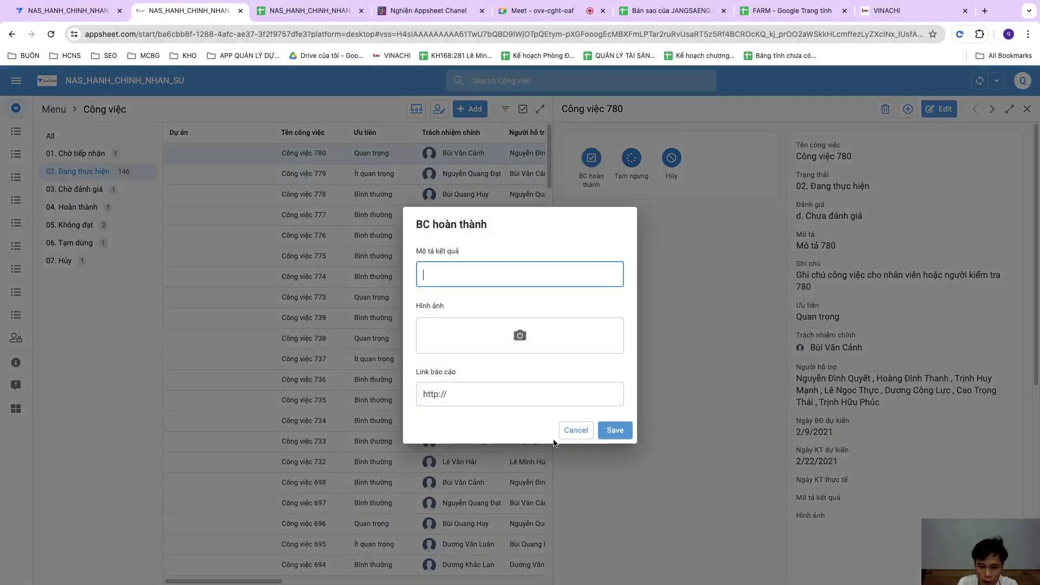
click(574, 433)
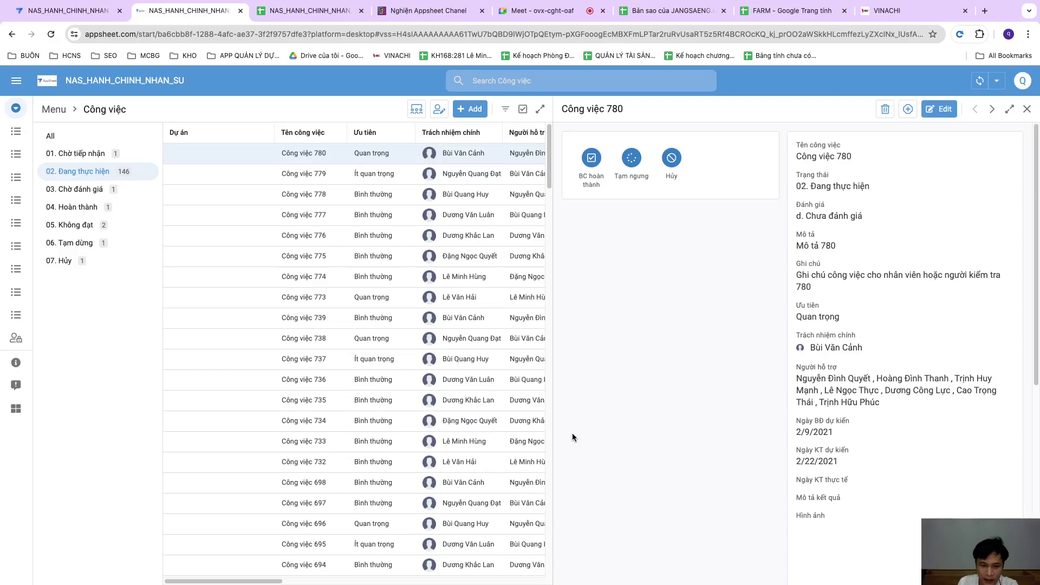
click(73, 13)
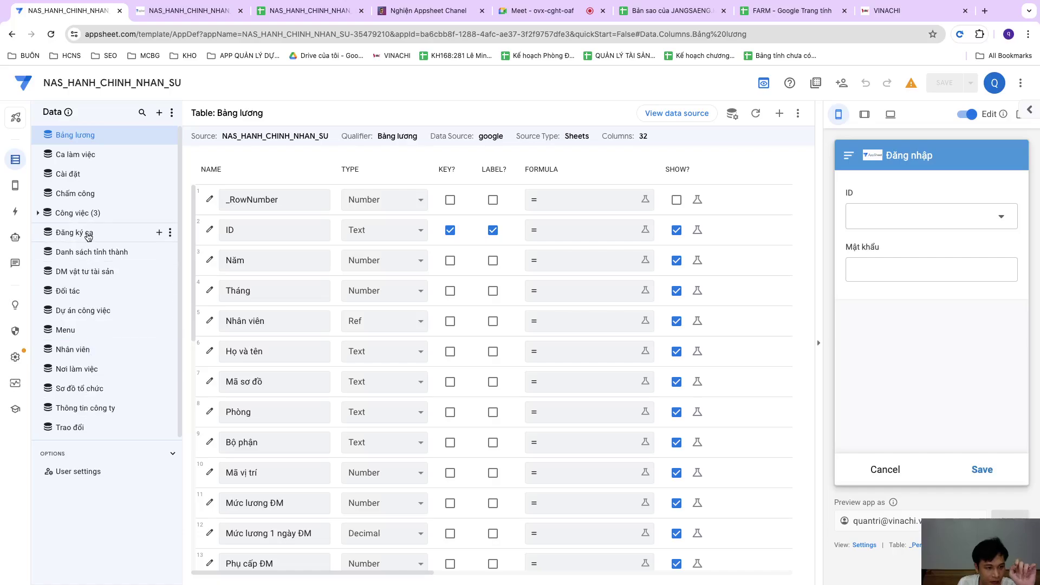
Show the Công việc table's columns and scroll through the list
click(92, 215)
scroll(354, 394, down, 2)
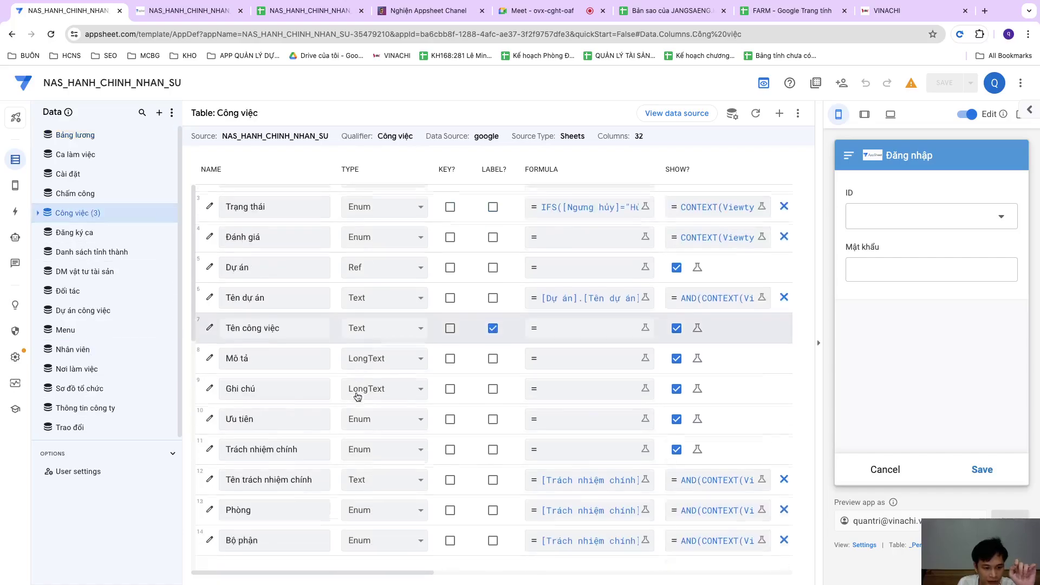
scroll(353, 394, down, 5)
scroll(353, 395, down, 5)
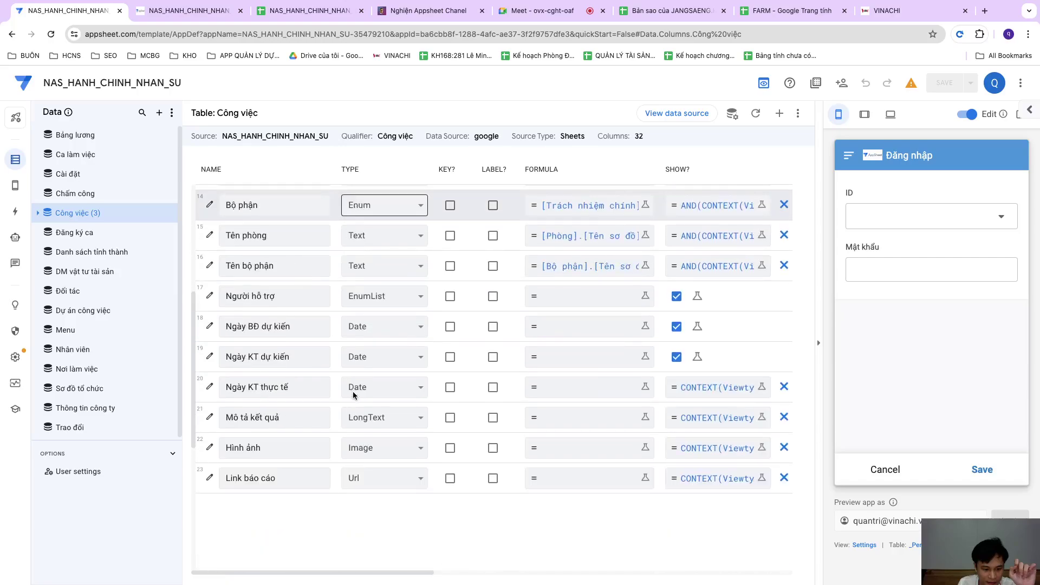
scroll(353, 394, down, 3)
scroll(353, 394, down, 1)
scroll(351, 394, down, 2)
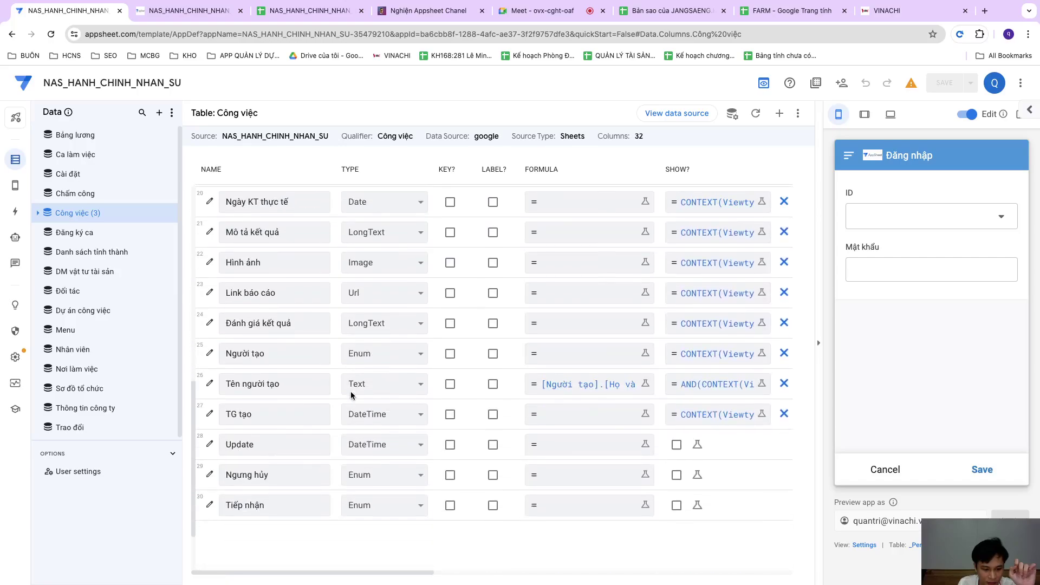
scroll(351, 394, up, 4)
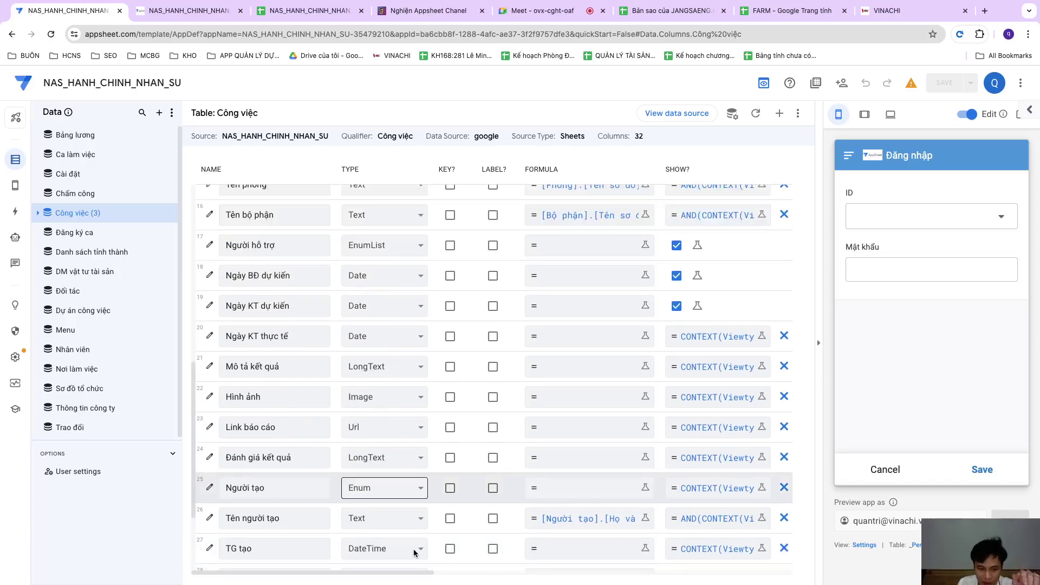
Change the Update column's type to Decimal, then back to DateTime, and scroll right to EDITABLE?
click(412, 570)
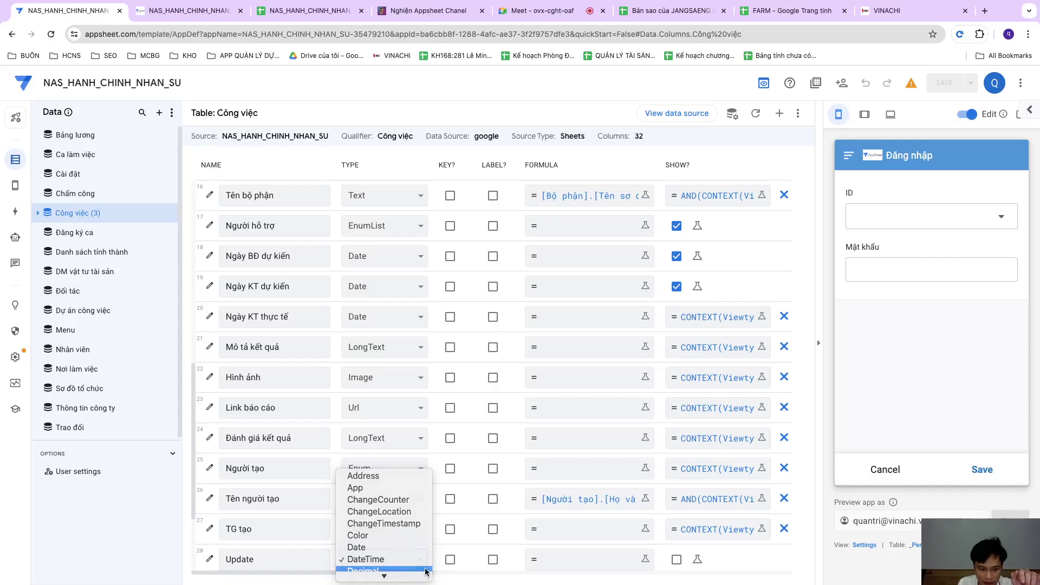
click(428, 570)
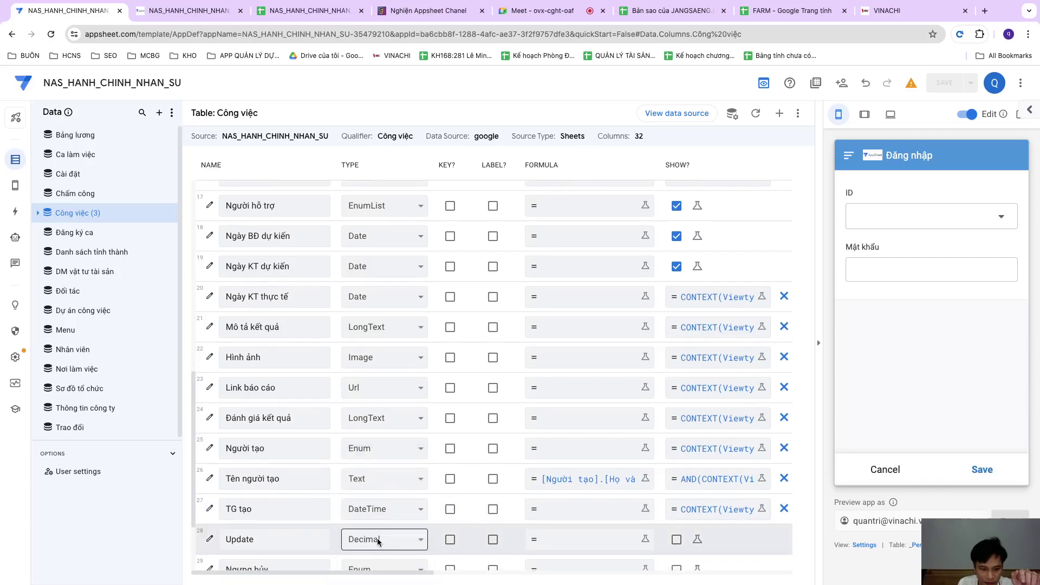
click(390, 539)
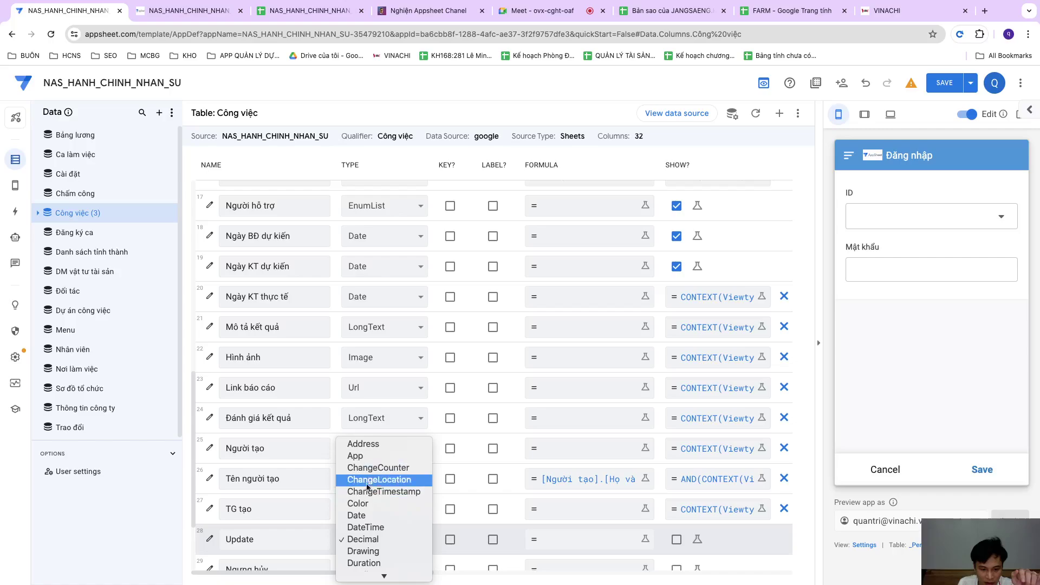
click(390, 527)
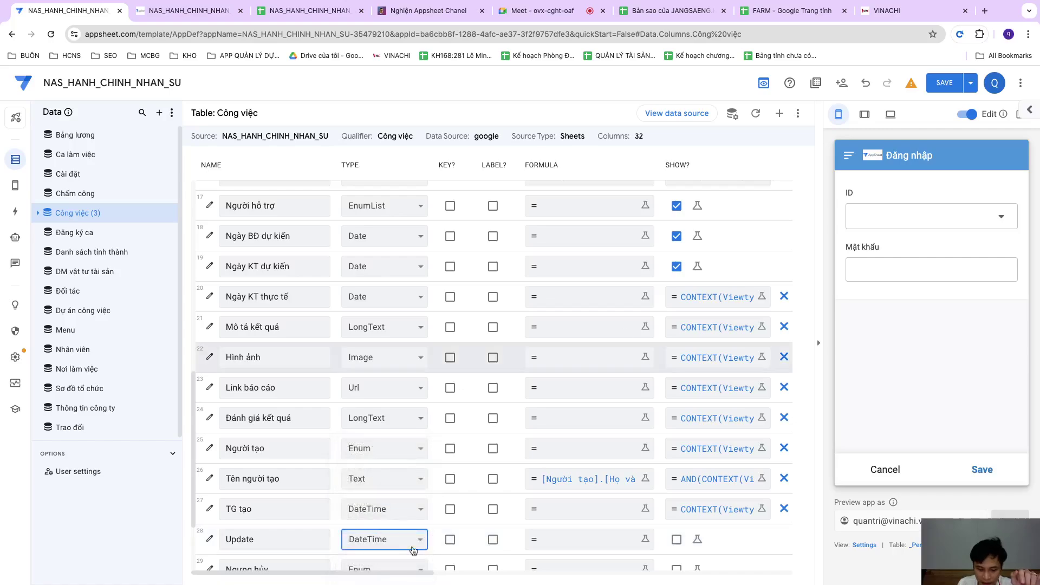
scroll(509, 573, right, 5)
scroll(509, 573, right, 3)
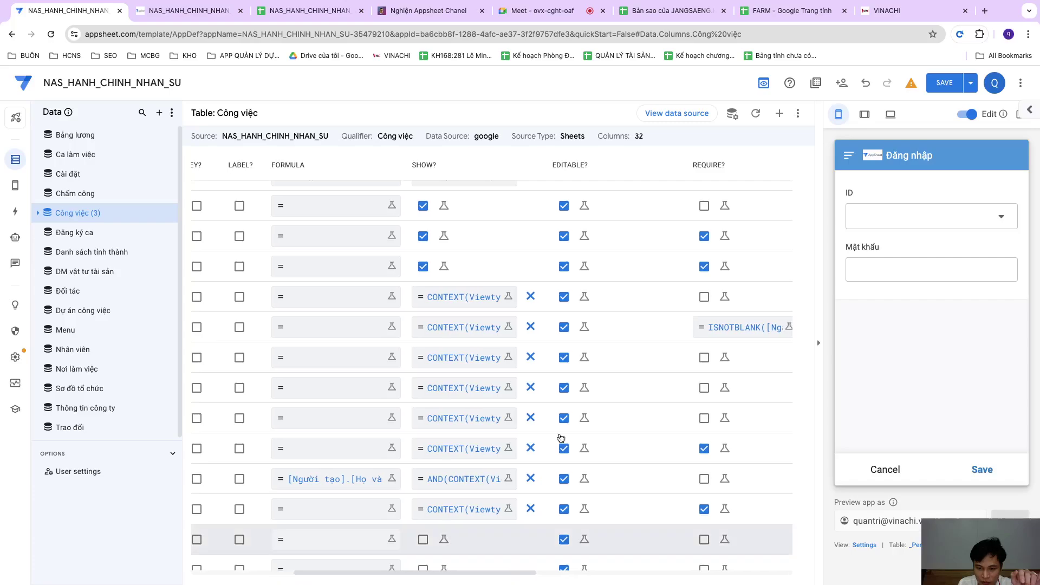
Make Hình ảnh's EDITABLE? a formula and enter CONTEXT(Host)="Device" in the Expression Assistant
click(584, 358)
click(584, 362)
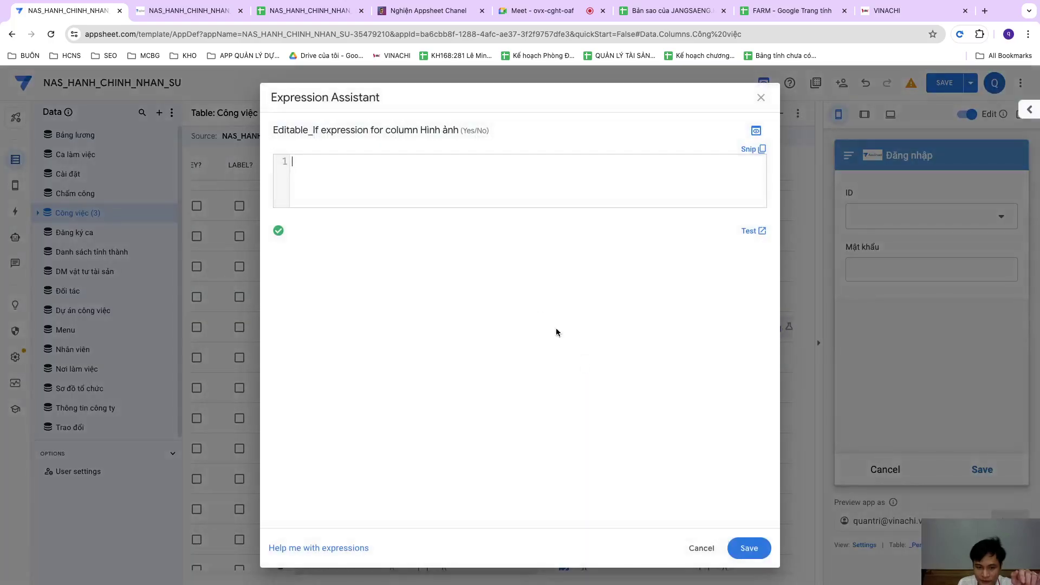
text(Conte)
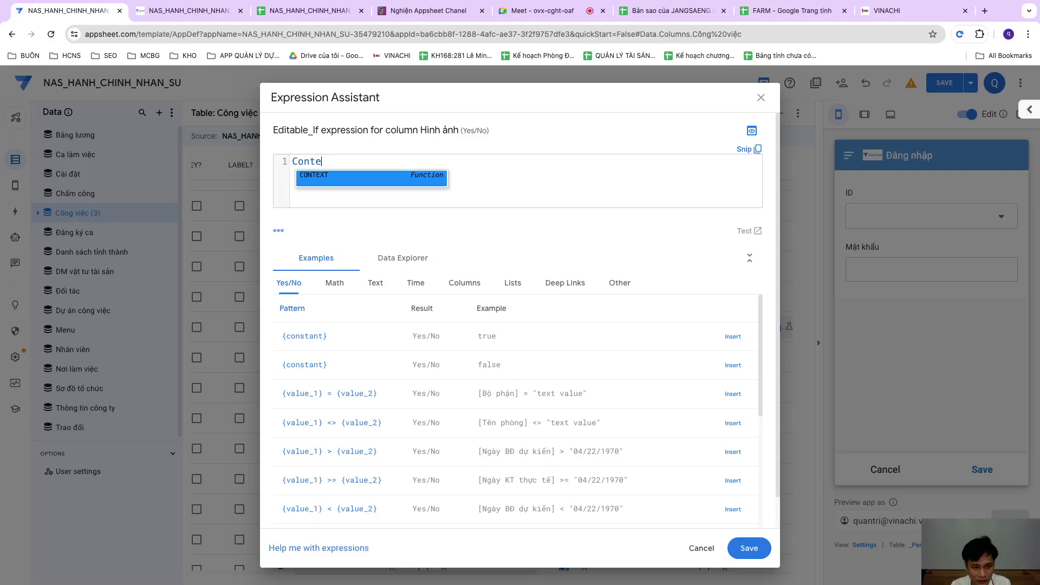
key(Return)
text(ost))
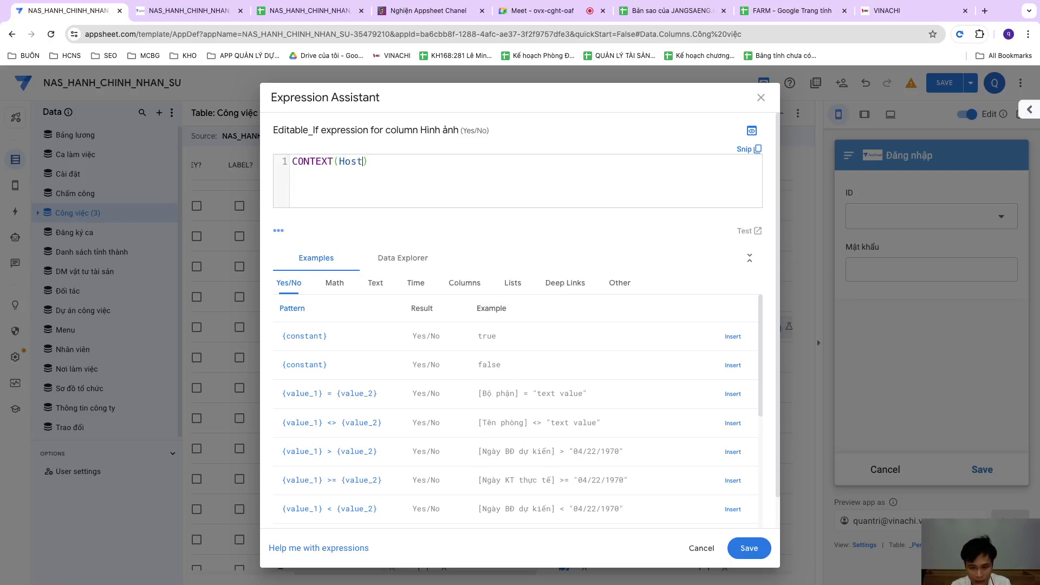
text(="D)
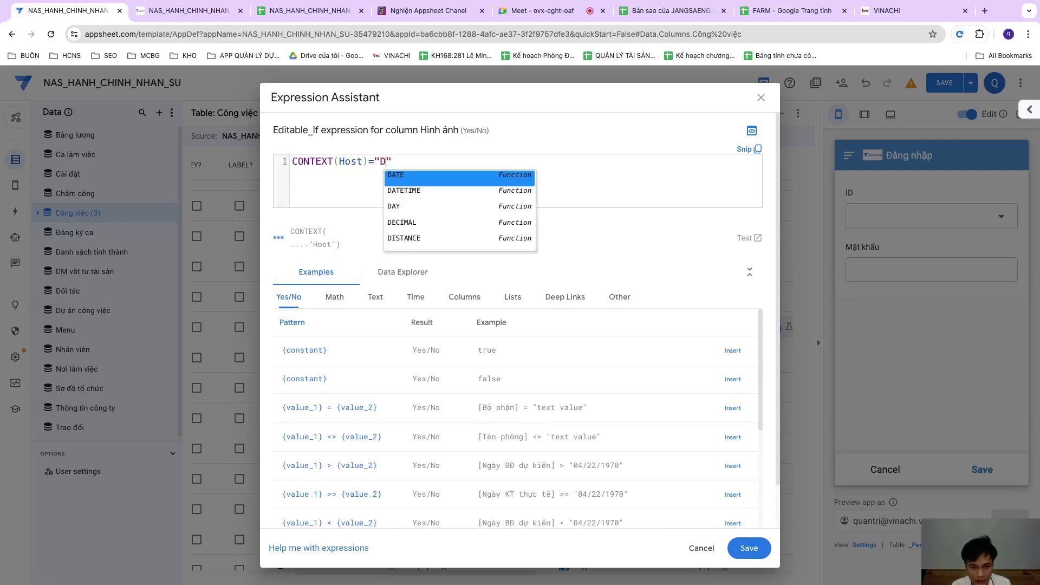
text(evide)
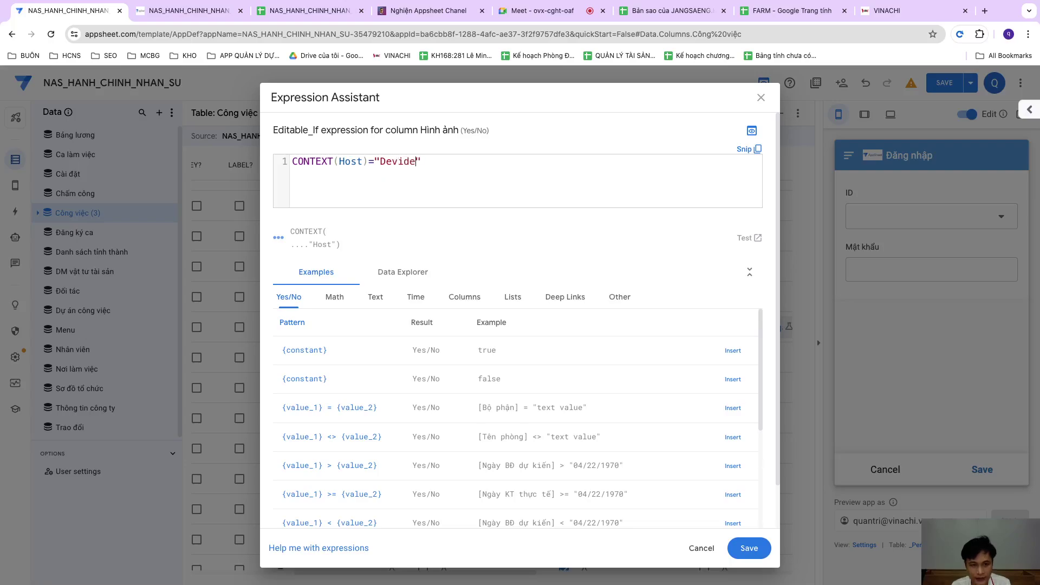
key(BackSpace)
key(BackSpace)
text(c)
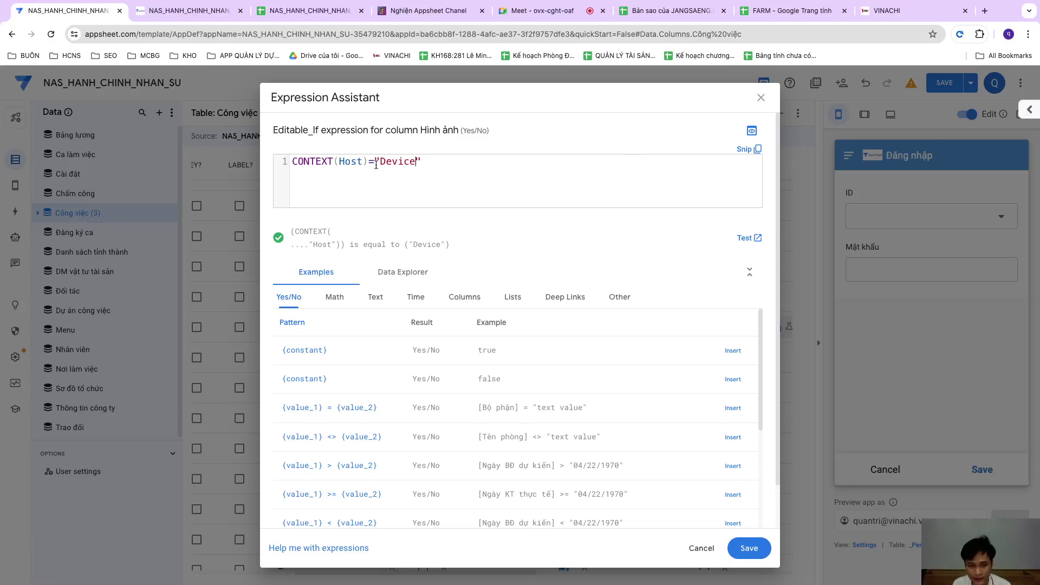
Paste the expression into FARM cells AE4, AF4 and AG4, then return to the expression editor
click(791, 10)
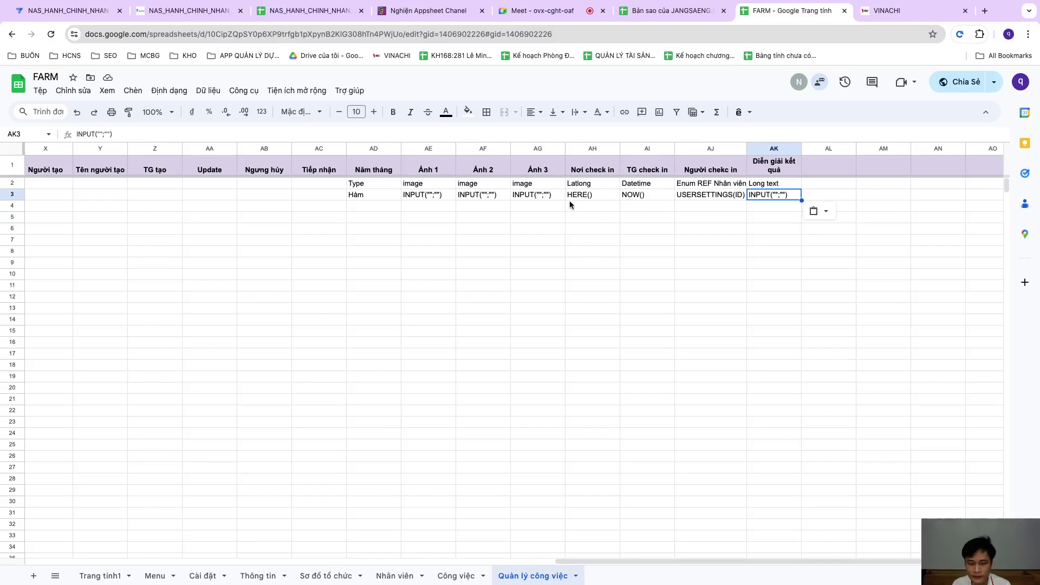
click(411, 205)
text(CONTEXT(Host)="Device")
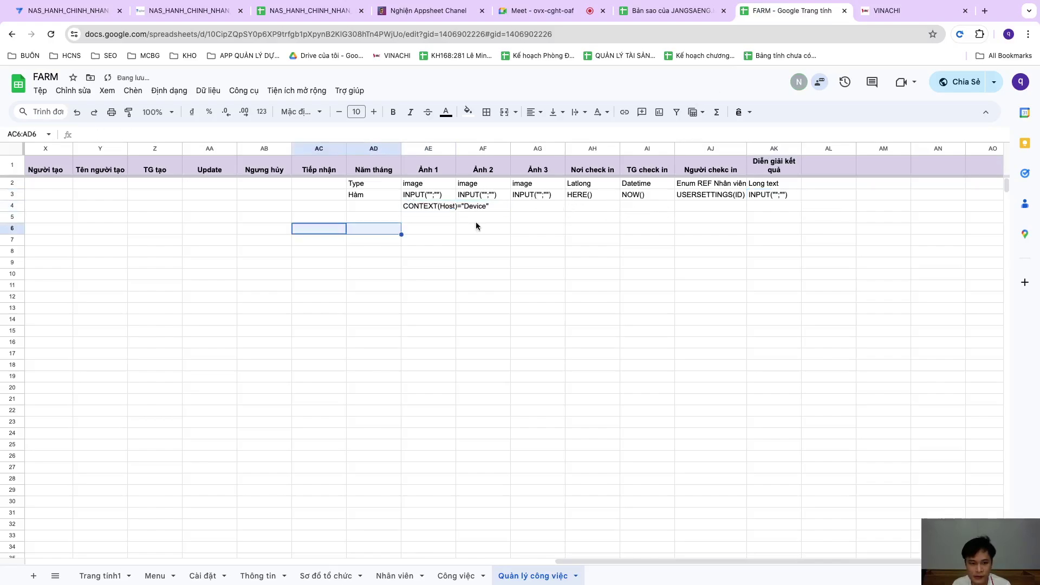
click(495, 208)
text(CONTEXT(Host)="Device")
click(536, 206)
key(ctrl+v)
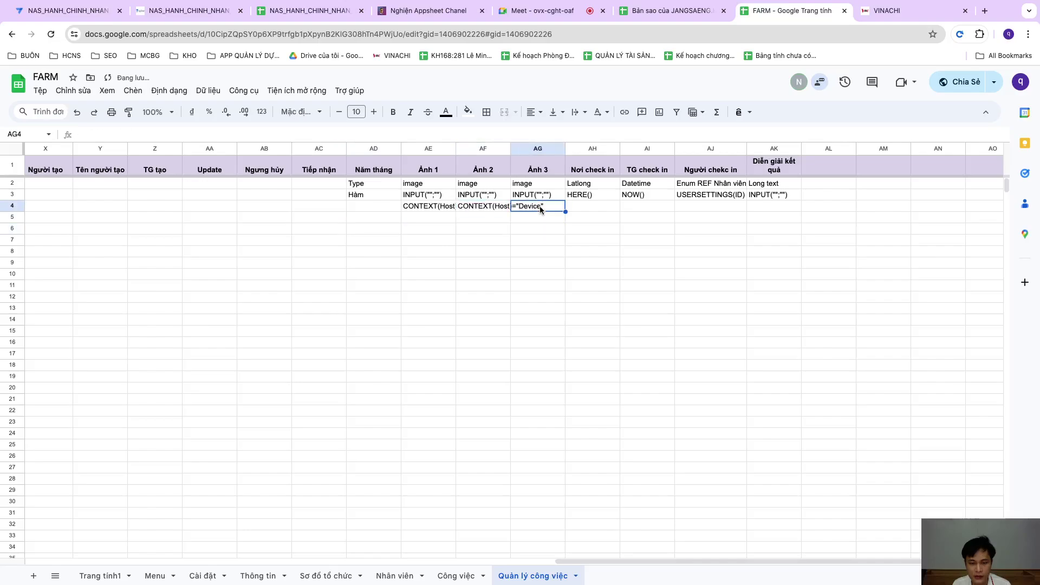
click(447, 252)
click(78, 18)
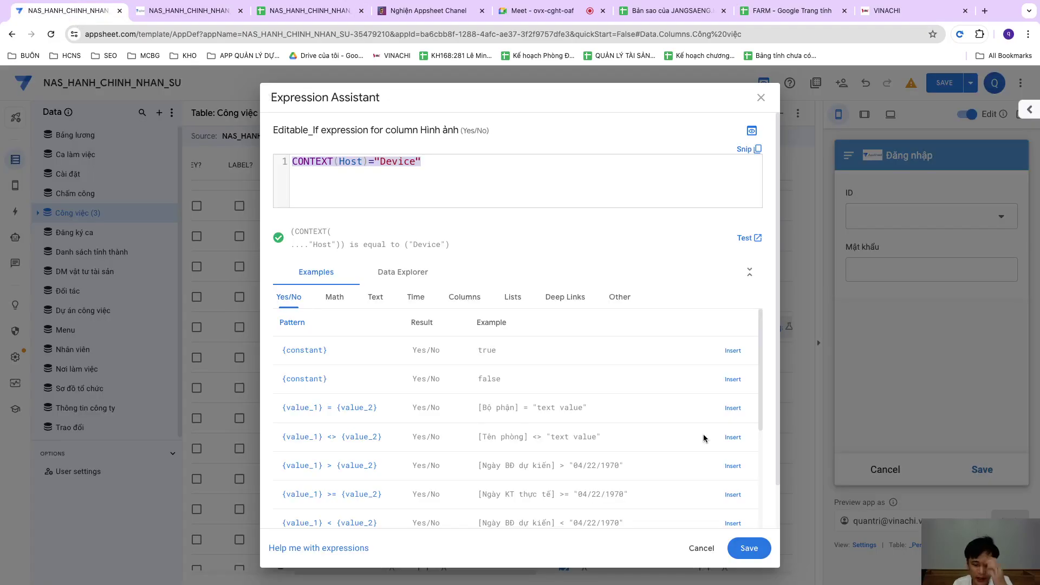
Discard the Hình ảnh formula, restoring its plain checkbox, and find Inputs under Views > General settings
click(761, 98)
click(670, 356)
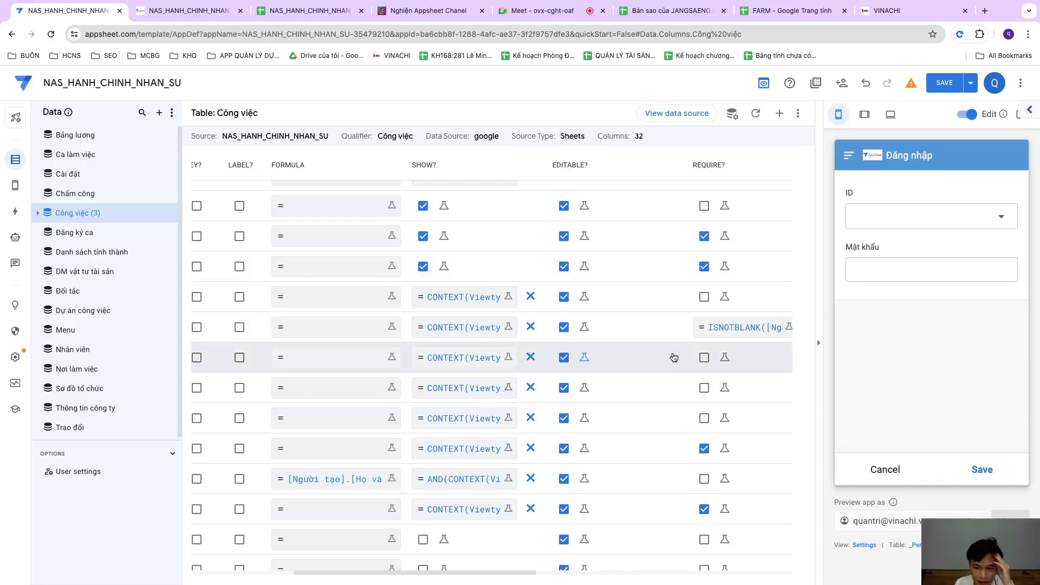
click(16, 357)
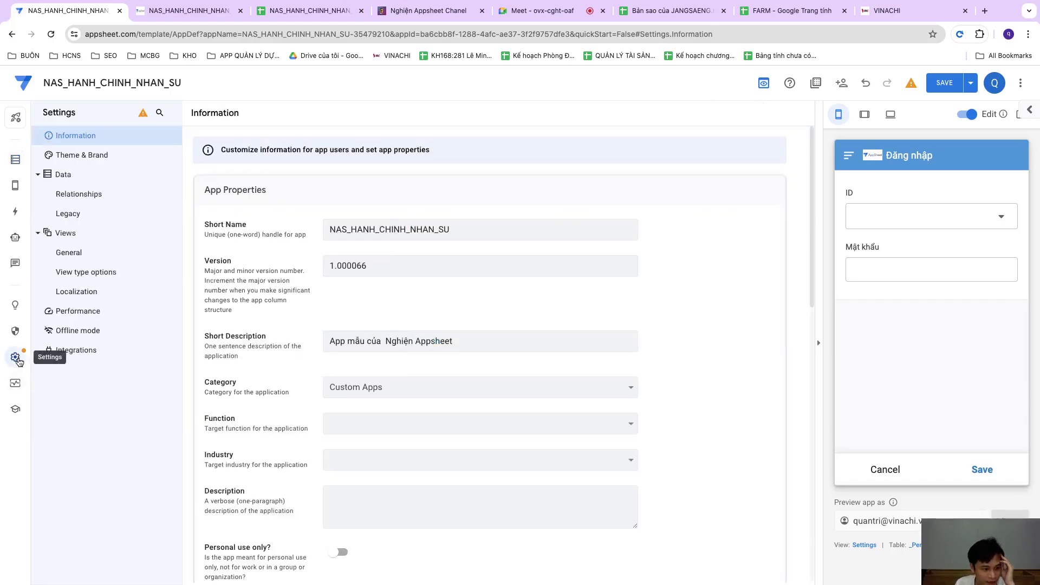
click(84, 278)
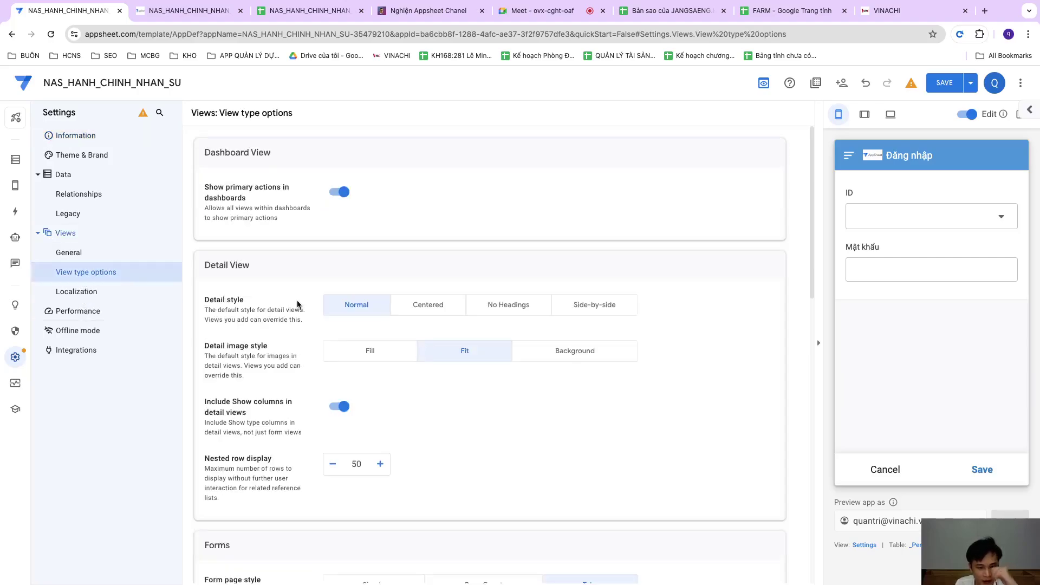
scroll(287, 309, down, 5)
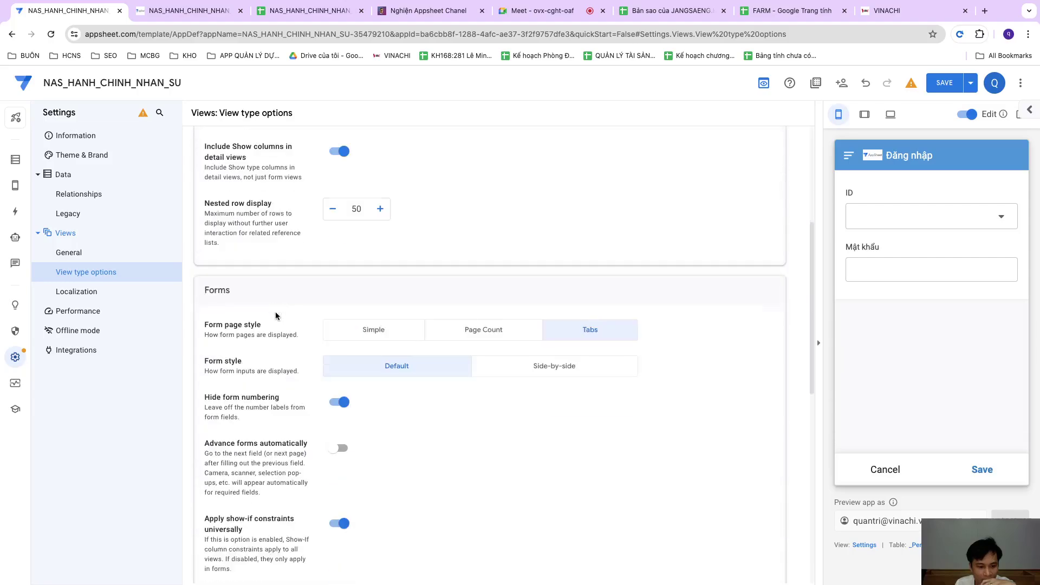
scroll(276, 316, down, 1)
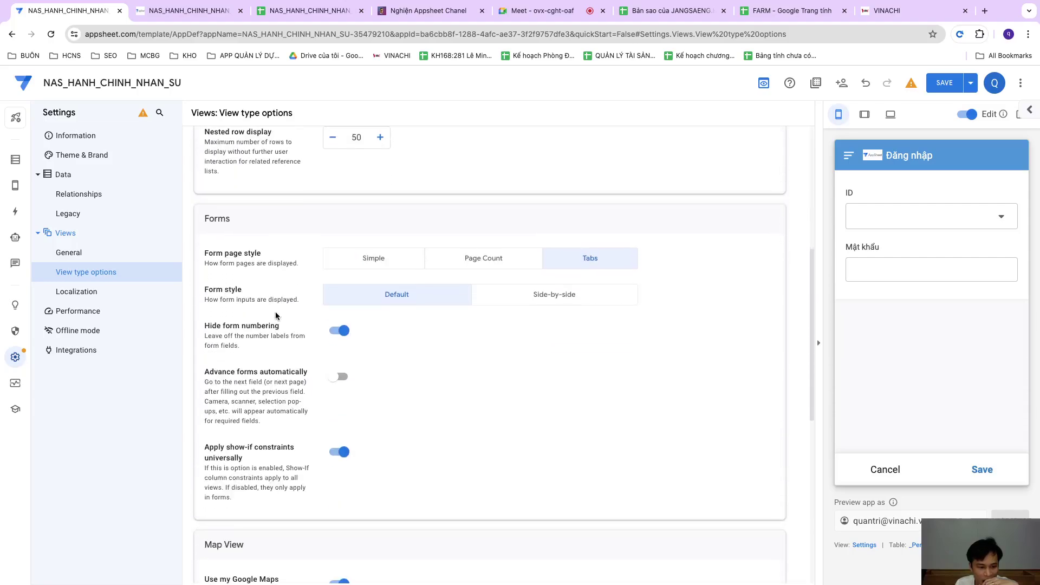
scroll(276, 316, down, 3)
scroll(273, 316, down, 4)
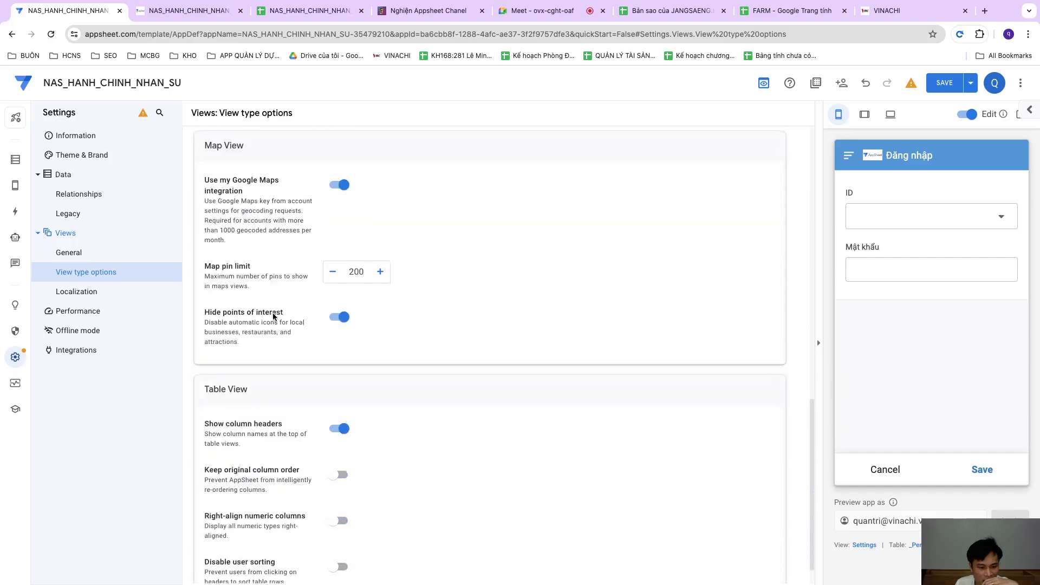
click(69, 300)
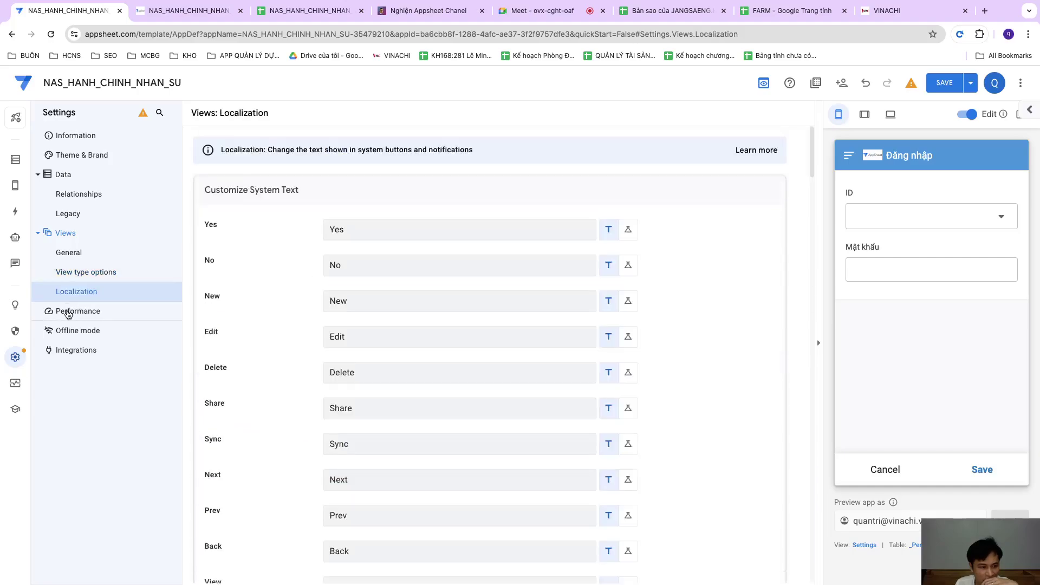
click(114, 255)
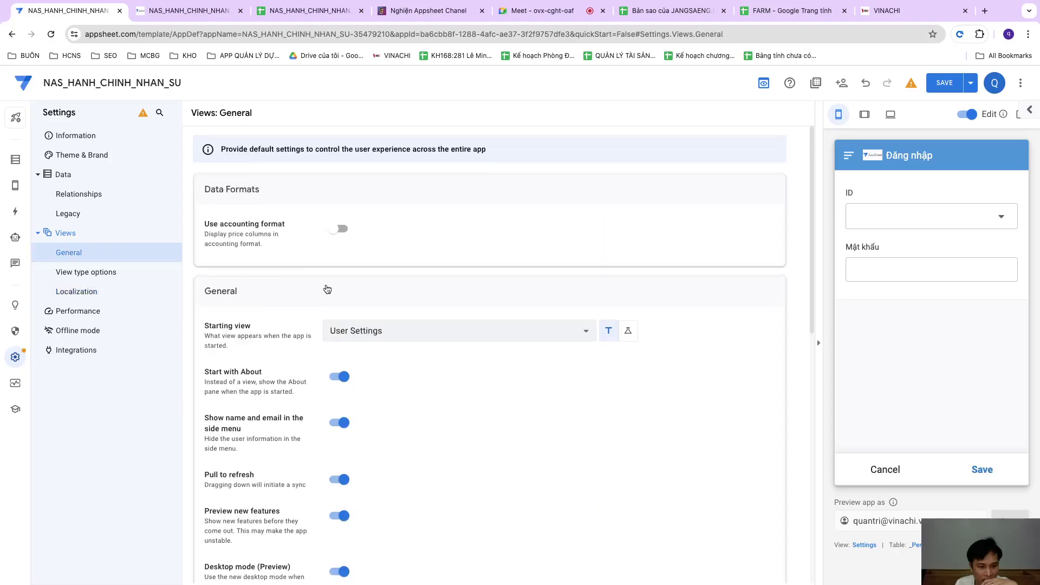
scroll(325, 288, down, 3)
scroll(327, 289, down, 2)
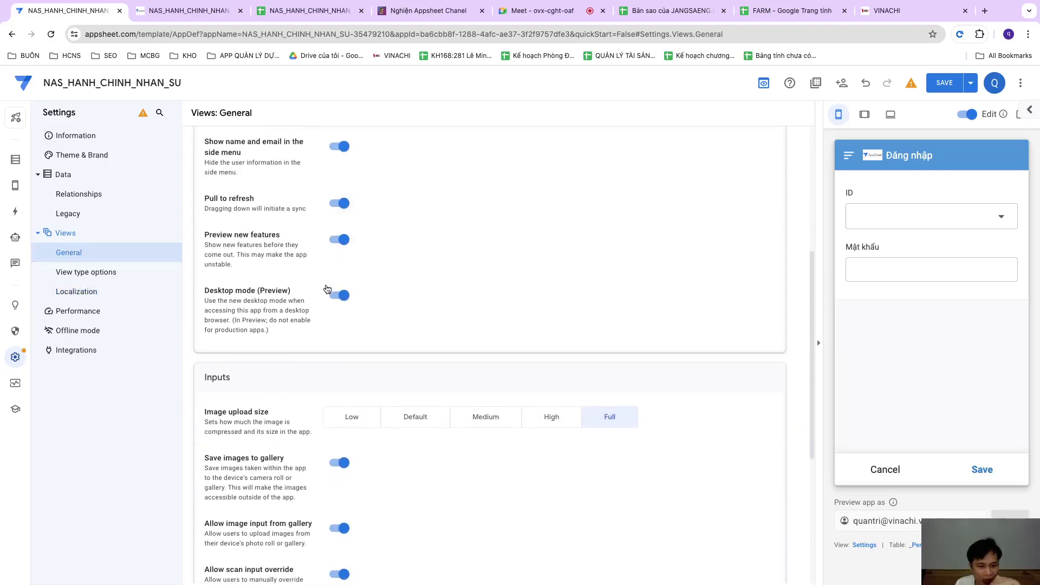
scroll(329, 325, down, 2)
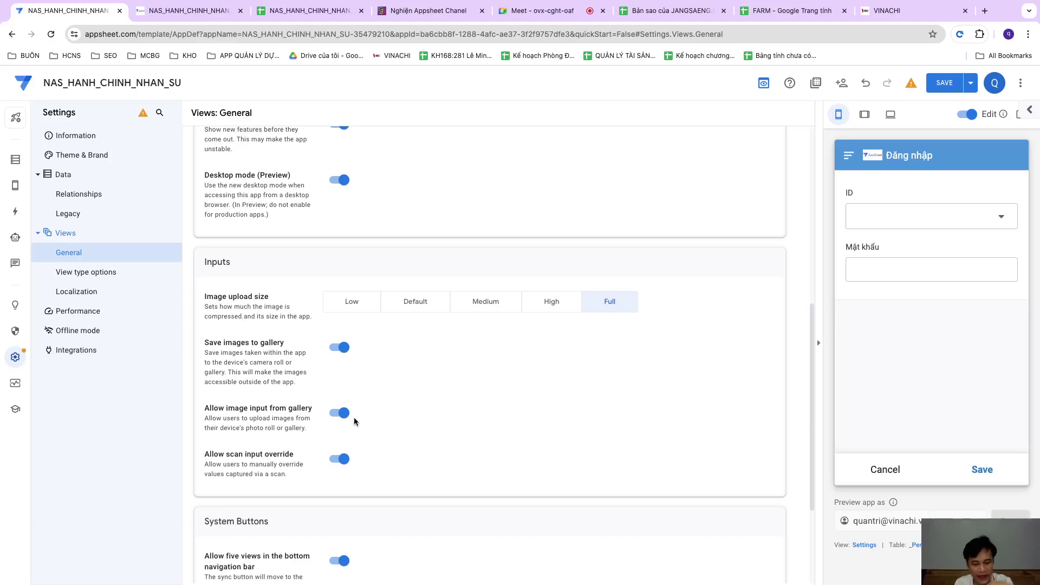
Turn off 'Allow image input from gallery' and copy the setting's label
click(341, 413)
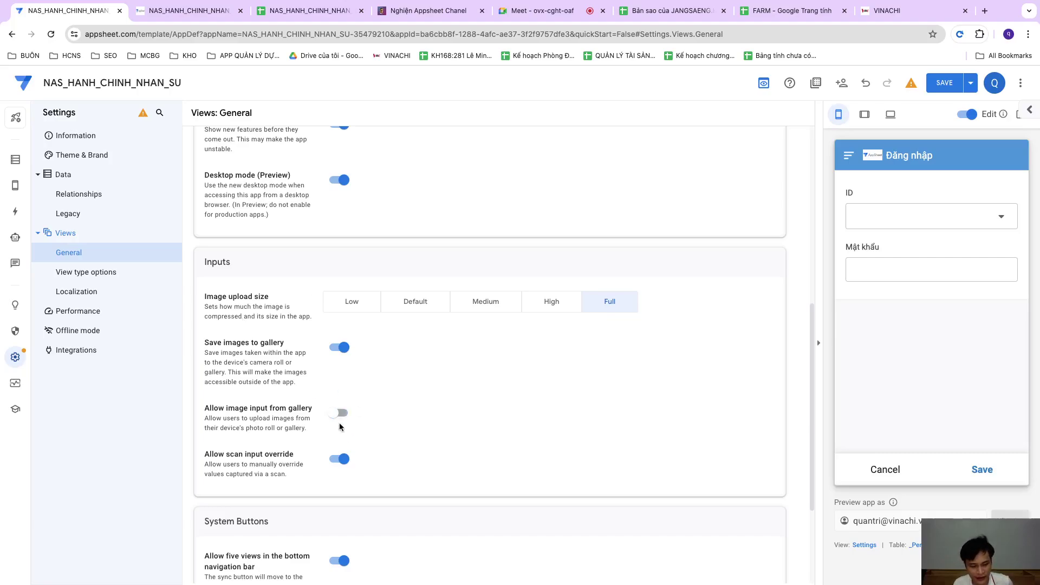
drag(194, 413, 312, 413)
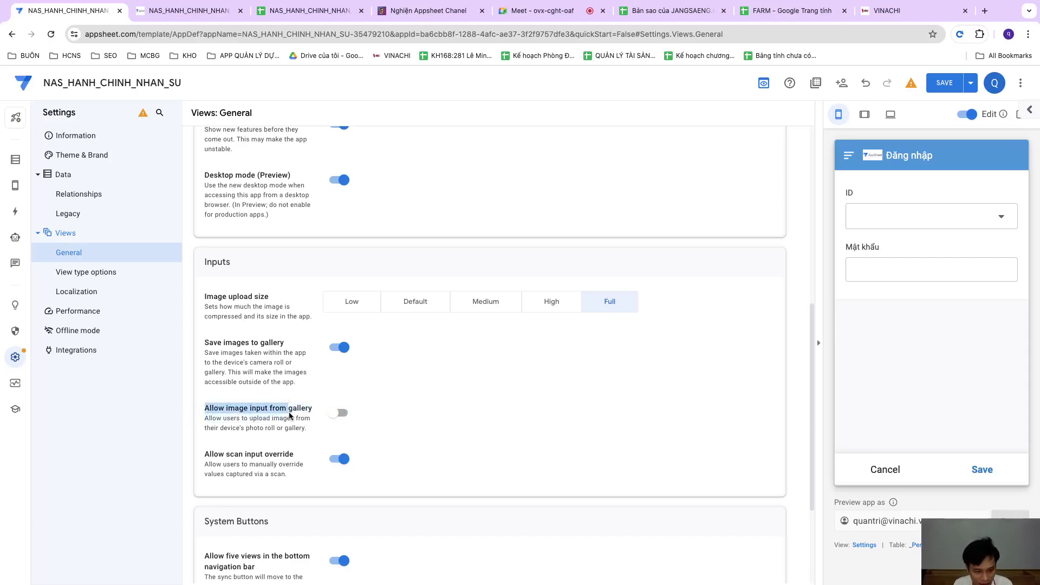
click(783, 11)
Paste 'Allow image input from gallery' into AE5 and switch that AppSheet setting back on
click(424, 216)
key(ctrl+v)
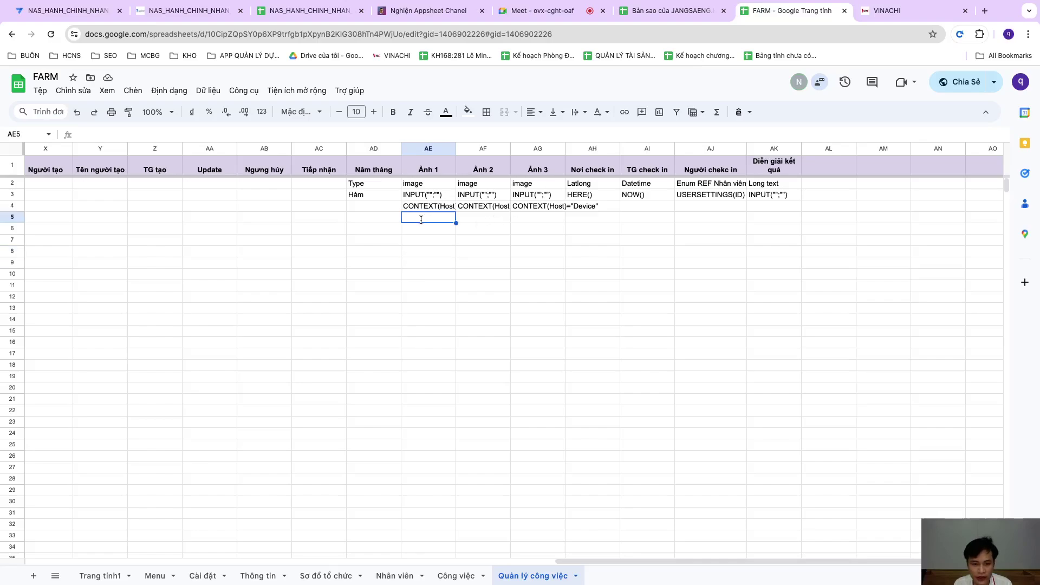
click(337, 269)
click(81, 19)
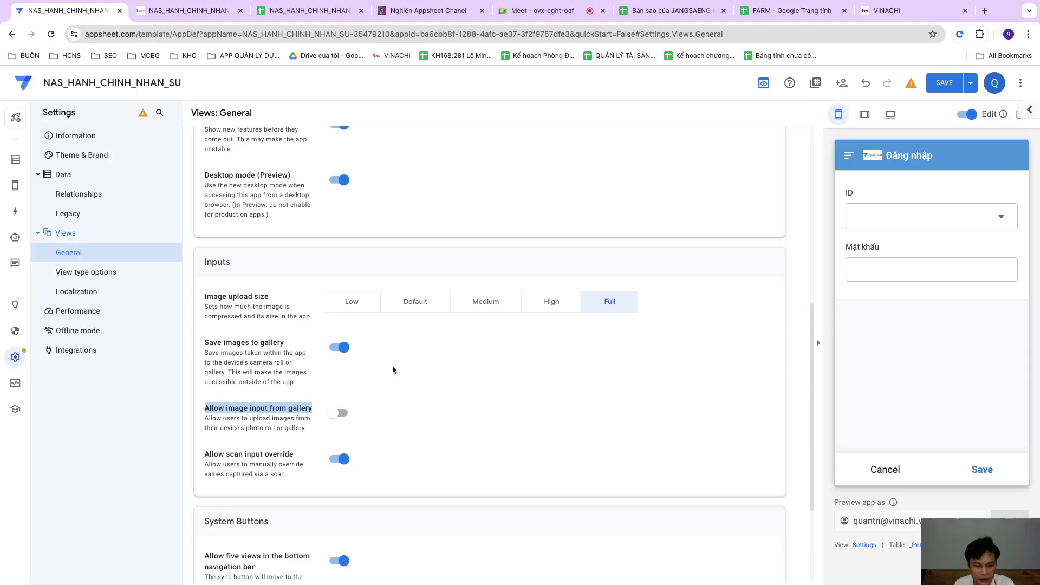
click(337, 412)
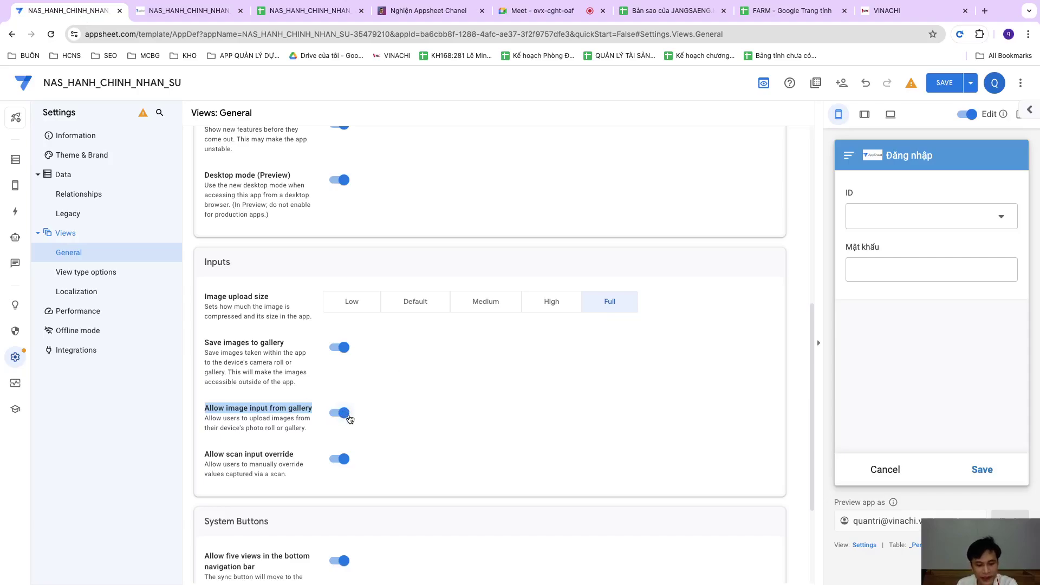
Open the FARM file's Trang tính1 sheet
click(282, 5)
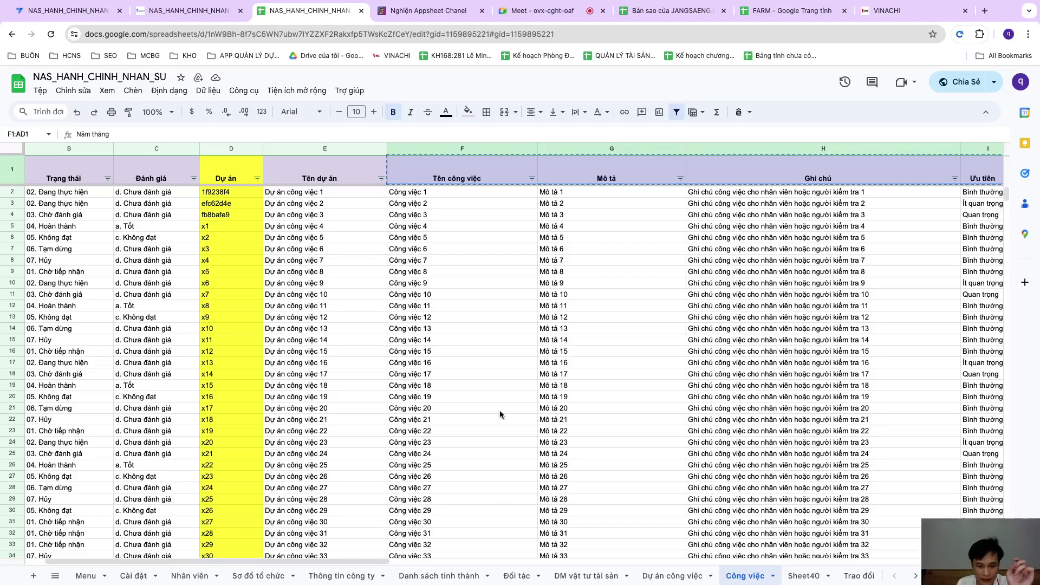
click(757, 12)
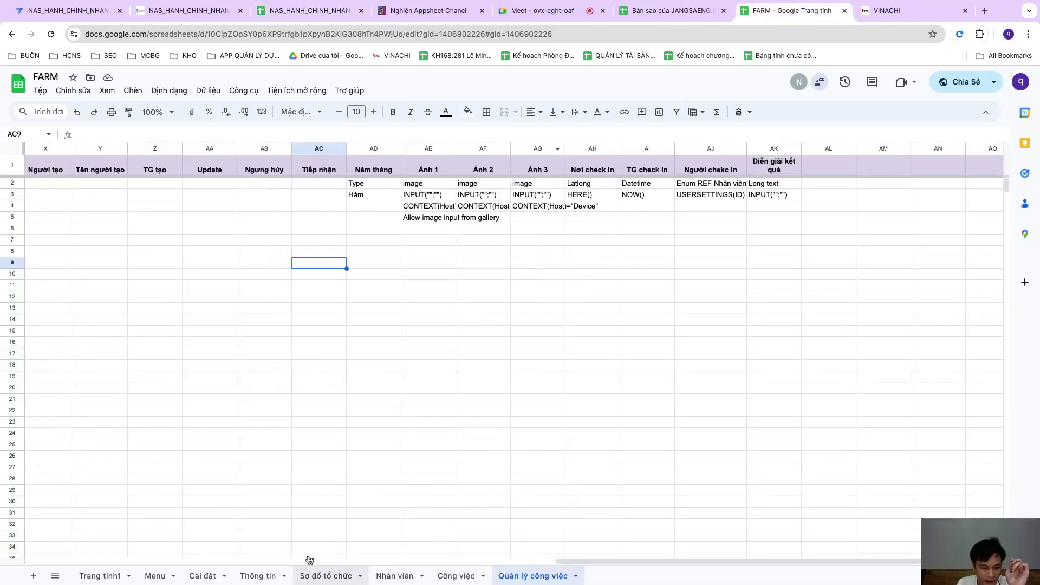
click(100, 576)
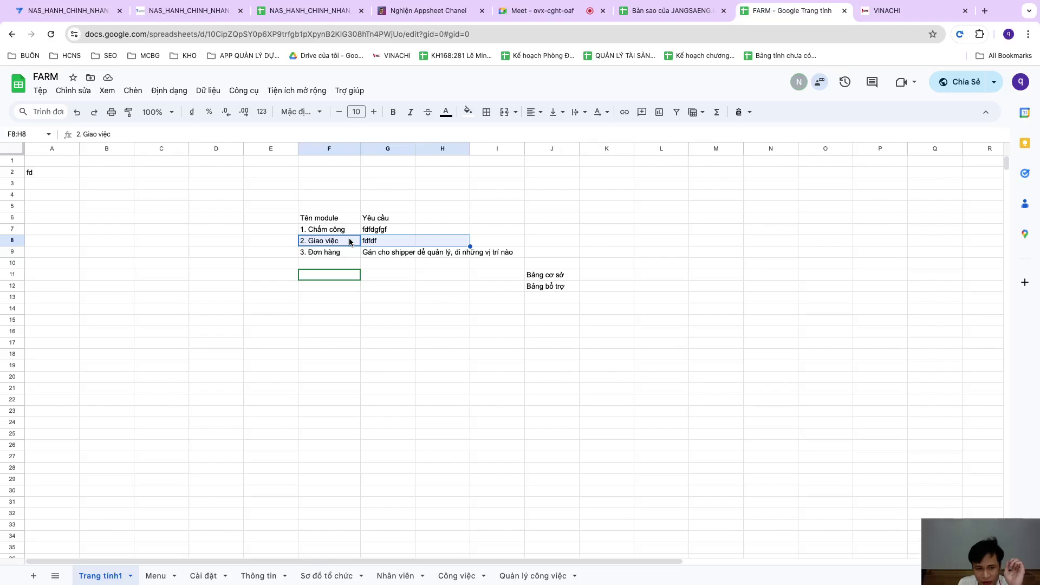
Enter '4. QUản lý sản phẩm' in F16 of Trang tính1 and widen column F
click(378, 264)
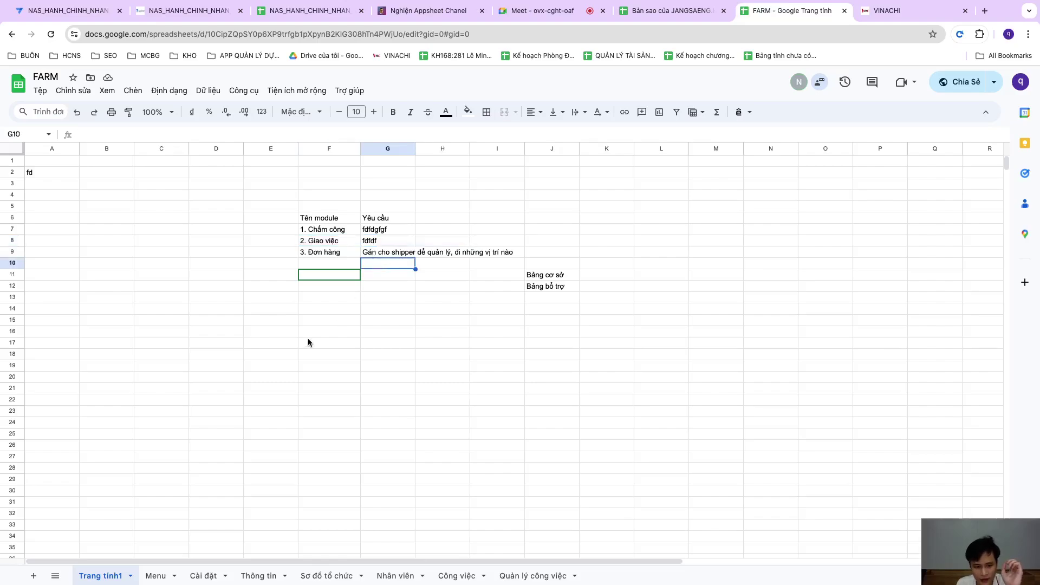
click(326, 333)
text(4. QU)
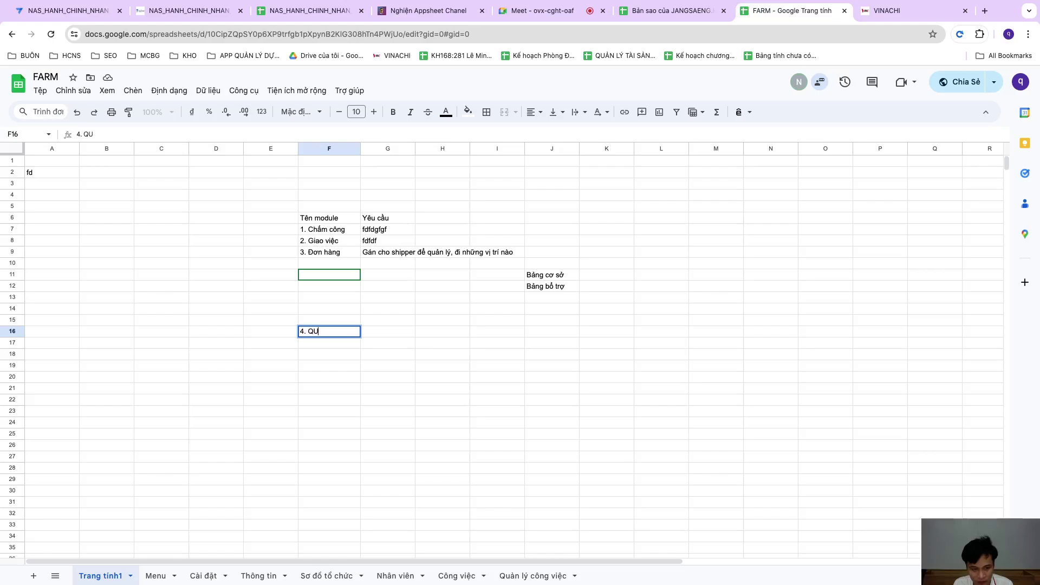
text(ản lý sản phẩ)
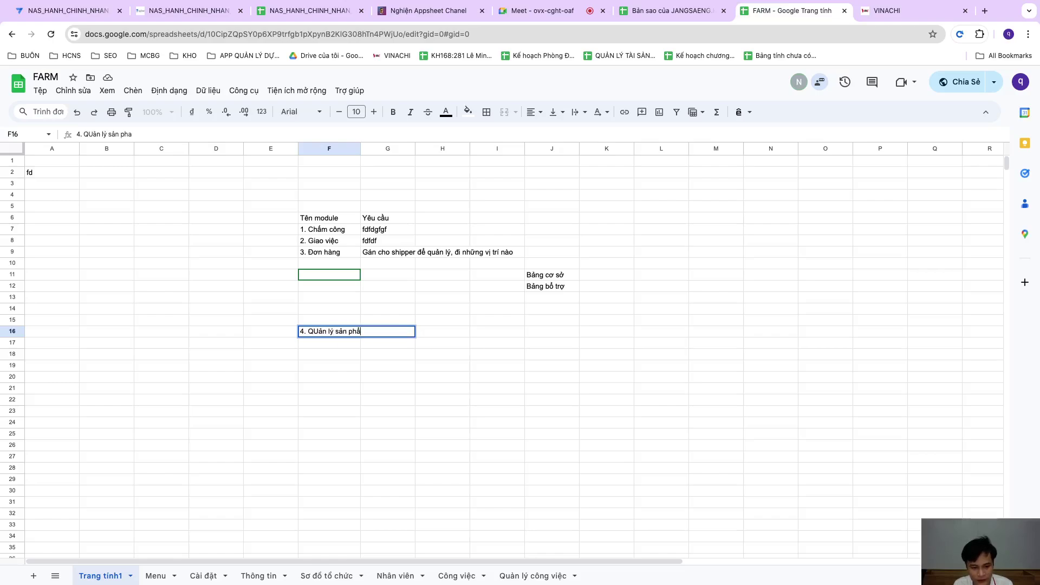
text(m)
key(Tab)
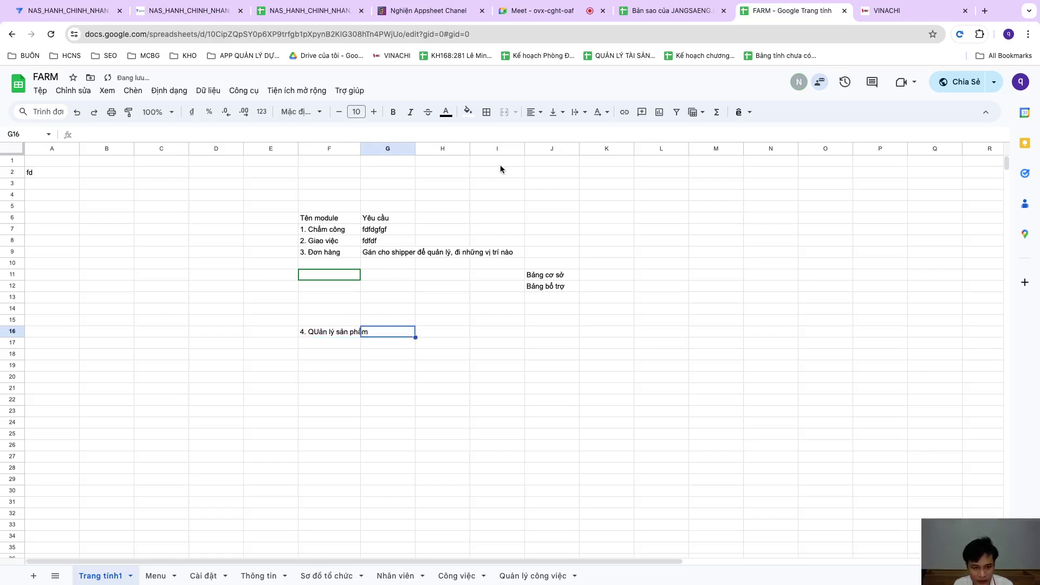
drag(360, 149, 368, 149)
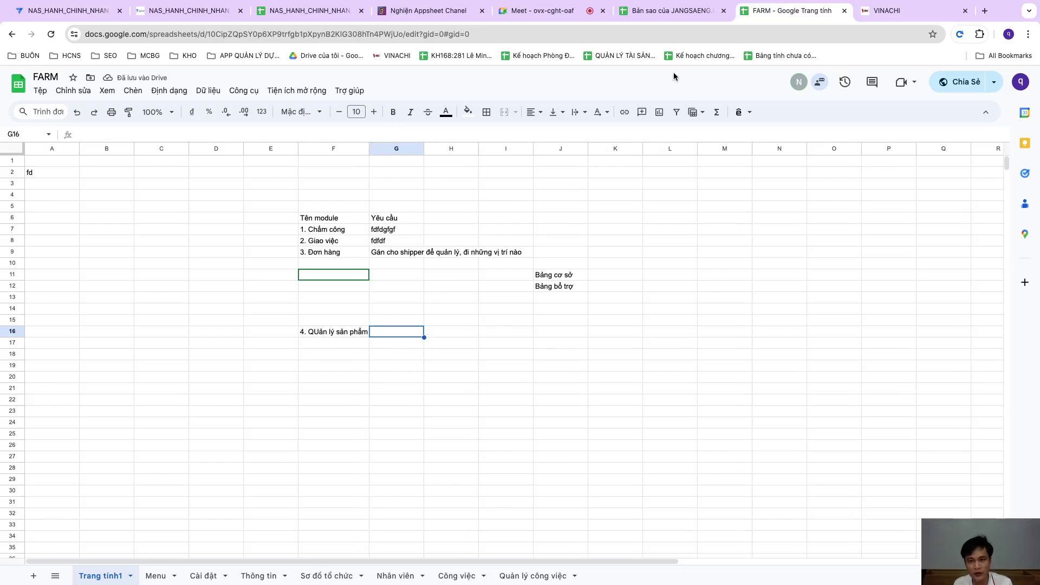
click(68, 11)
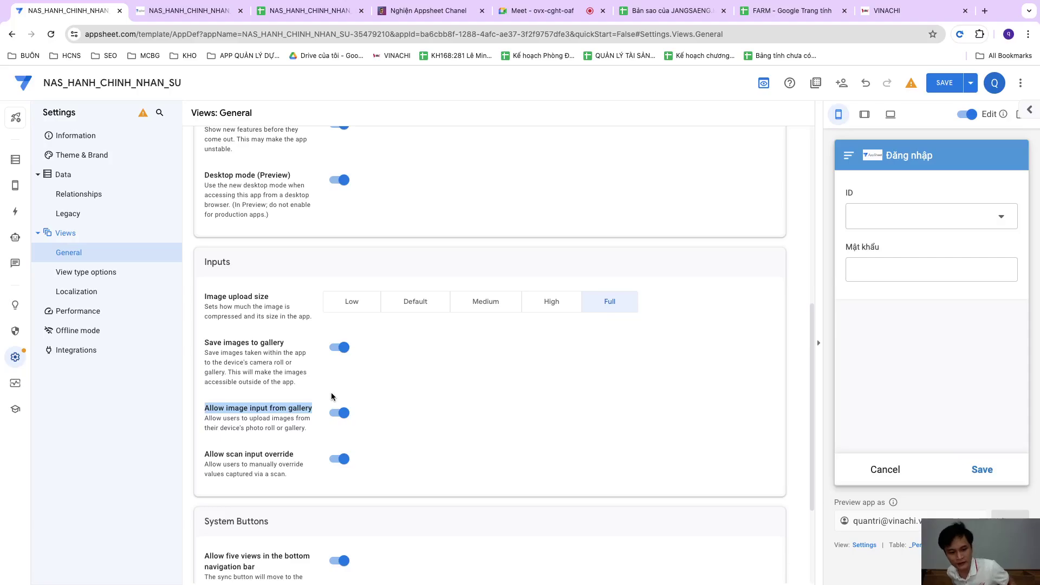
Turn 'Allow image input from gallery' off and then back on
click(332, 414)
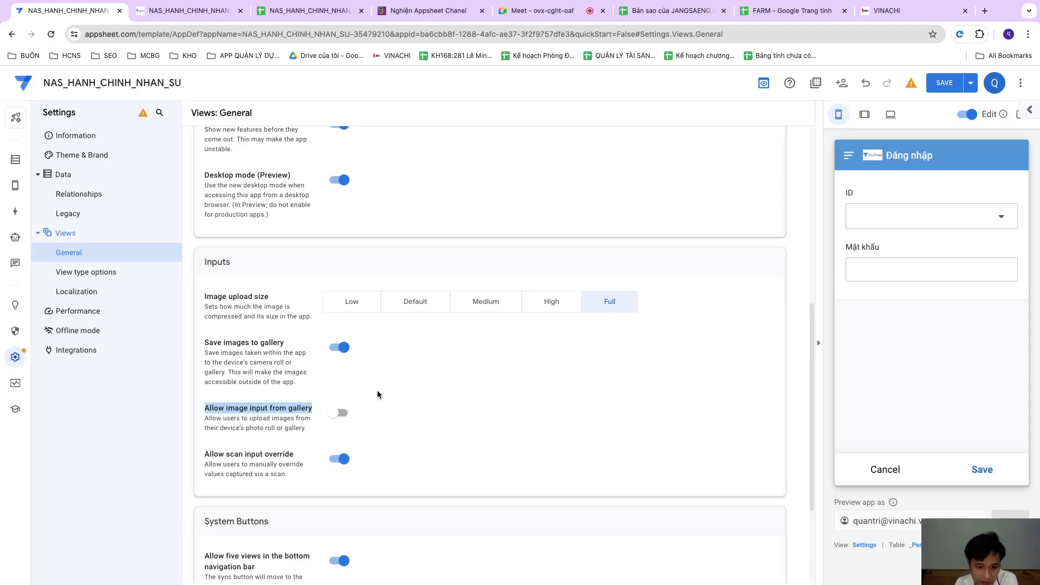
click(338, 413)
Select columns AD to AK (Năm tháng to Diễn giải kết quả) on the Quản lý công việc sheet
click(781, 12)
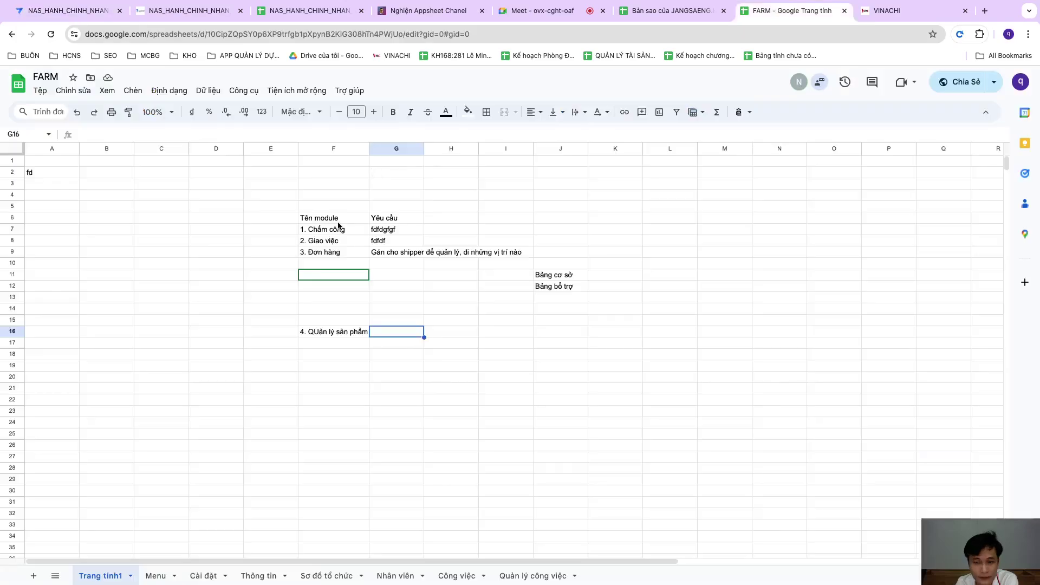
click(533, 576)
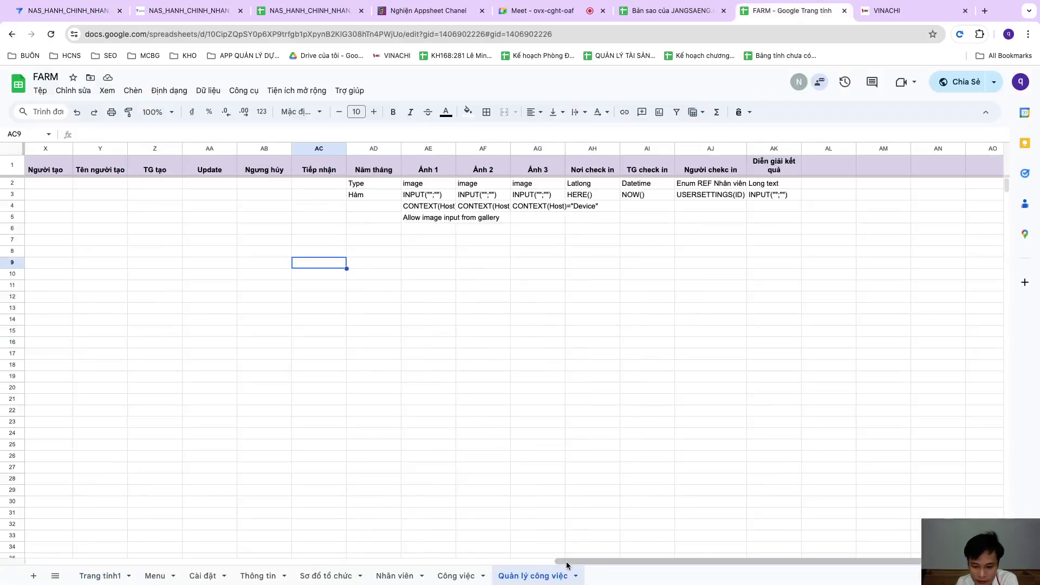
drag(596, 560, 628, 560)
drag(687, 151, 326, 150)
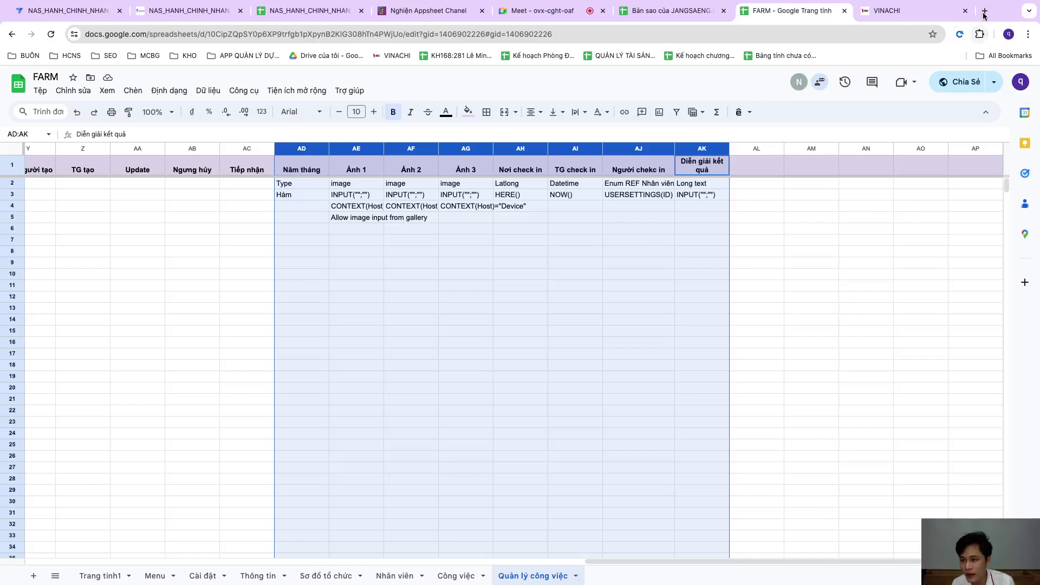
Search YouTube for 'Nghiện appsheet lưu lịch sử' in a new tab
key(ctrl+t)
text(youtube.com)
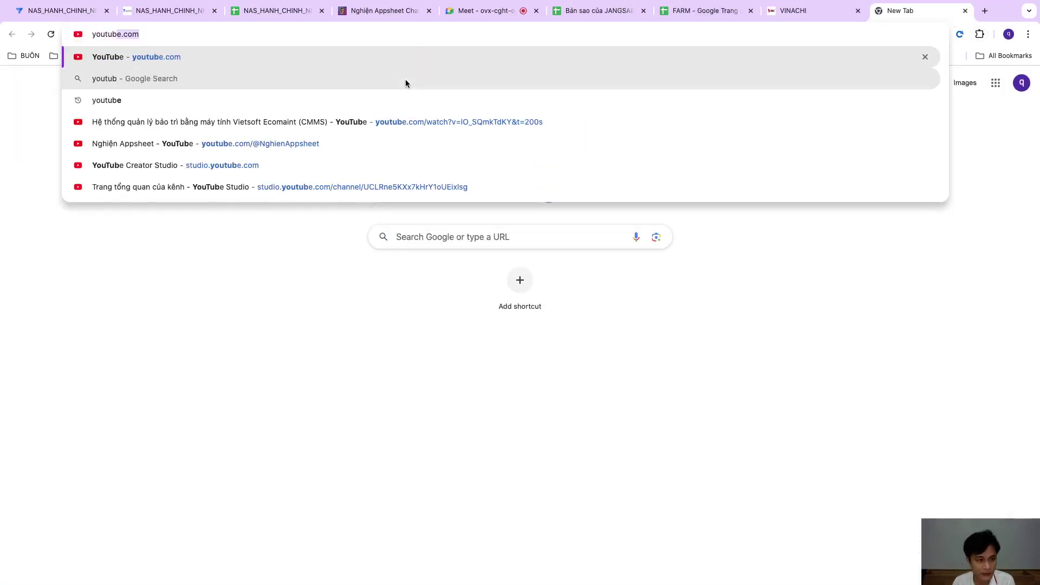
click(343, 50)
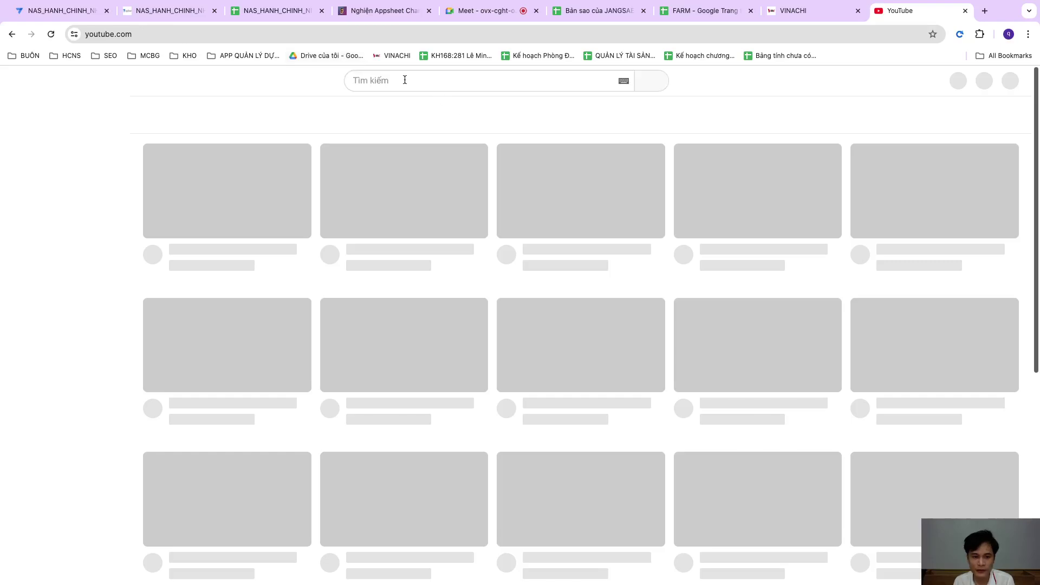
click(405, 80)
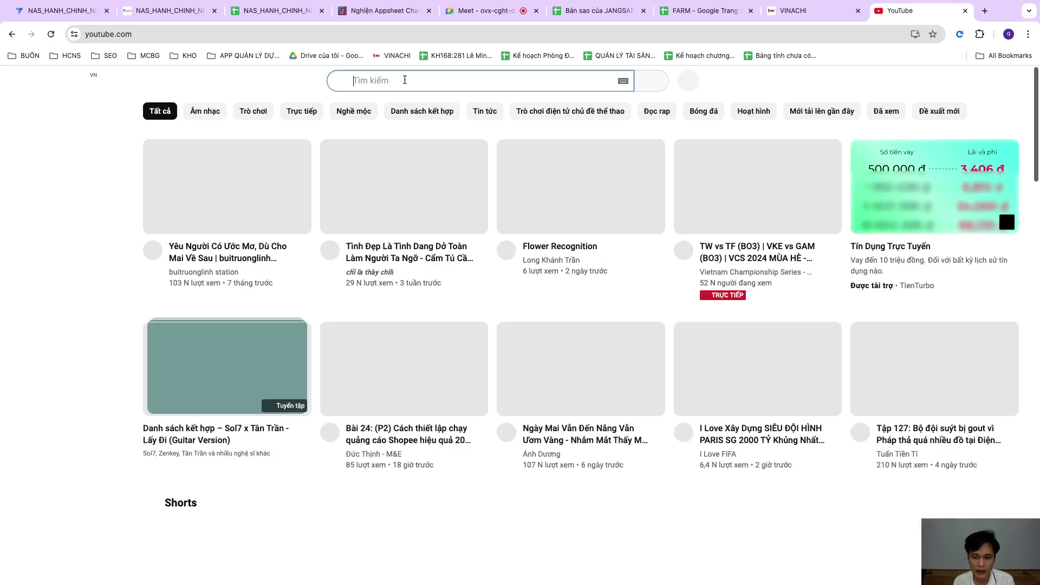
text(Nghi)
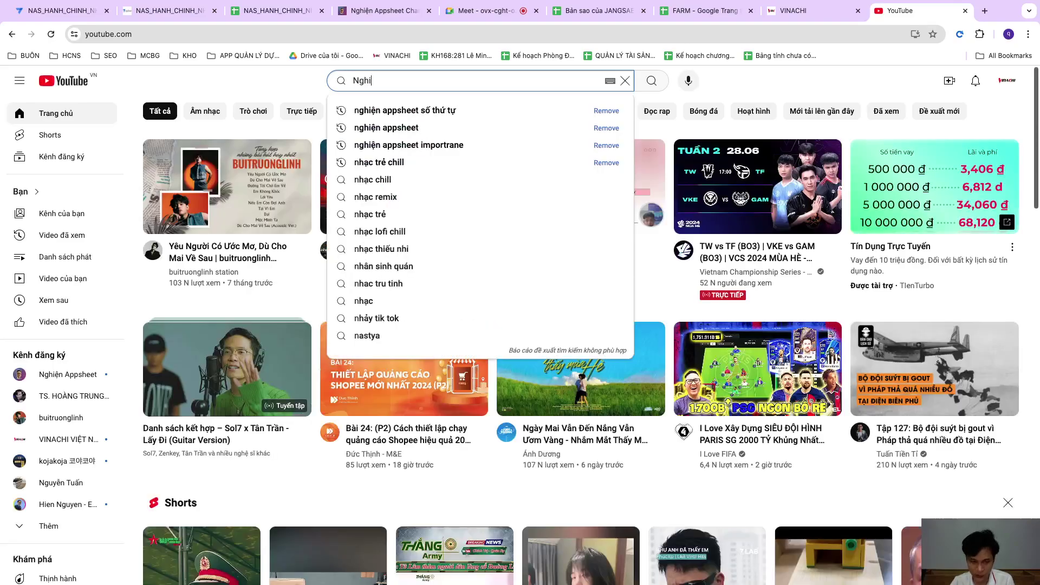
text(ện appsheet )
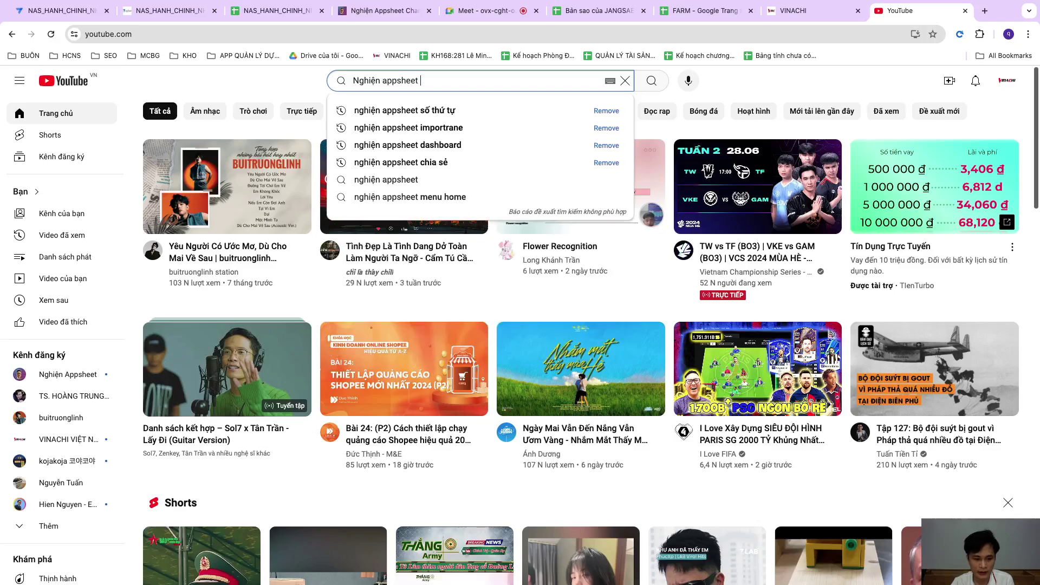
text(lưu lịch sử)
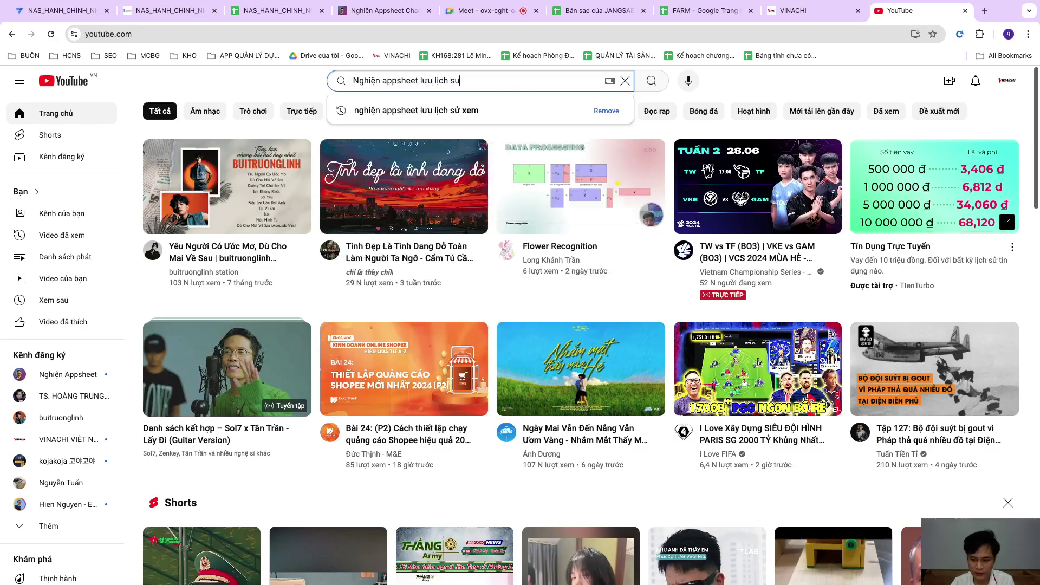
key(Return)
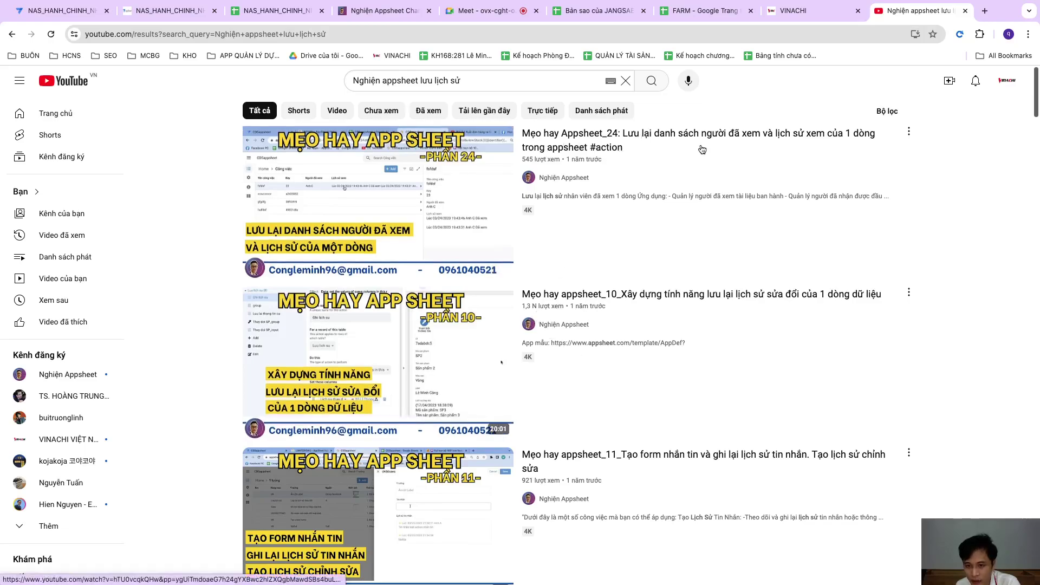
mouse_move(378, 201)
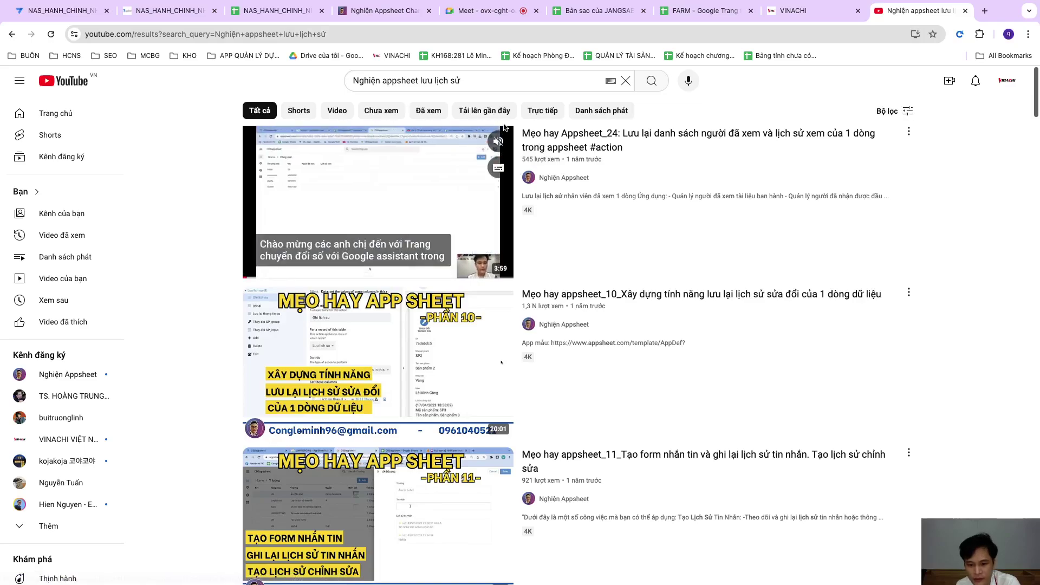
Browse the video results, then clear the AD–AK column selection in the FARM sheet
scroll(541, 246, down, 1)
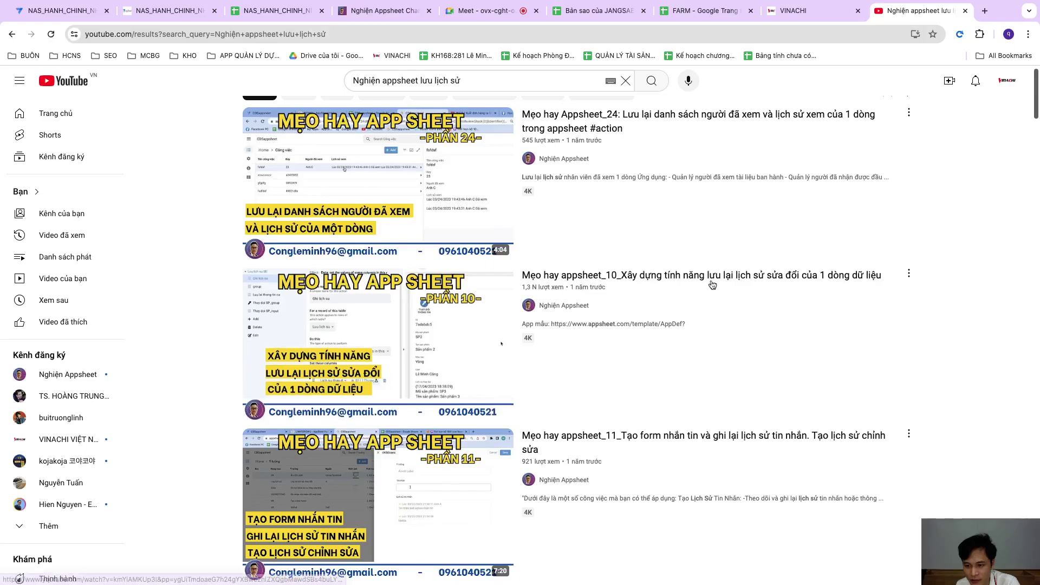
mouse_move(544, 286)
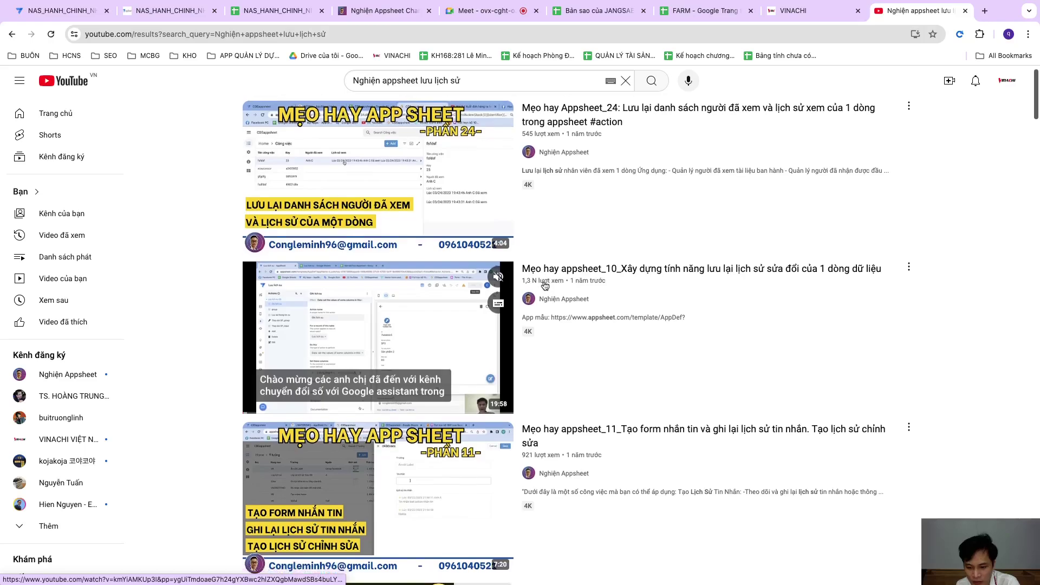
scroll(544, 283, down, 1)
scroll(396, 307, down, 4)
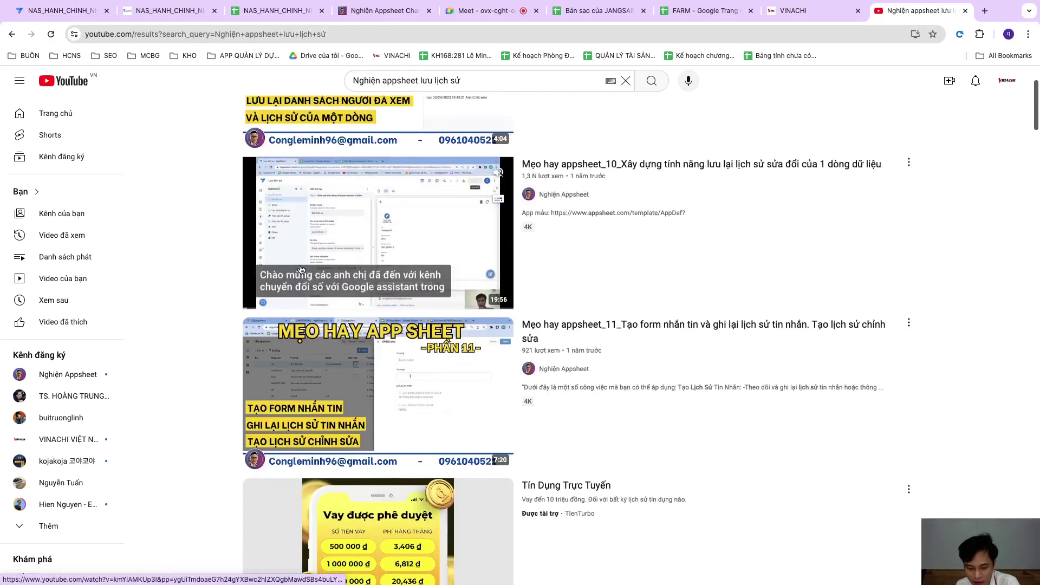
scroll(301, 261, down, 2)
scroll(301, 261, down, 4)
scroll(302, 261, down, 2)
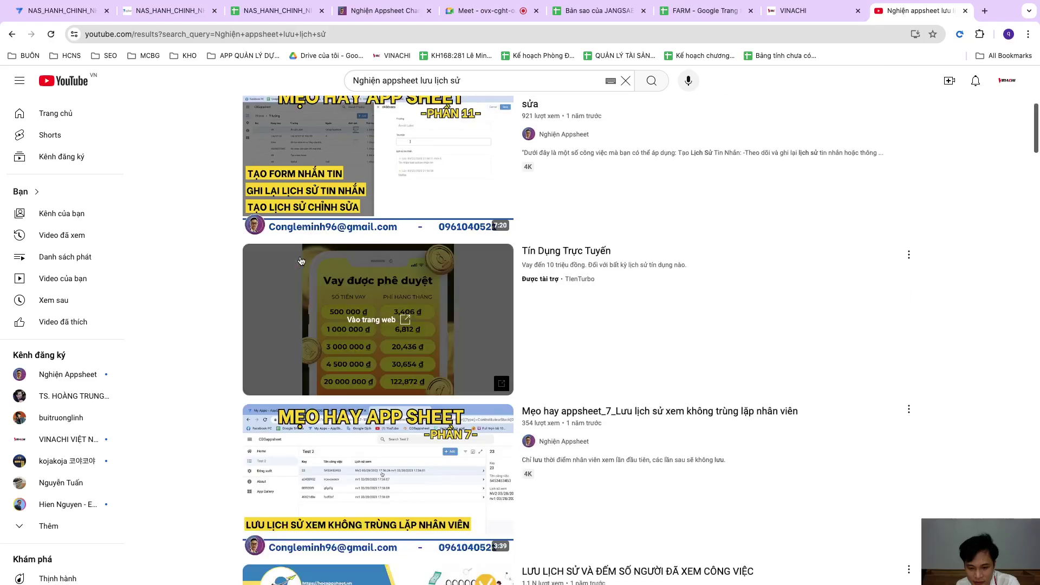
scroll(301, 261, down, 3)
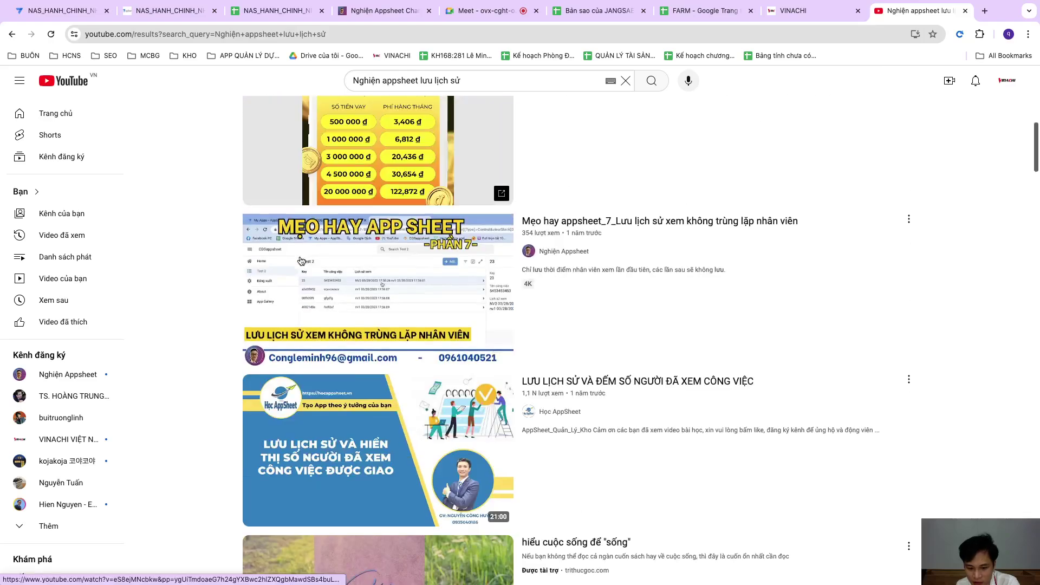
scroll(301, 261, up, 4)
scroll(301, 262, up, 4)
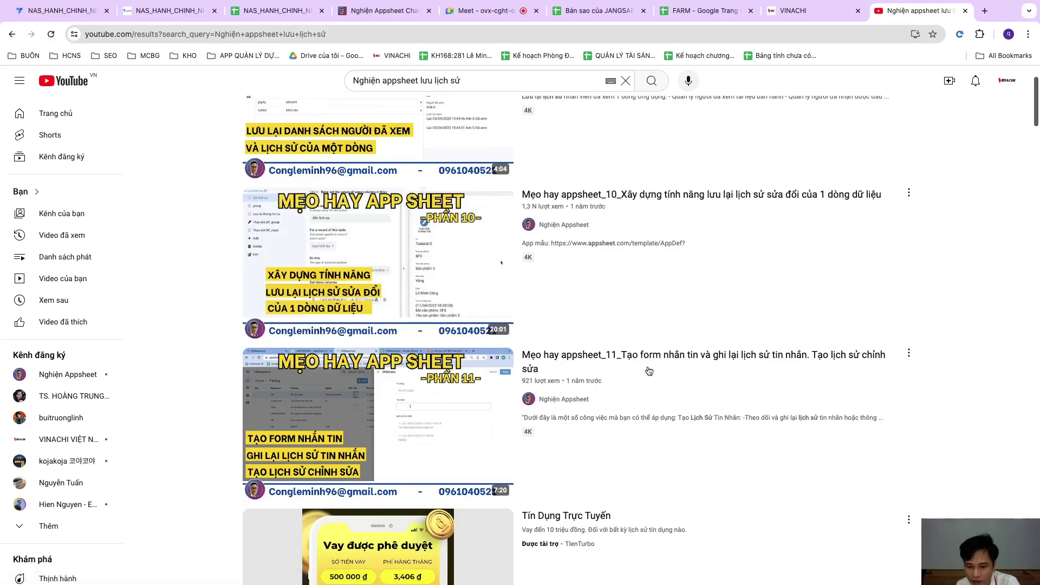
mouse_move(697, 379)
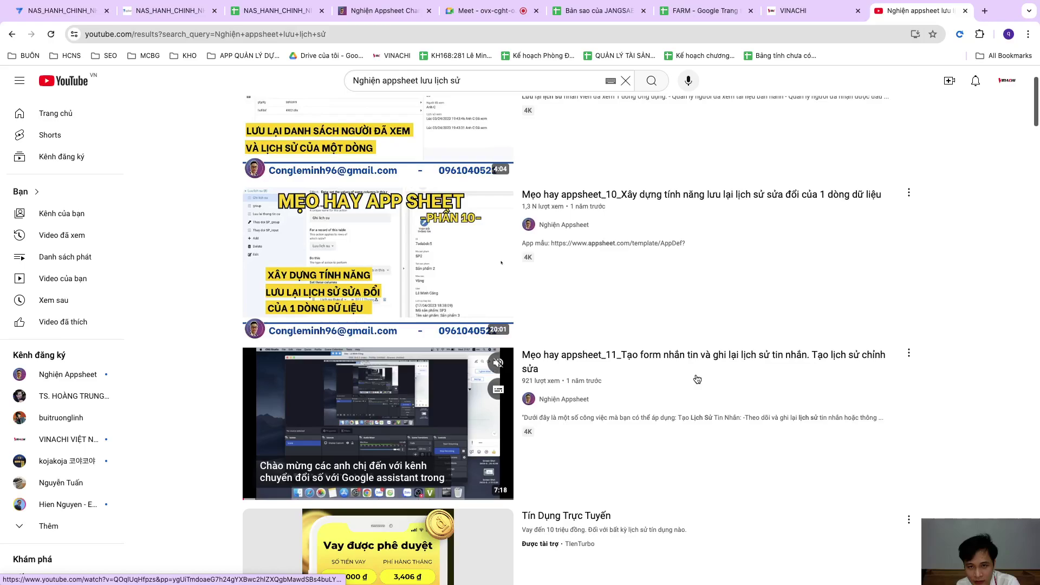
scroll(433, 334, up, 2)
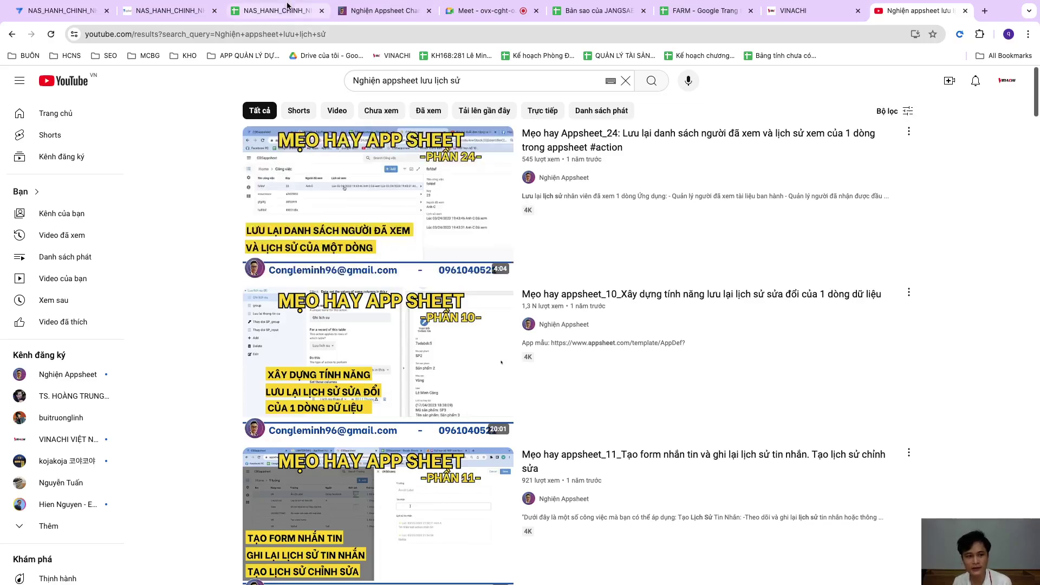
click(704, 10)
click(453, 276)
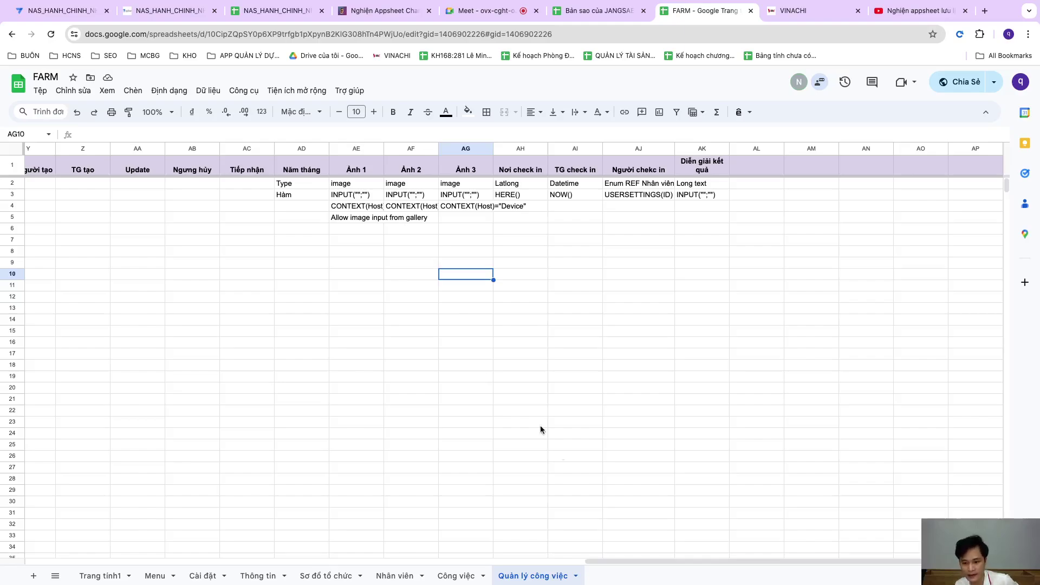
Add a new sheet named 'Tra cứu' with row 1 frozen
click(501, 578)
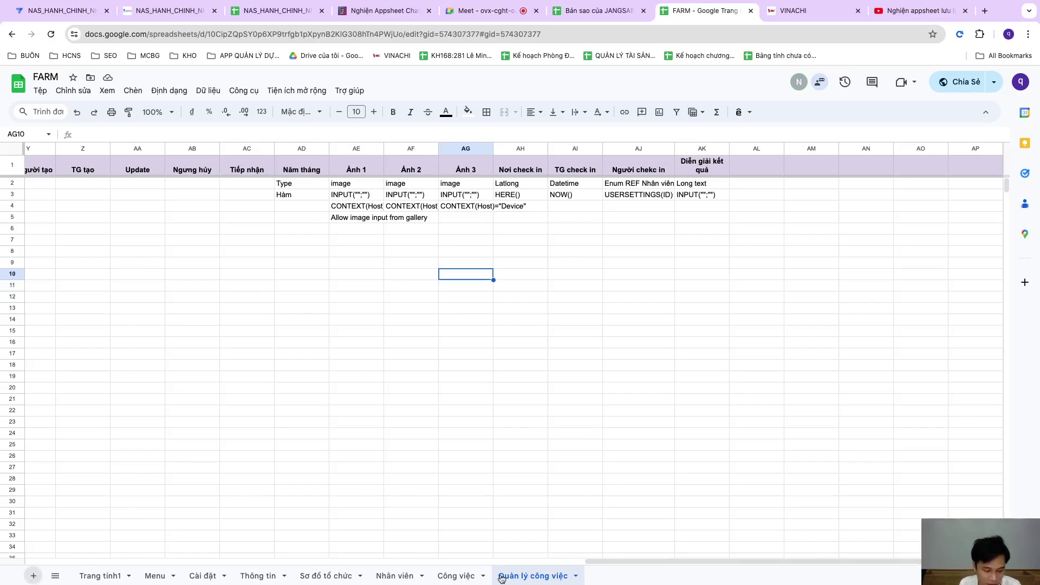
key(shift+F11)
double_click(604, 575)
text(T)
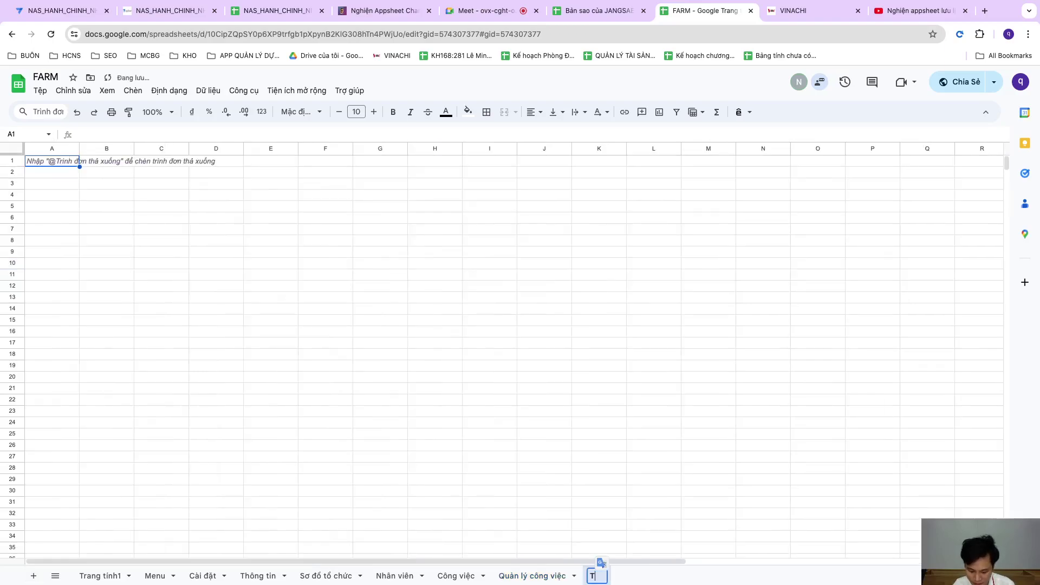
text(ra cuứu)
key(Return)
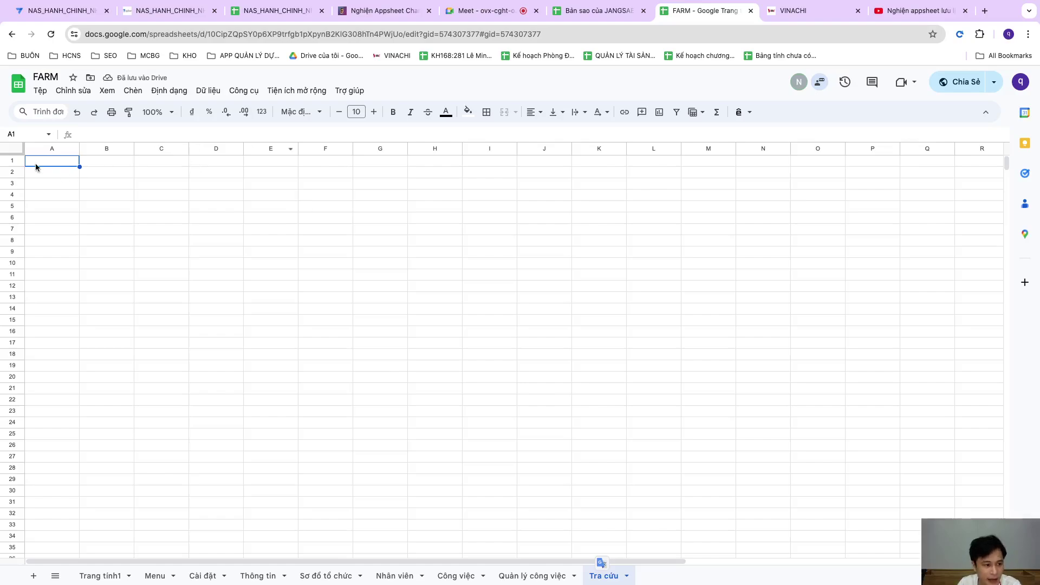
drag(12, 153, 12, 166)
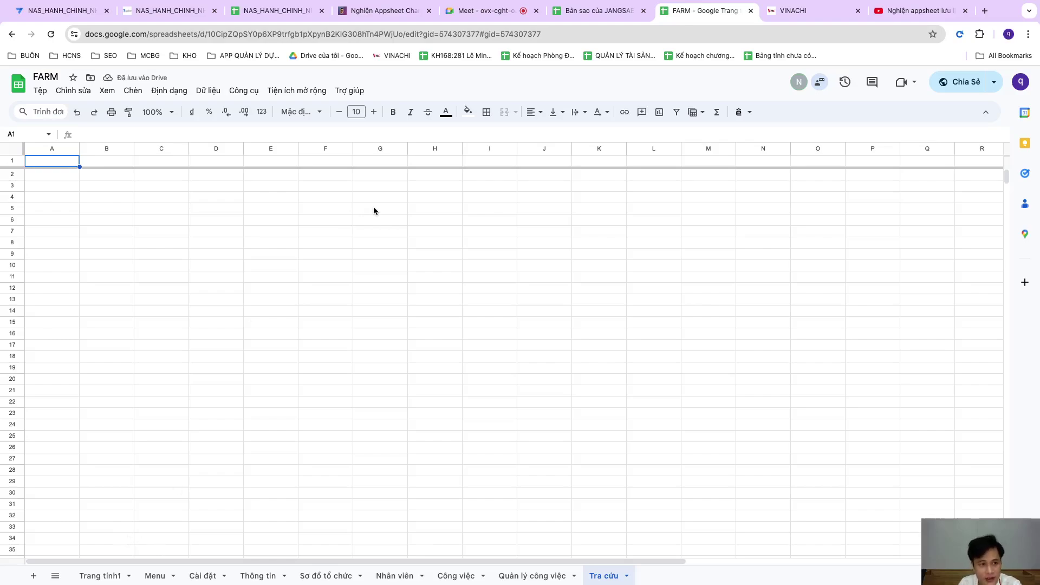
click(372, 12)
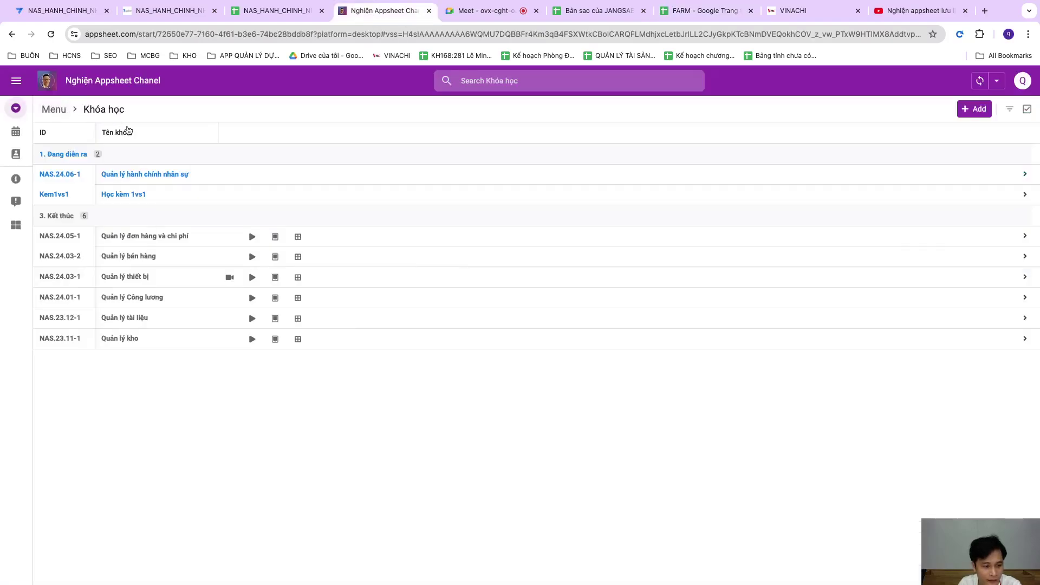
View the Quản lý đơn hàng và chi phí details in AppSheet, then go back to the FARM spreadsheet
click(138, 238)
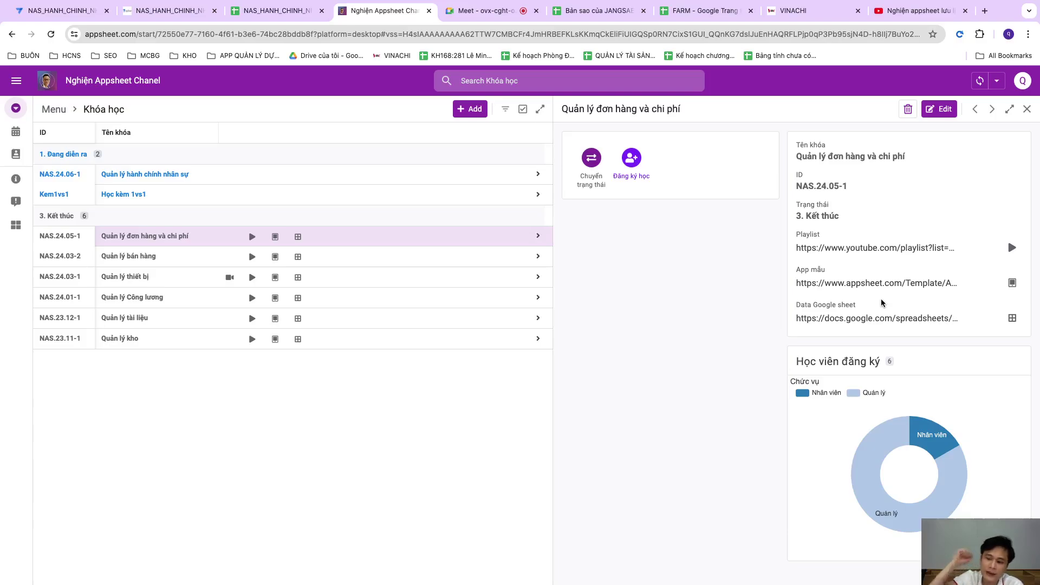
click(704, 11)
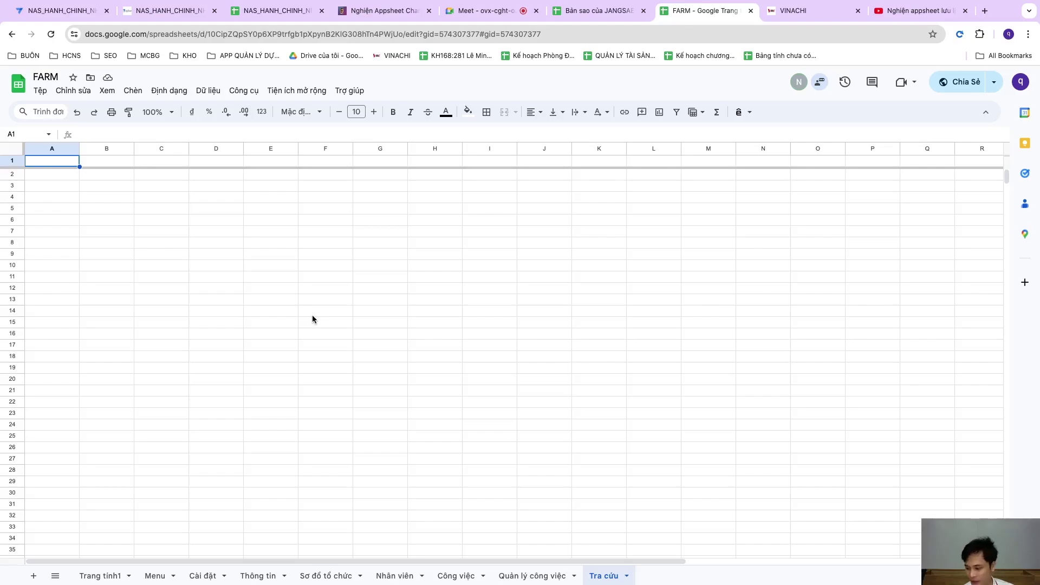
Fill a list from G11 with the series Công việc 1 through Công việc 12
click(387, 278)
text(C)
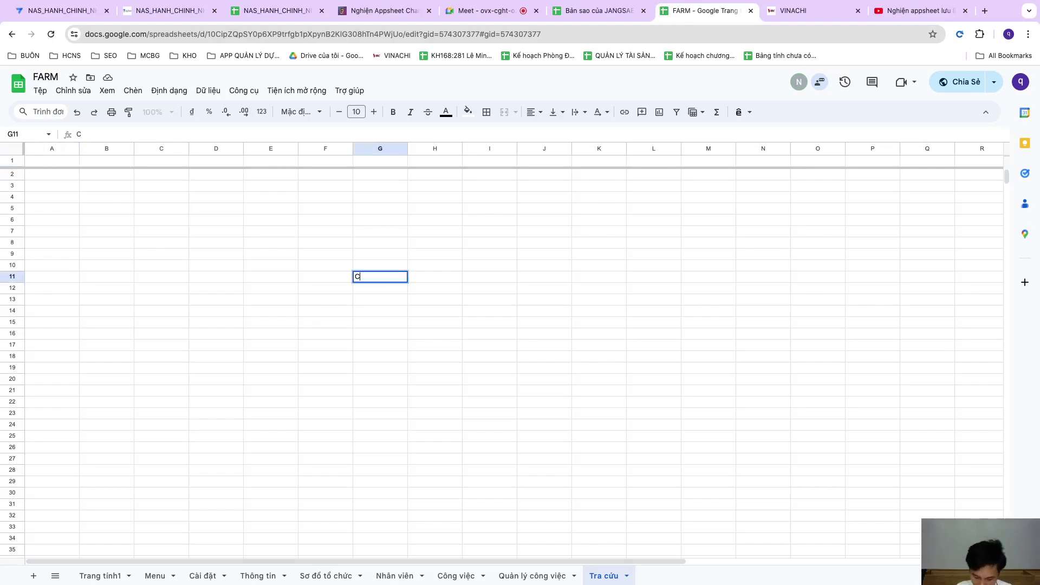
text(ông vie)
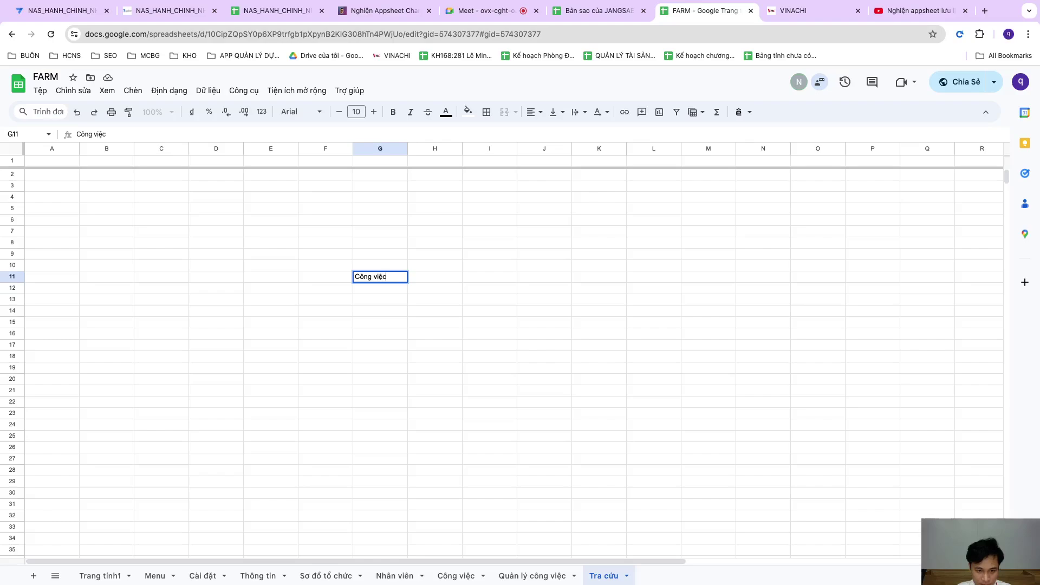
text(1)
key(Return)
text(Công việc)
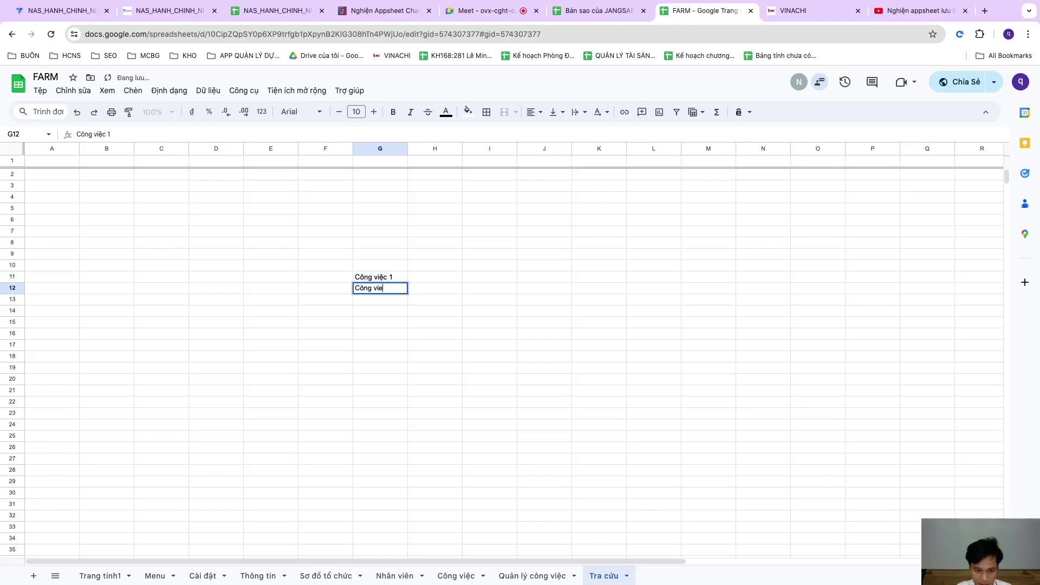
text( 2)
key(Return)
mouse_move(379, 277)
mouse_down()
mouse_move(409, 293)
mouse_move(410, 346)
mouse_up()
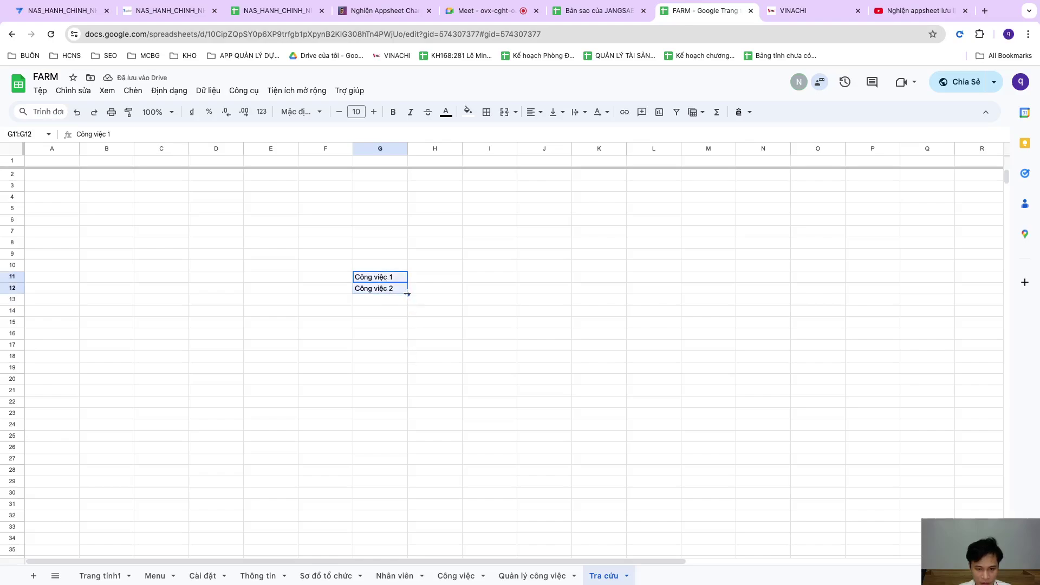
click(439, 335)
mouse_move(388, 278)
mouse_down()
mouse_move(395, 345)
mouse_move(423, 405)
mouse_up()
click(541, 413)
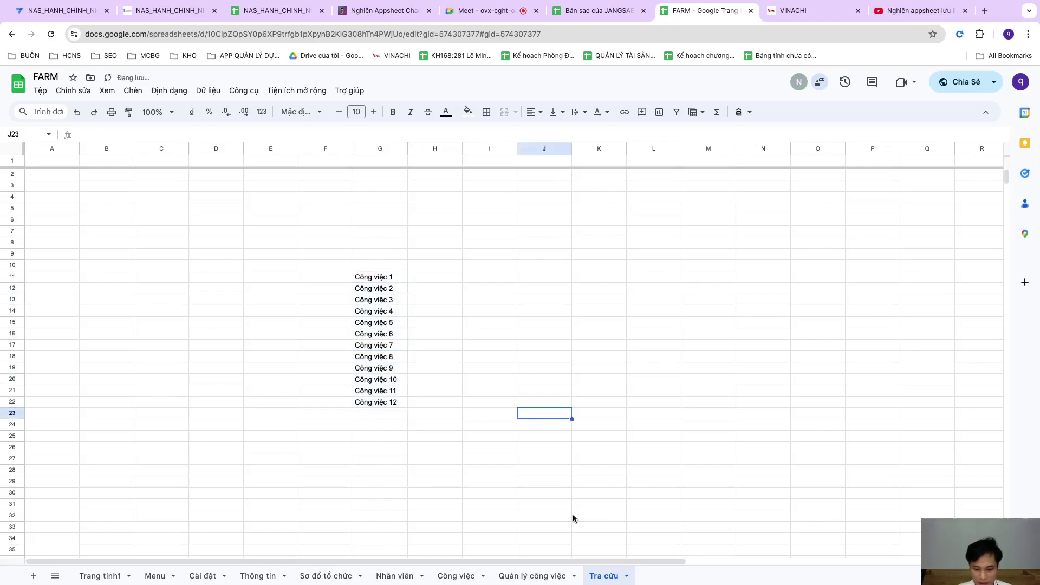
On the Quản lý công việc sheet, copy the Đánh giá values -, Không đạt and Đạt
click(544, 575)
drag(638, 561, 23, 378)
click(241, 184)
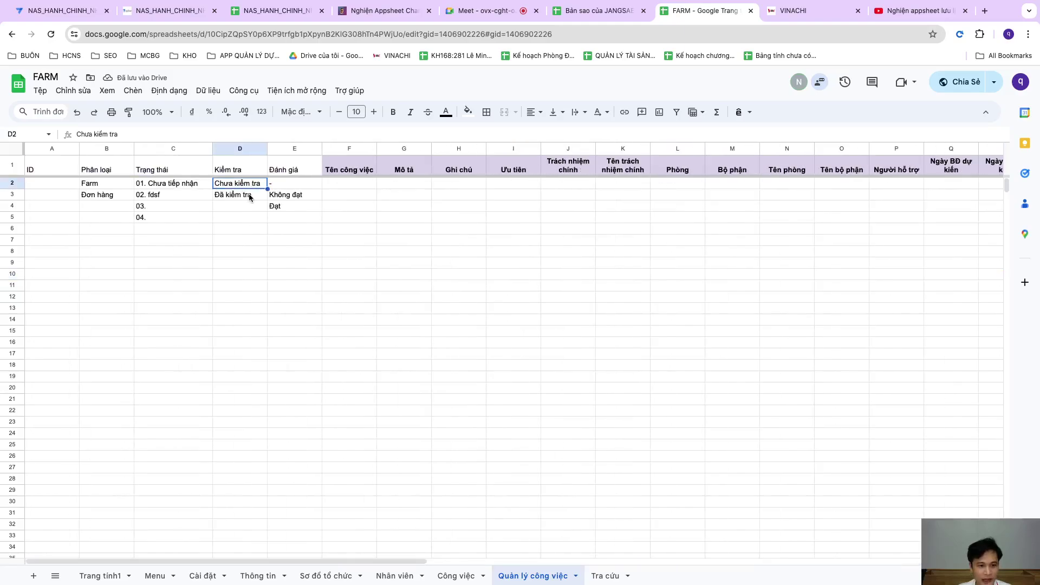
drag(281, 185, 285, 212)
key(ctrl+c)
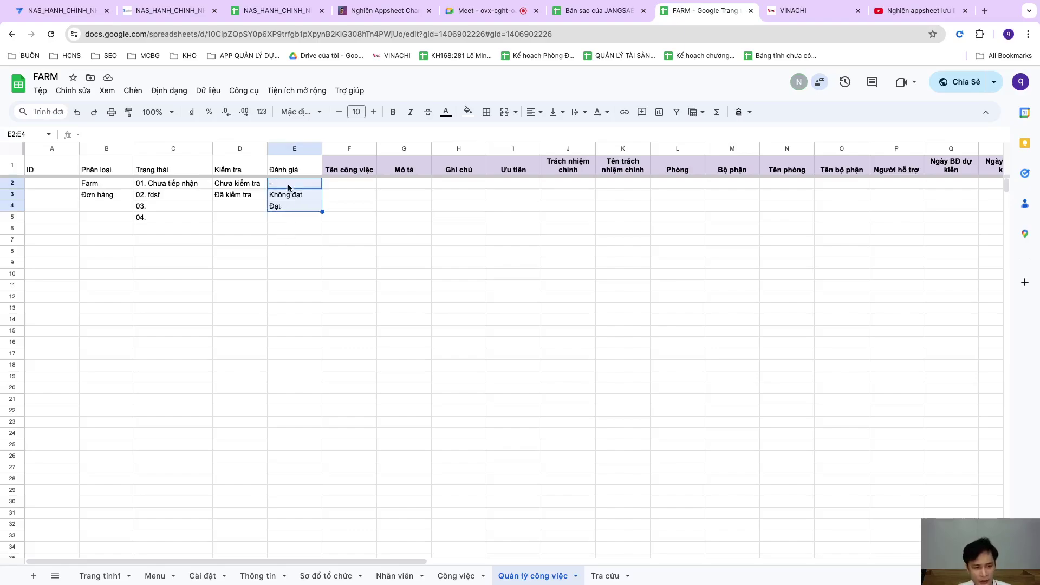
click(288, 183)
click(285, 196)
click(284, 208)
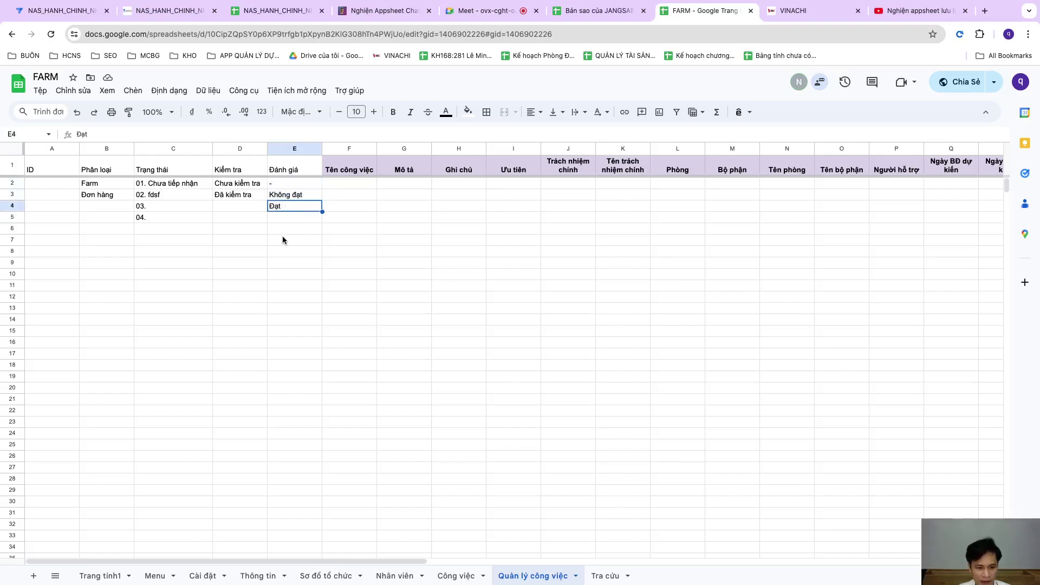
click(282, 239)
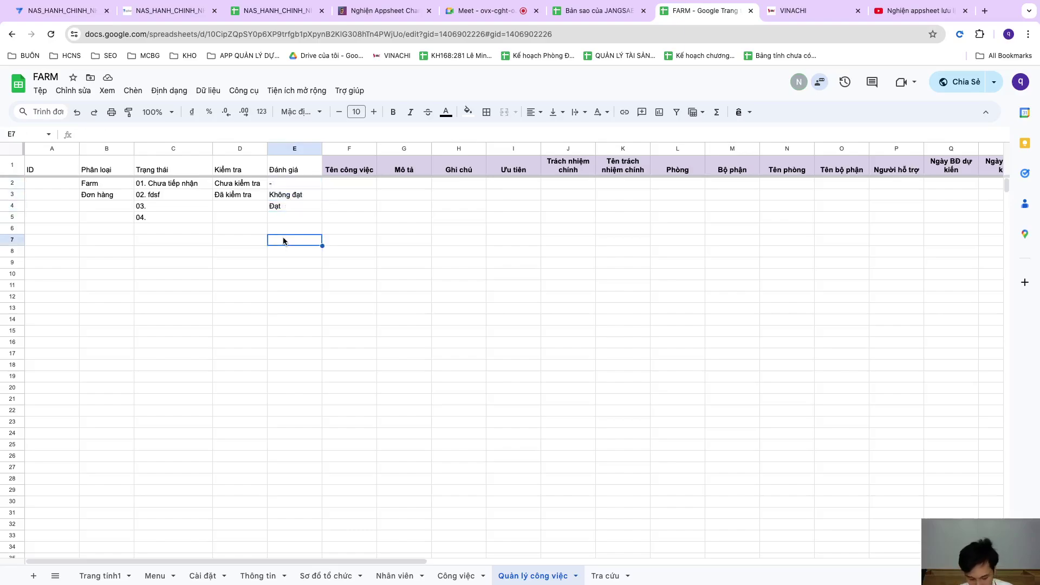
Enter the scores 1, 2, 3, 4, 5 down column E starting at E7
text(1 23 4 5)
key(Up)
key(Up)
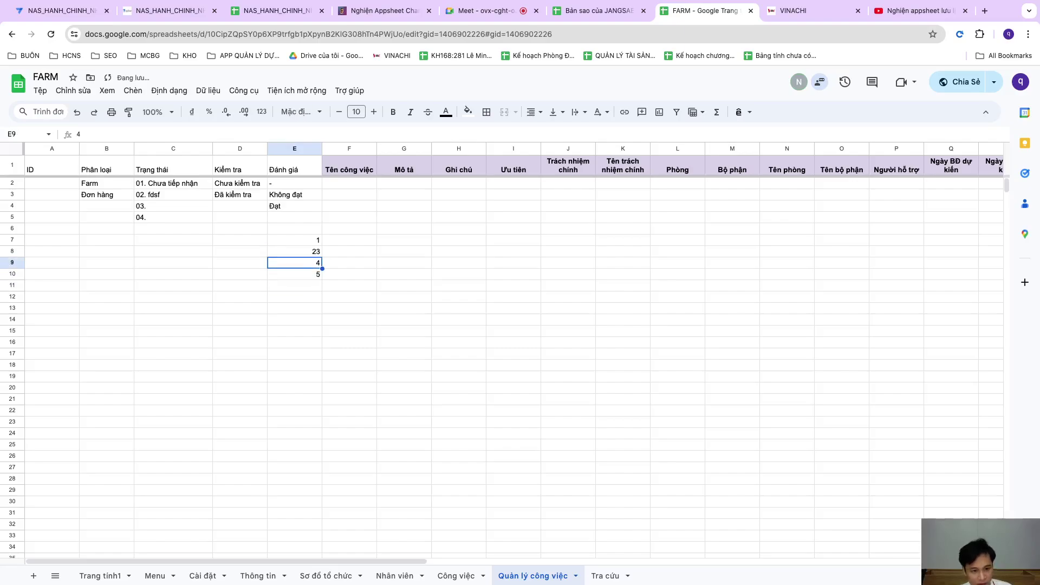
key(Up)
text(2)
key(Return)
text(3 4 )
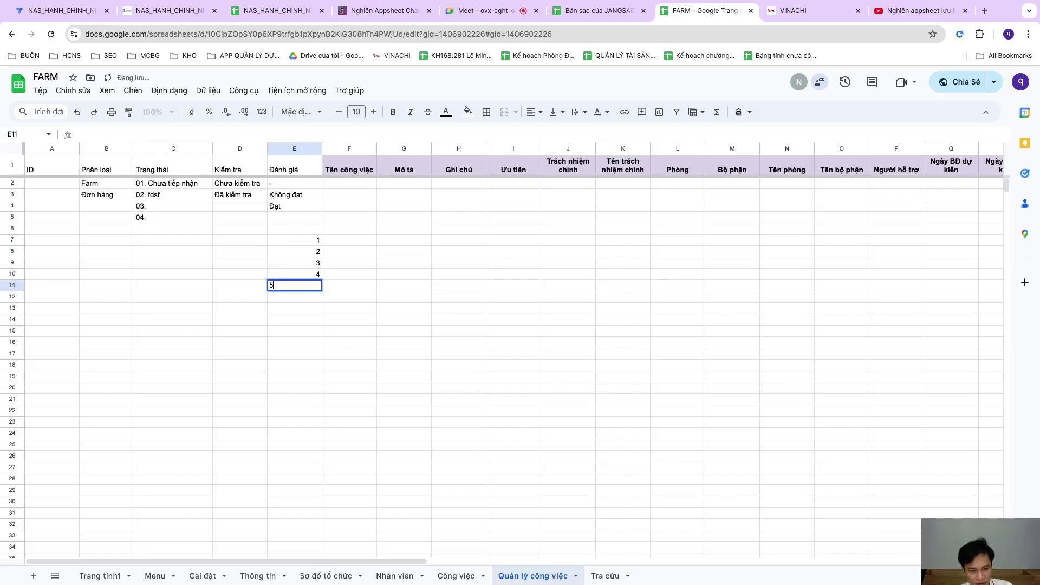
text(5)
key(Up)
key(Up)
key(Up)
key(Up)
key(Up)
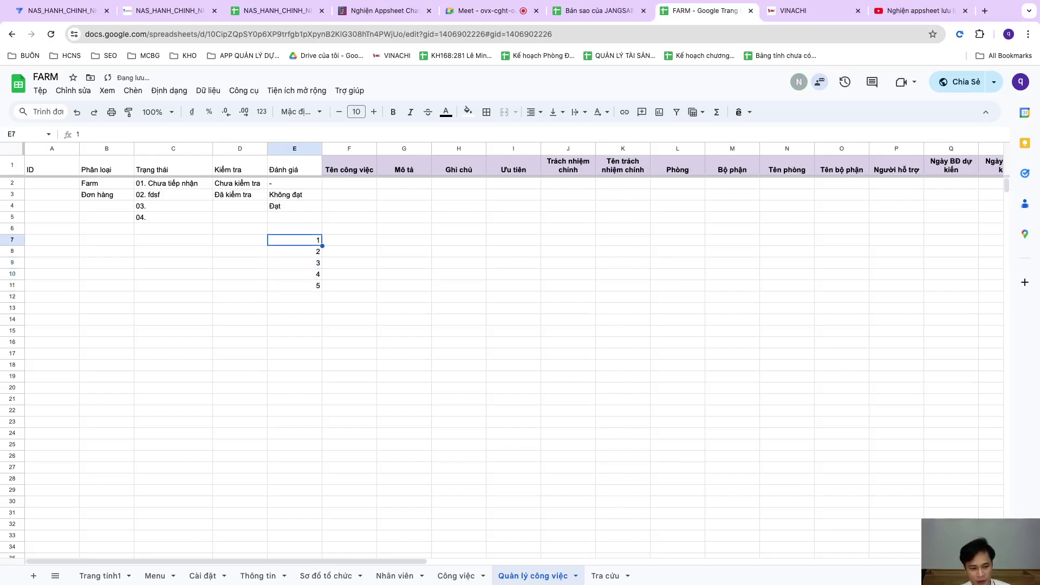
key(Down)
key(Down)
key(Down)
key(Down)
key(Down)
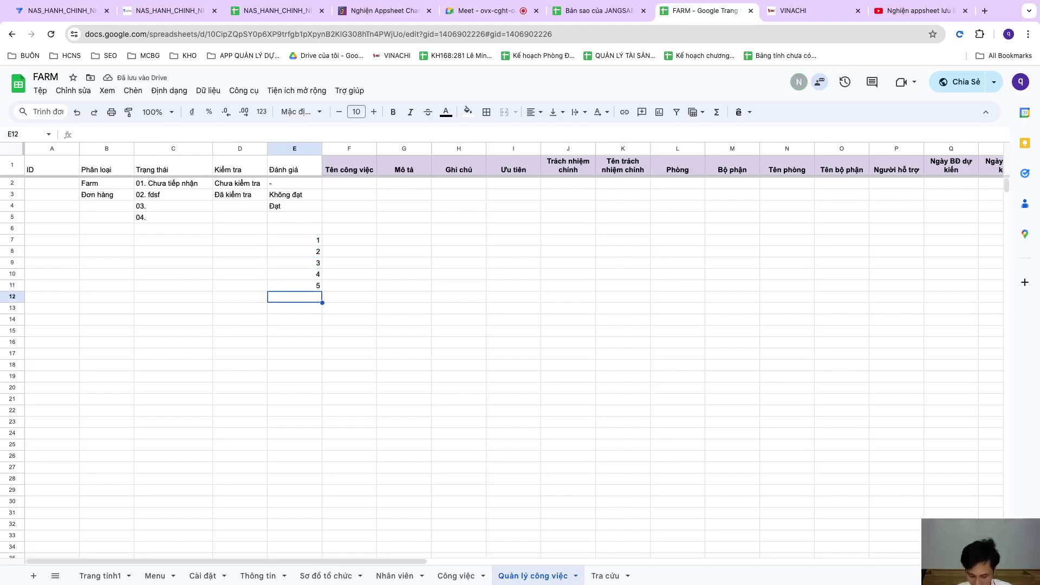
List the percentages 0%, 25%, 50%, 75% and 100% below the scores
text(0)
key(Return)
text(25)
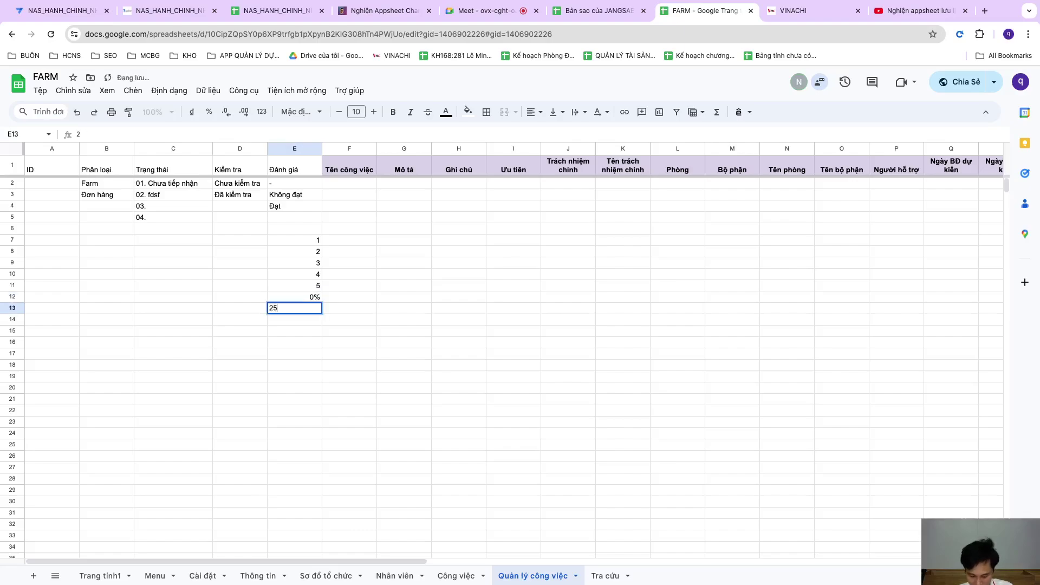
key(Return)
text(%)
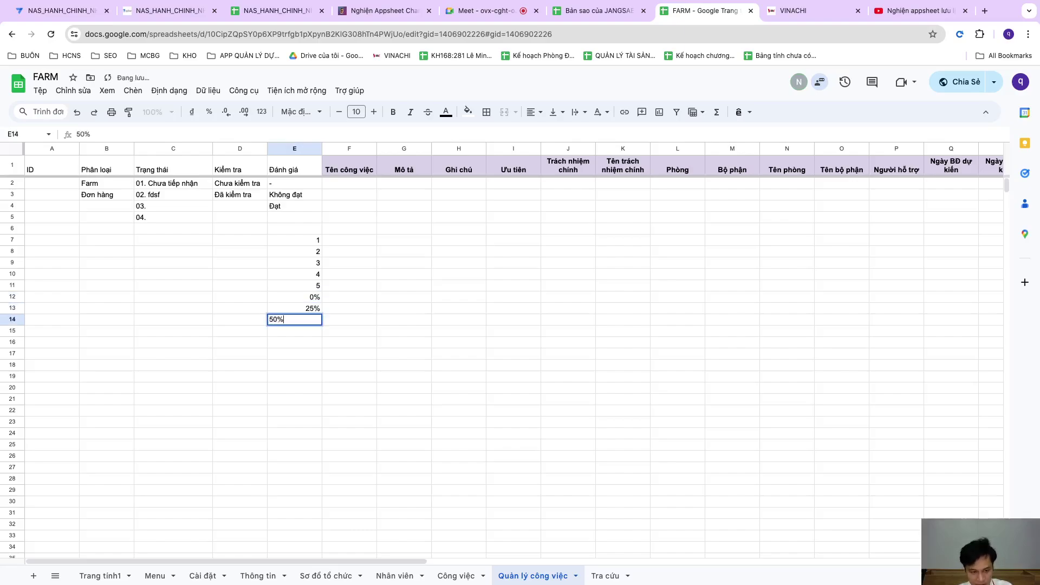
key(Return)
text(75%)
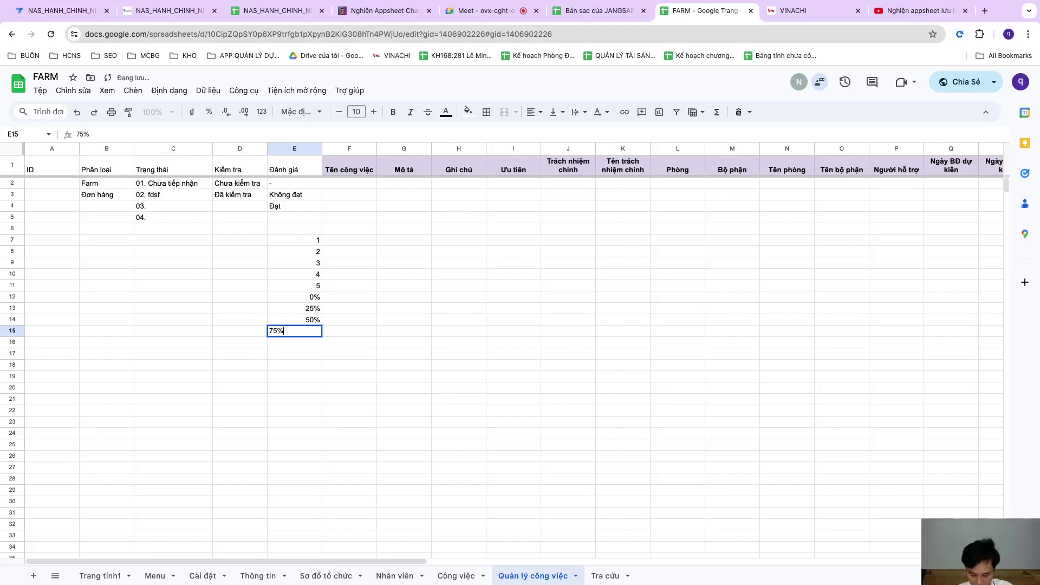
key(Return)
text(100%)
key(Return)
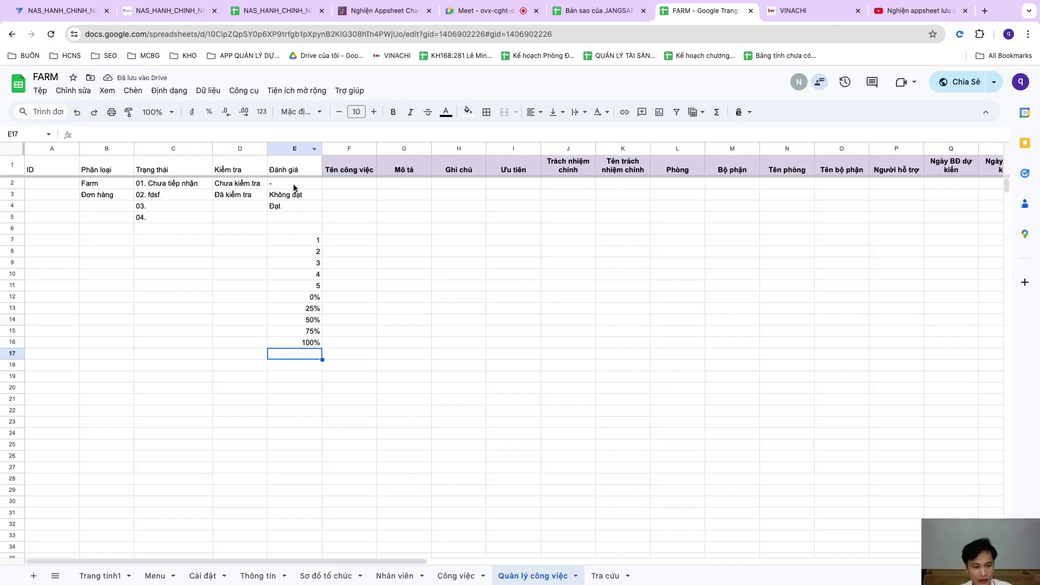
drag(292, 183, 293, 265)
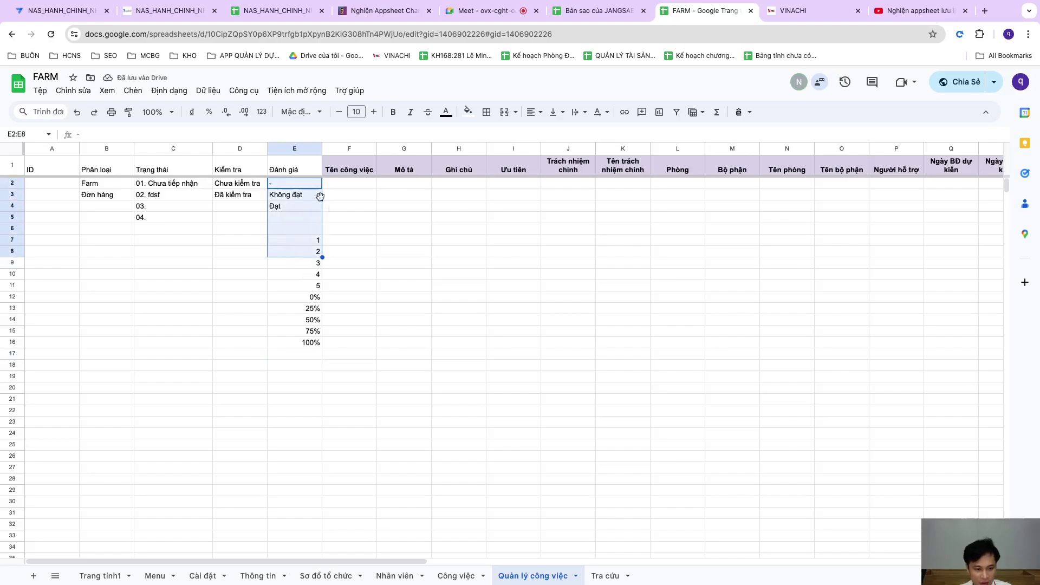
Insert a column right of Đánh giá and head it Phần trăm
right_click(284, 146)
click(341, 254)
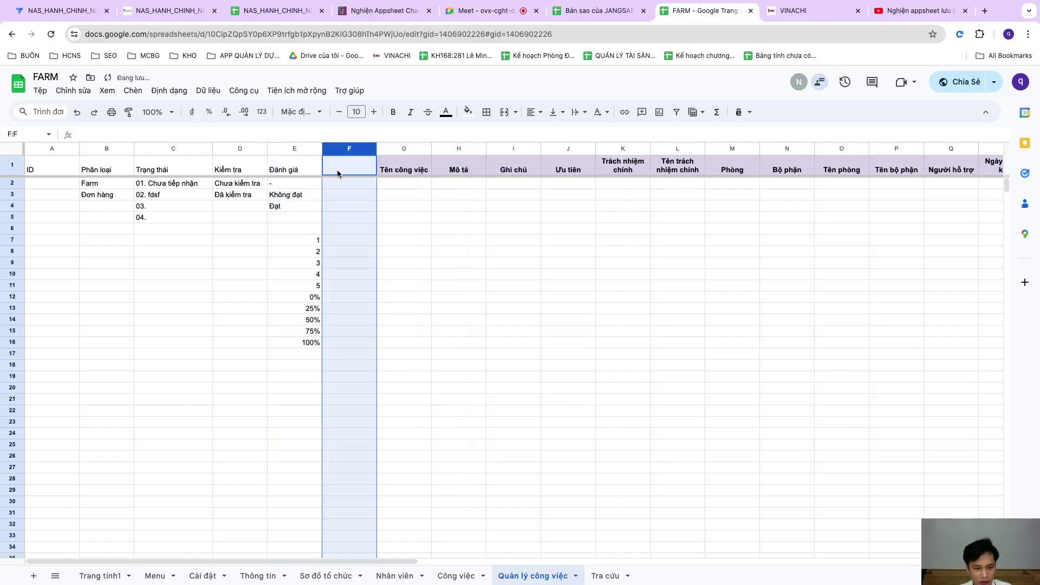
click(337, 171)
text(Phần t)
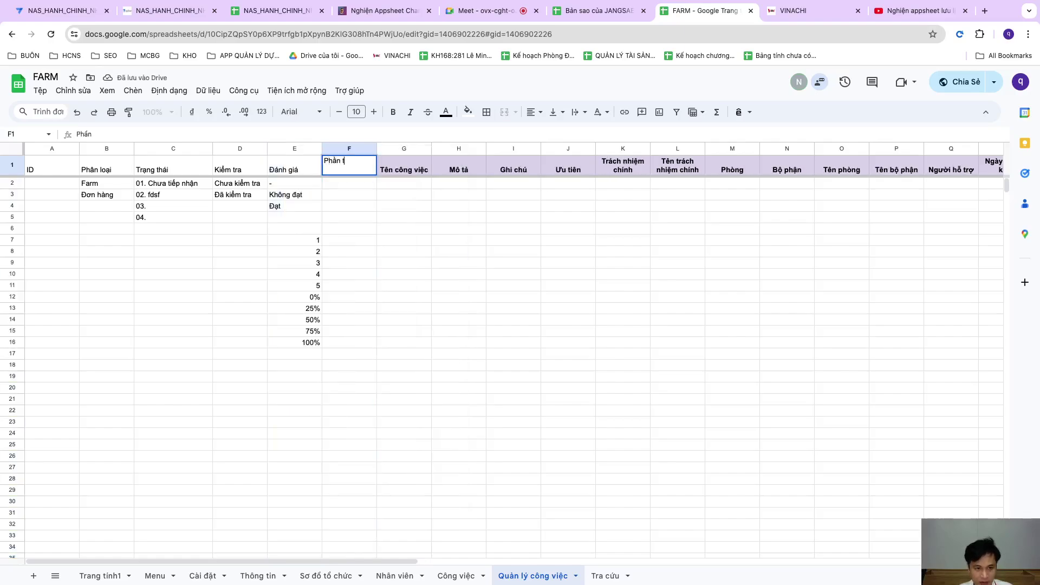
text(răm)
key(Return)
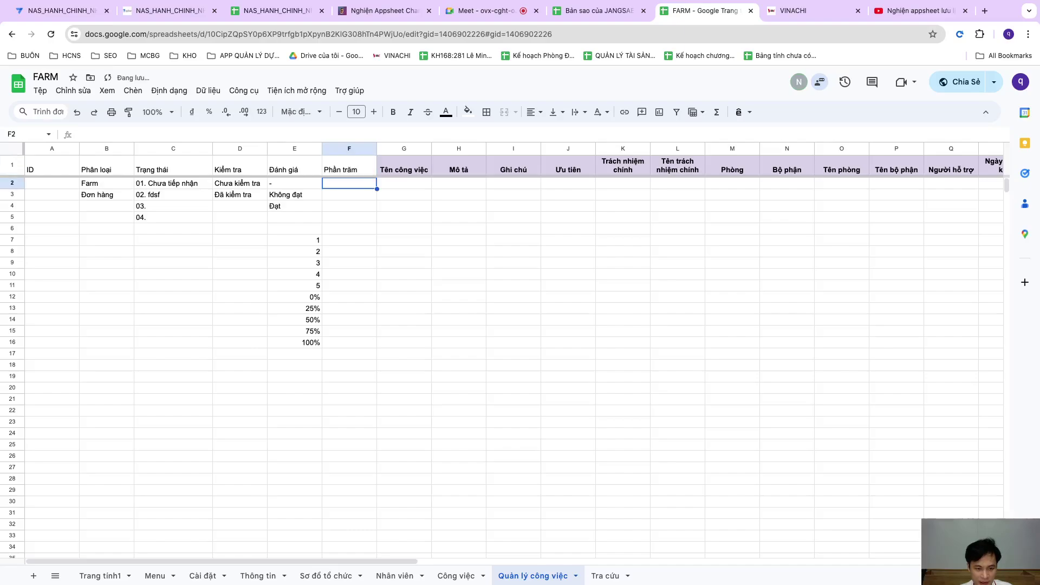
Enter IF(=Không đạt in F3, then check the 0%, 50% and 100% values
key(Down)
text(IF(=Kho)
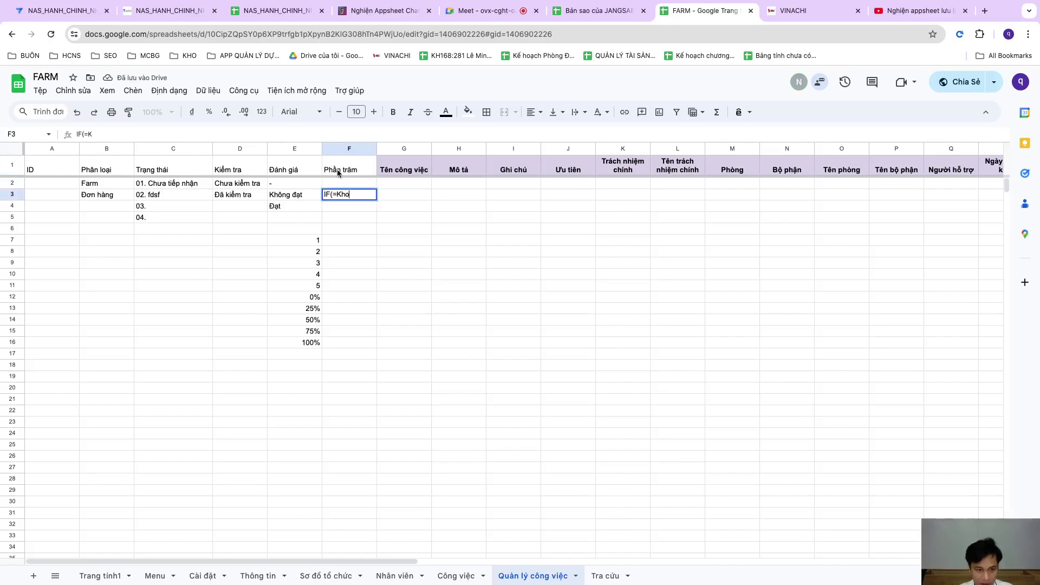
text(ng đạt)
key(Return)
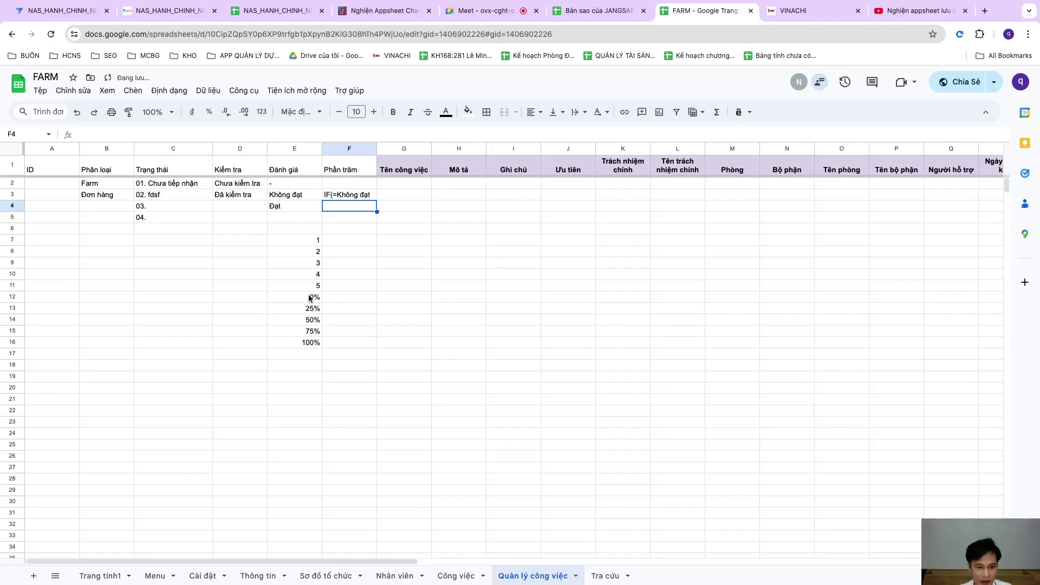
click(309, 297)
click(312, 319)
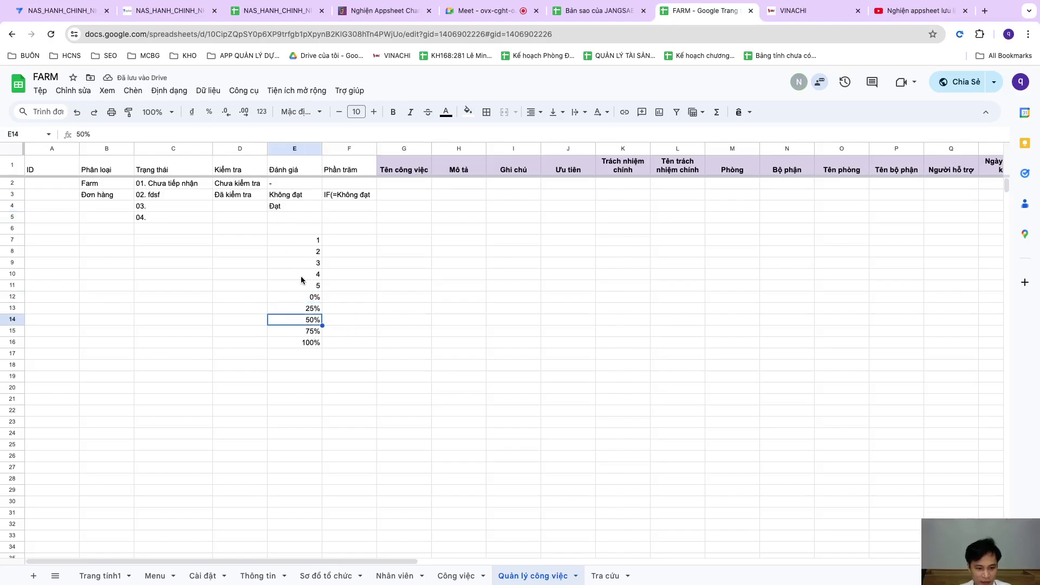
click(284, 219)
click(311, 342)
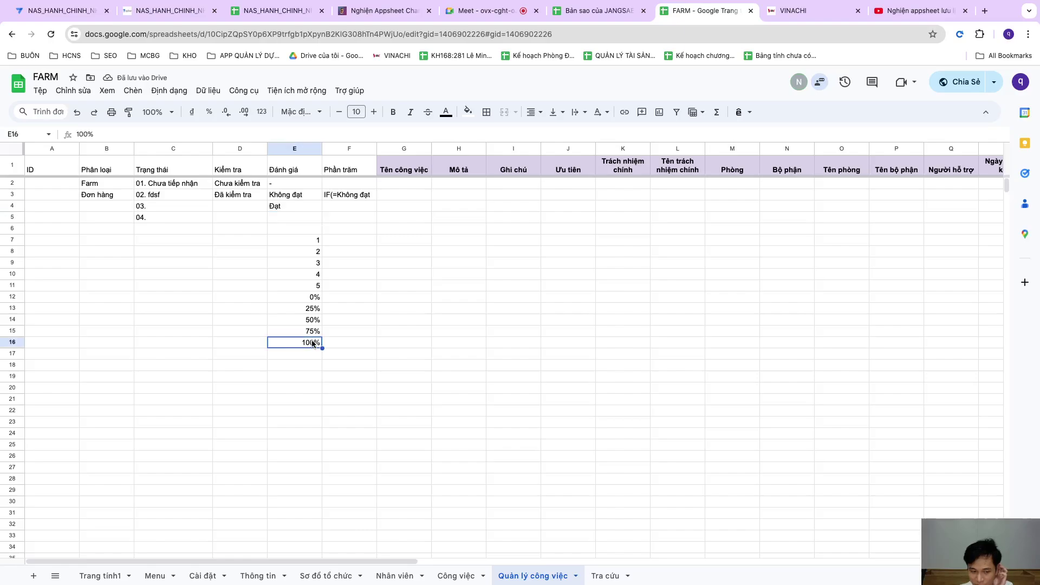
click(343, 242)
drag(343, 188, 343, 209)
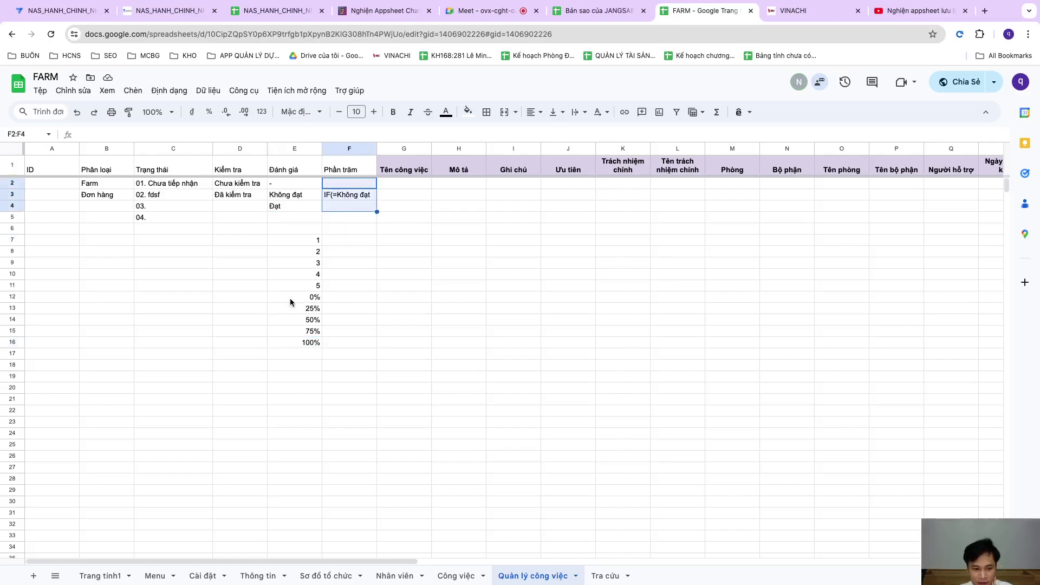
Insert a Trọng số column right of Phần trăm with Quan in G2
click(384, 276)
right_click(340, 149)
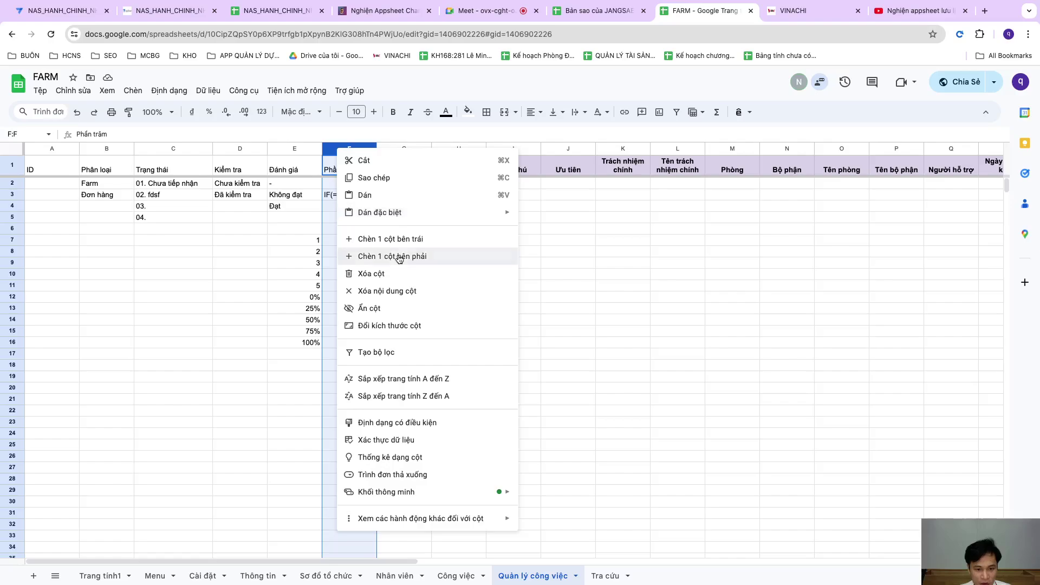
click(379, 255)
click(395, 170)
text(Trọng số)
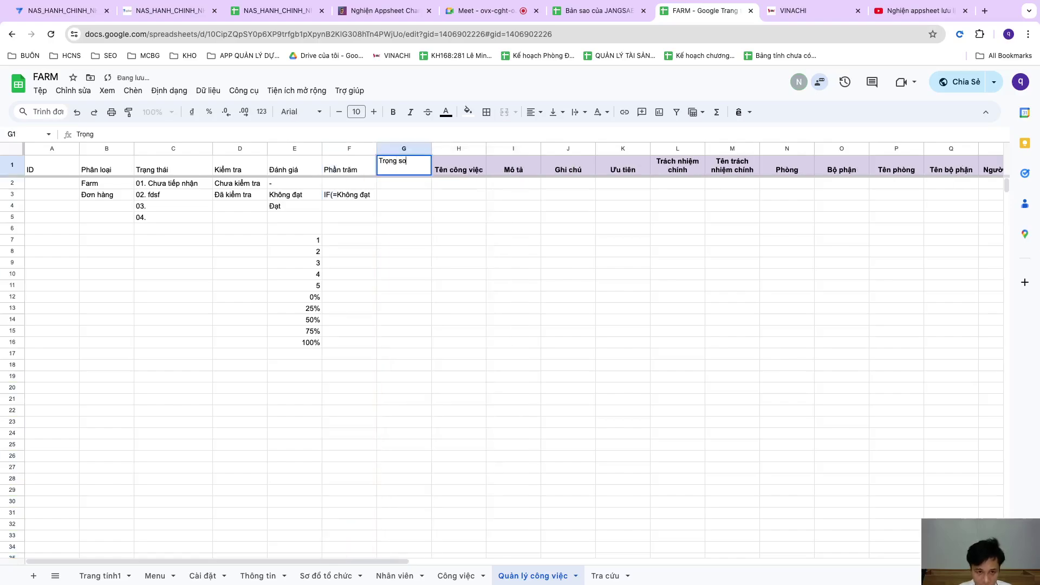
key(Return)
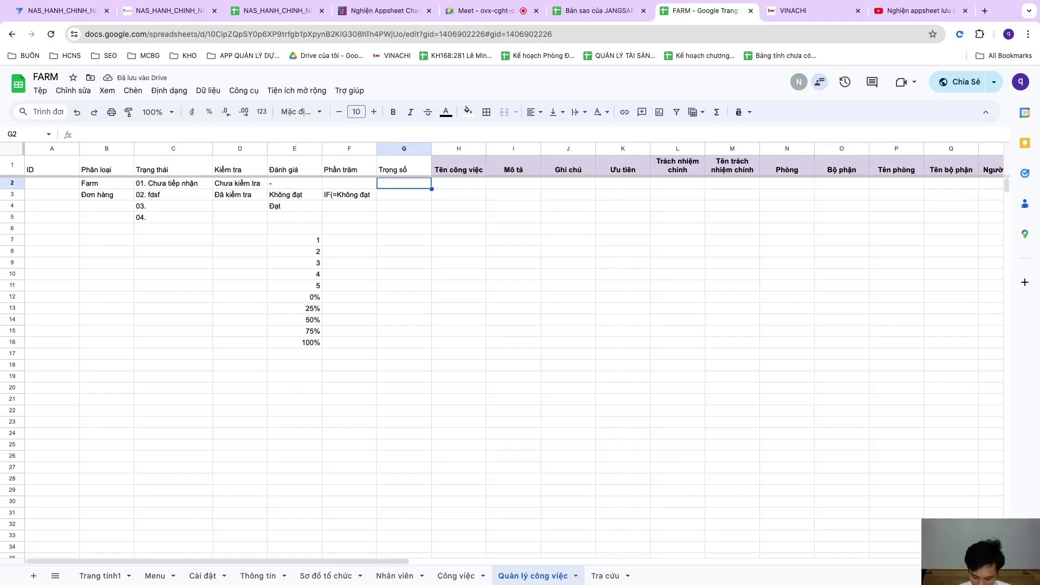
text(Quan)
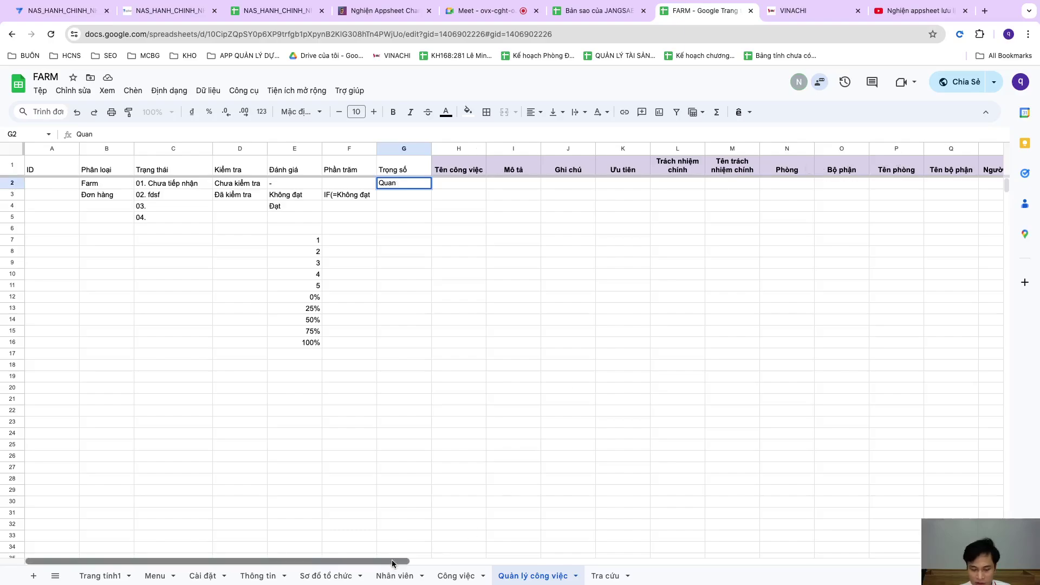
drag(392, 560, 594, 547)
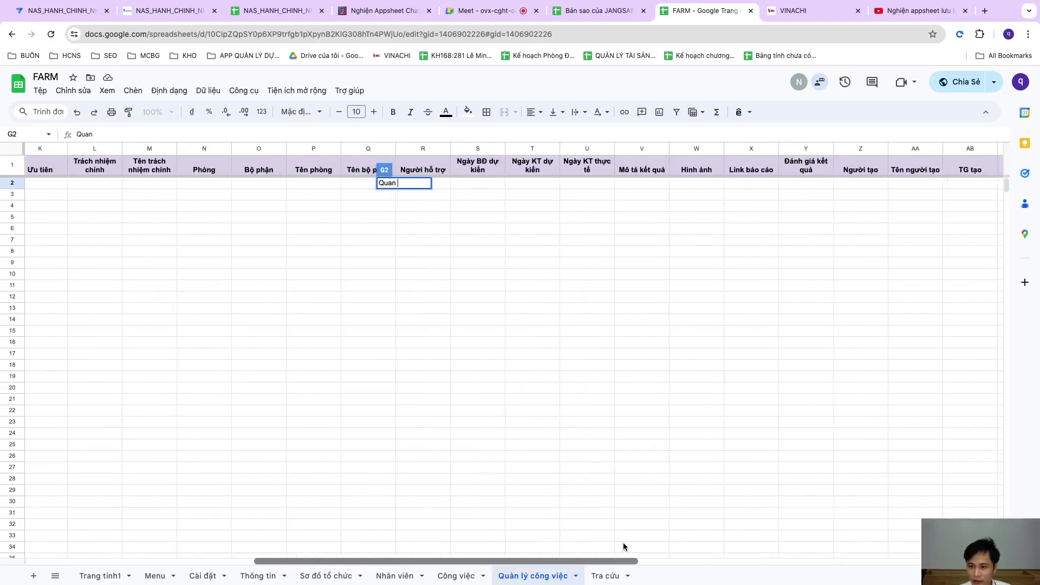
mouse_move(594, 547)
mouse_down()
mouse_move(715, 555)
mouse_move(64, 525)
mouse_up()
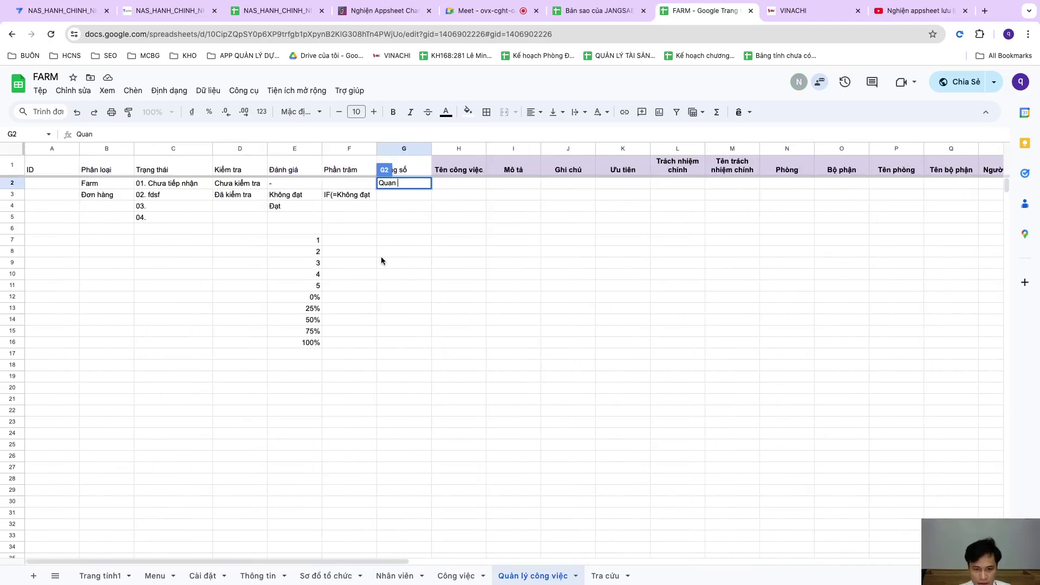
click(512, 218)
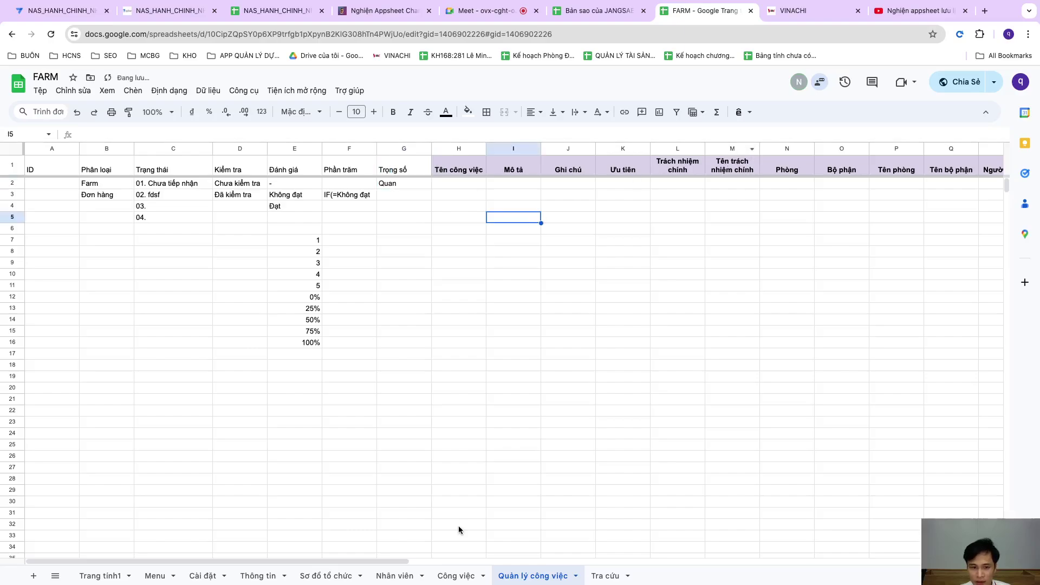
Scroll the sheet, glance at Tra cứu, and return to Quản lý công việc
mouse_move(400, 562)
mouse_down()
mouse_move(732, 565)
mouse_move(612, 555)
mouse_move(960, 552)
mouse_up()
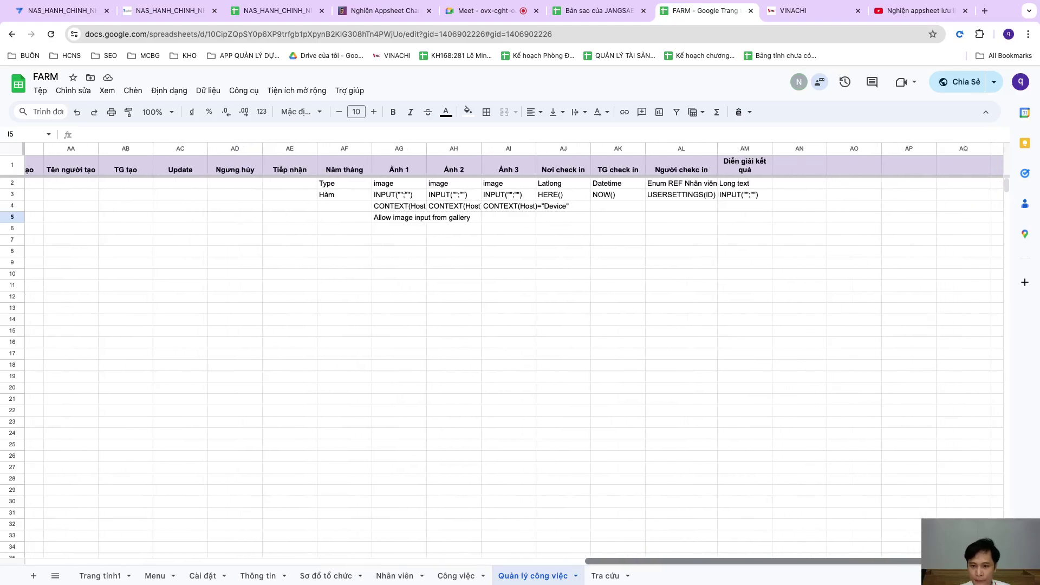
scroll(317, 506, left, 15)
click(466, 207)
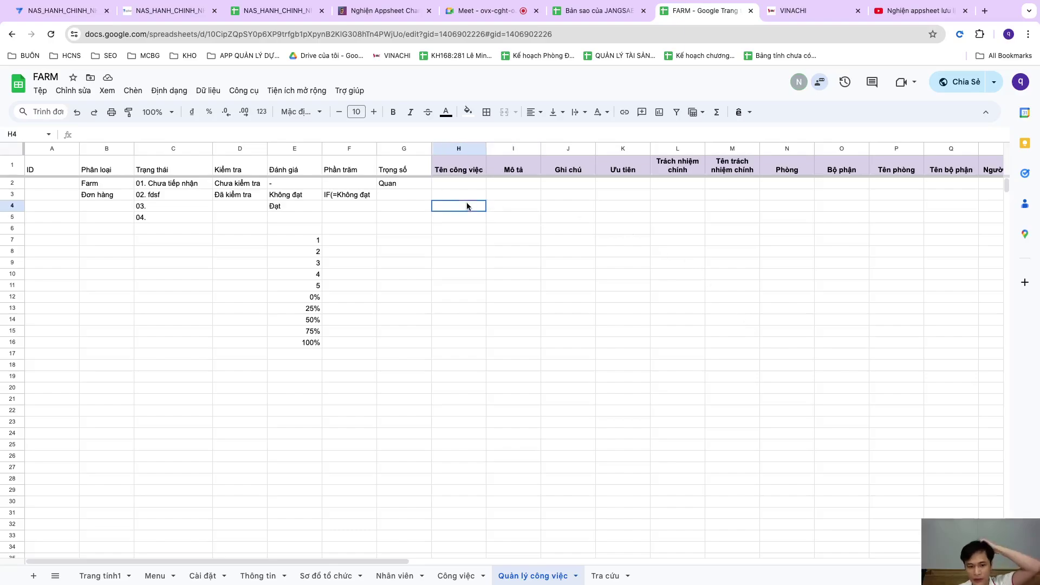
click(415, 171)
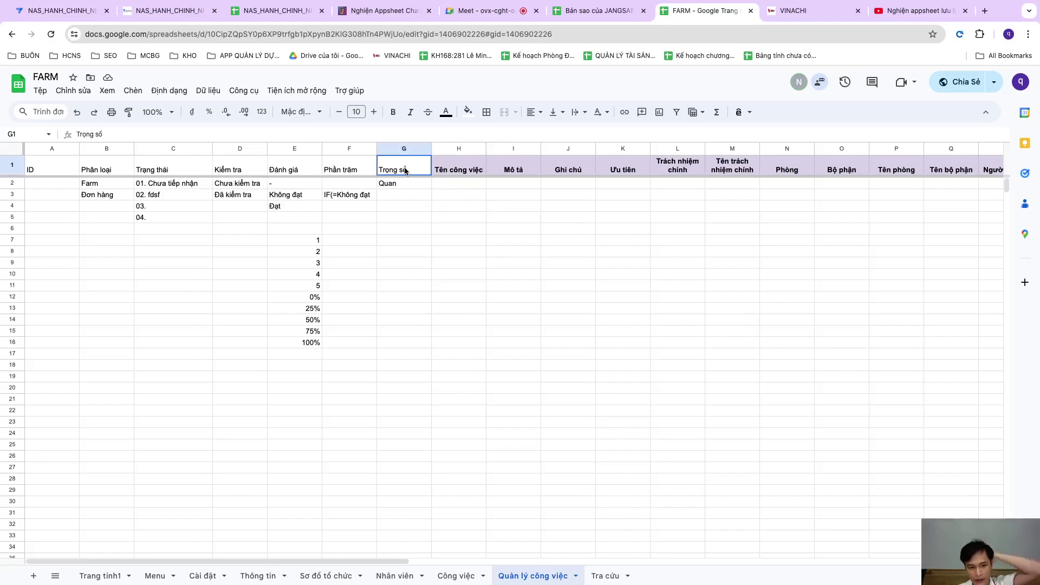
click(605, 575)
click(525, 574)
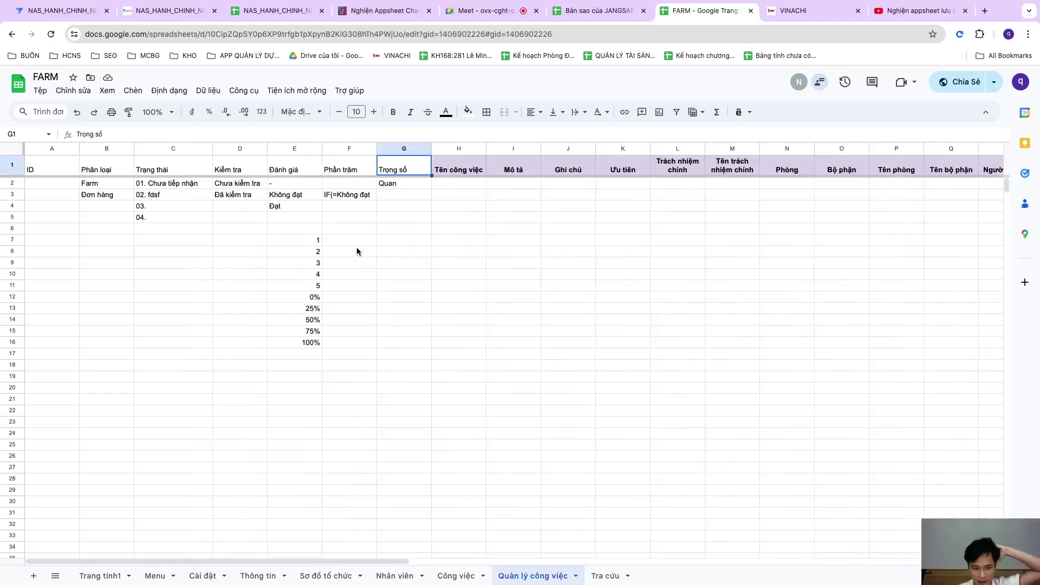
click(304, 308)
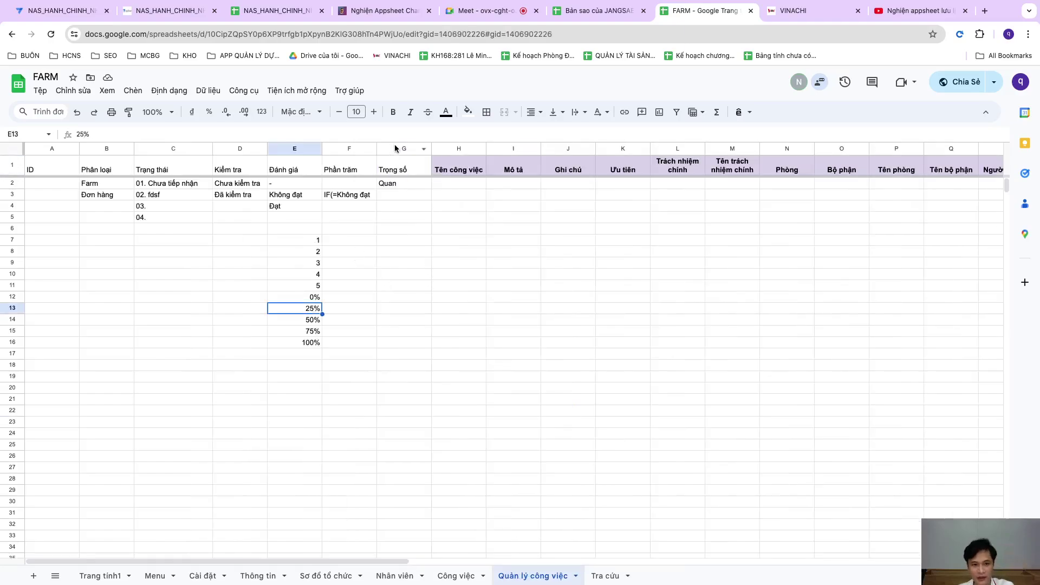
Insert a Điểm column right of Trọng số
right_click(395, 145)
click(428, 252)
text(Đ)
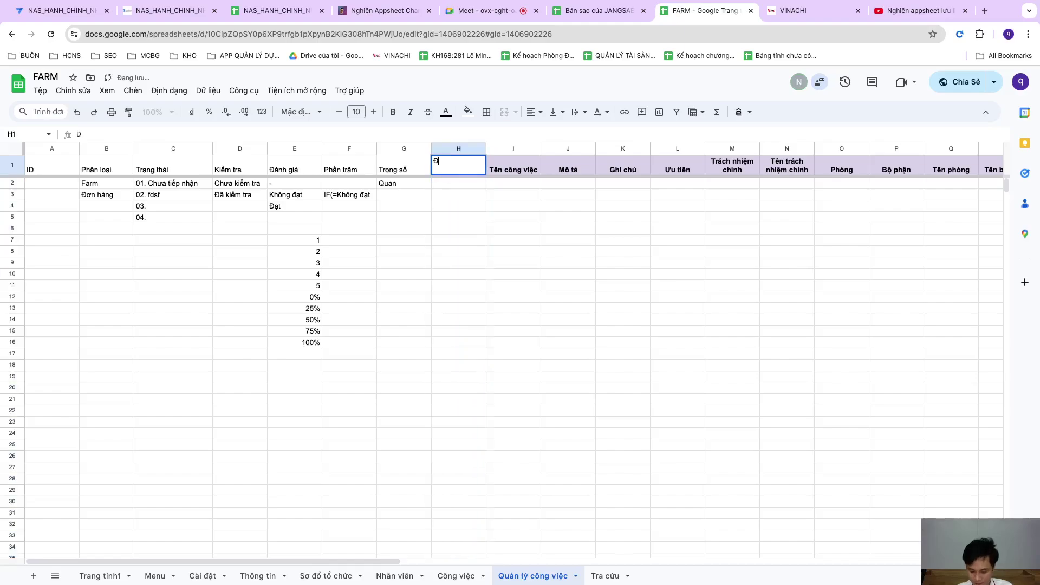
text(iểm)
key(Return)
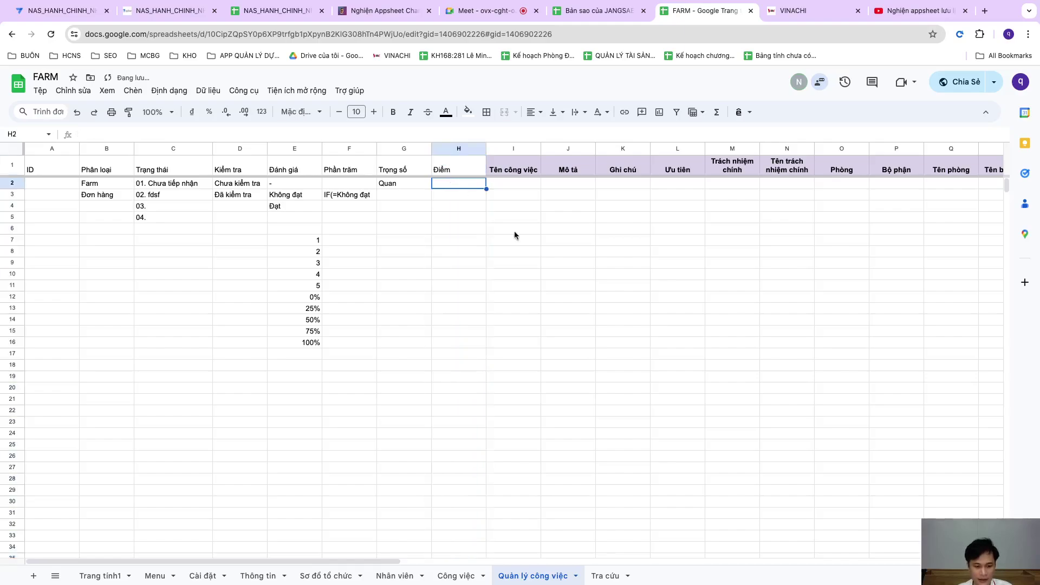
On Tra cứu, add labels Tổng điểm/Tổng công việc in L15 and Điểm trung bình của nhân viên in N15
click(608, 576)
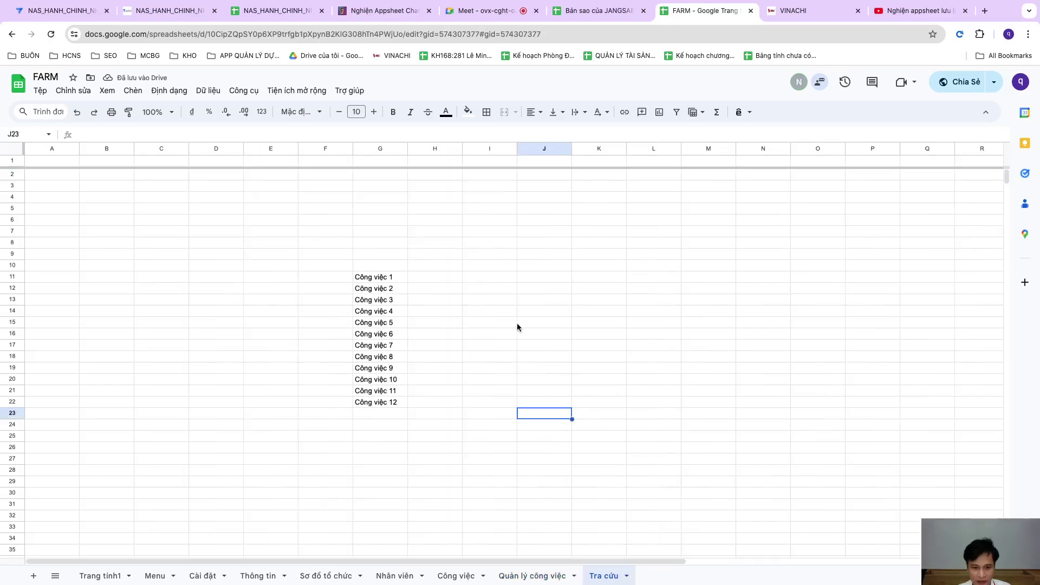
click(658, 325)
text(Tổ)
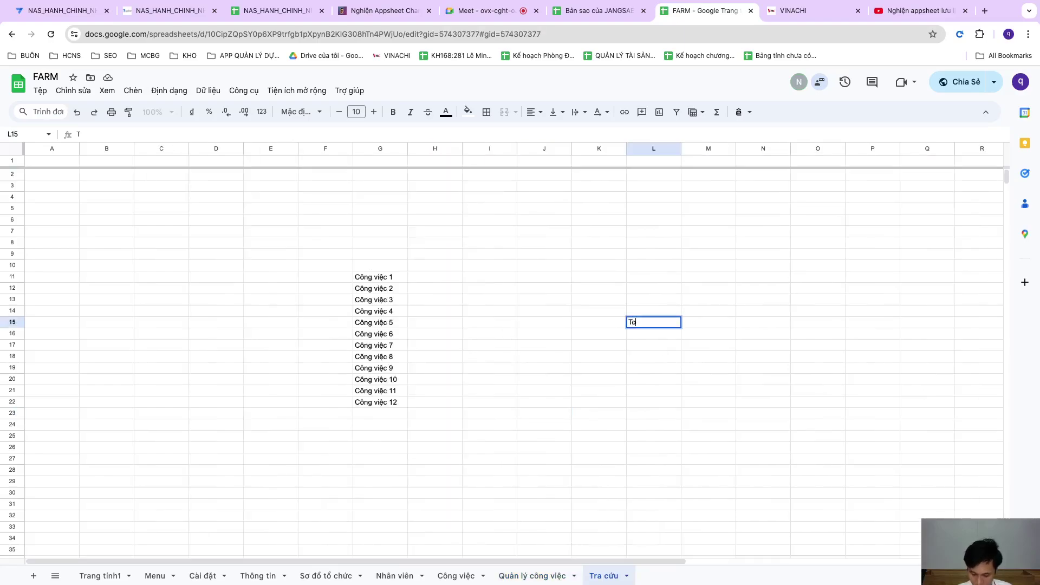
text(ng điểm/)
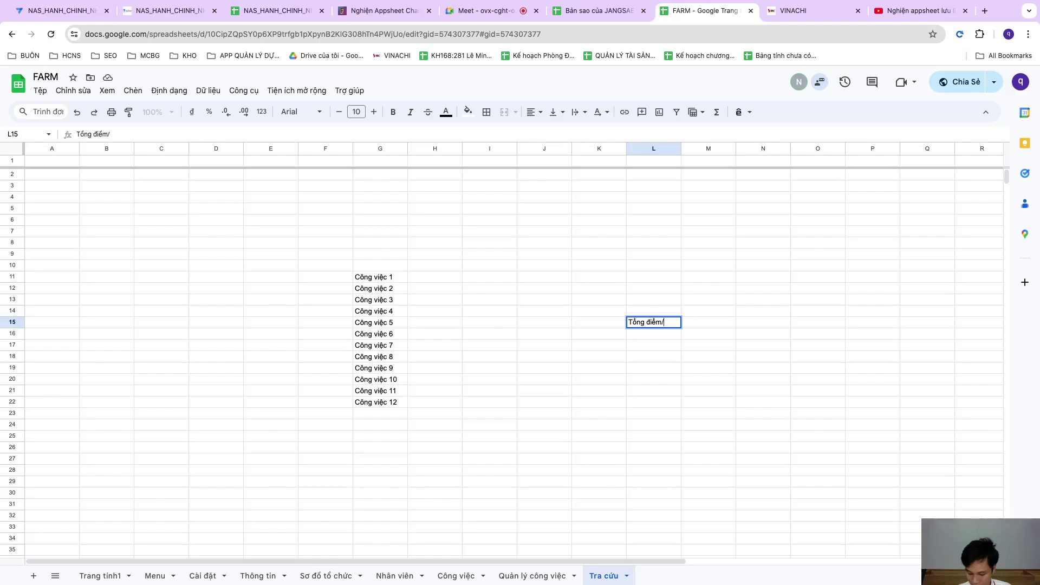
text(Tổng công việ)
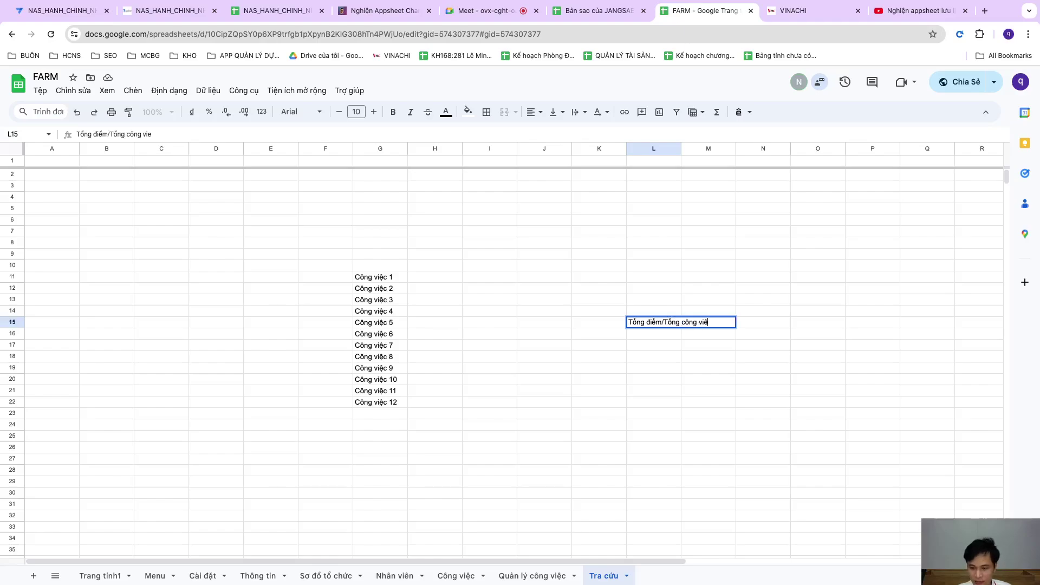
text(c)
key(Return)
key(Right)
key(Right)
key(Up)
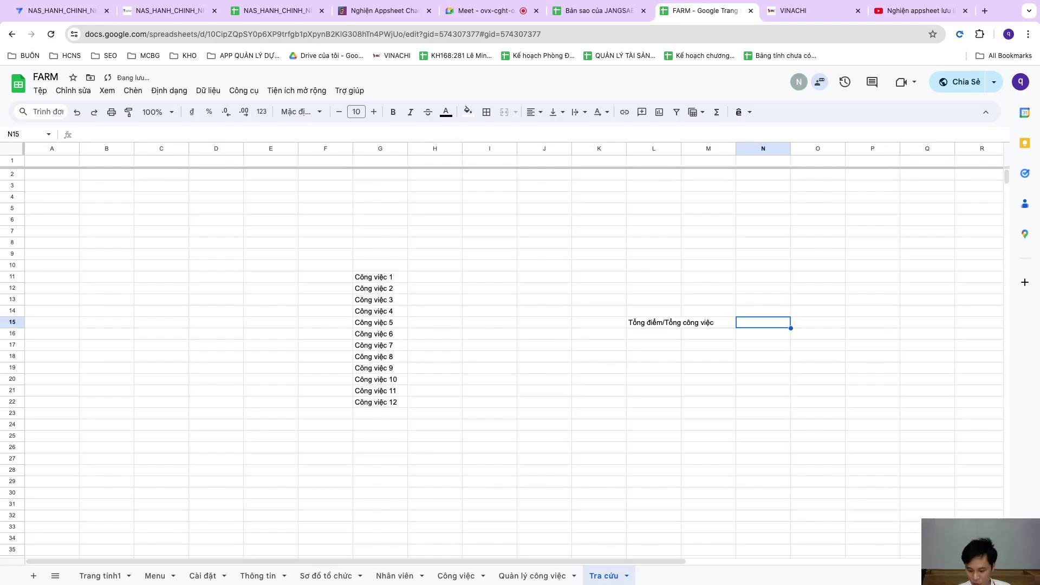
text(Điểm tr)
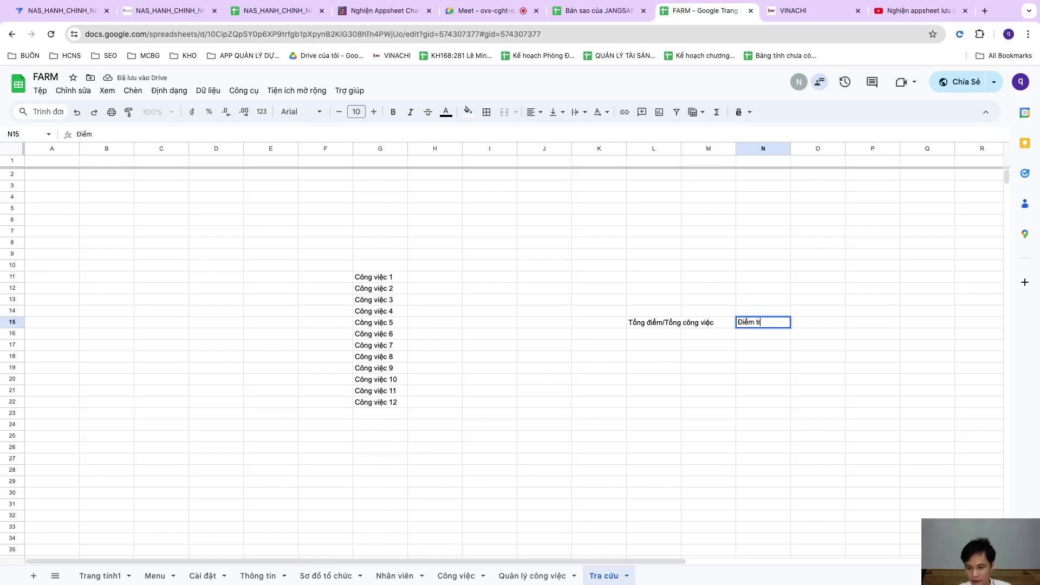
text(ung bình của nhân)
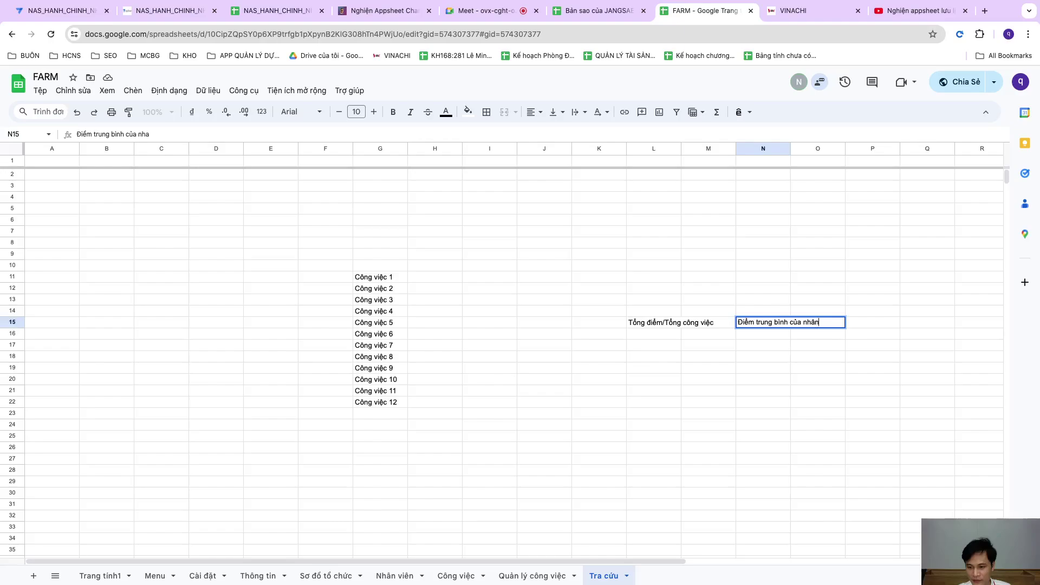
text( viên)
key(Return)
Enter scores 0, 25, 75, 100, 50 in H11:H15 and paste 25, 75, 100 down for Công việc 6–12
click(434, 277)
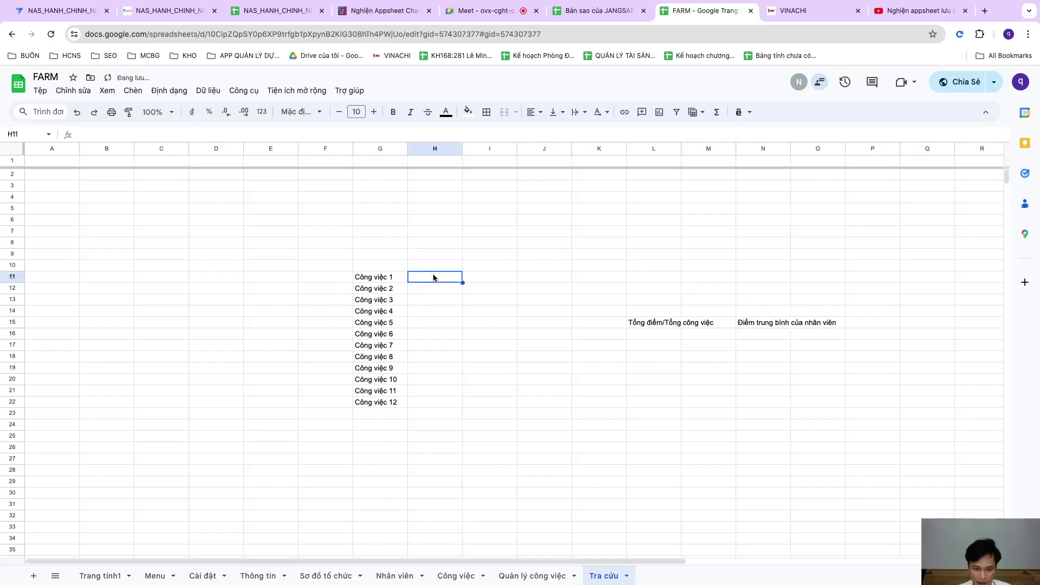
text(0)
key(Return)
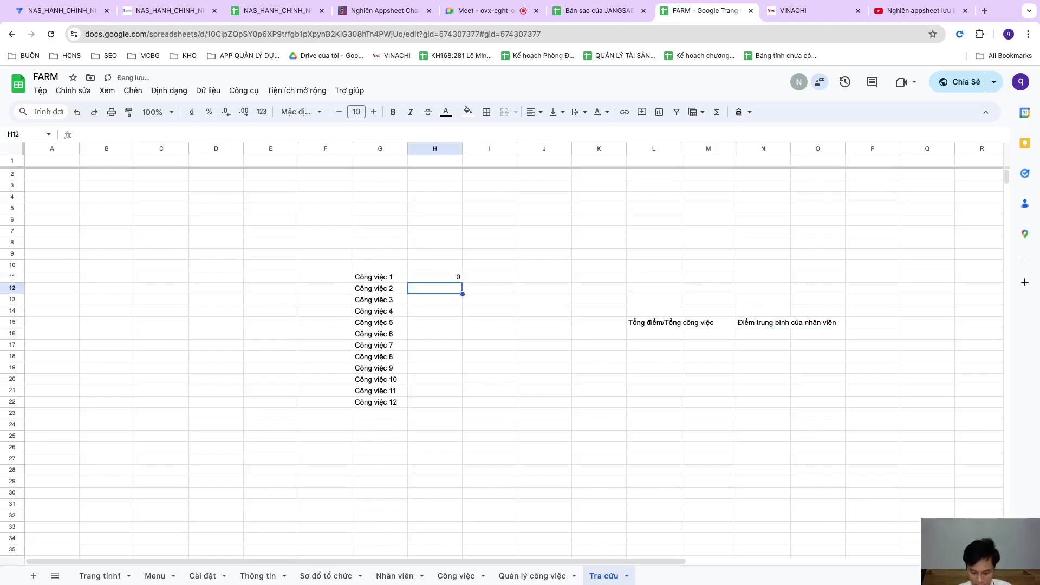
text(25)
key(Return)
text(7)
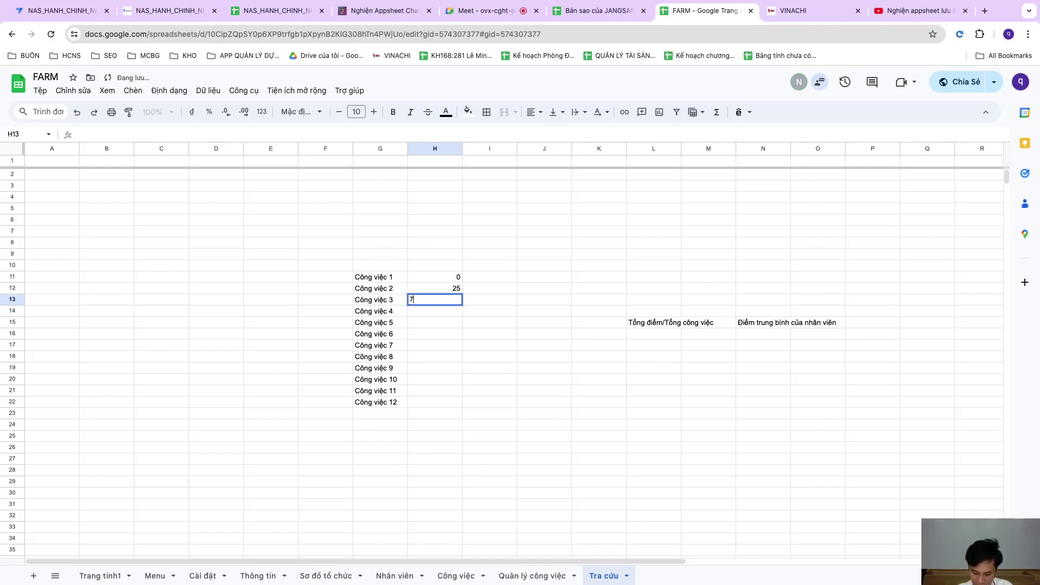
text(5)
key(Return)
text(100)
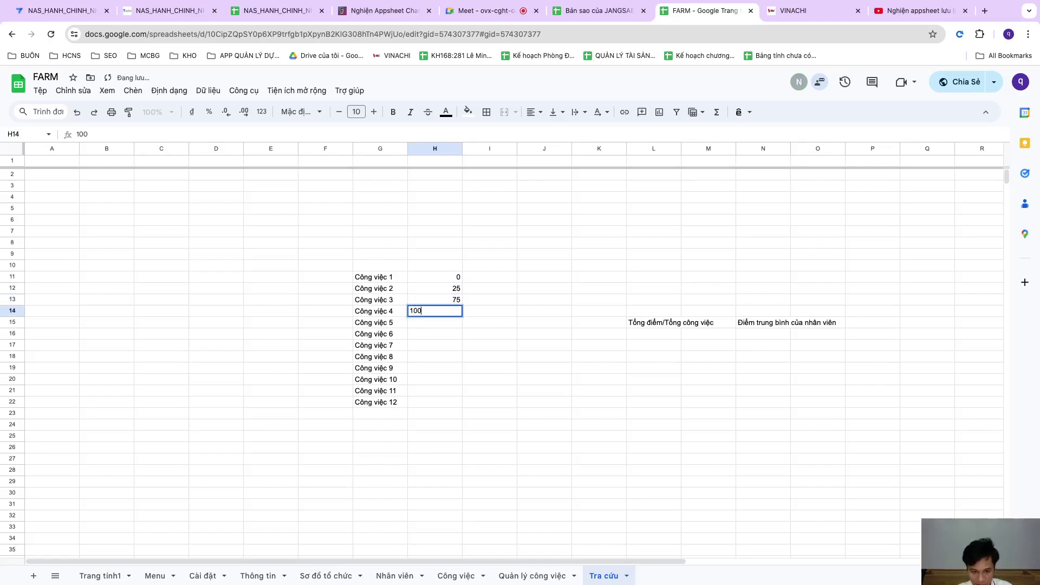
key(Return)
key(Return)
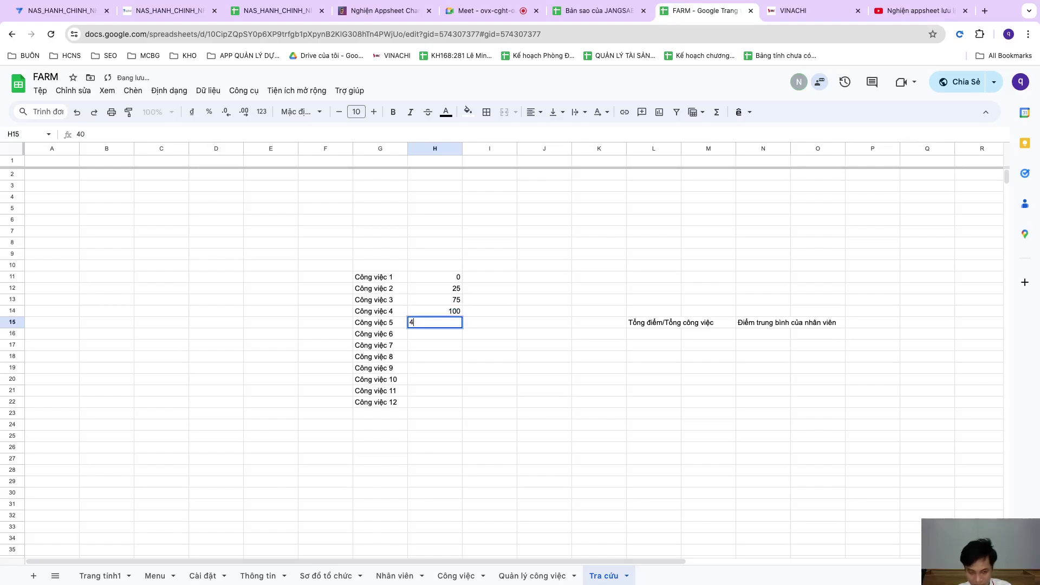
text(50)
key(Return)
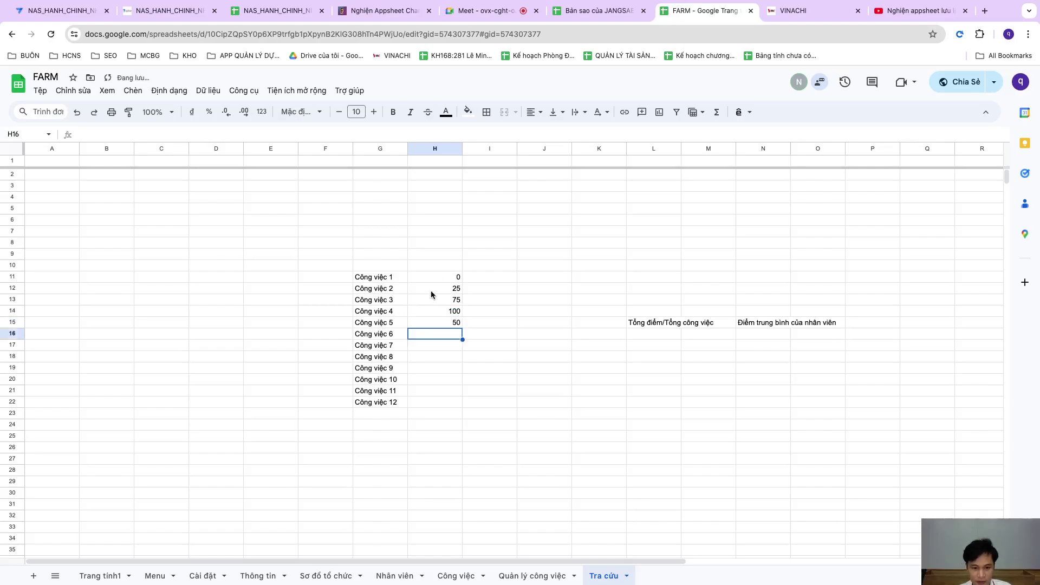
drag(431, 291, 433, 425)
key(ctrl+c)
key(ctrl+v)
key(Delete)
Fill I11:I22 with repeating weights 1–5, clear the overflow below row 22, and narrow column I
click(484, 277)
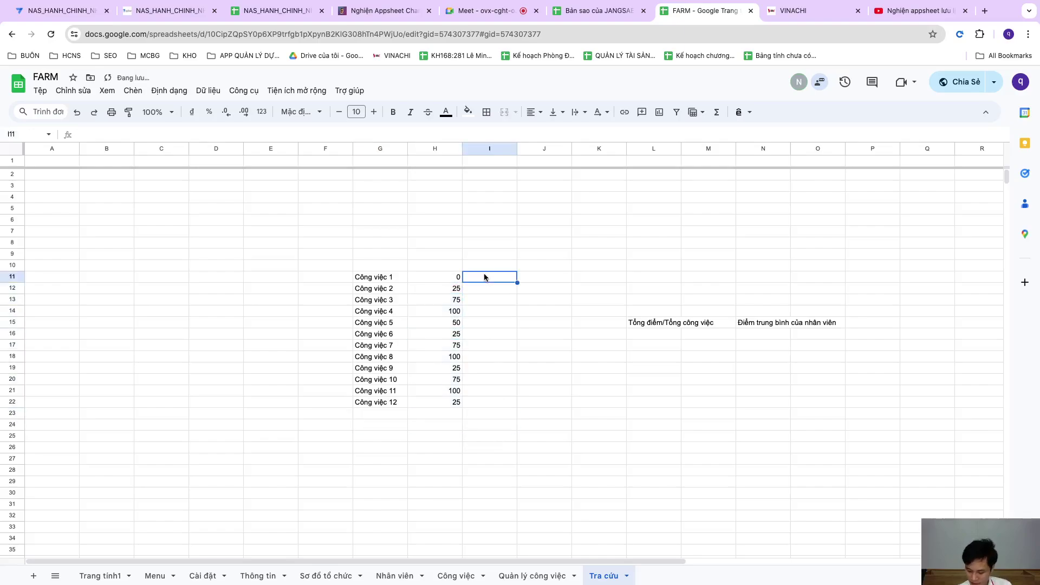
text(1 2 3 5)
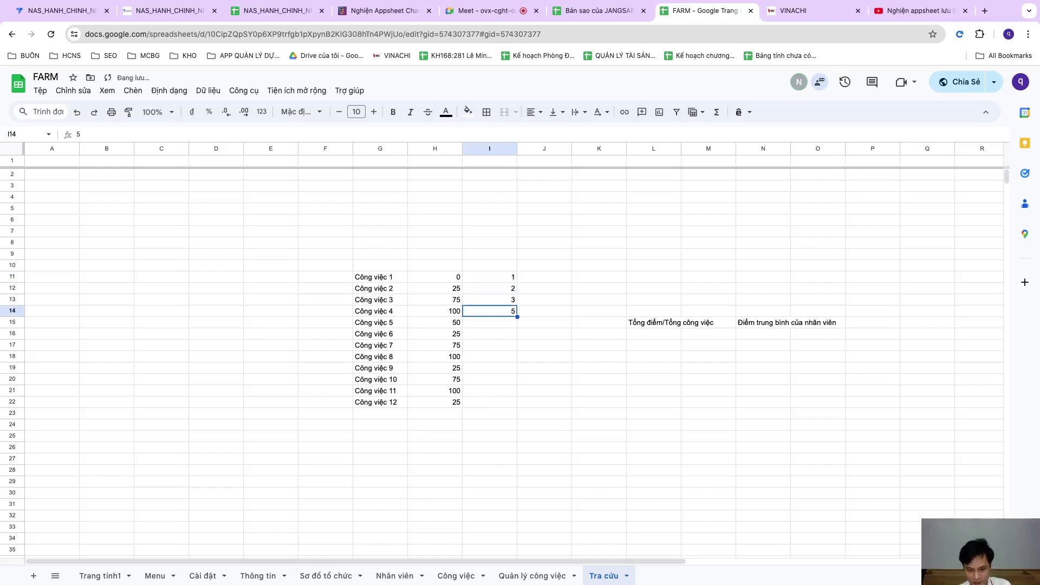
key(BackSpace)
text(4 5)
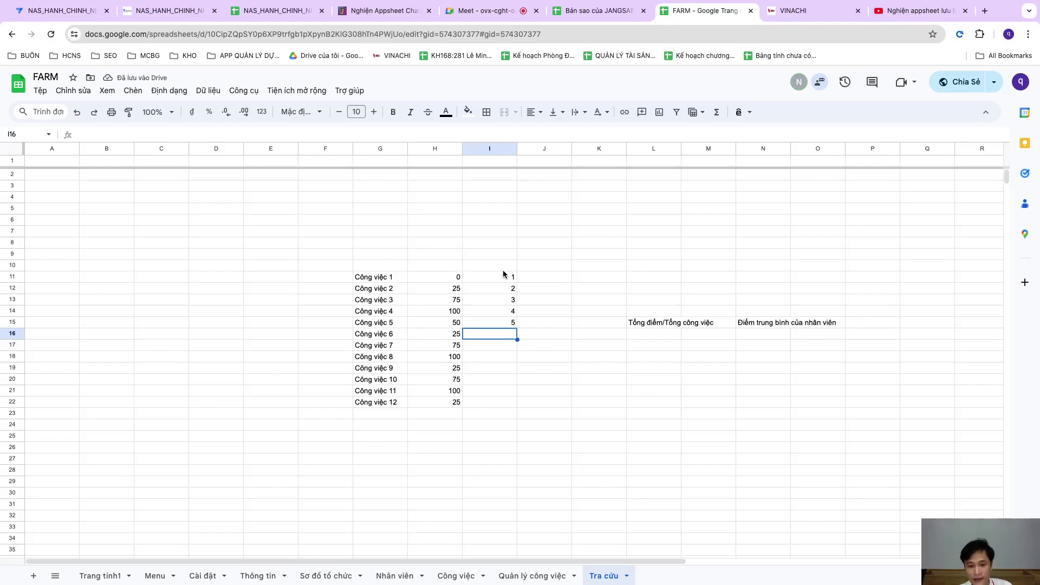
drag(503, 277, 504, 326)
key(ctrl+c)
click(484, 334)
key(ctrl+v)
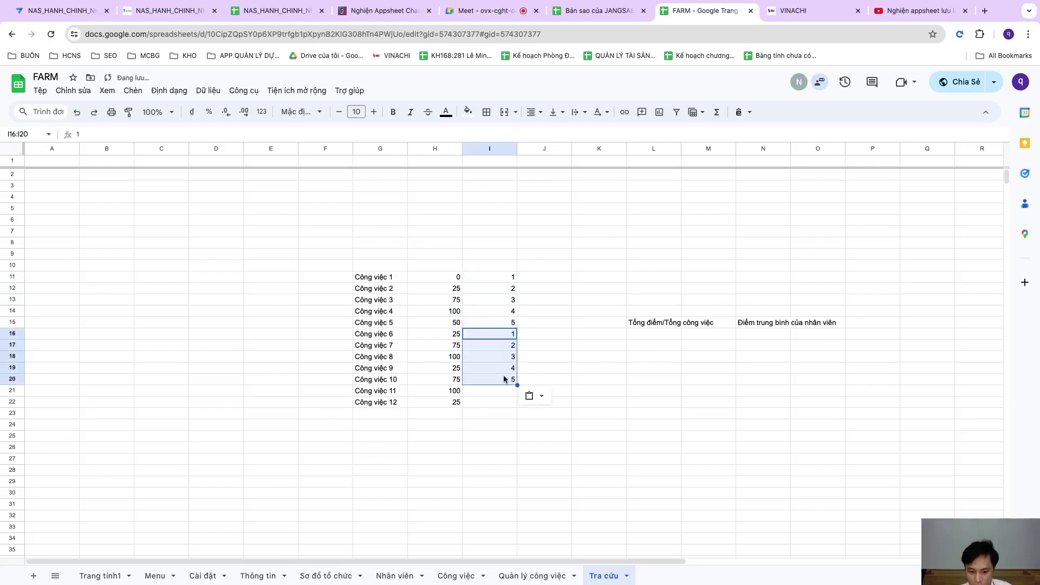
click(487, 397)
key(ctrl+v)
click(569, 358)
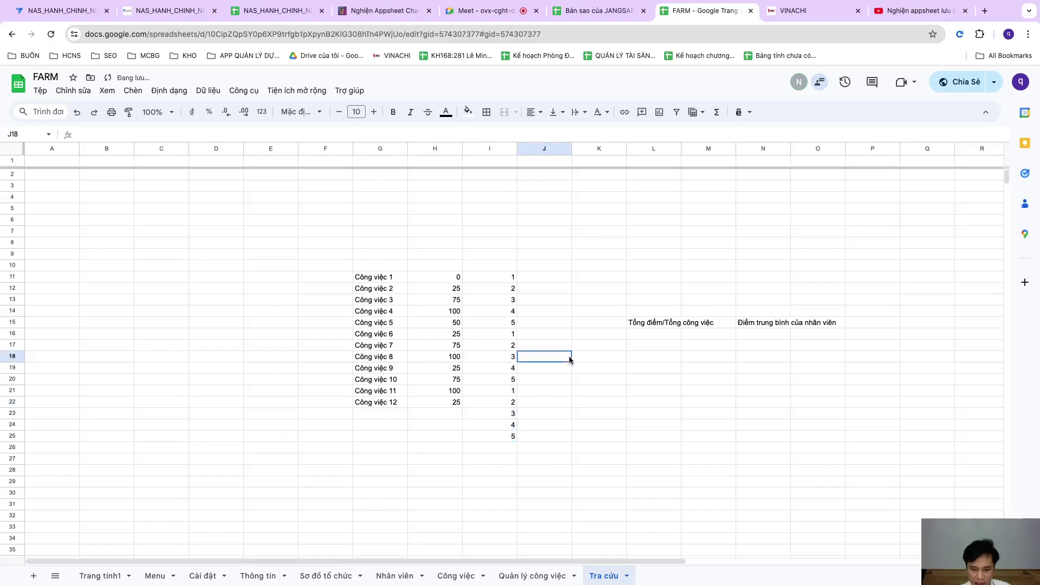
drag(446, 415, 555, 454)
key(Delete)
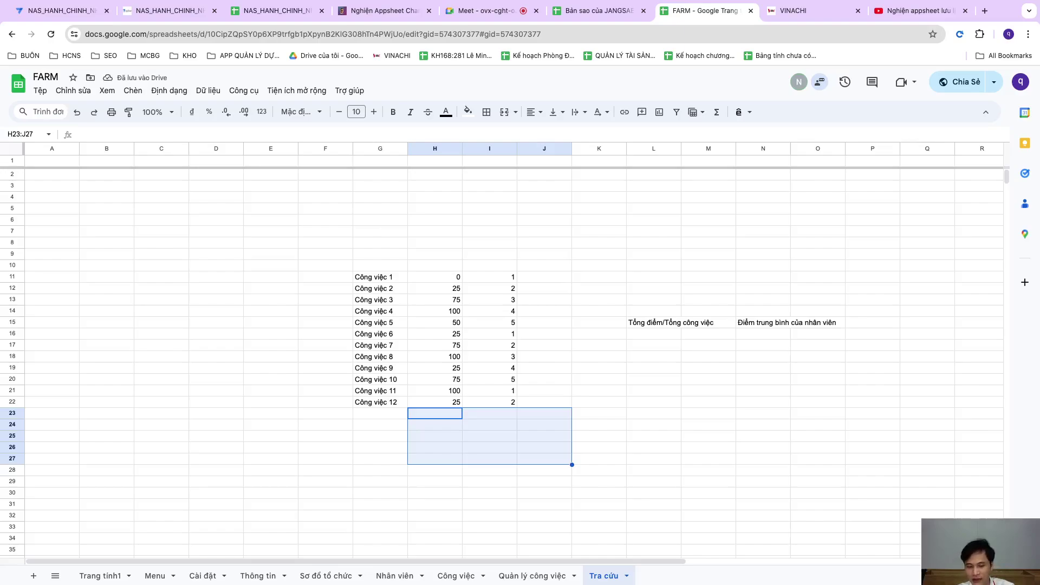
click(494, 315)
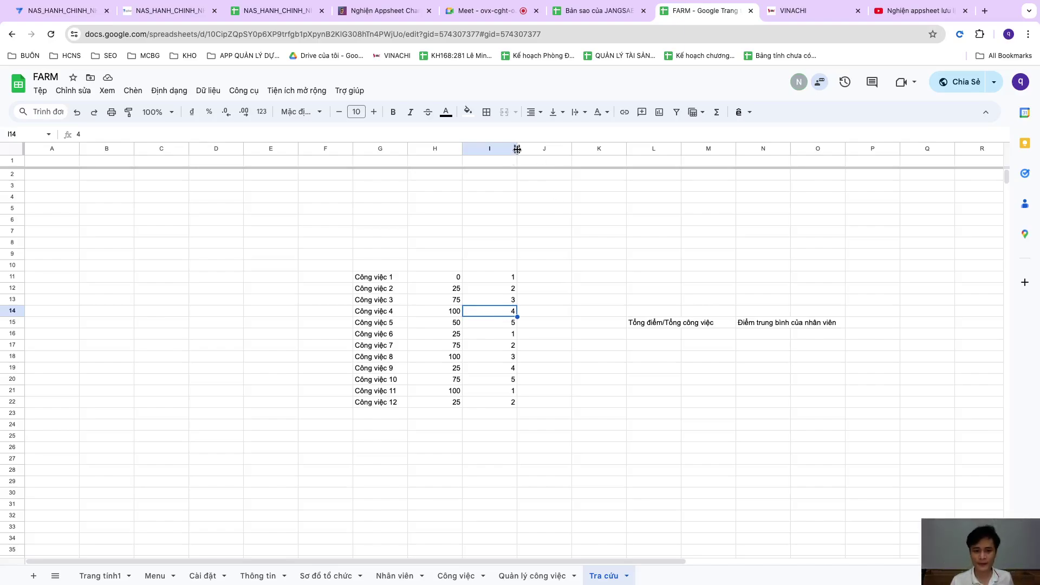
drag(517, 154, 482, 157)
Add the Điểm heading in J10 and review the task weights in I11:I22
click(510, 265)
text(Điểm)
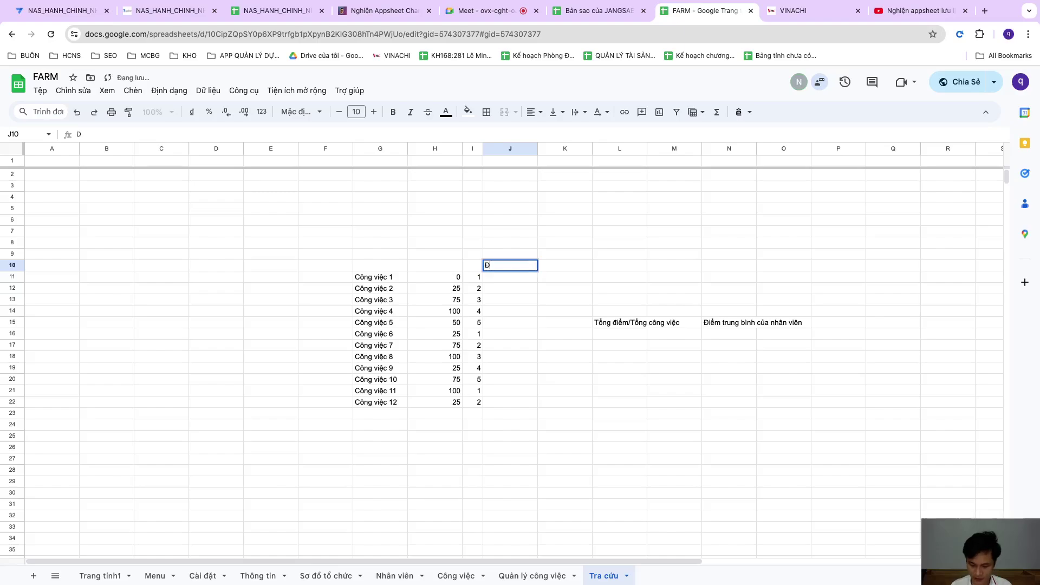
key(Return)
key(Left)
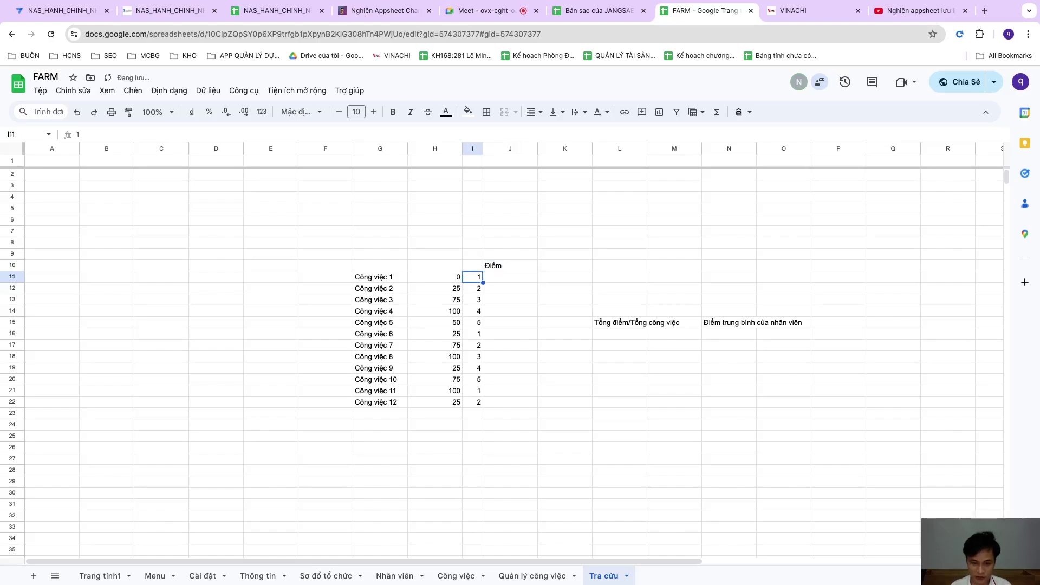
key(Down)
key(Left)
key(Right)
key(Right)
key(Right)
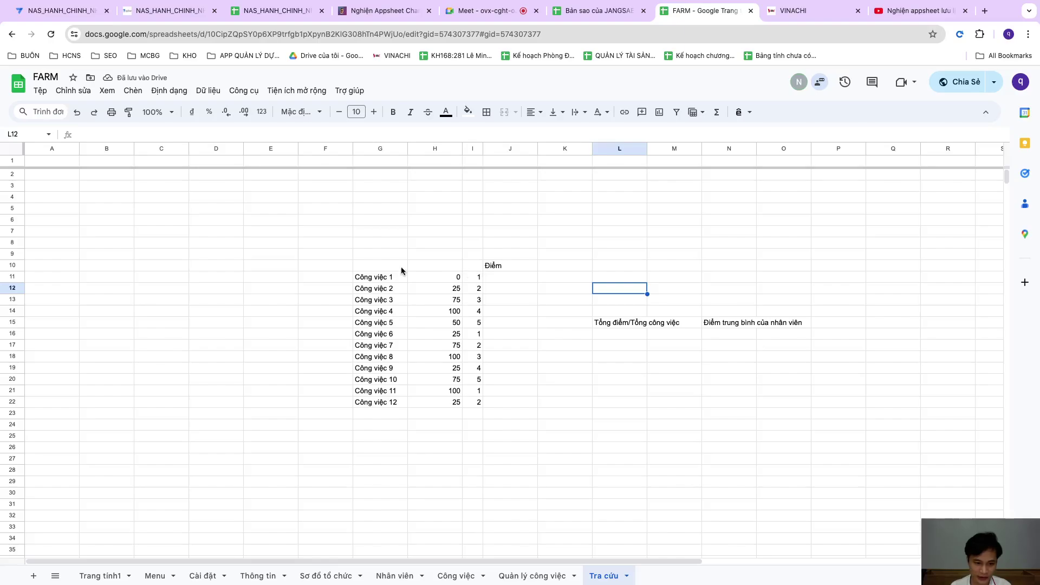
click(390, 278)
drag(477, 279, 475, 404)
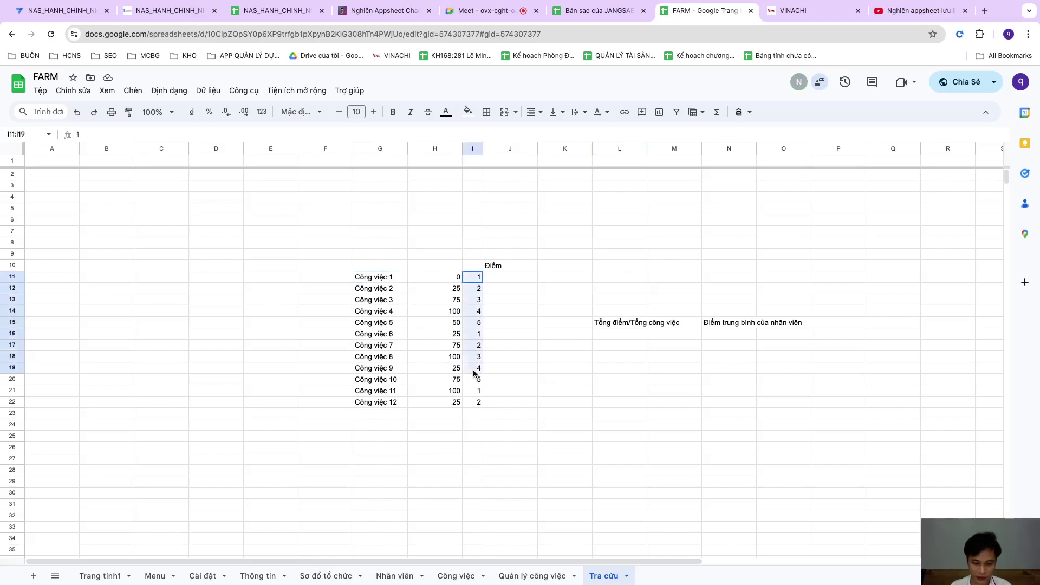
Enter =H11*I11 in J11 and autofill it down for all tasks
click(504, 278)
text(=)
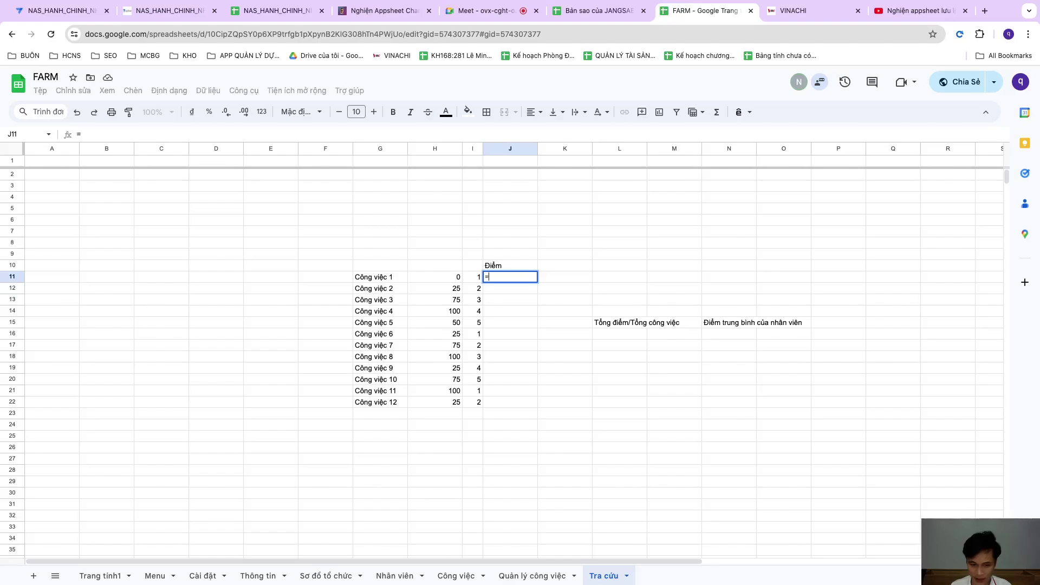
click(442, 277)
text(*)
click(474, 277)
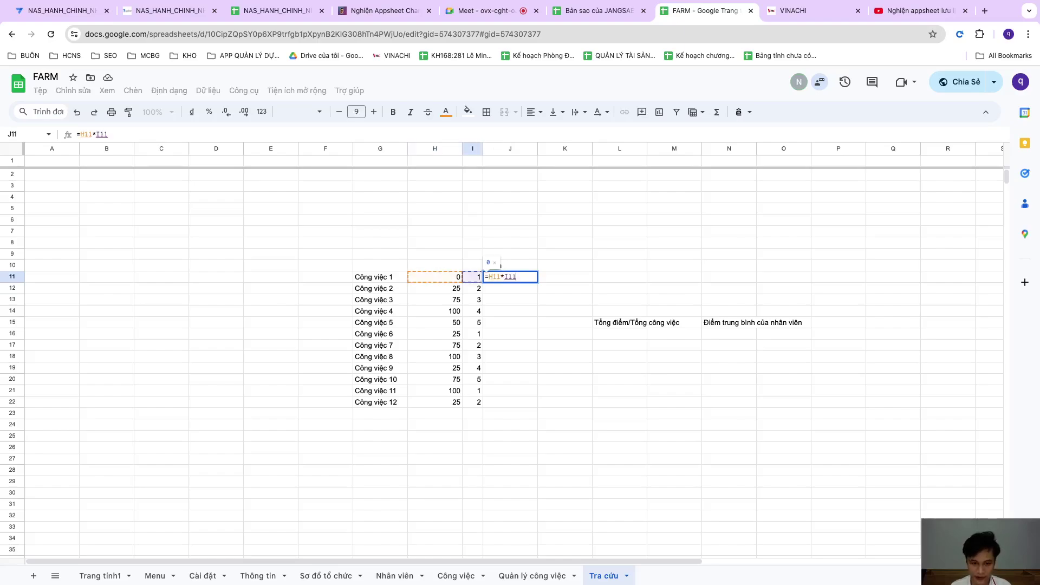
key(Return)
click(547, 372)
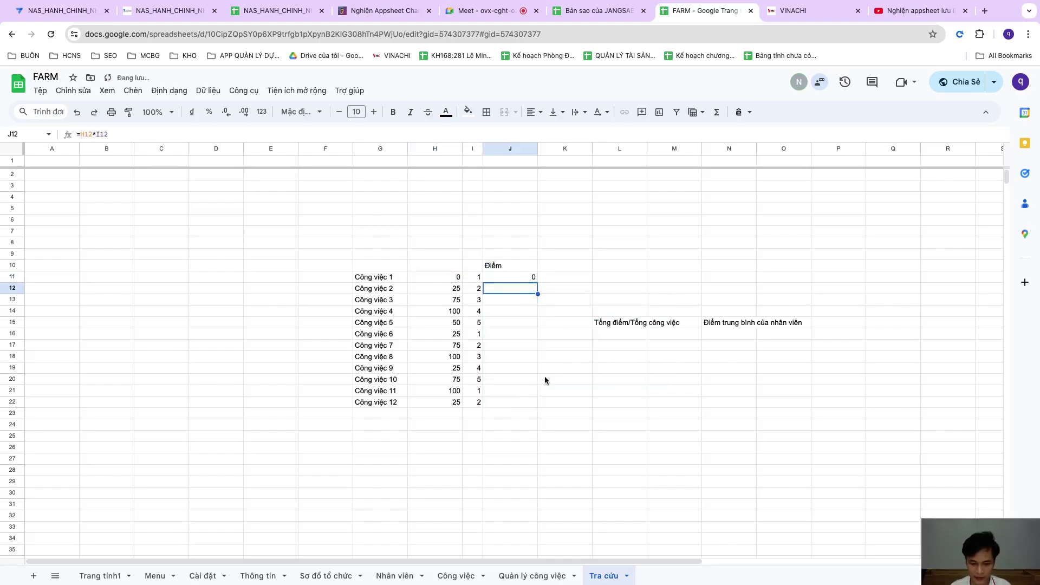
Total the points with =SUM(J11:J22) in J23 and copy the sum into I23 (33)
click(506, 414)
text(=SUM)
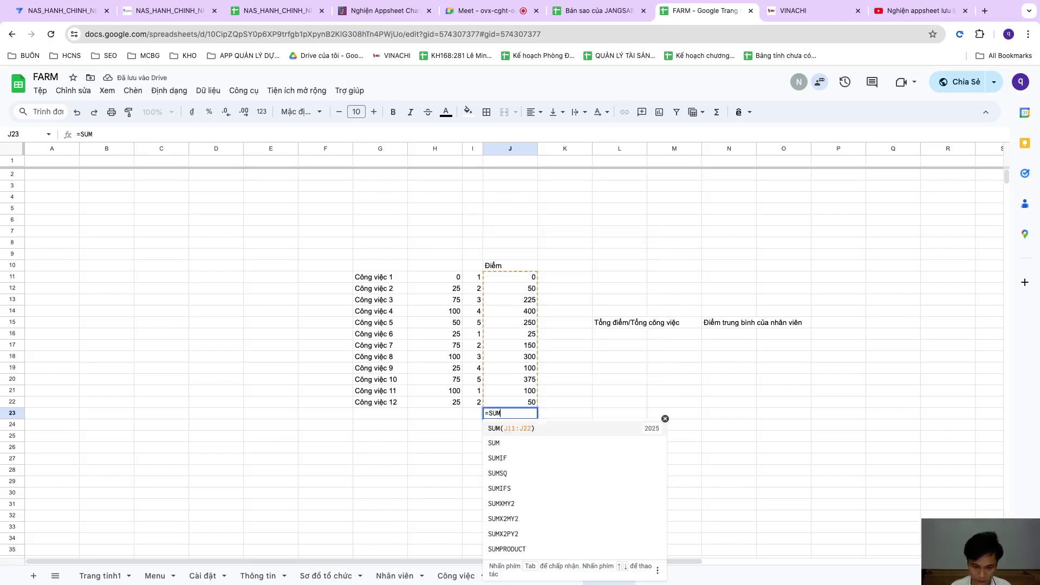
click(508, 428)
click(472, 415)
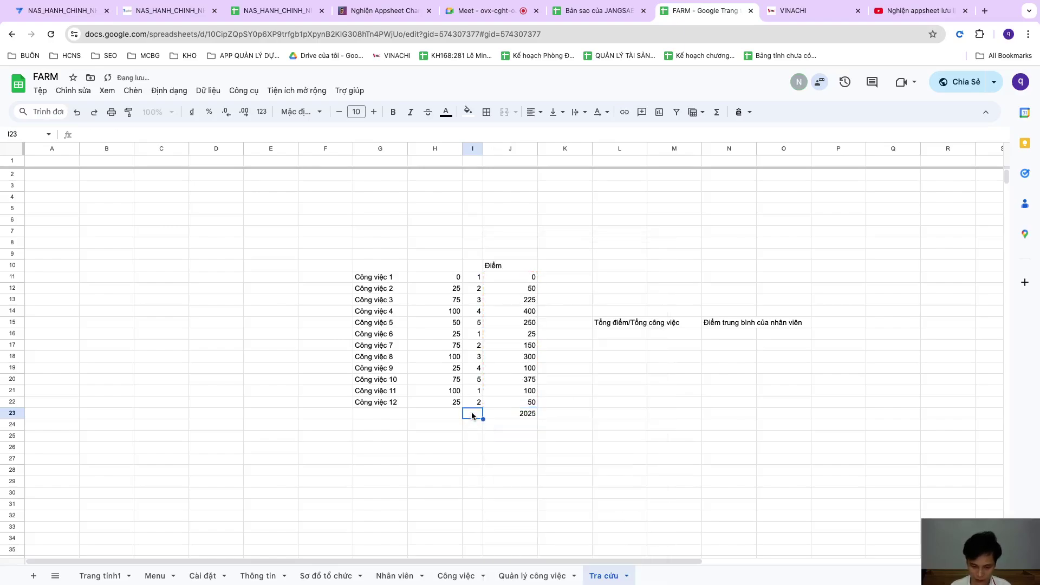
click(493, 415)
key(ctrl+c)
click(471, 417)
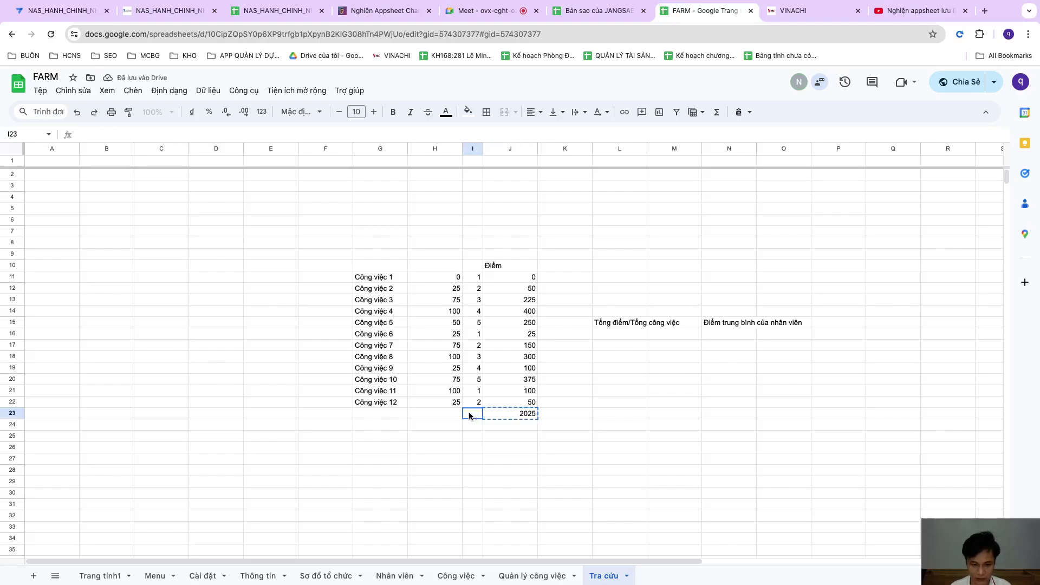
key(ctrl+v)
Enter =J23/I23 in K23, giving 61,36363636
key(Right)
click(573, 417)
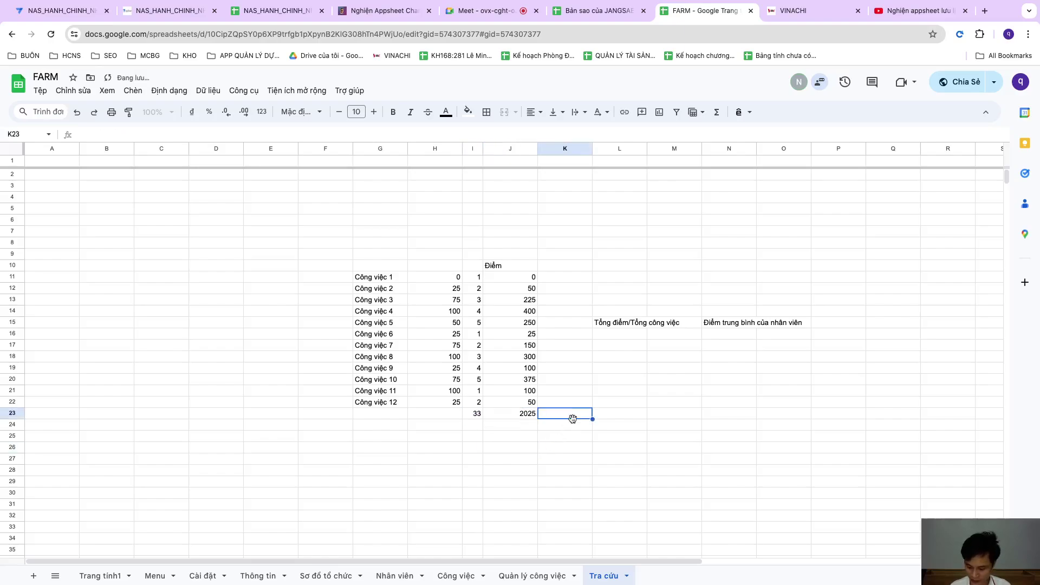
text(=)
key(Left)
text(/I23)
key(Return)
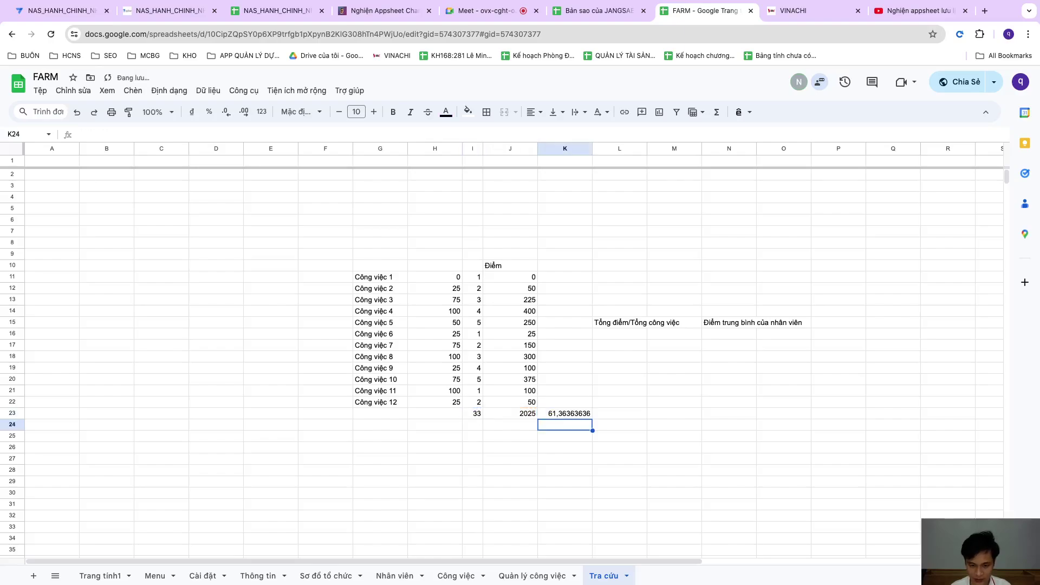
key(Up)
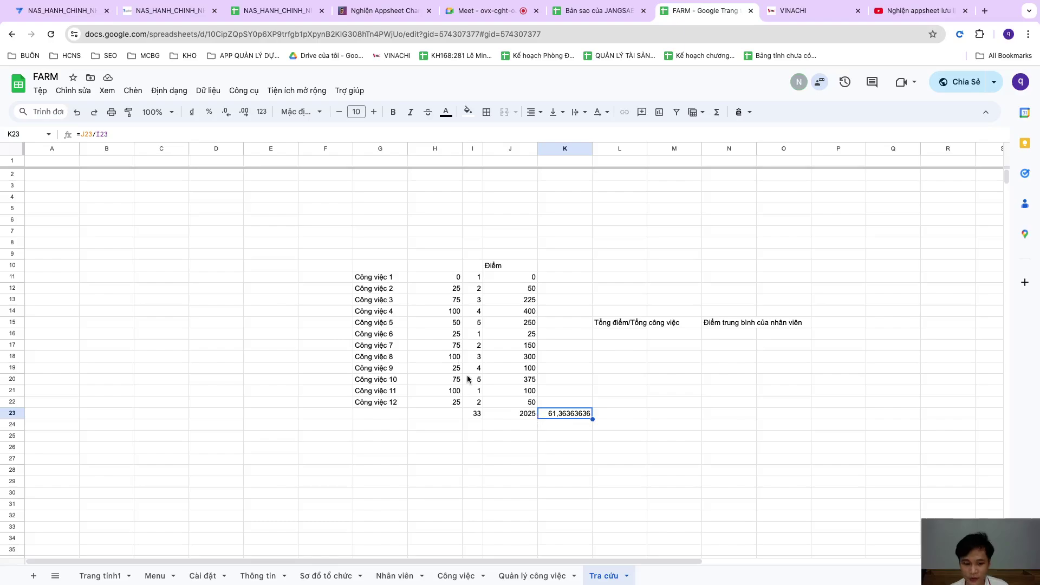
mouse_move(368, 279)
mouse_down()
mouse_move(467, 332)
mouse_move(501, 398)
mouse_up()
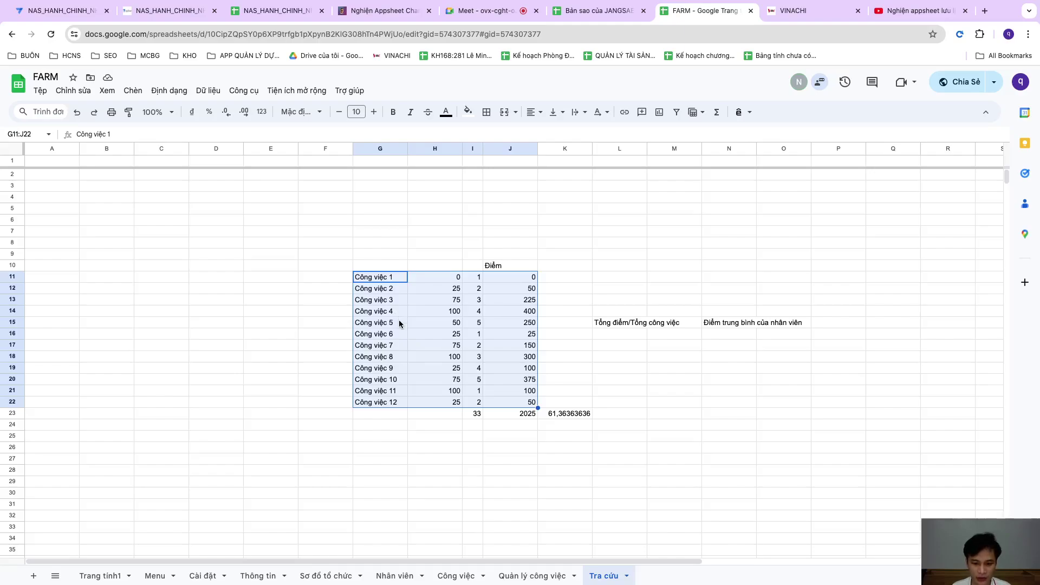
click(554, 414)
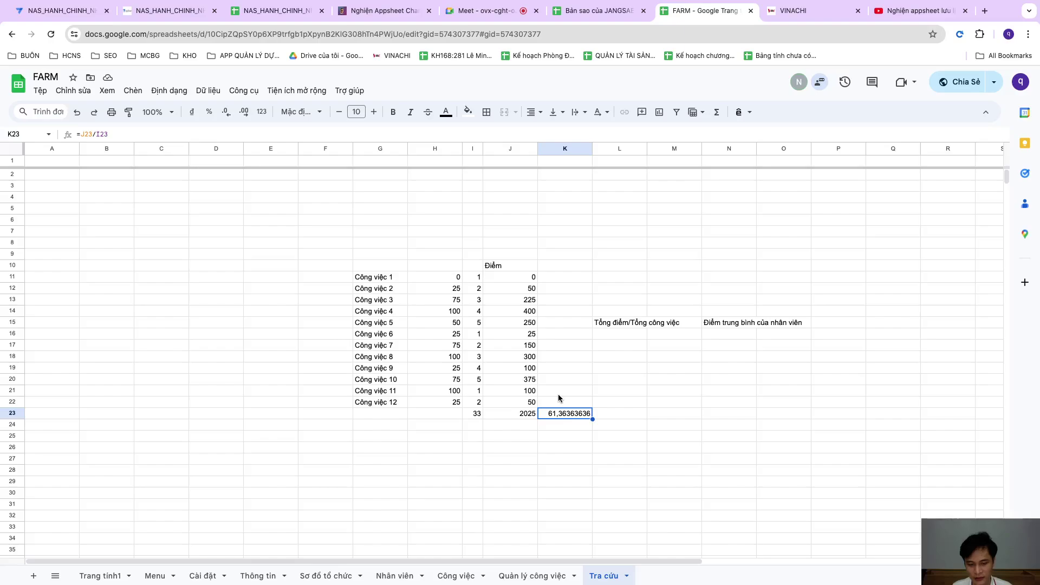
drag(475, 277, 478, 402)
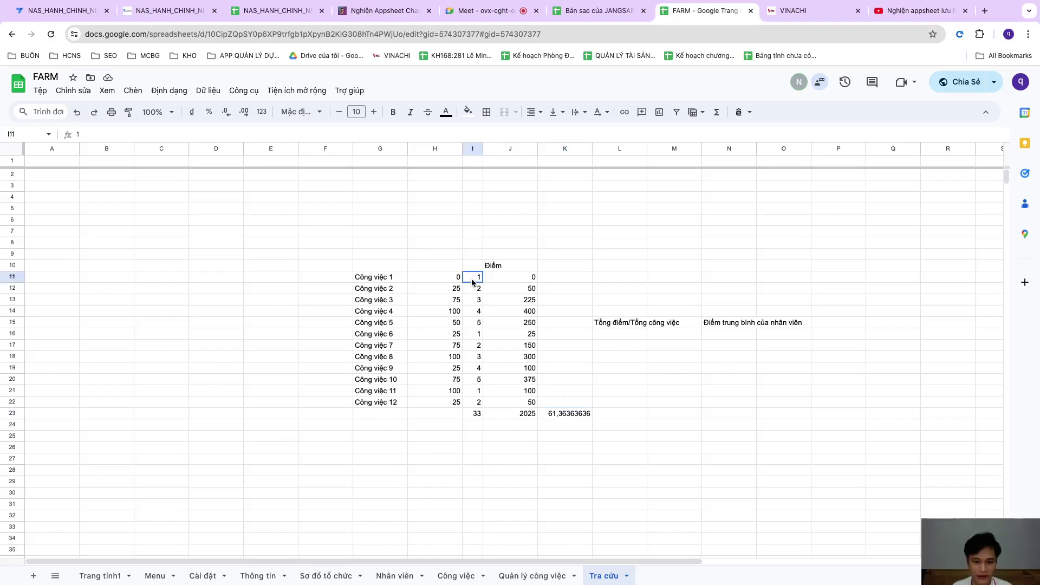
click(478, 415)
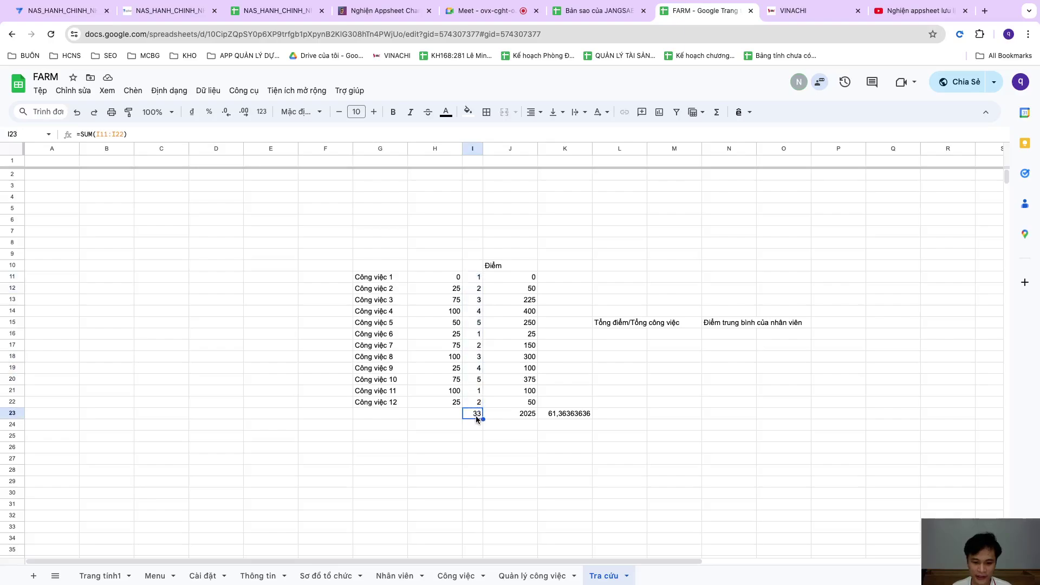
click(563, 417)
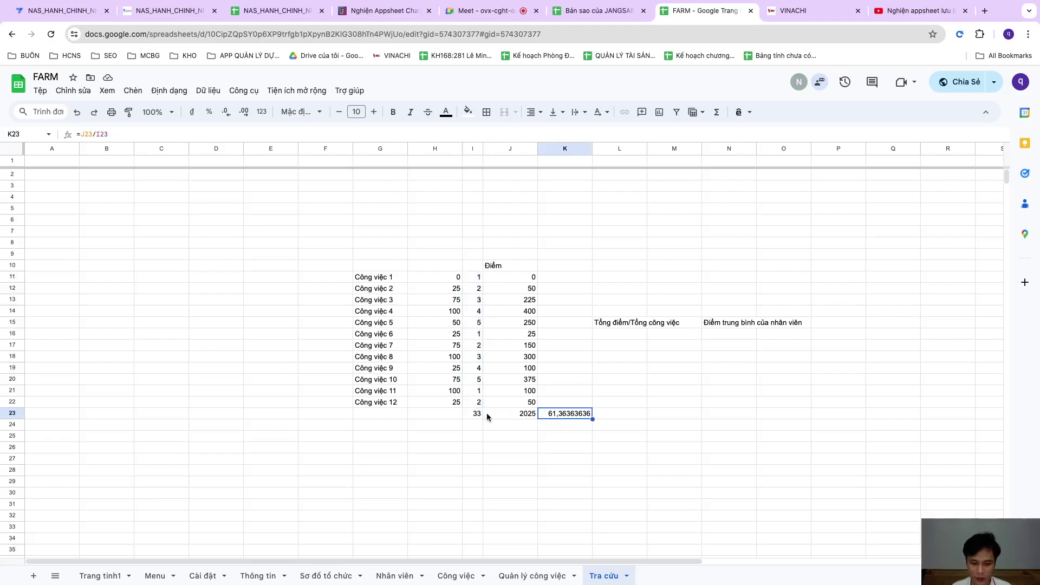
click(480, 416)
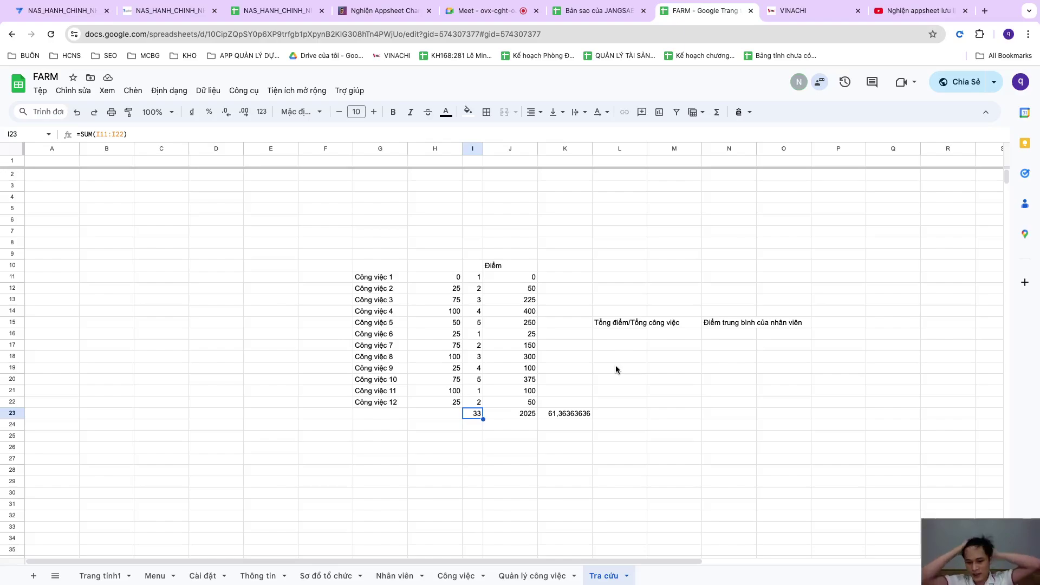
click(555, 417)
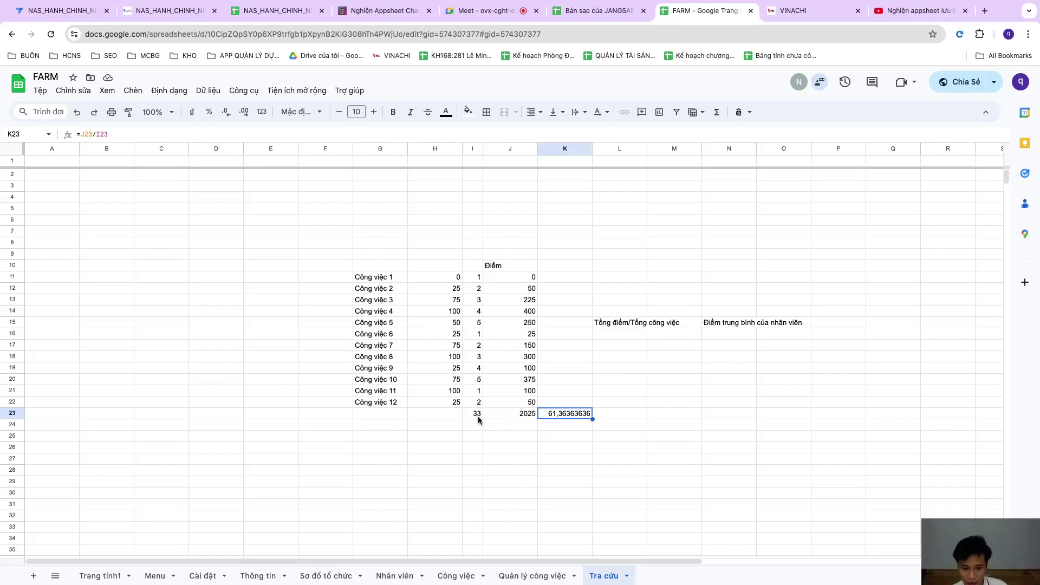
click(478, 416)
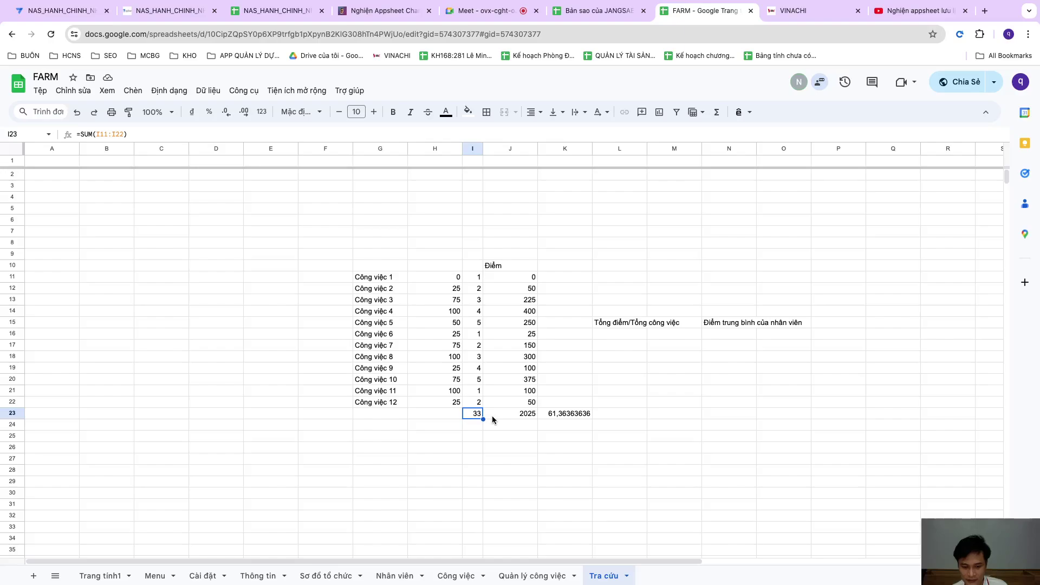
Enter =K23*I23/100 in L23, giving 20,25
click(610, 413)
text(=)
key(Left)
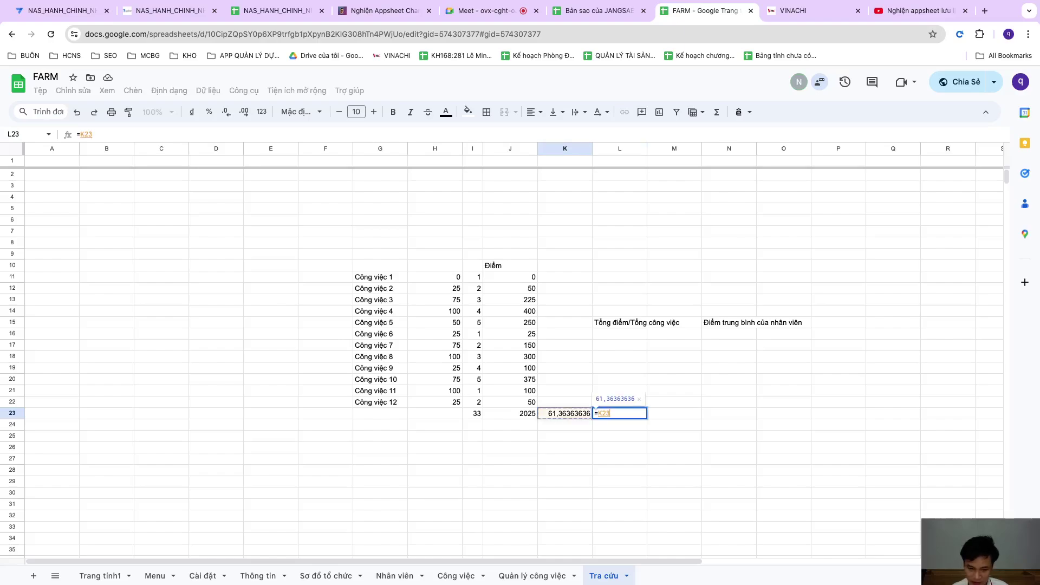
text(*)
key(Left)
key(Left)
text(/)
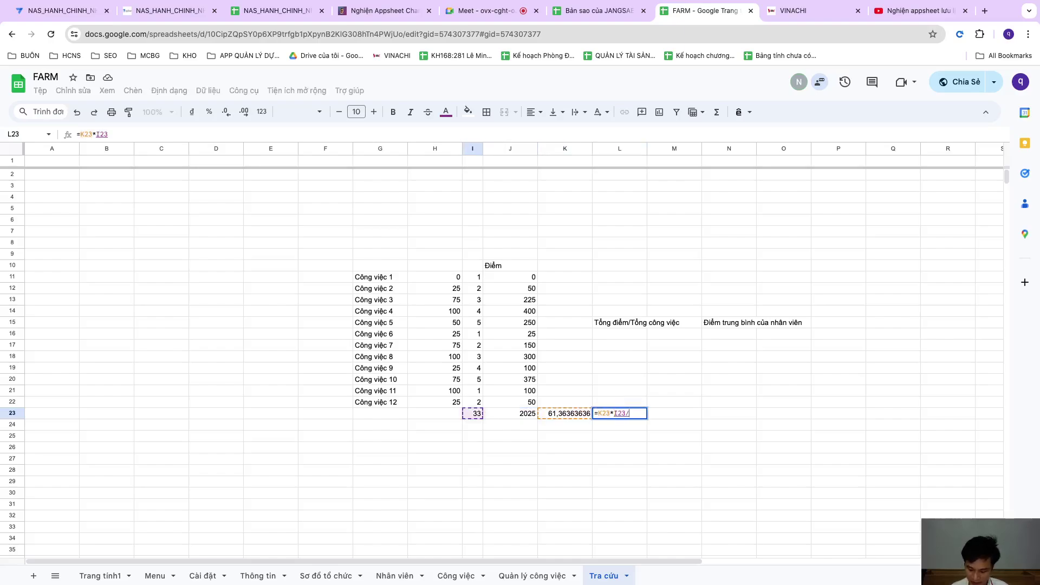
text(100)
key(Return)
key(Up)
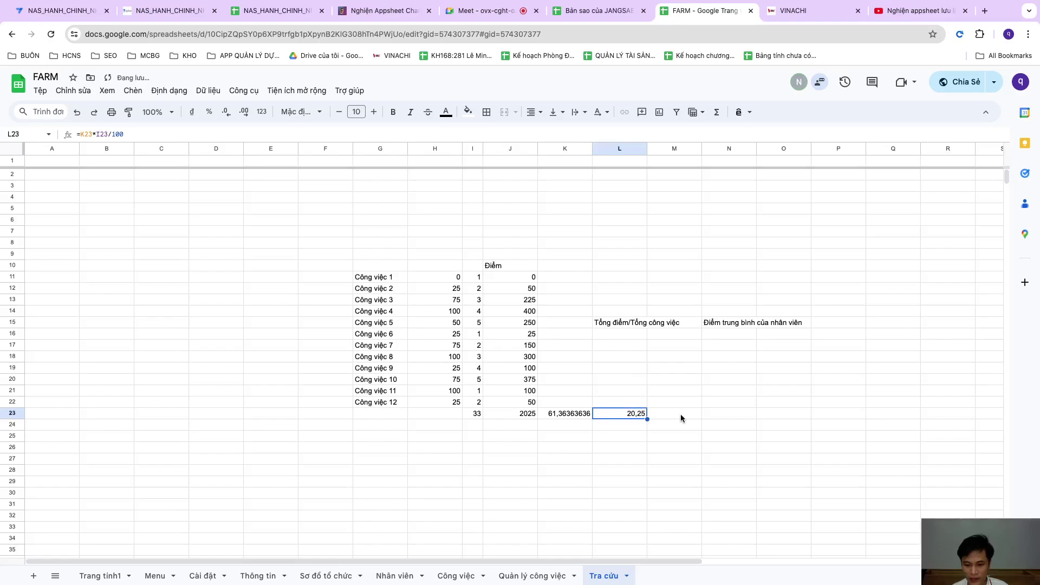
Add a test row with 5 in I24 and 75 in K24
click(476, 424)
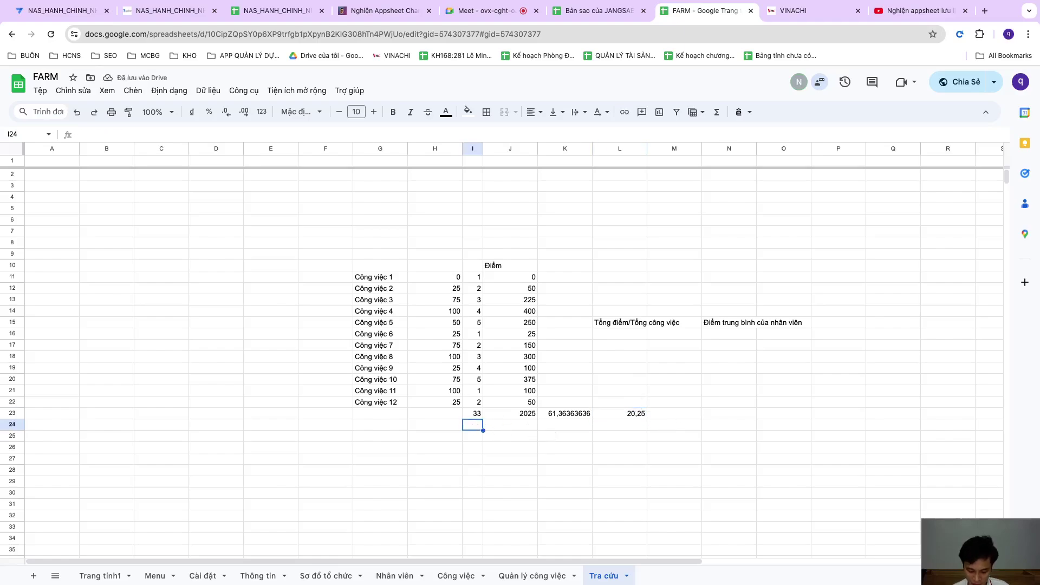
text(5)
key(Tab)
click(565, 425)
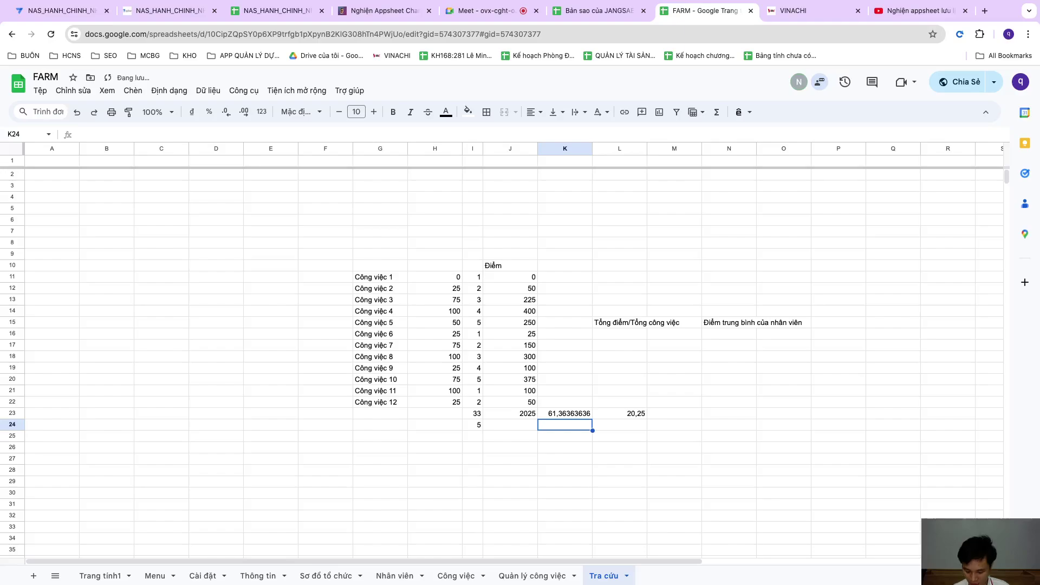
text(75)
key(Tab)
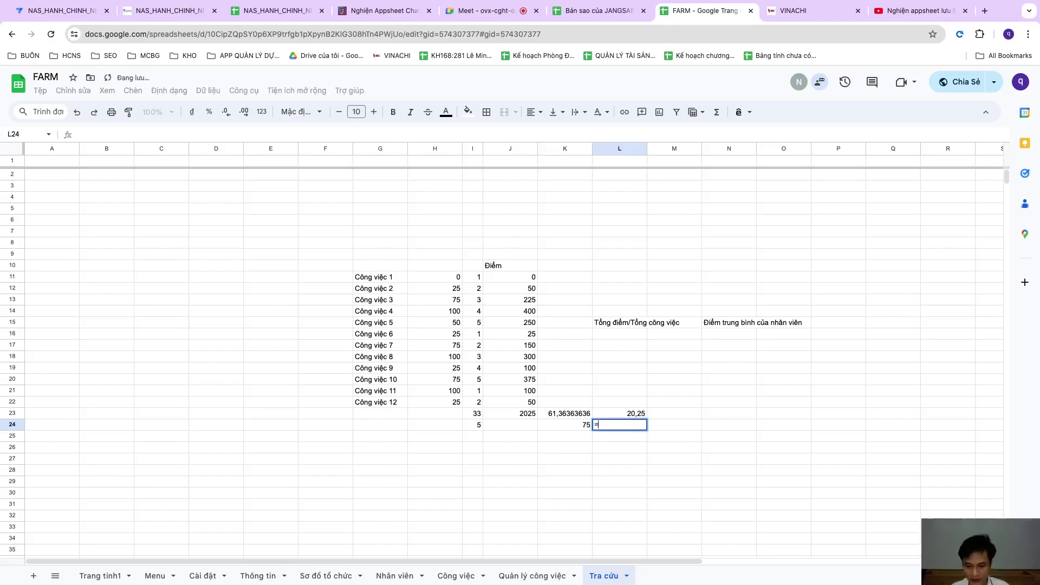
Enter =K24*I24/100 in L24 so it shows 3,75, then recheck L23
text(=K24*)
key(Left)
key(Left)
key(Left)
key(Return)
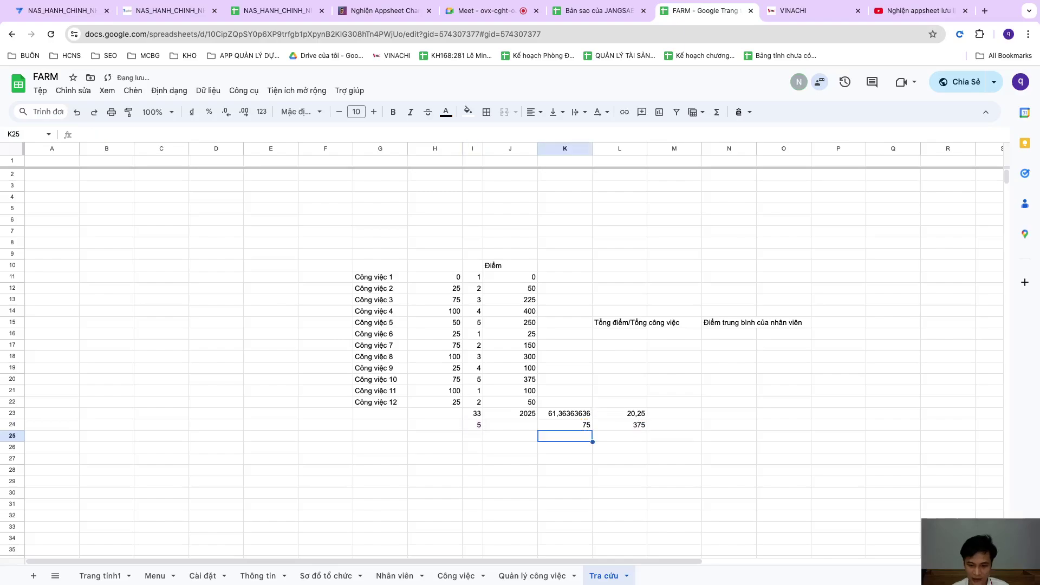
key(Up)
key(Right)
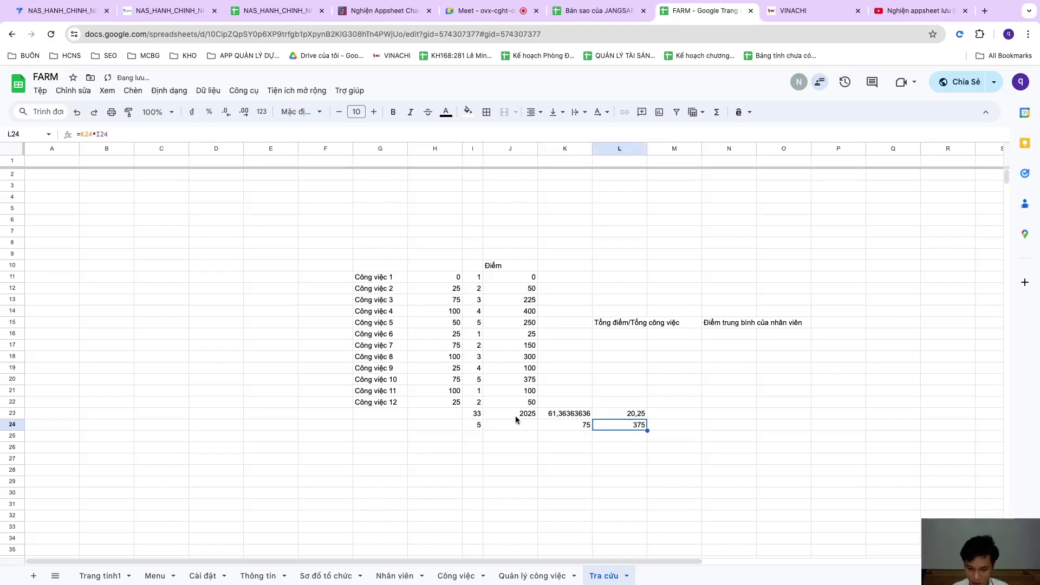
double_click(615, 425)
text(/1)
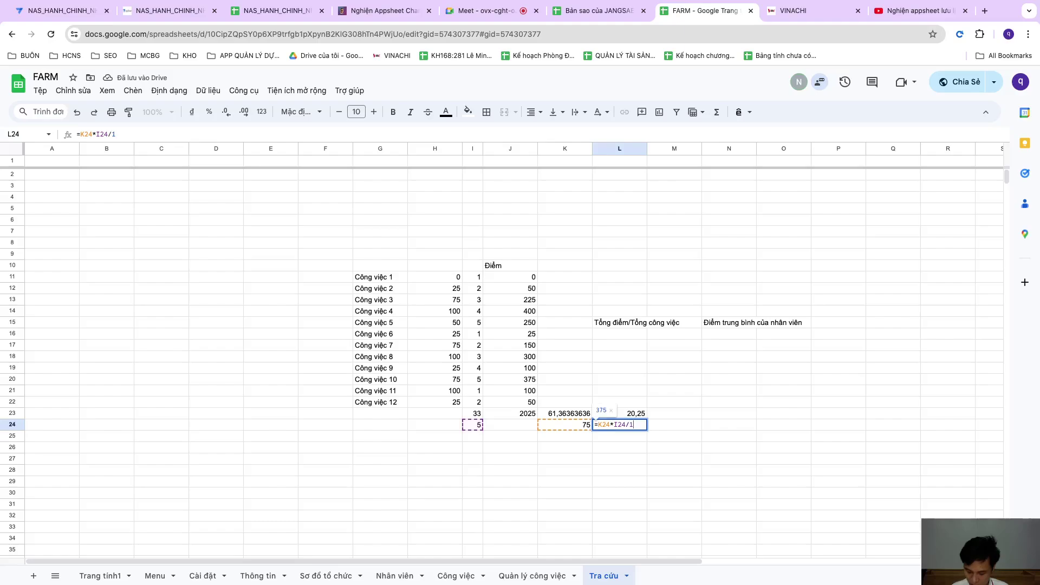
text(00)
key(Return)
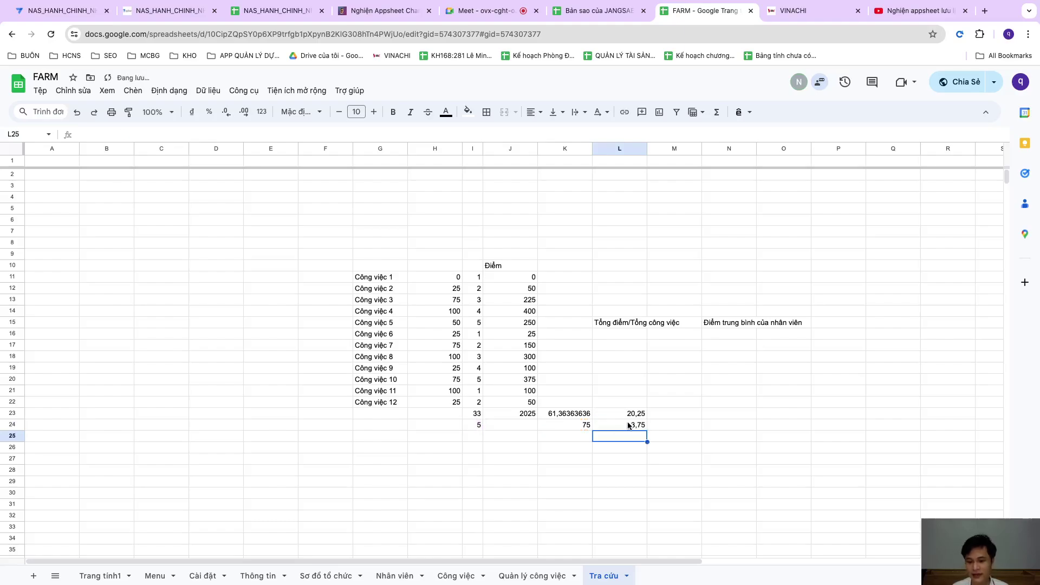
click(633, 415)
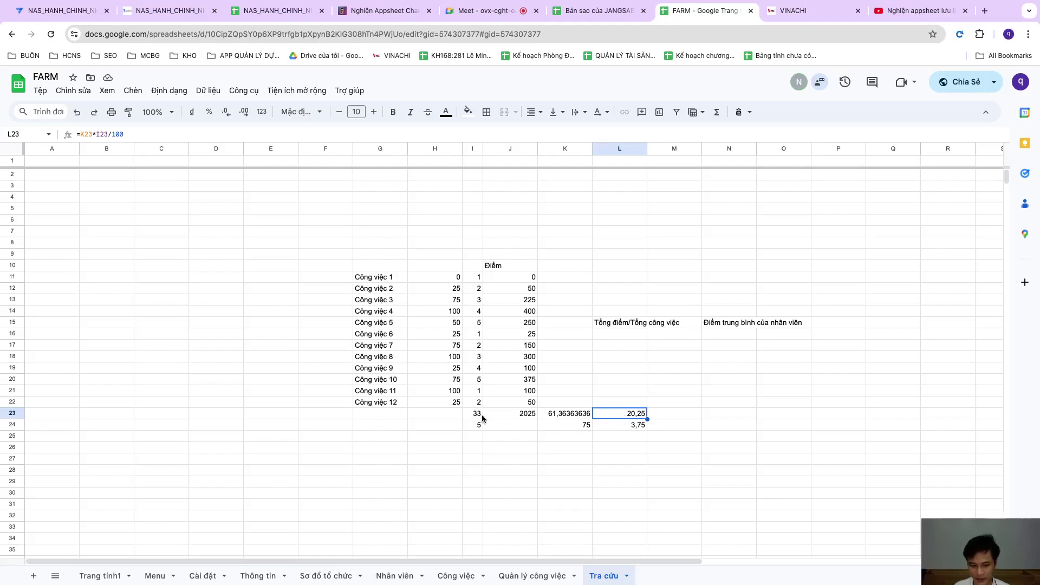
drag(482, 414, 476, 332)
click(604, 494)
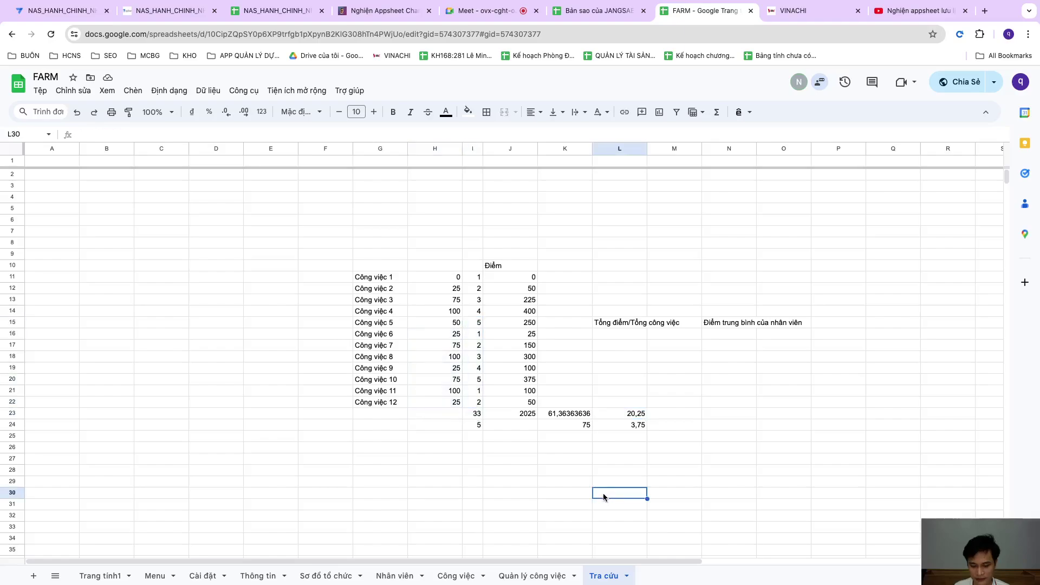
On the Quản lý công việc sheet, widen Mô tả and add Ship hàng in B4 under Phân loại
click(532, 576)
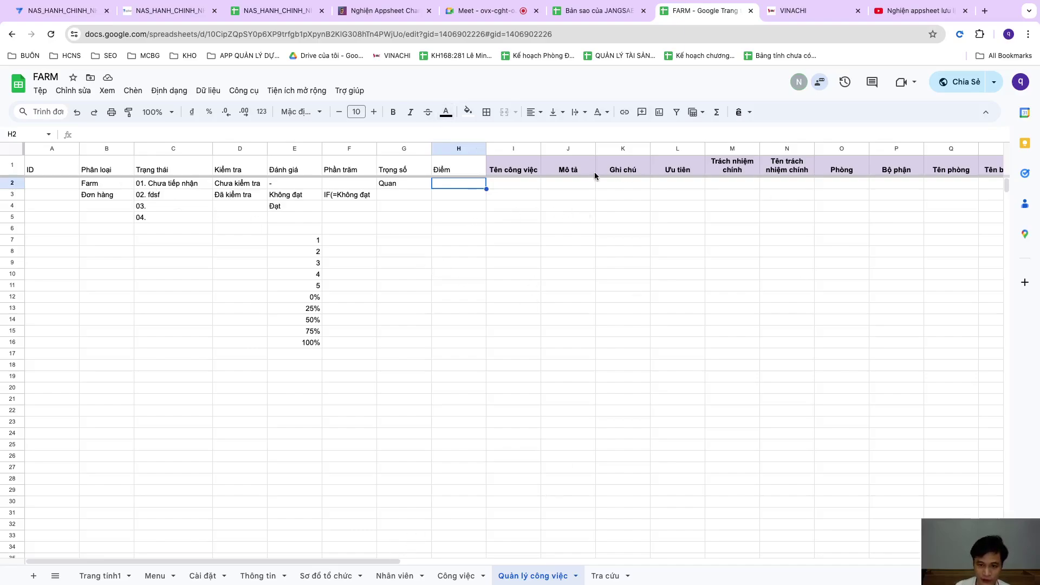
drag(594, 148, 673, 147)
click(623, 263)
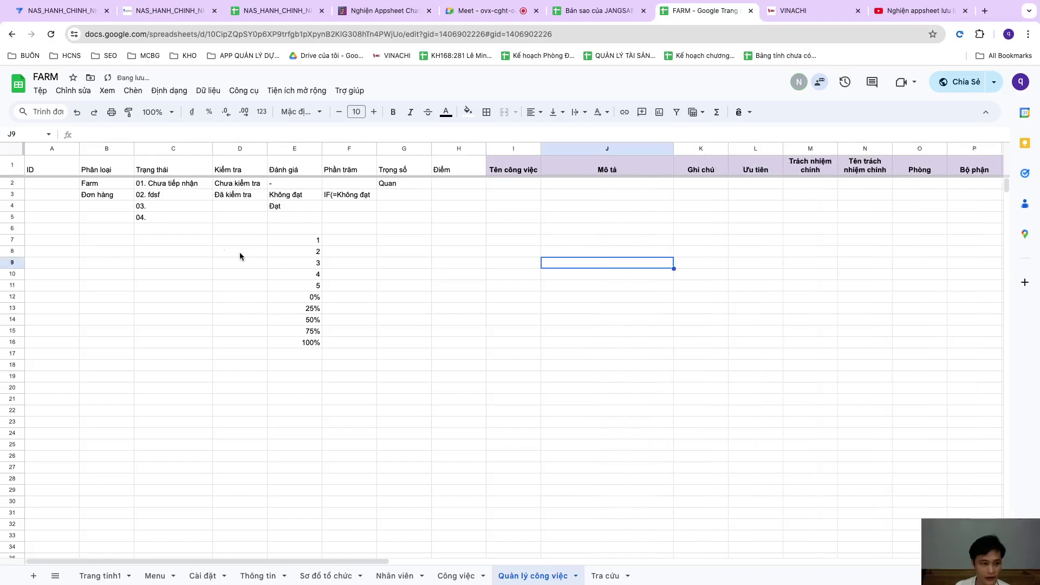
click(108, 197)
click(108, 205)
text(Shp)
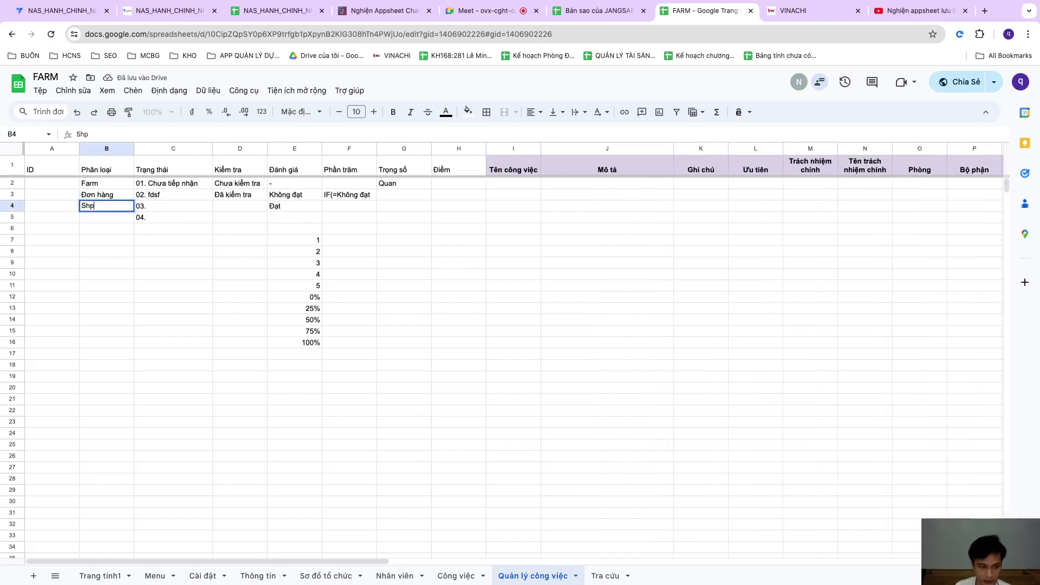
key(BackSpace)
text(hàng)
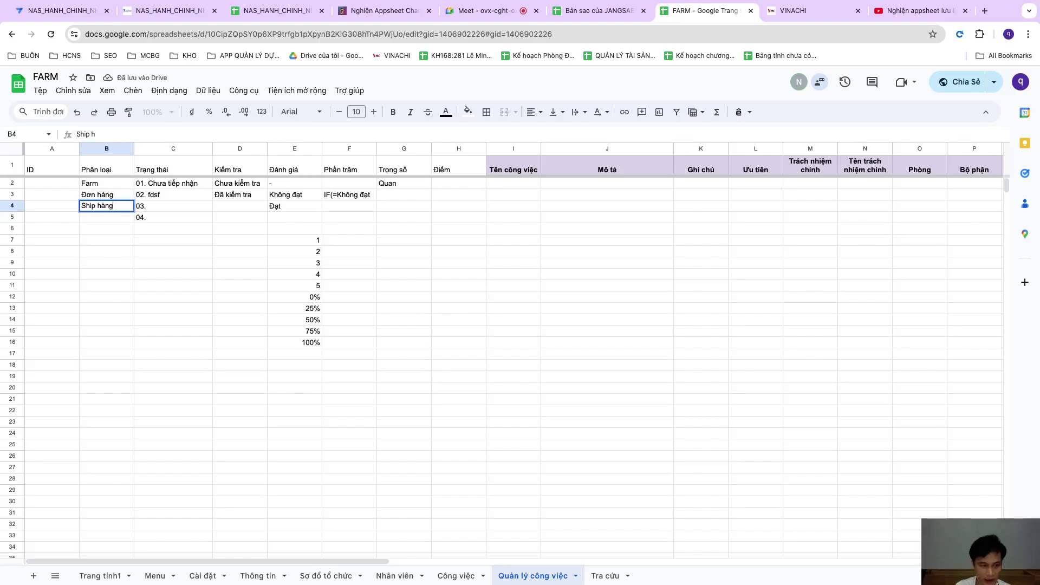
click(142, 210)
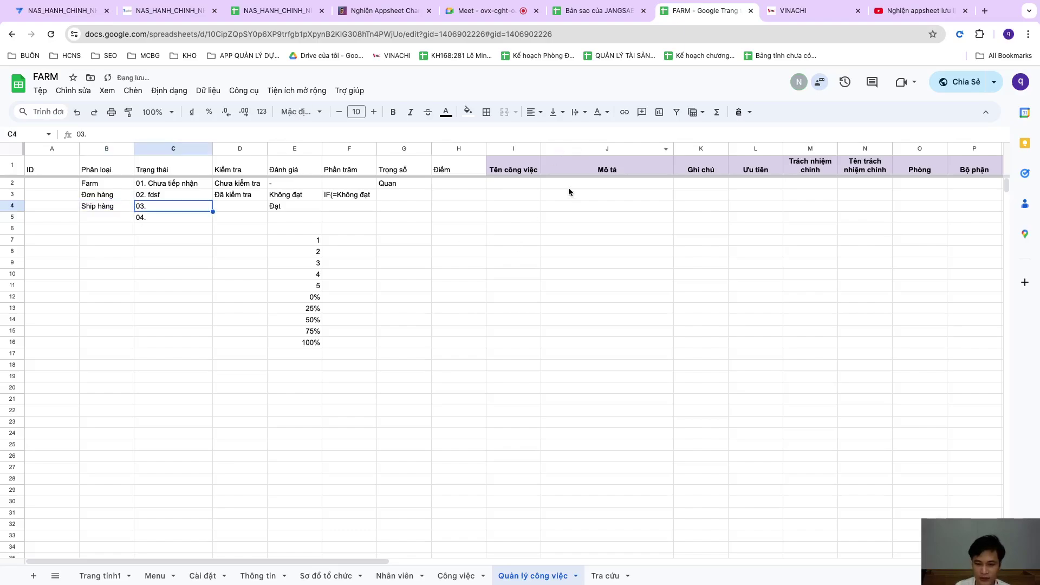
Insert columns after Mô tả headed Nơi giao, Tên khách and Mã đơn hàng
drag(581, 146, 403, 149)
right_click(443, 148)
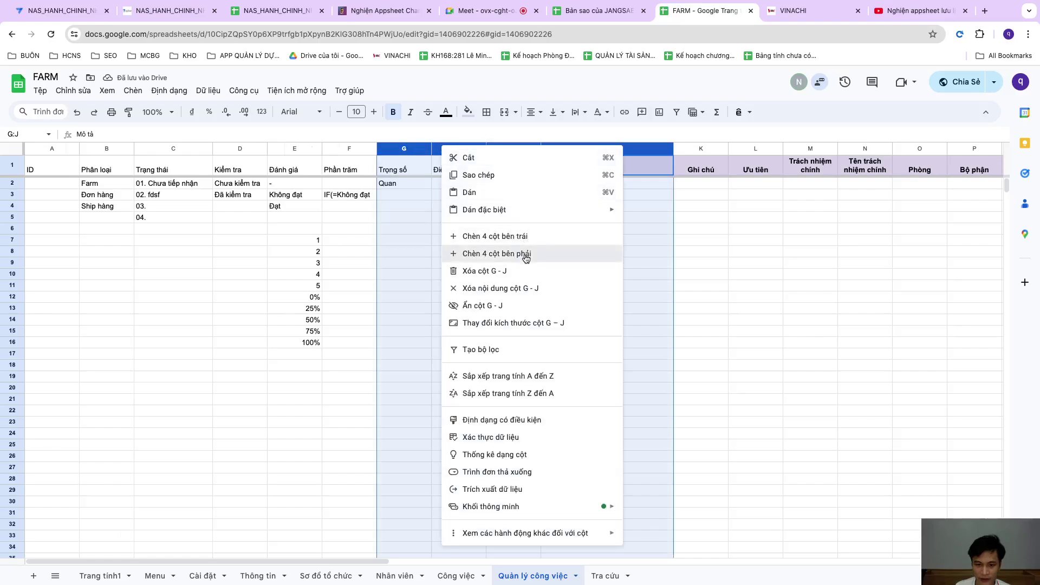
click(542, 254)
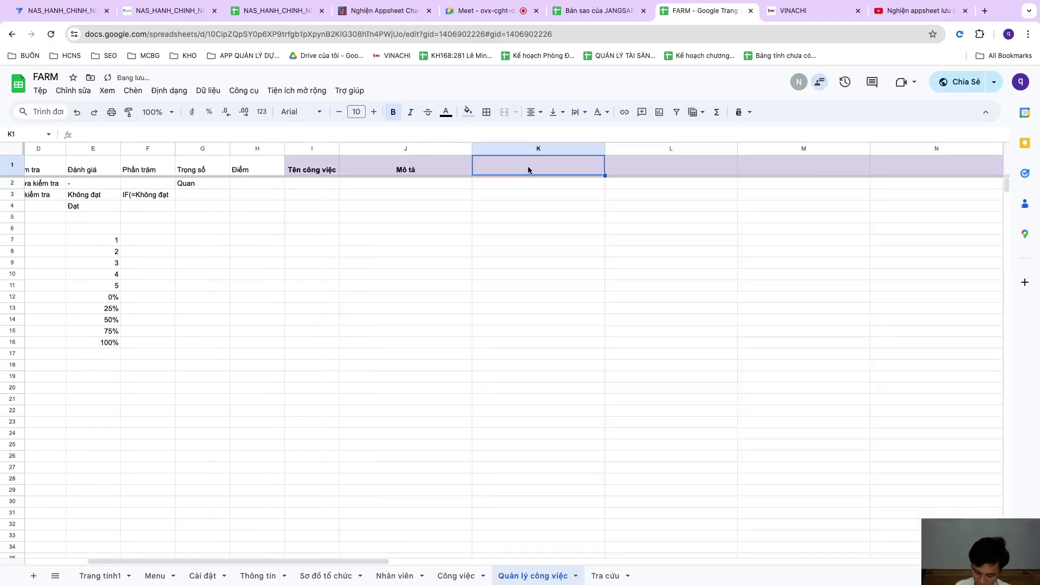
text(Nơi giao)
key(Tab)
text(Ten)
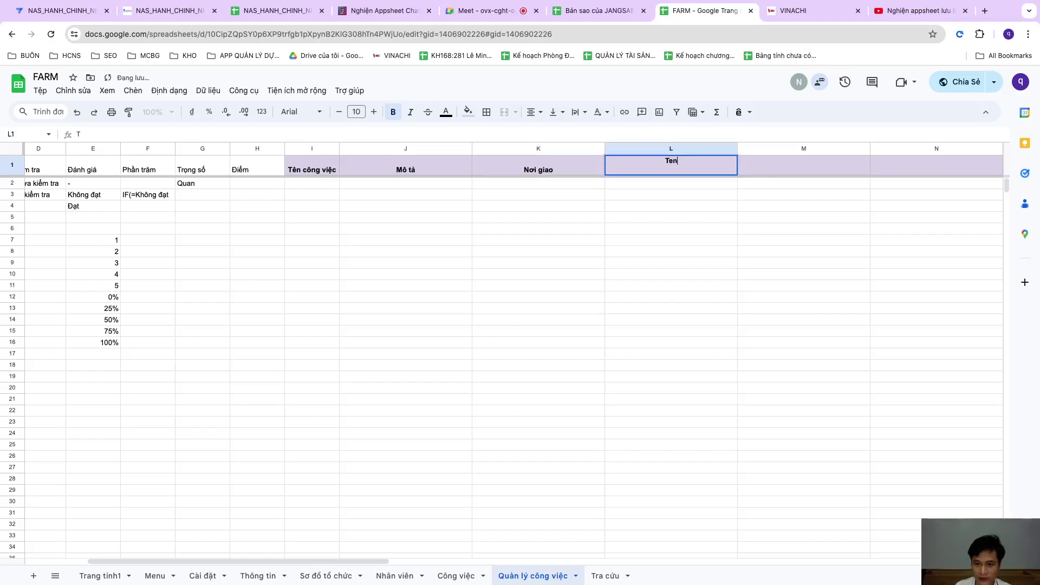
text( khách)
key(Tab)
text(ă)
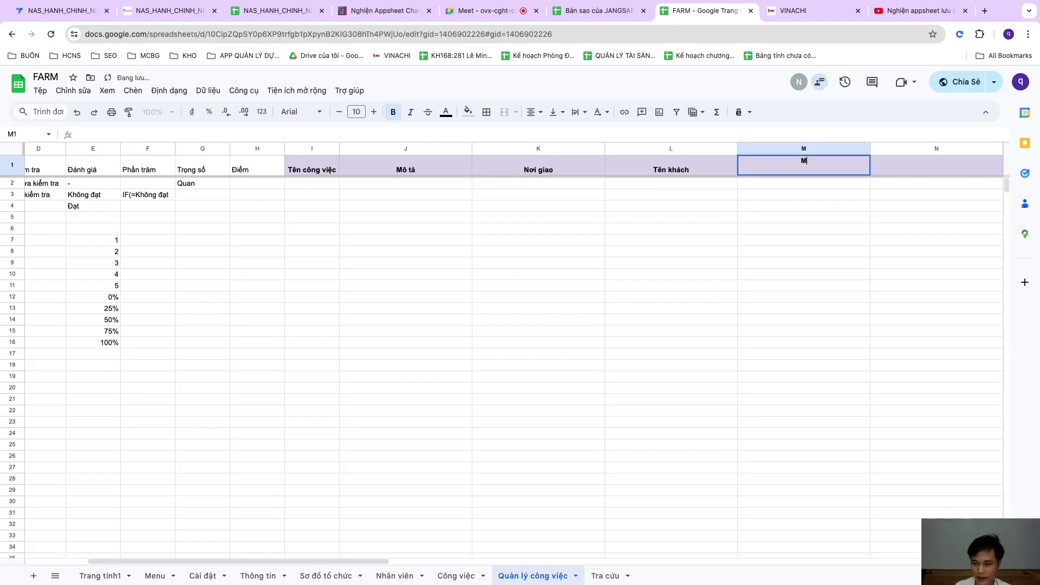
text(ã đơn hàng)
key(Tab)
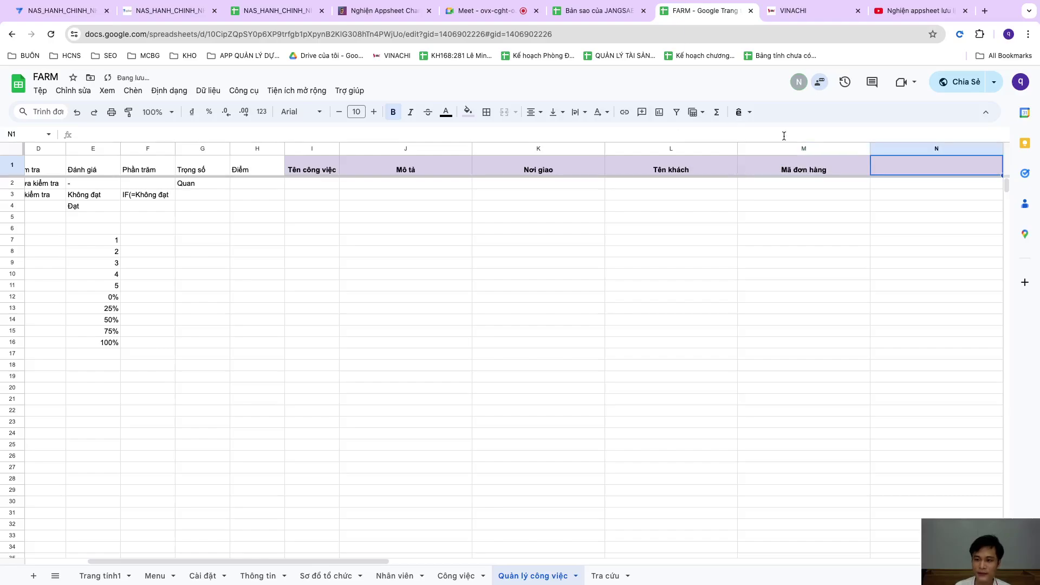
mouse_move(787, 145)
mouse_down()
mouse_move(538, 148)
mouse_move(774, 148)
mouse_up()
click(548, 217)
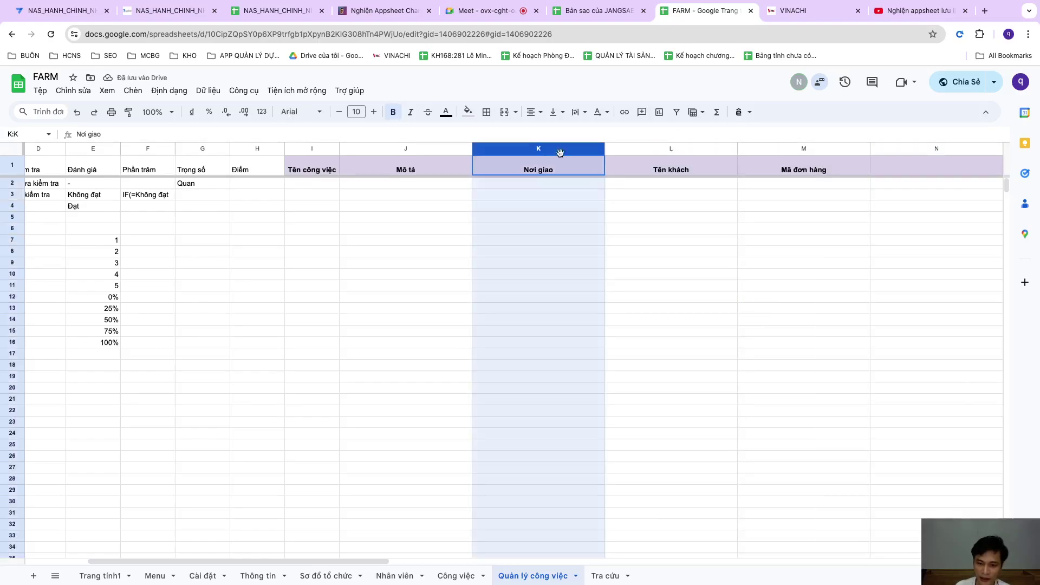
click(39, 12)
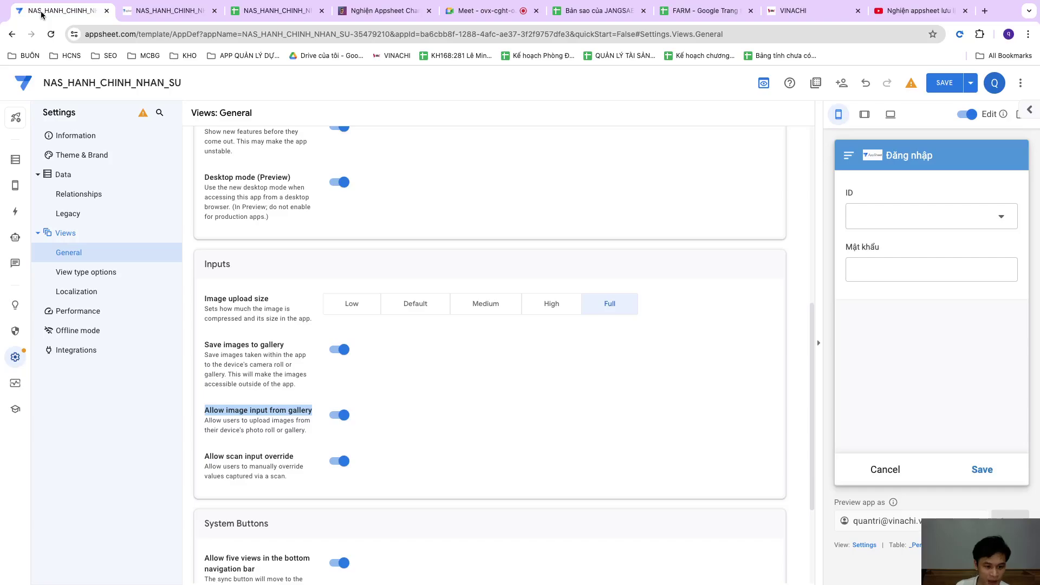
click(16, 161)
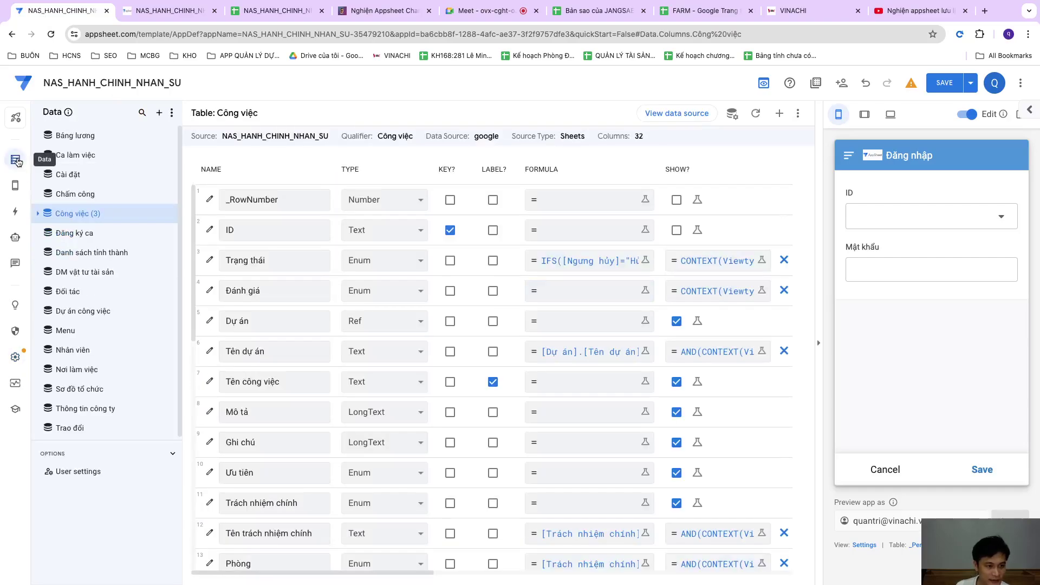
scroll(379, 335, down, 3)
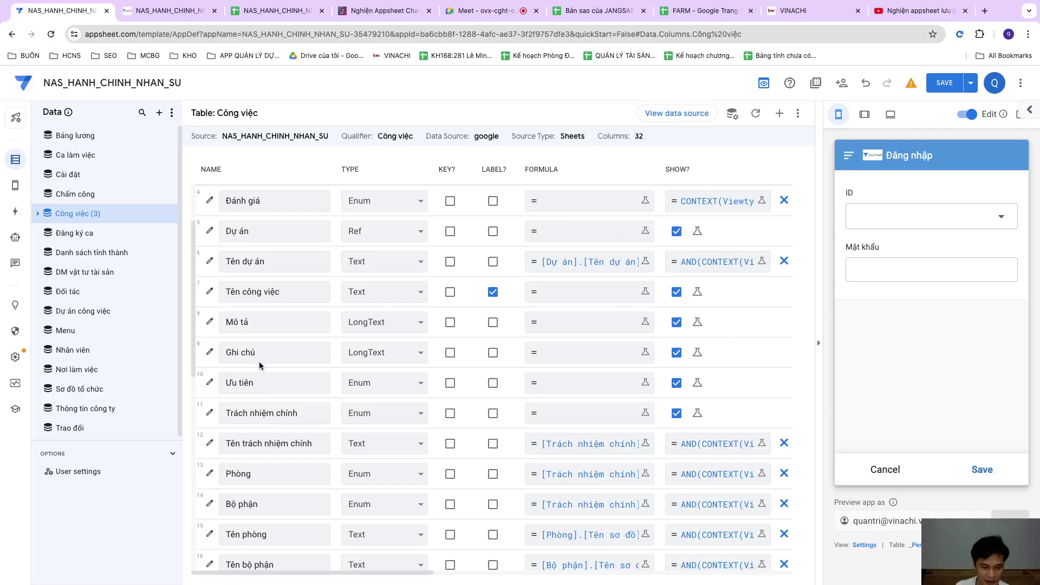
drag(255, 352, 224, 353)
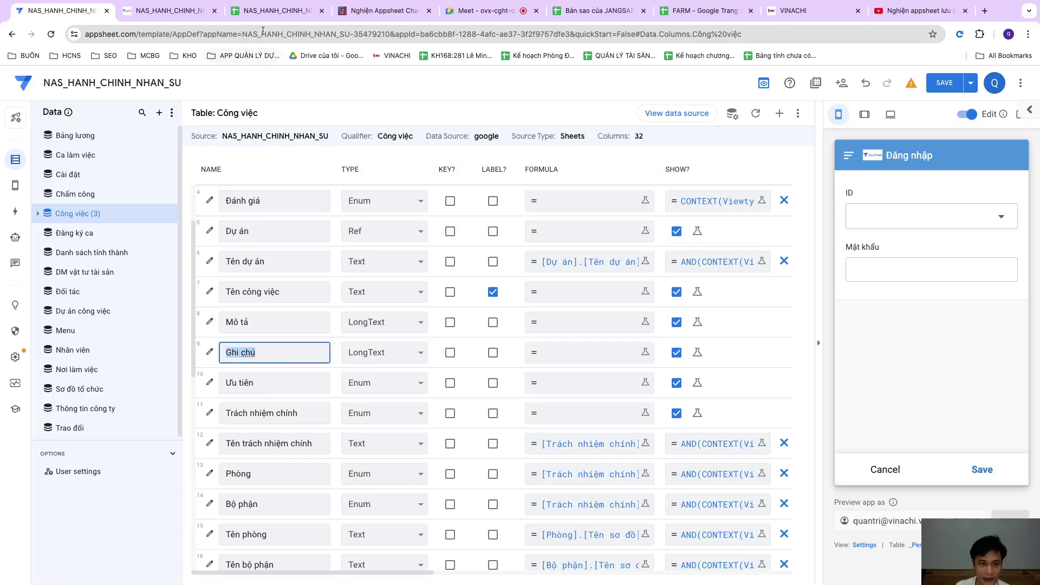
click(274, 12)
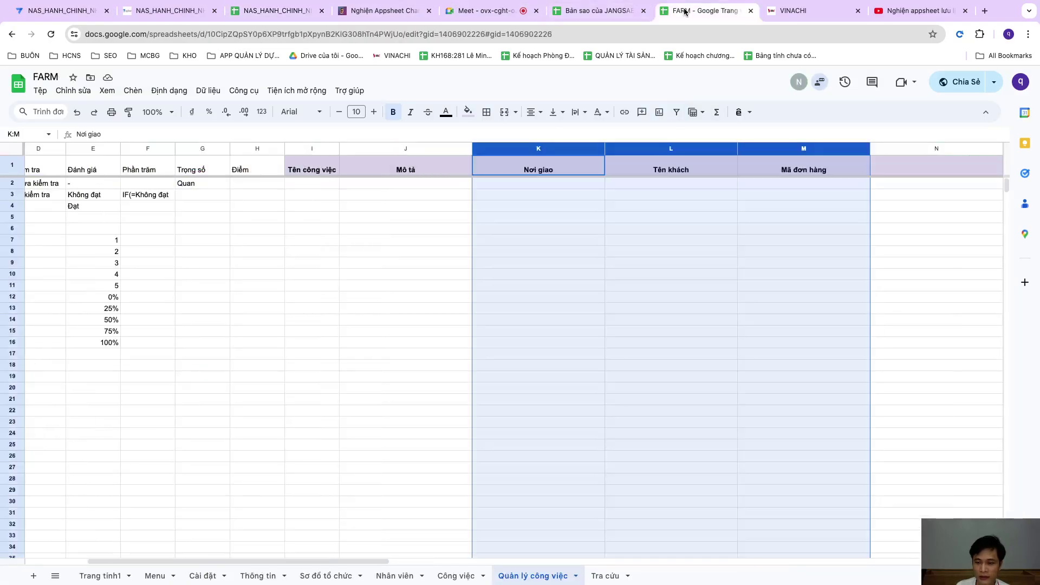
click(702, 10)
click(48, 12)
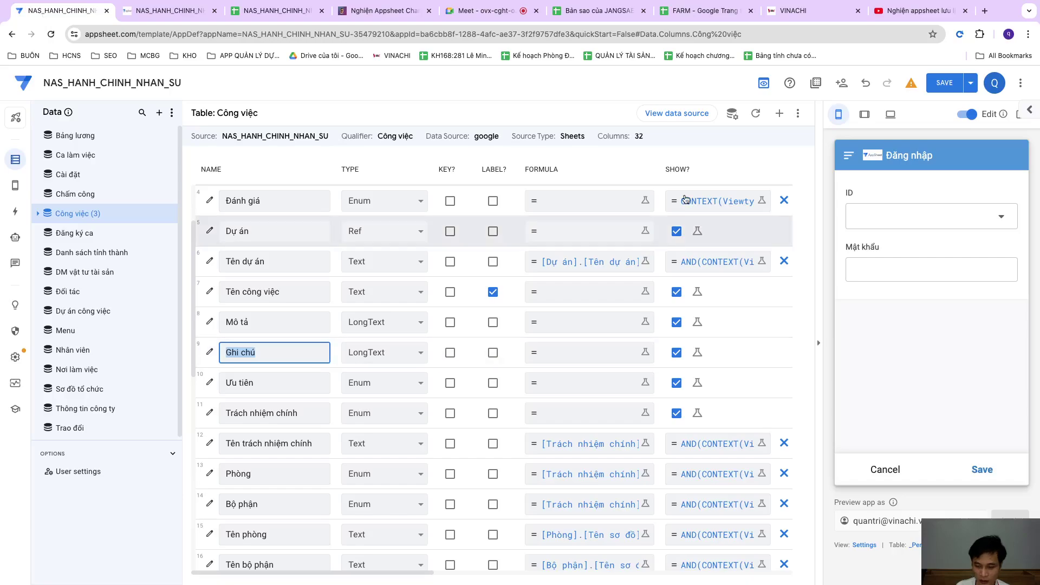
Try [Phân loại]="Ship hàng" as Ghi chú's Show_If, cancel the rejected expression, and go to FARM
click(697, 359)
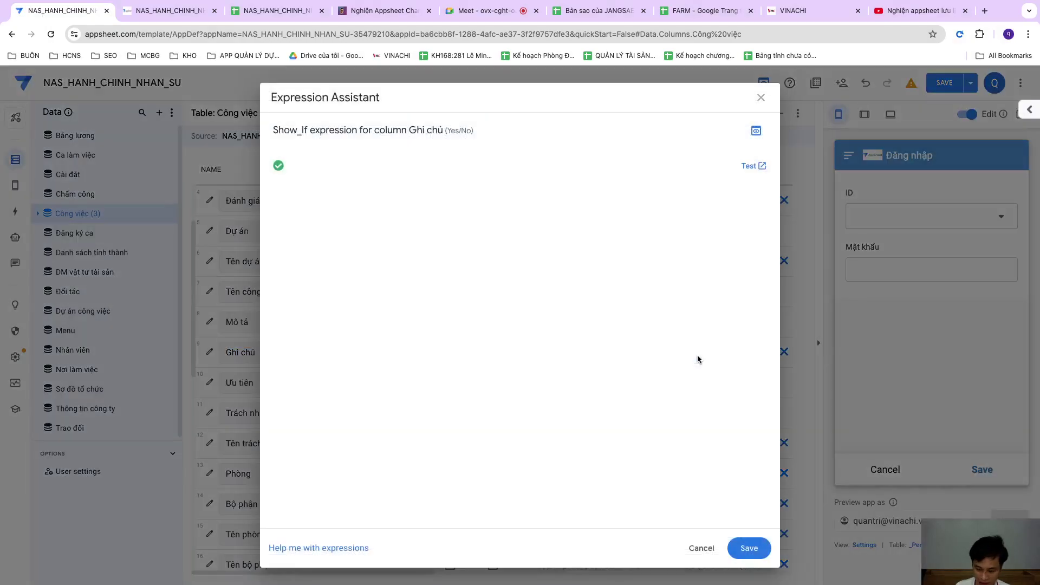
text([Phân loại])
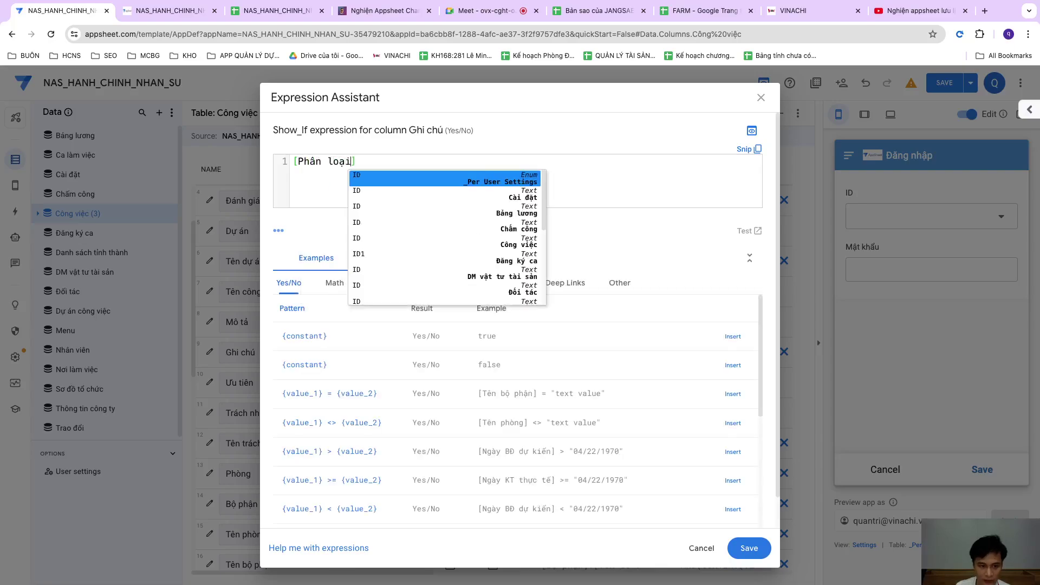
text(="Ship)
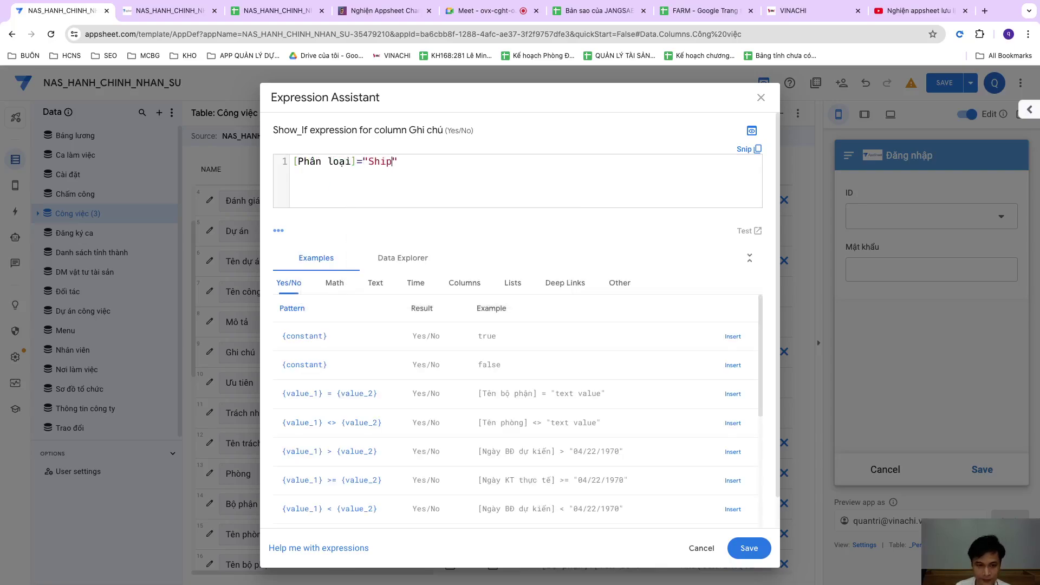
text( hàng)
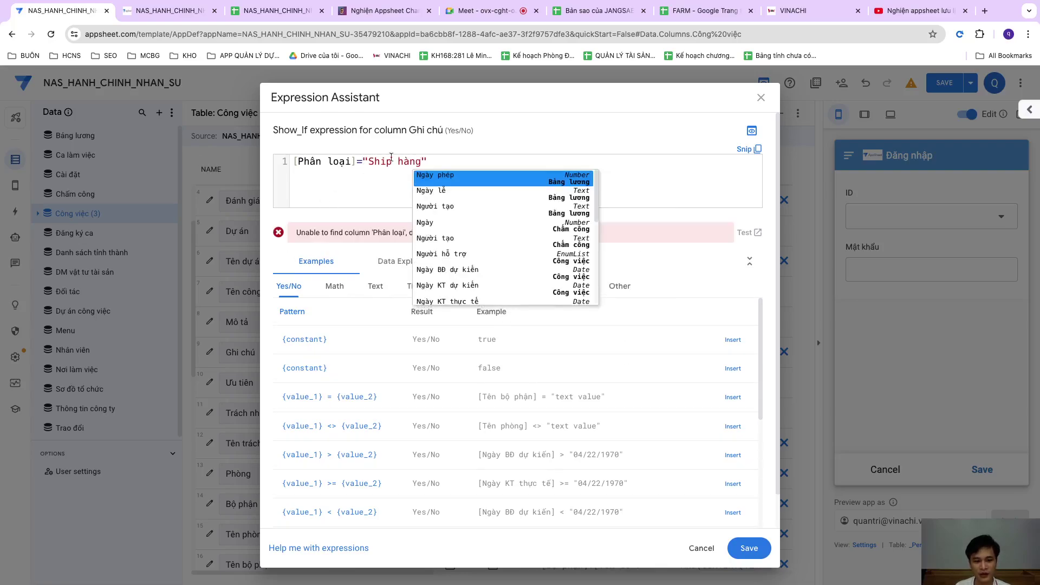
click(314, 166)
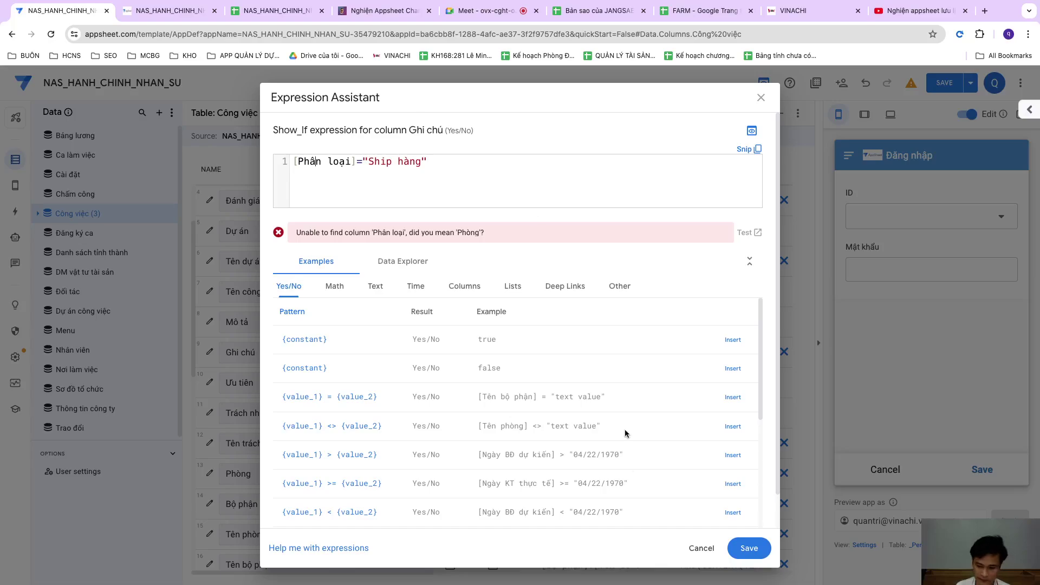
click(699, 548)
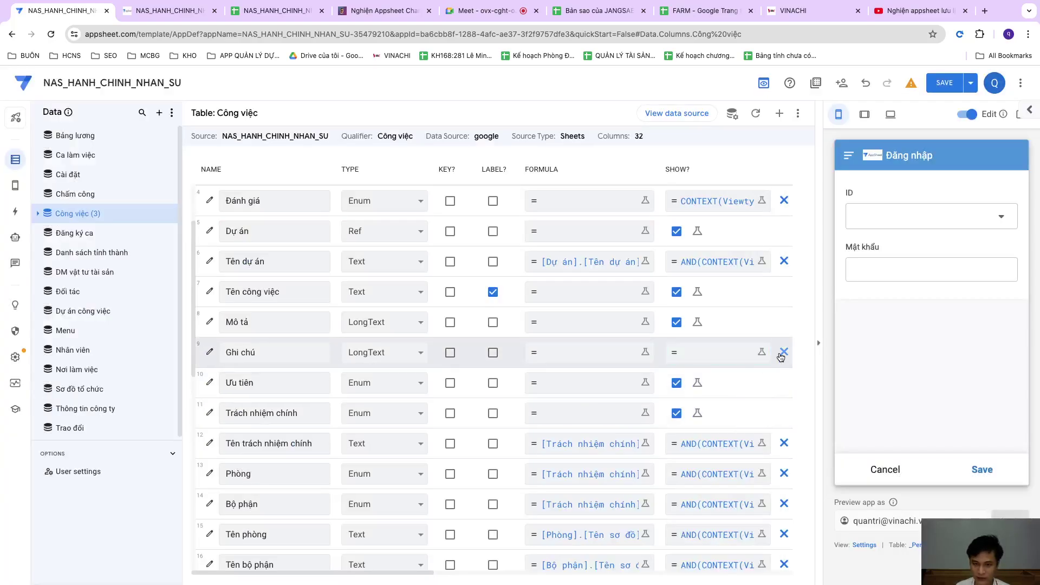
click(698, 10)
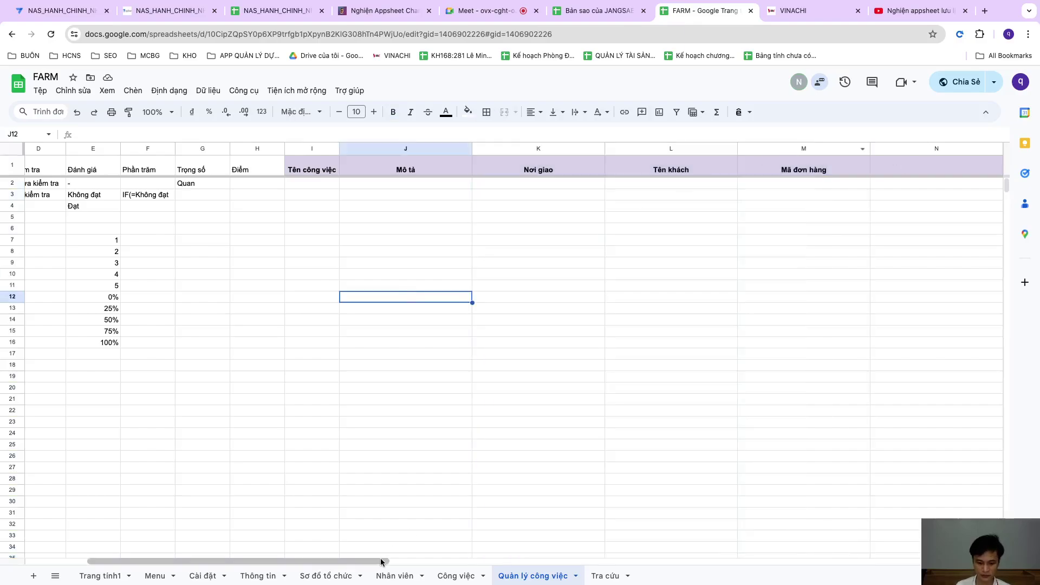
Delete the blank column N after Mã đơn hàng and scroll back to column A
drag(382, 561, 488, 562)
right_click(569, 149)
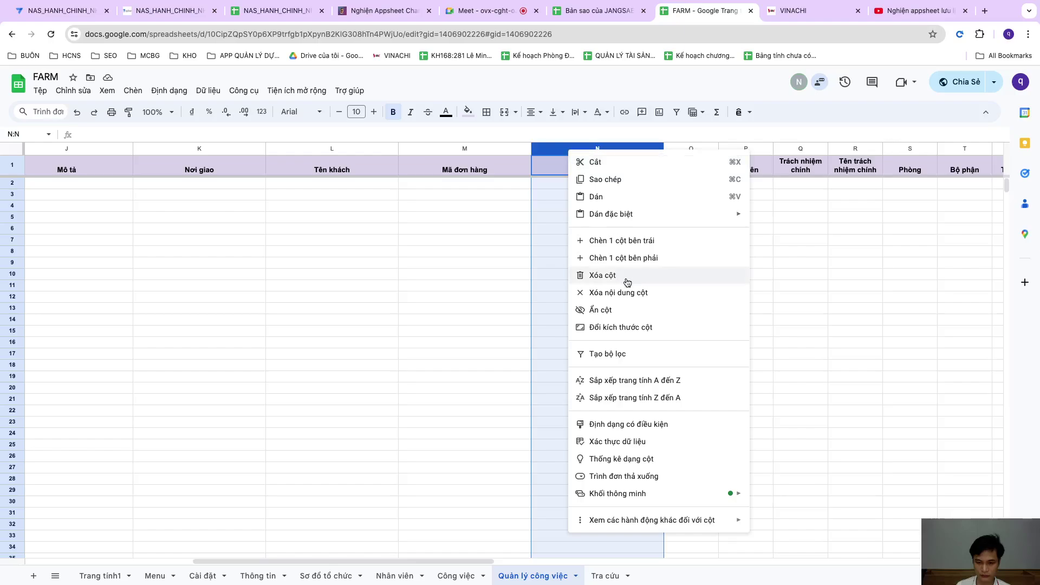
click(627, 275)
click(333, 240)
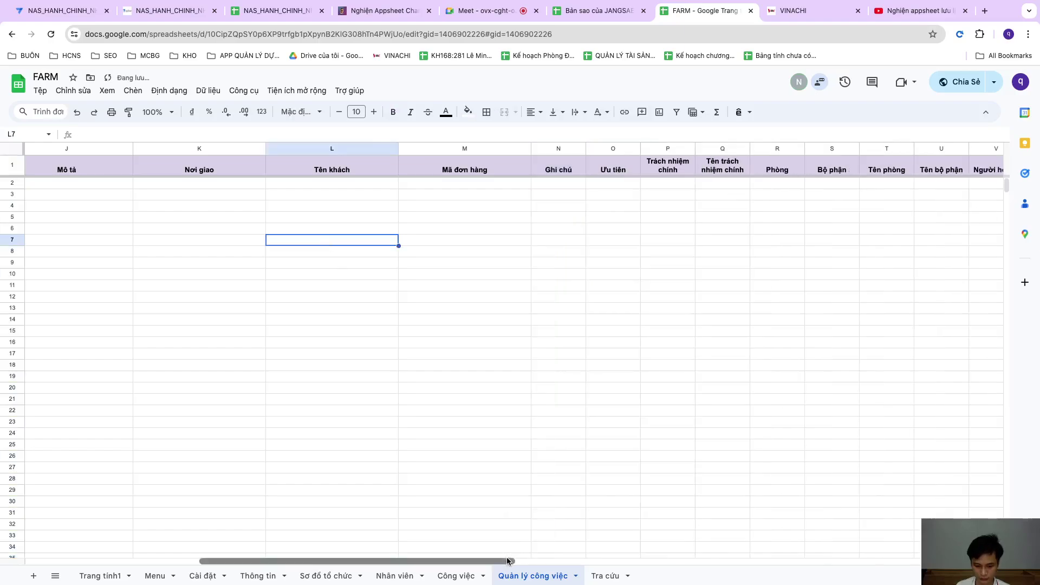
drag(508, 561, 220, 472)
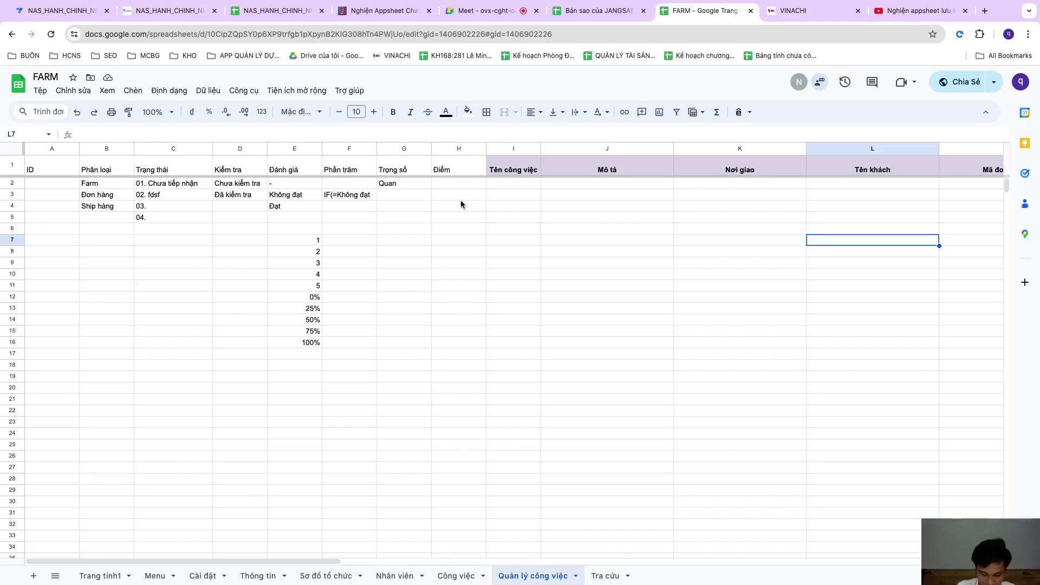
click(114, 571)
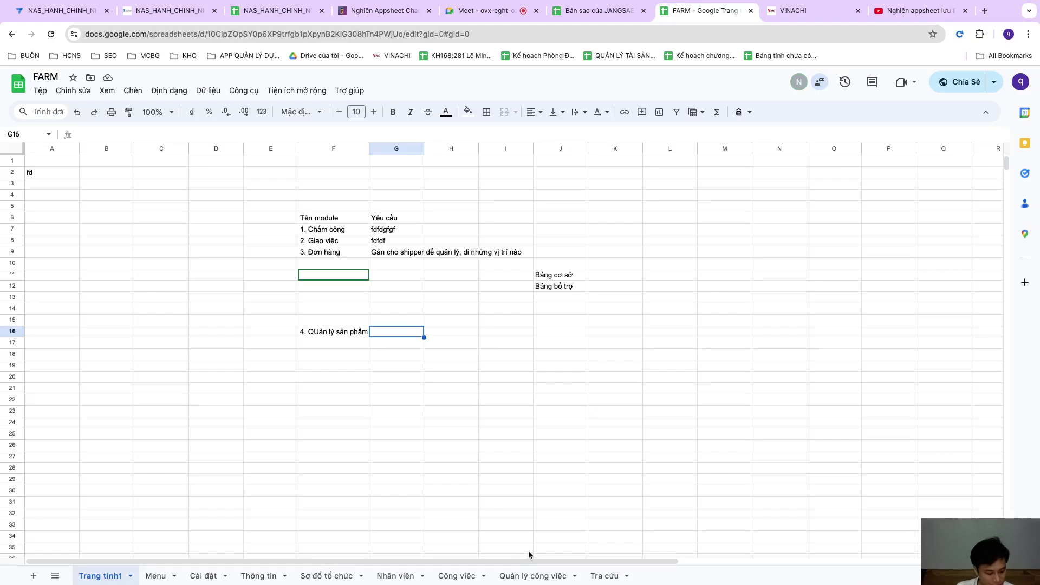
click(540, 567)
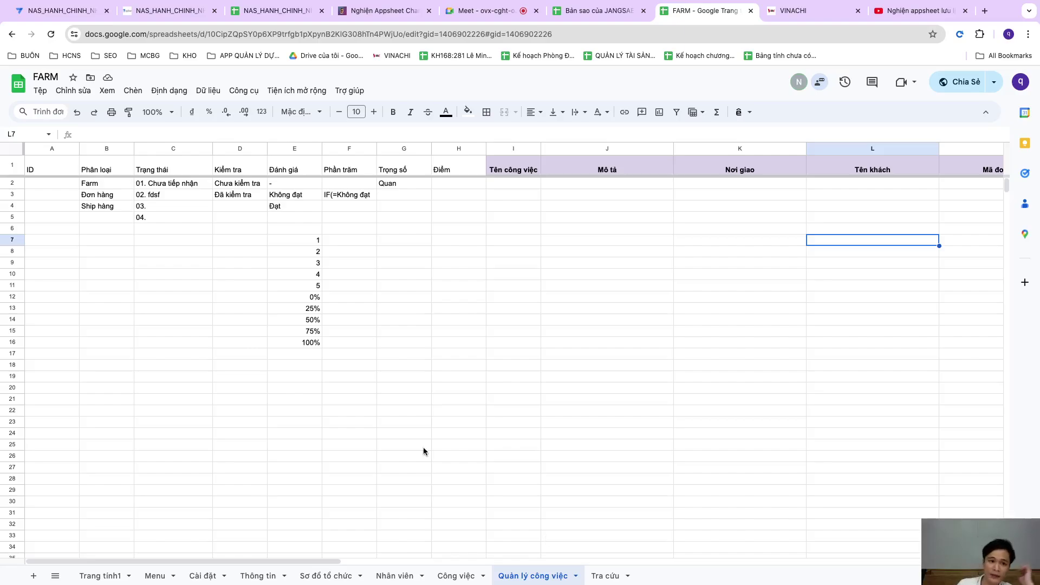
key(ctrl+3)
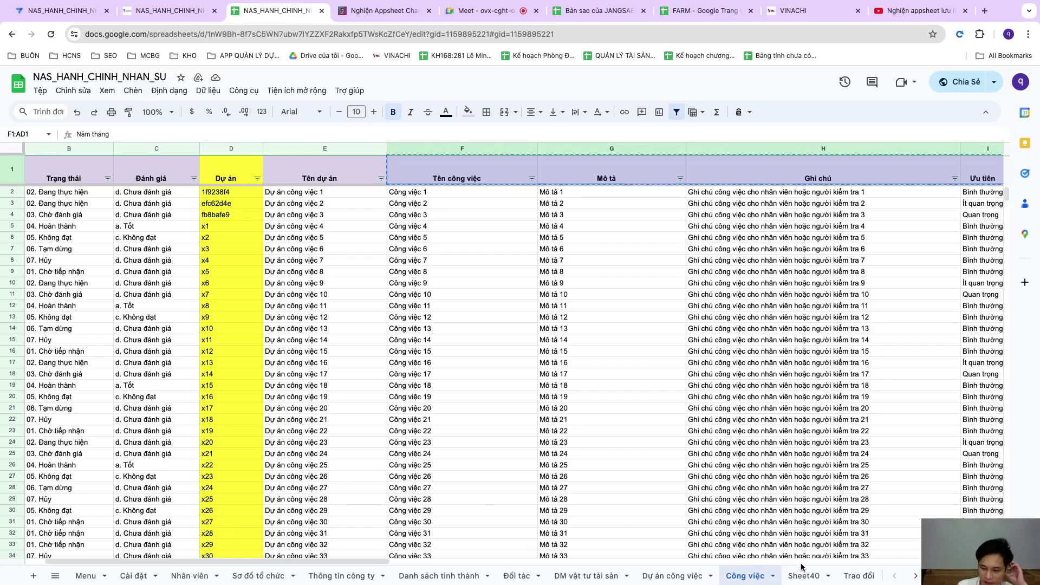
click(915, 576)
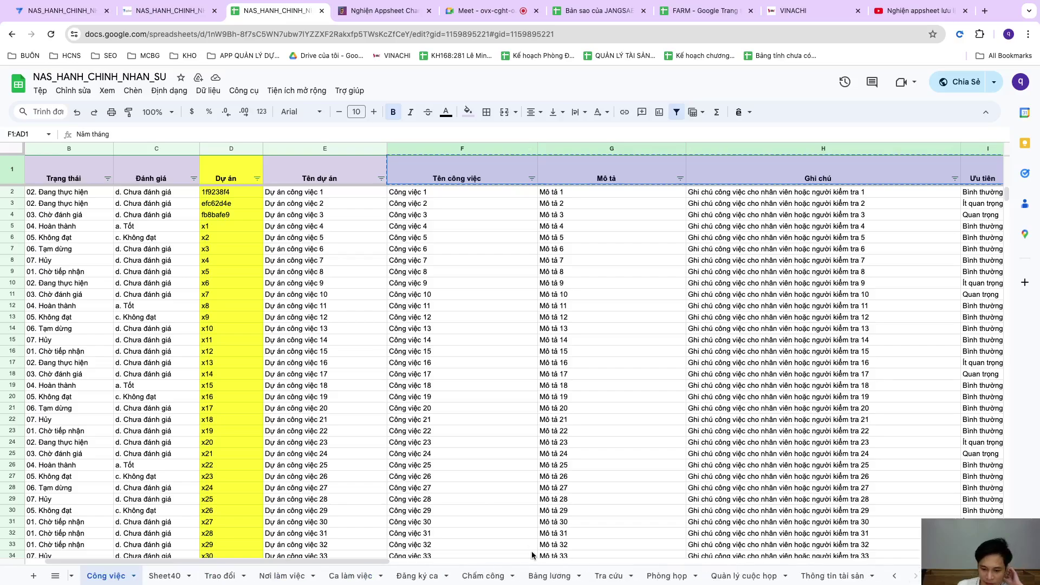
click(477, 576)
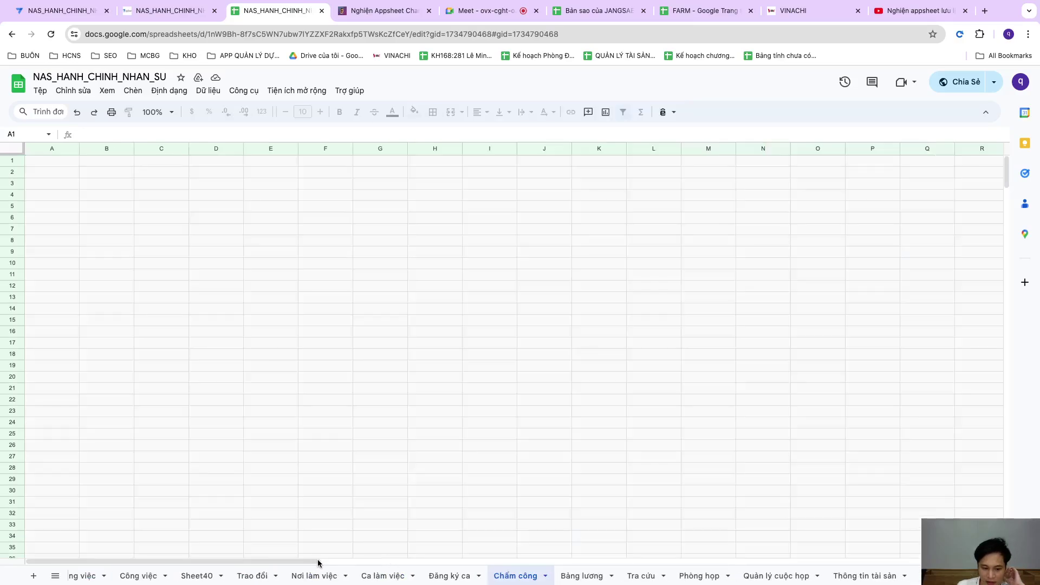
scroll(432, 553, right, 5)
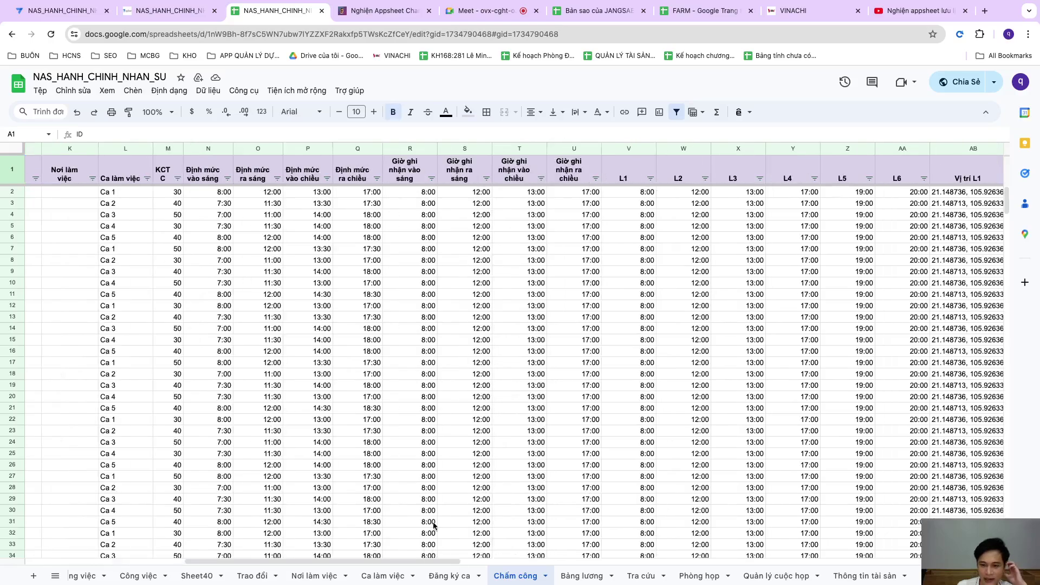
scroll(433, 528, right, 5)
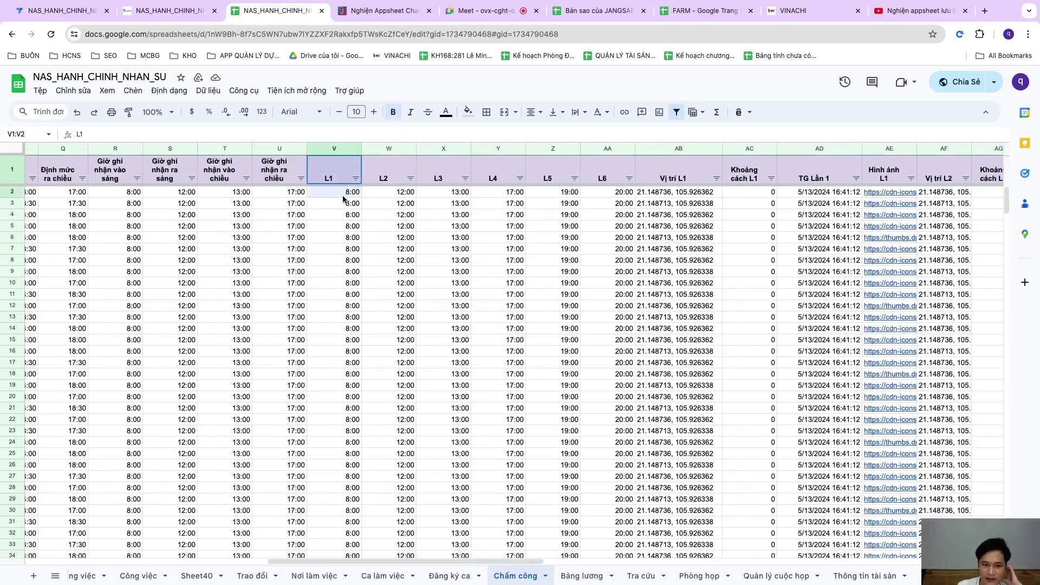
drag(326, 170, 347, 205)
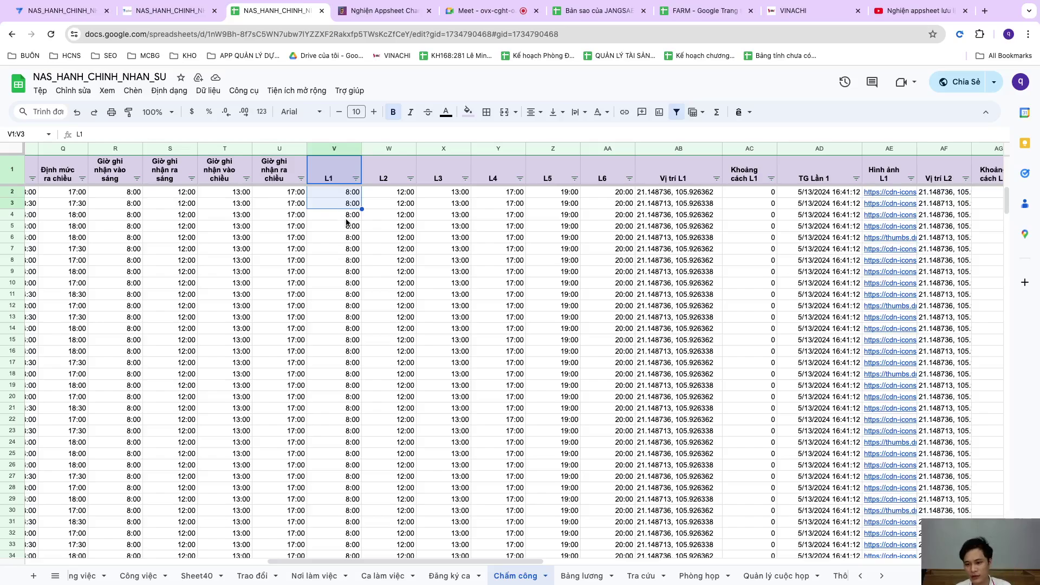
click(699, 11)
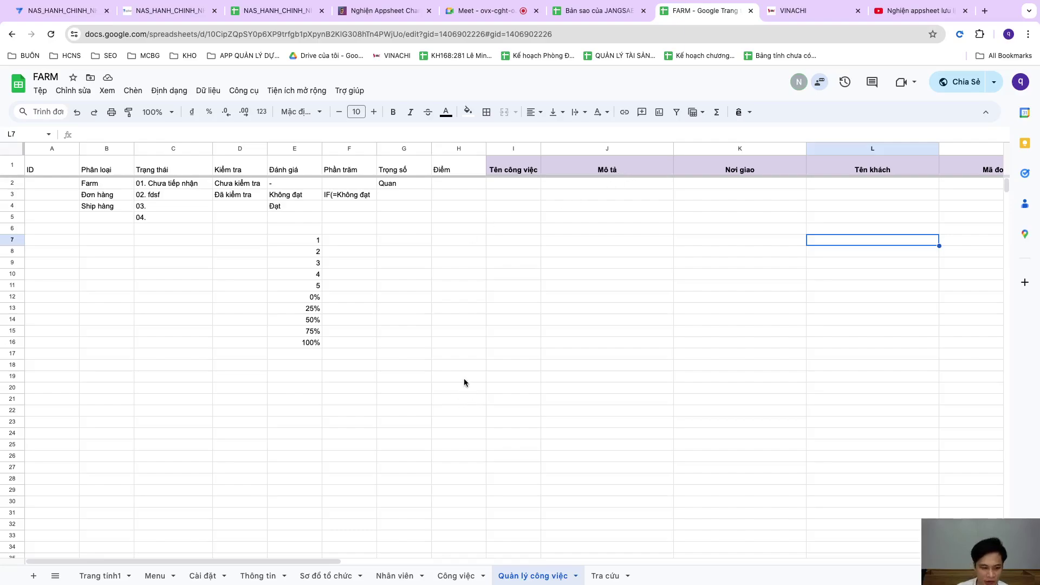
click(103, 576)
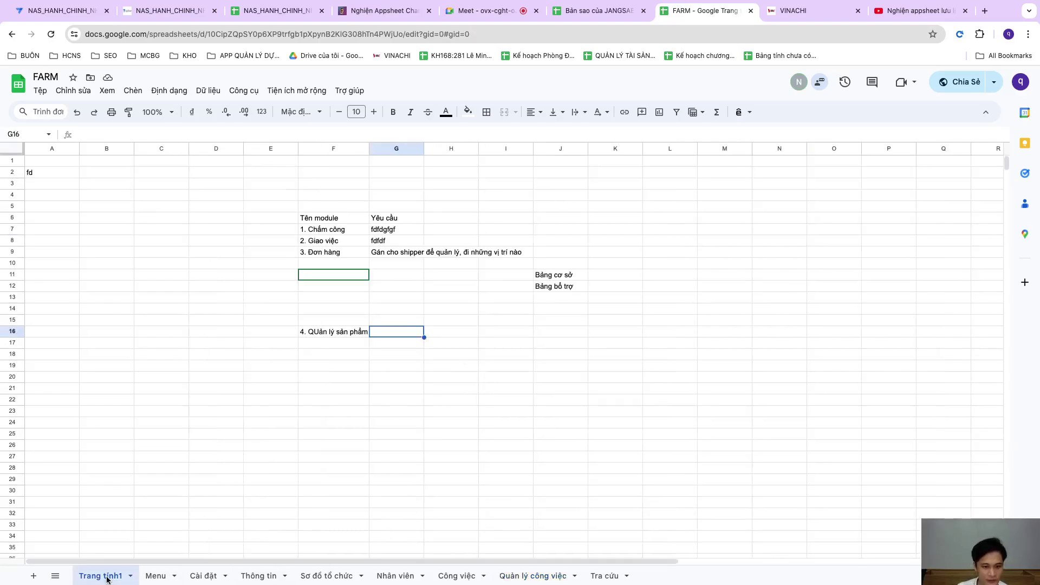
click(336, 233)
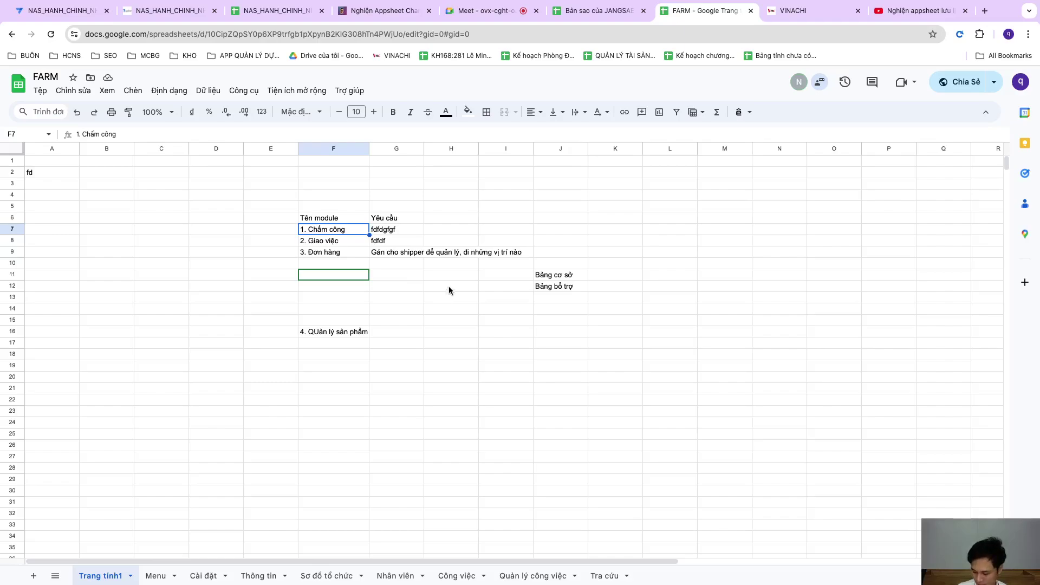
click(556, 572)
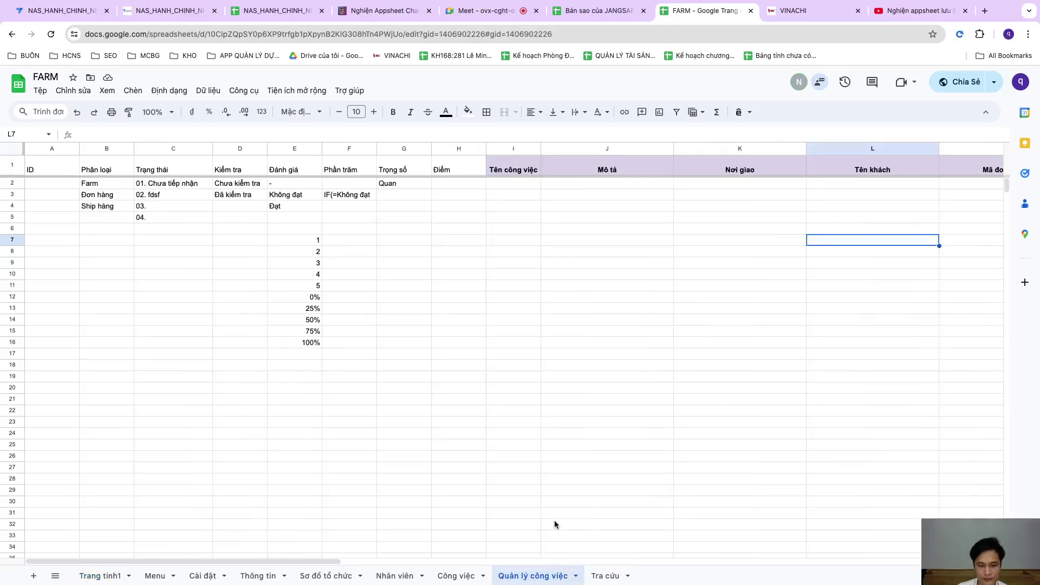
click(396, 233)
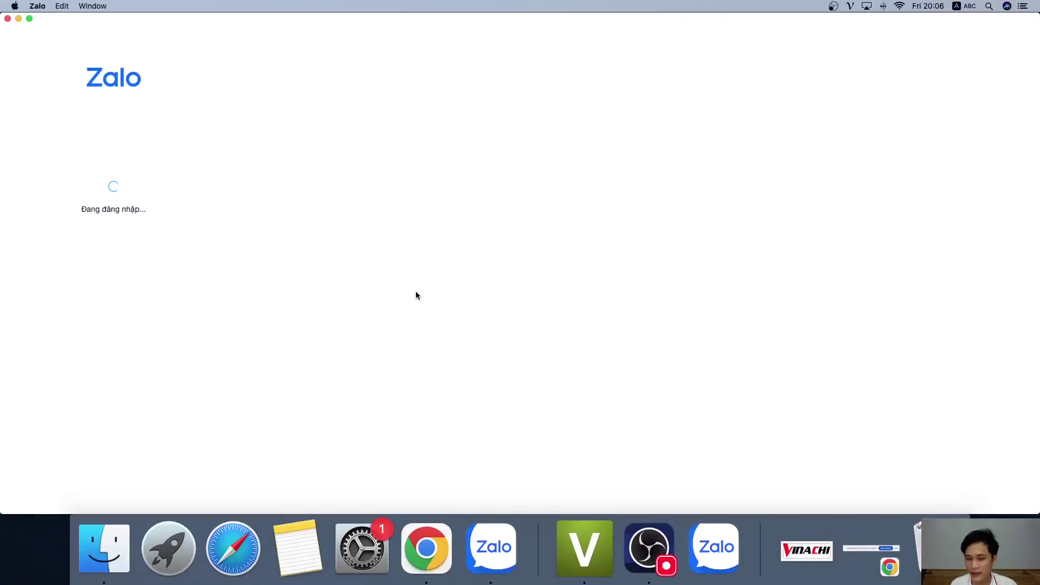
click(440, 535)
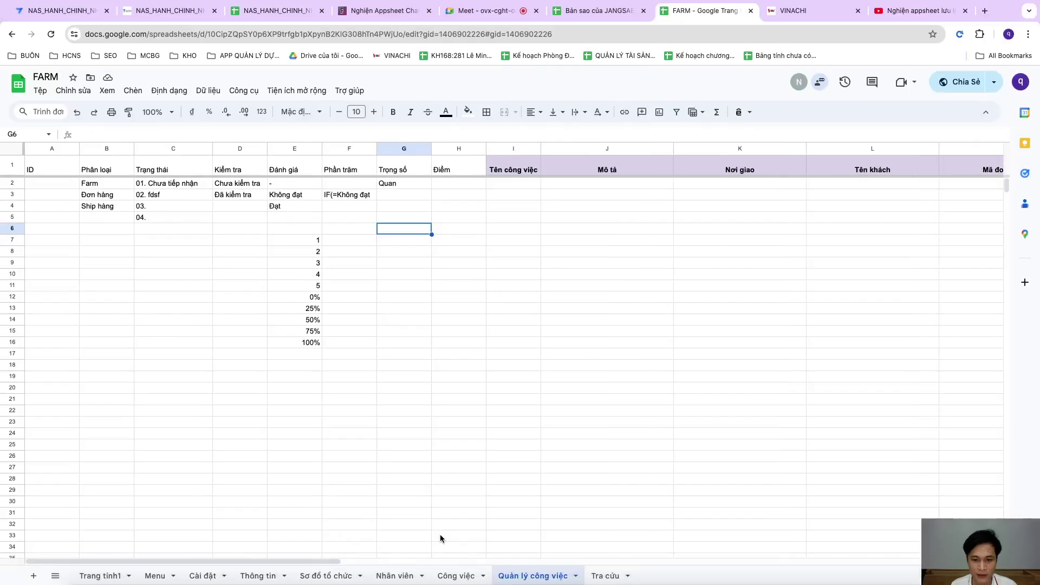
click(396, 206)
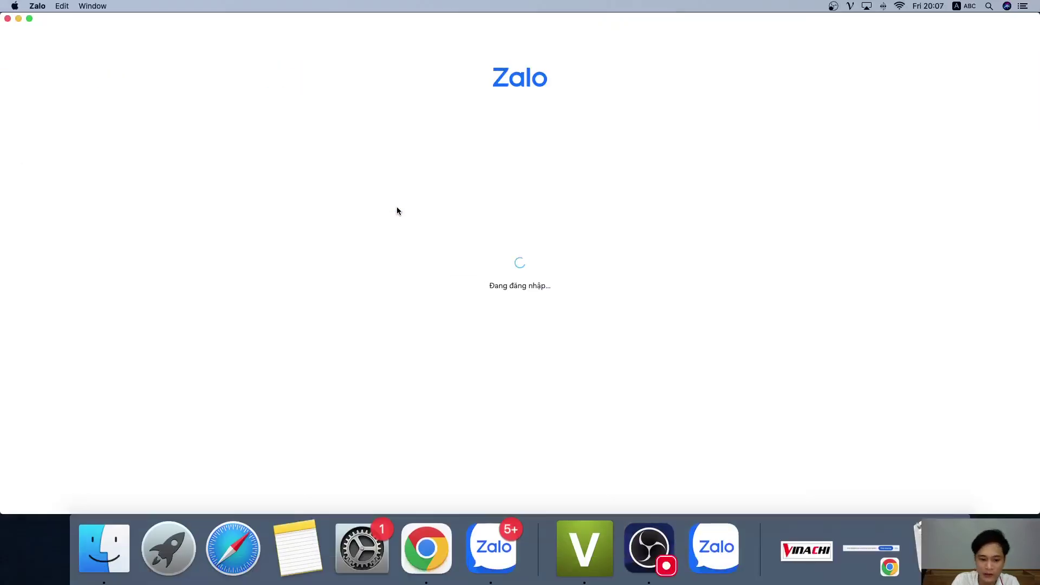
click(427, 548)
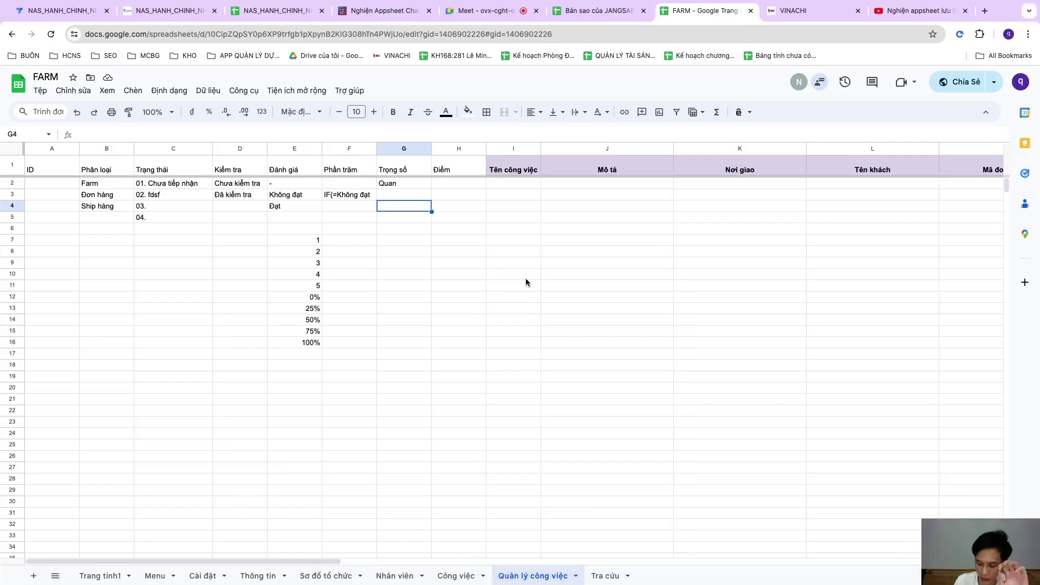